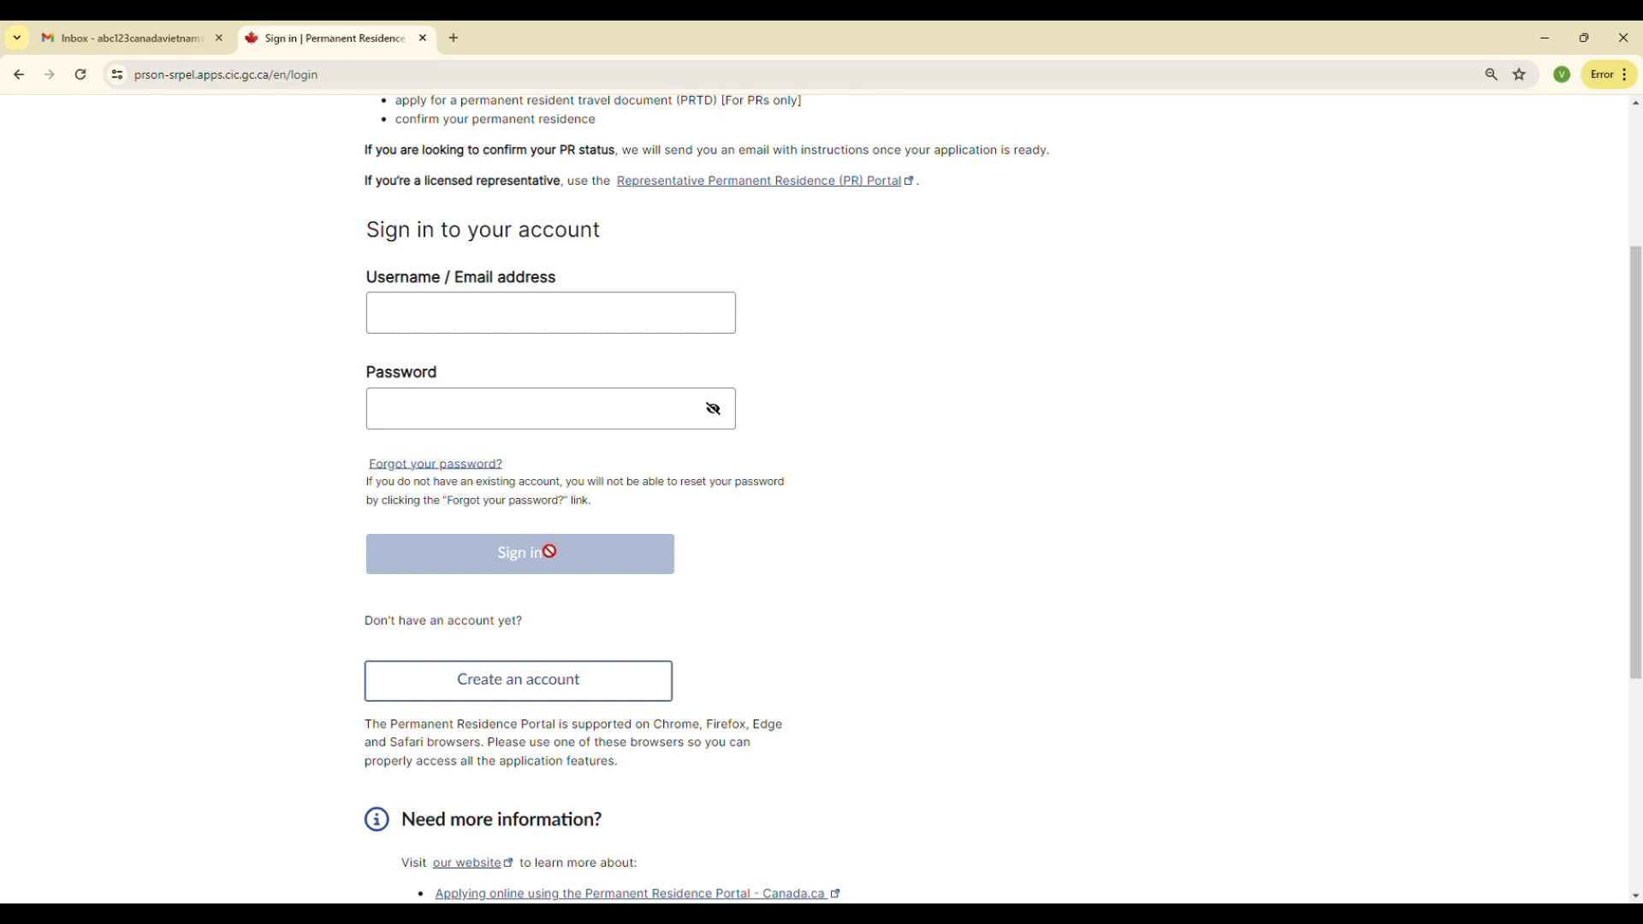
Open the new-account form on the Permanent Residence Portal and paste the account e-mail address
scroll(753, 545, down, 2)
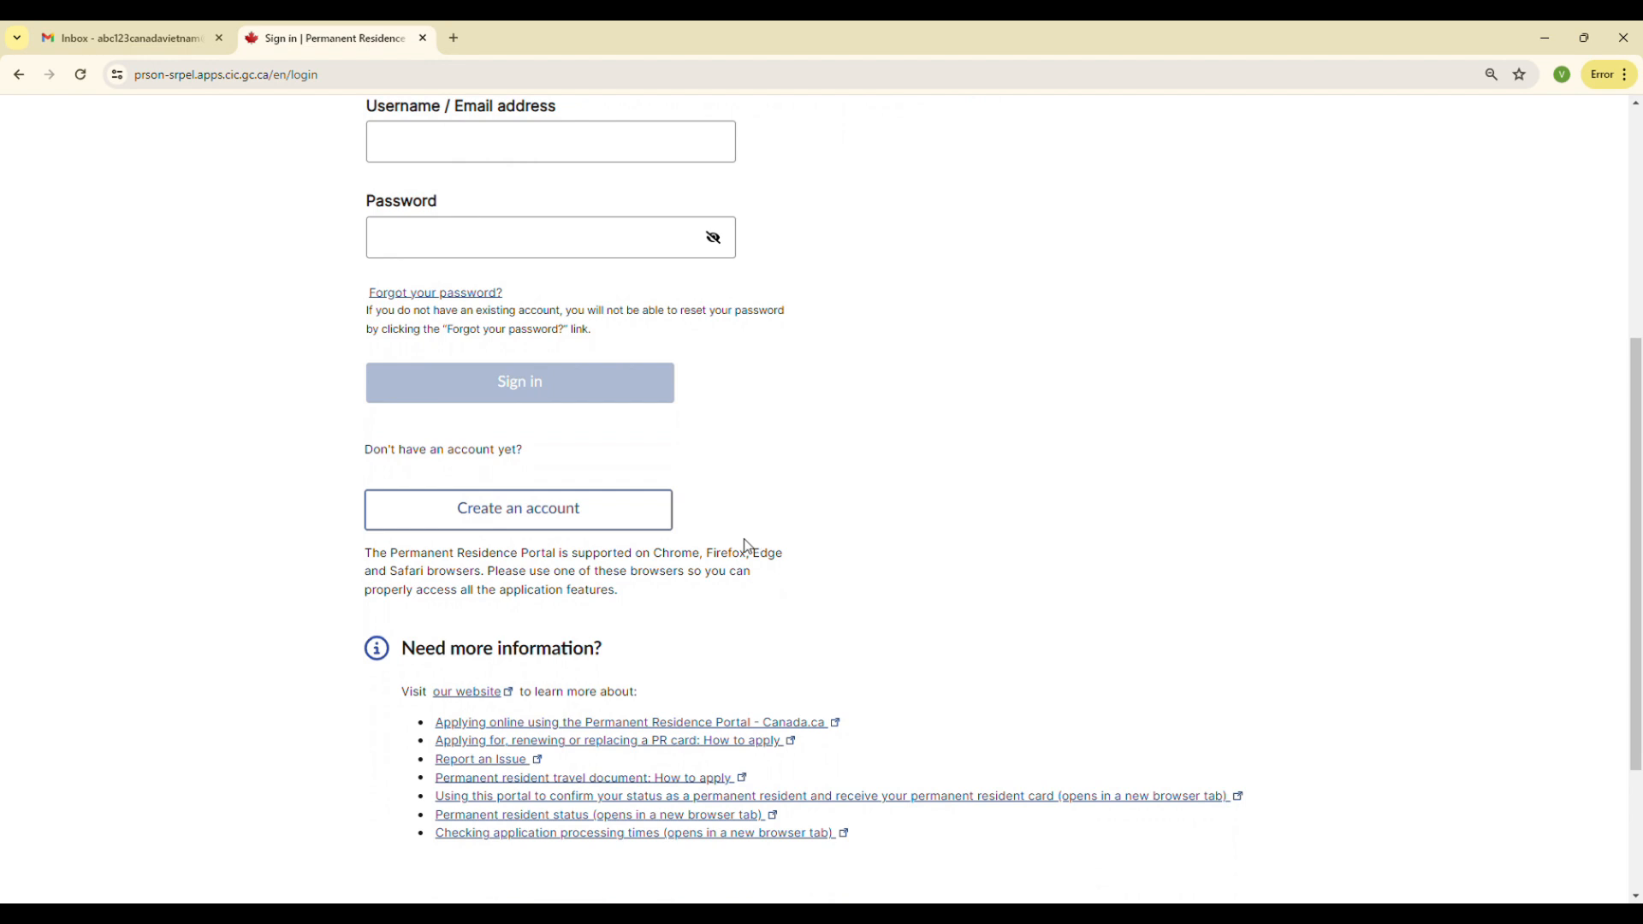
click(536, 524)
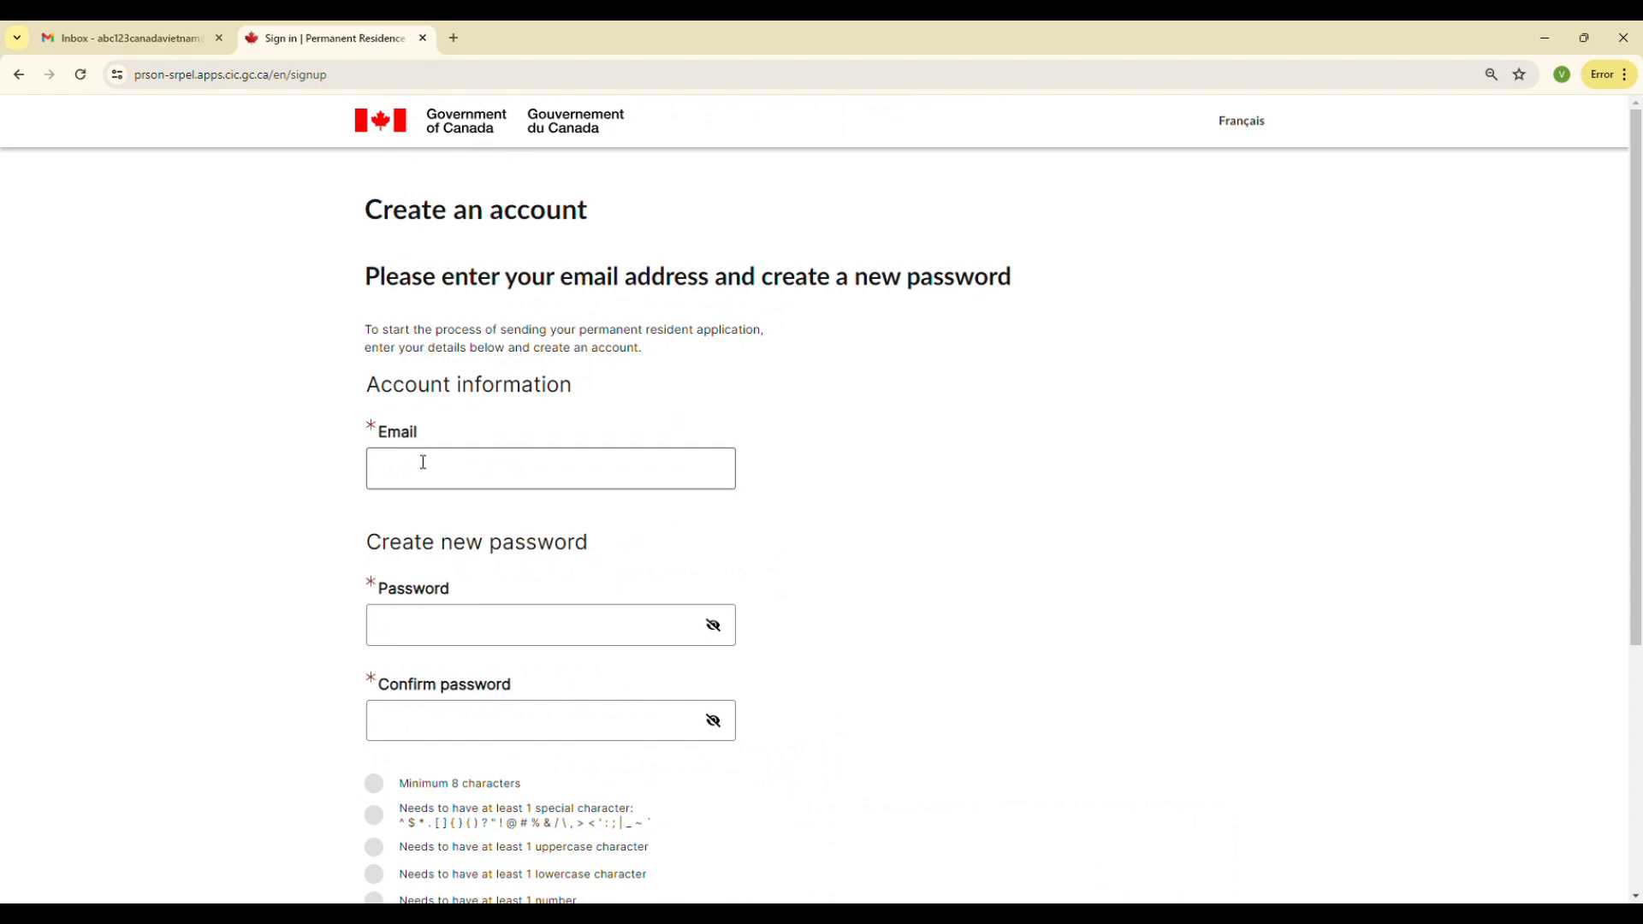
scroll(436, 462, down, 1)
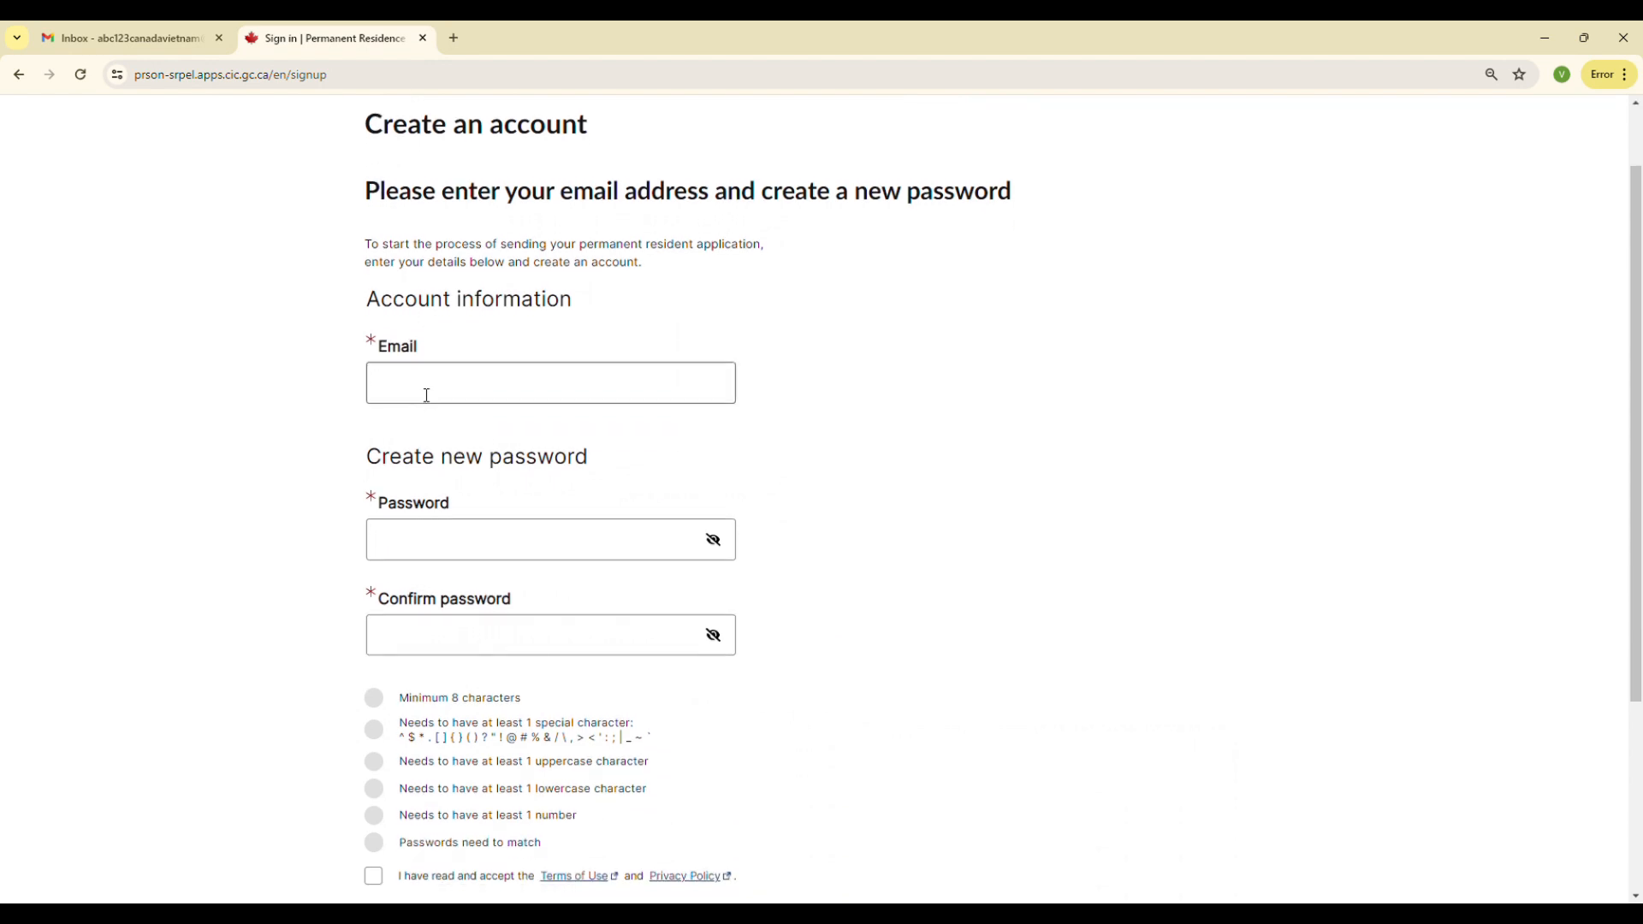
scroll(426, 392, down, 1)
scroll(426, 387, down, 1)
click(426, 307)
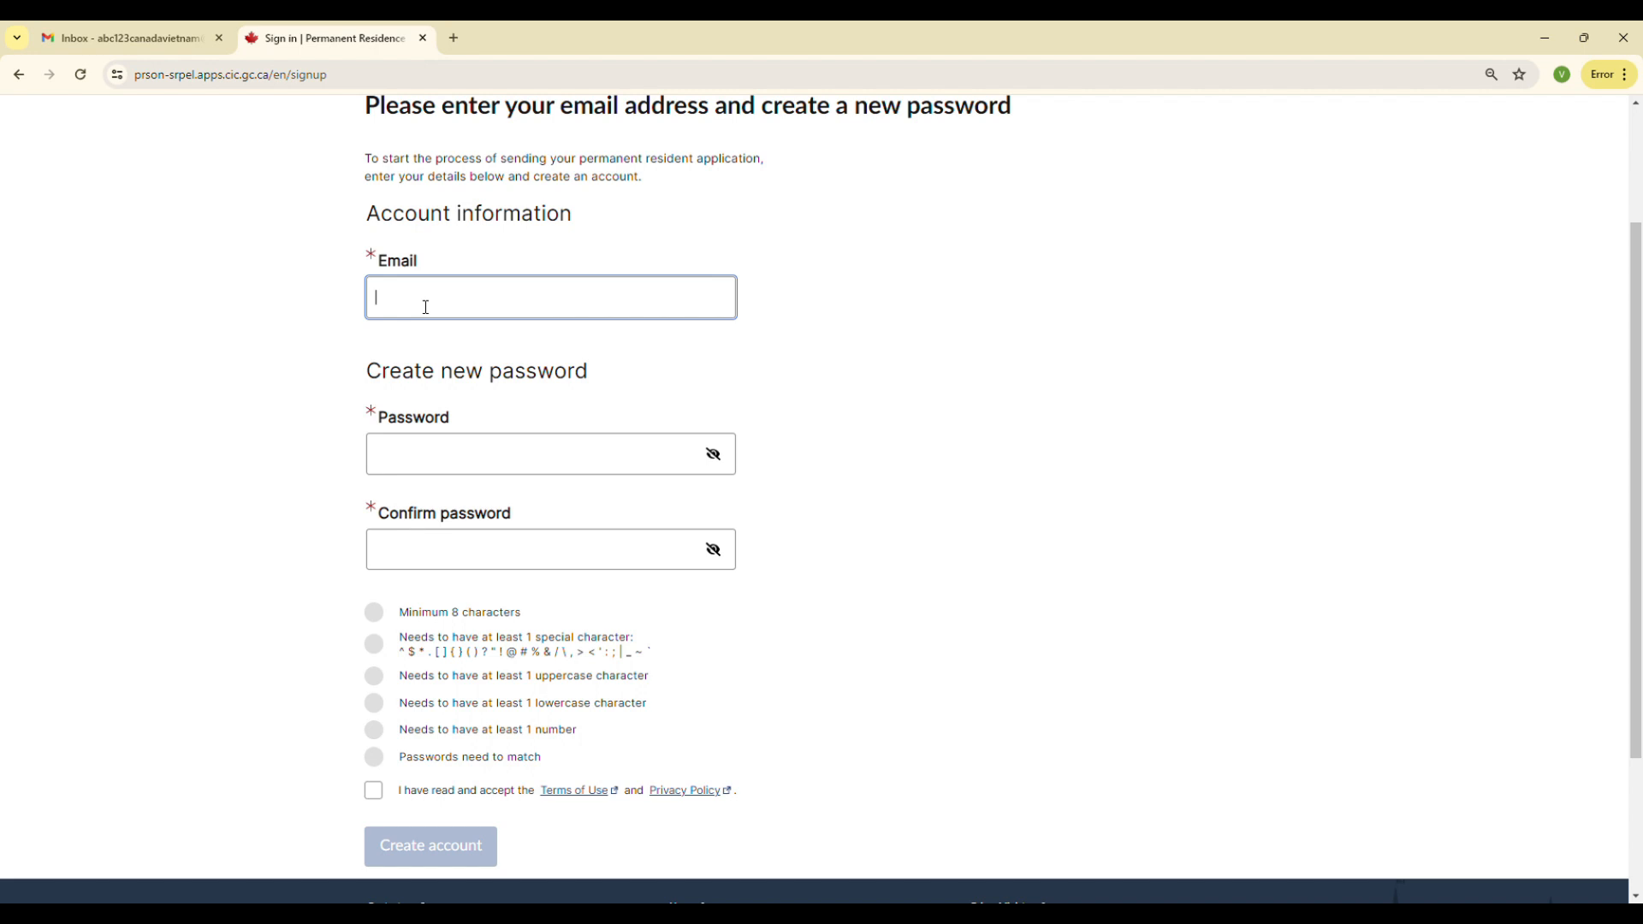
key(ctrl+v)
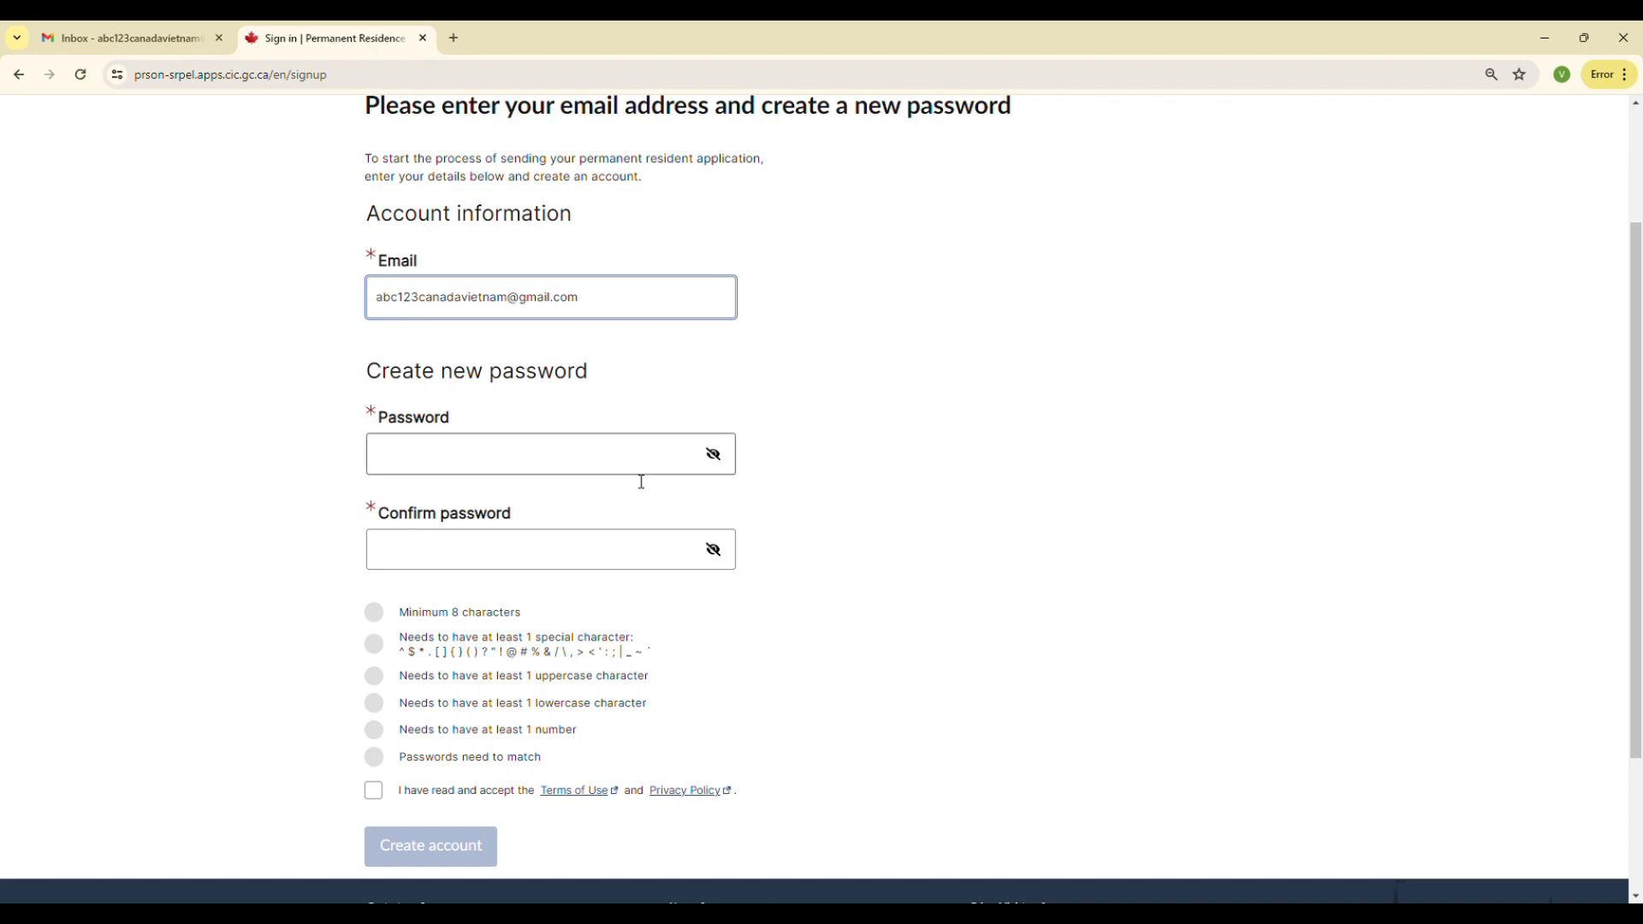
Enter the new account password and repeat it in the confirmation field
click(604, 474)
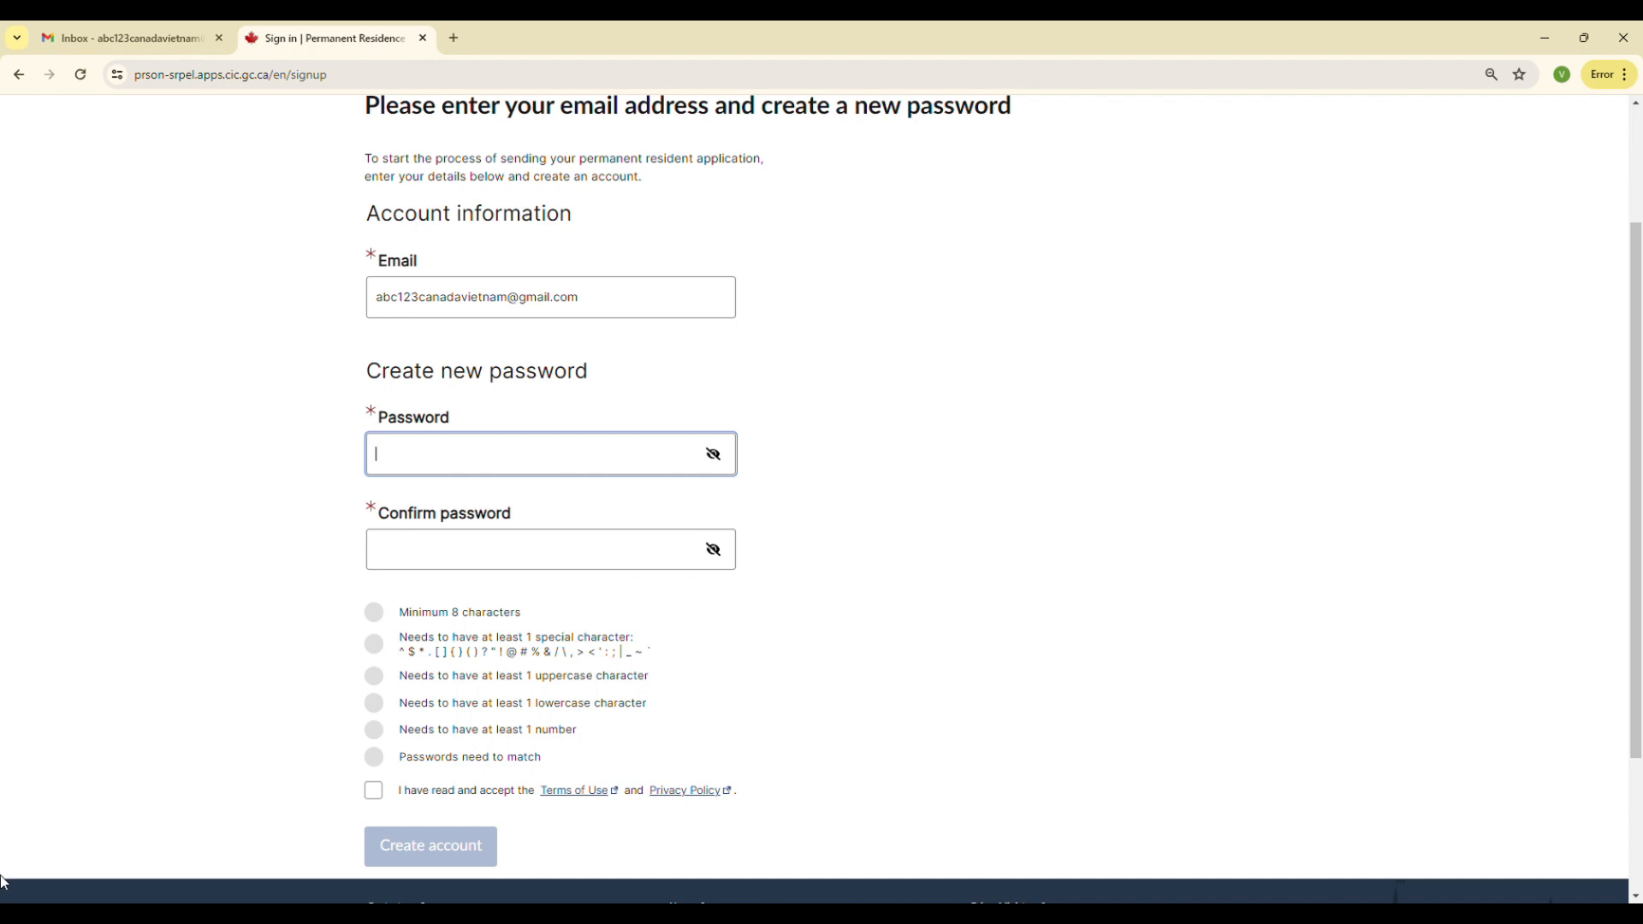
text(A)
key(BackSpace)
text(••••••••••••)
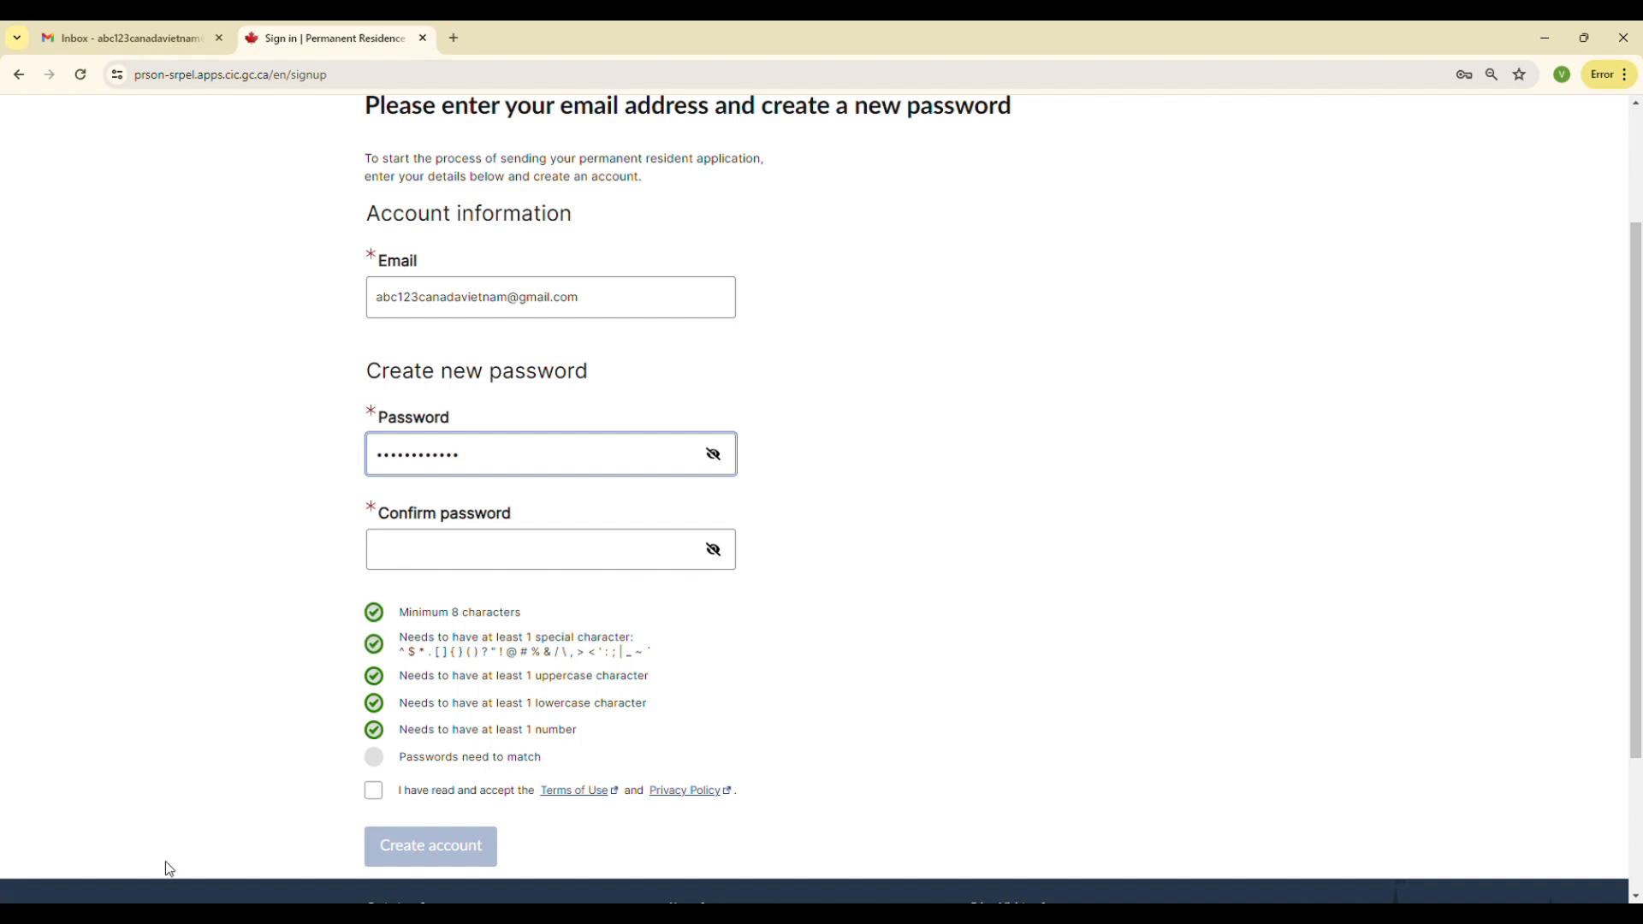
click(456, 556)
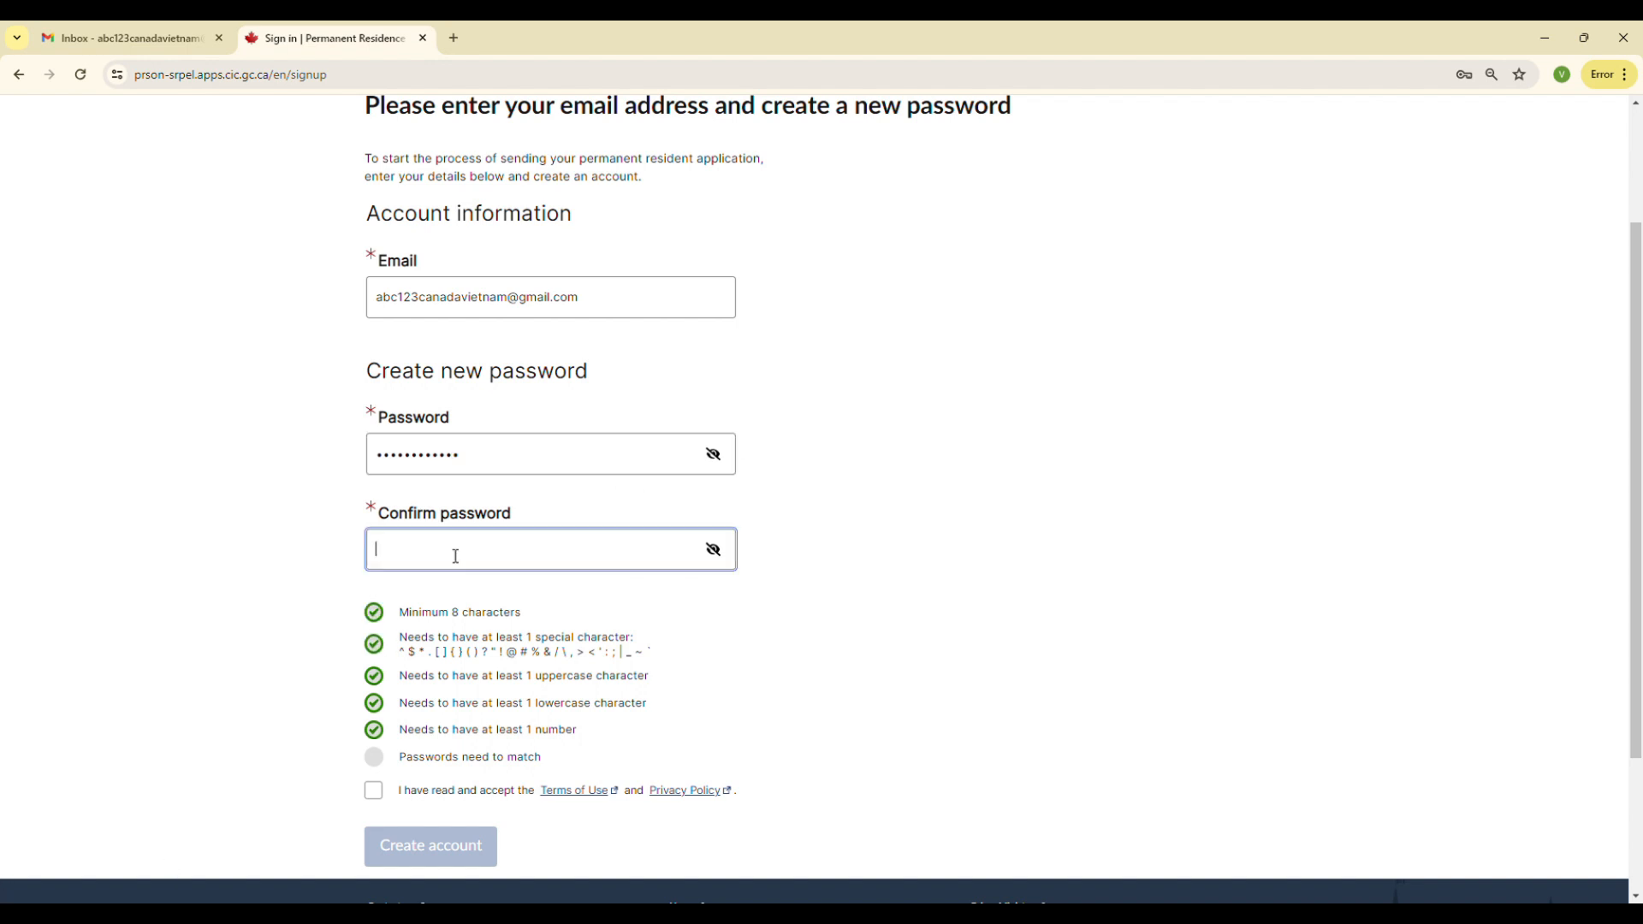
text(••••••••••••)
Accept the Terms of Use and Privacy Policy and create the account
click(377, 795)
scroll(428, 800, down, 1)
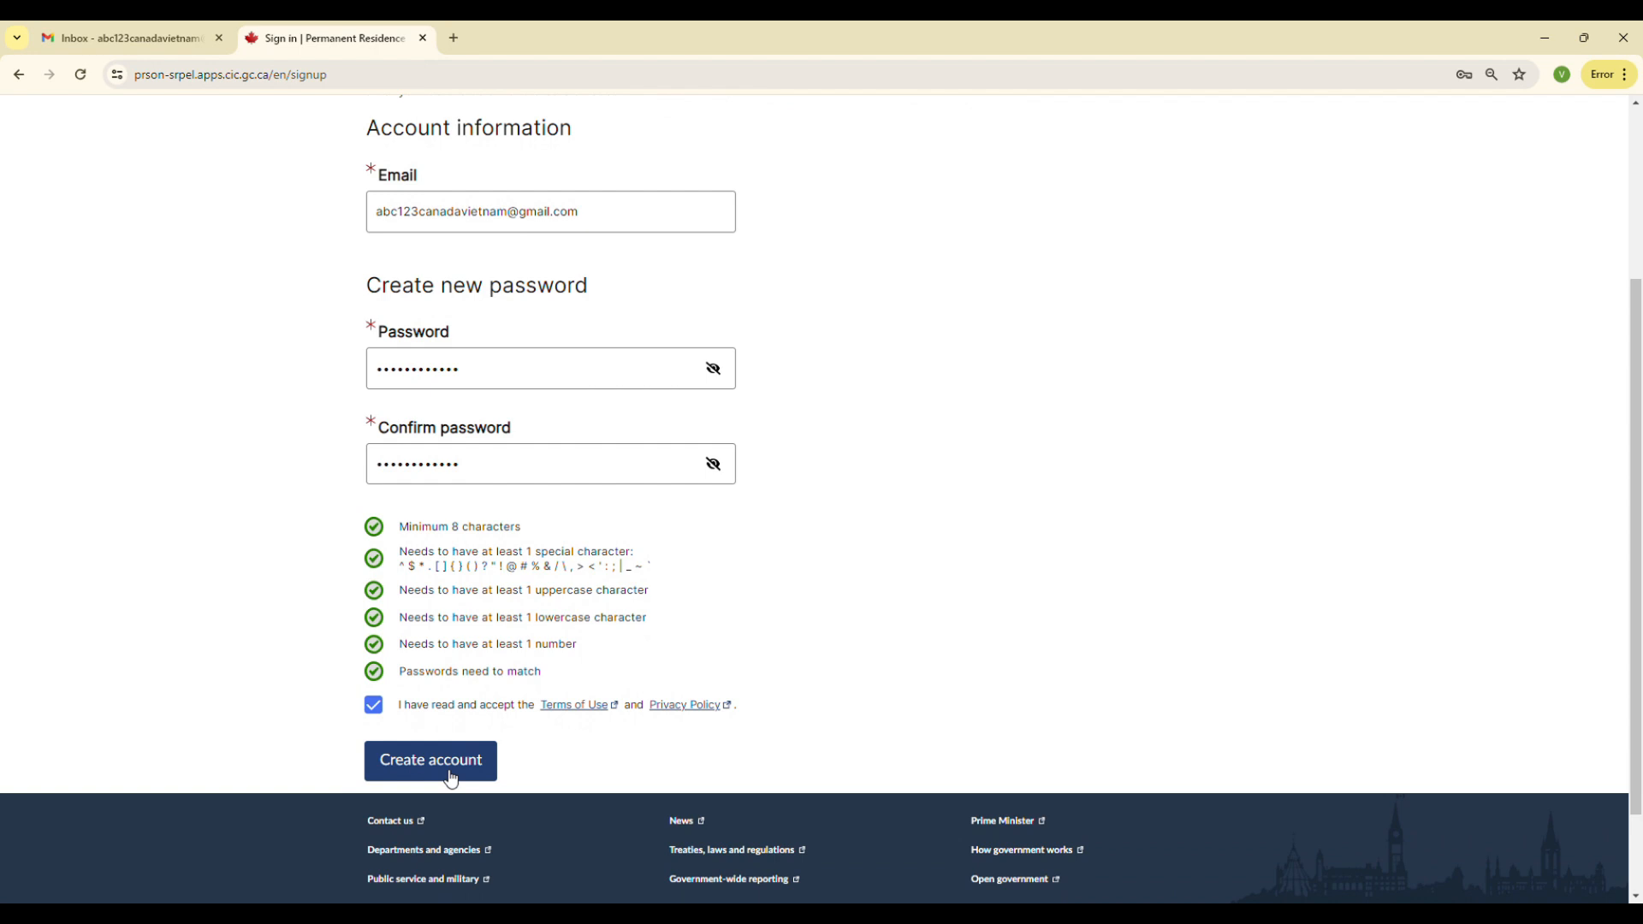
click(451, 776)
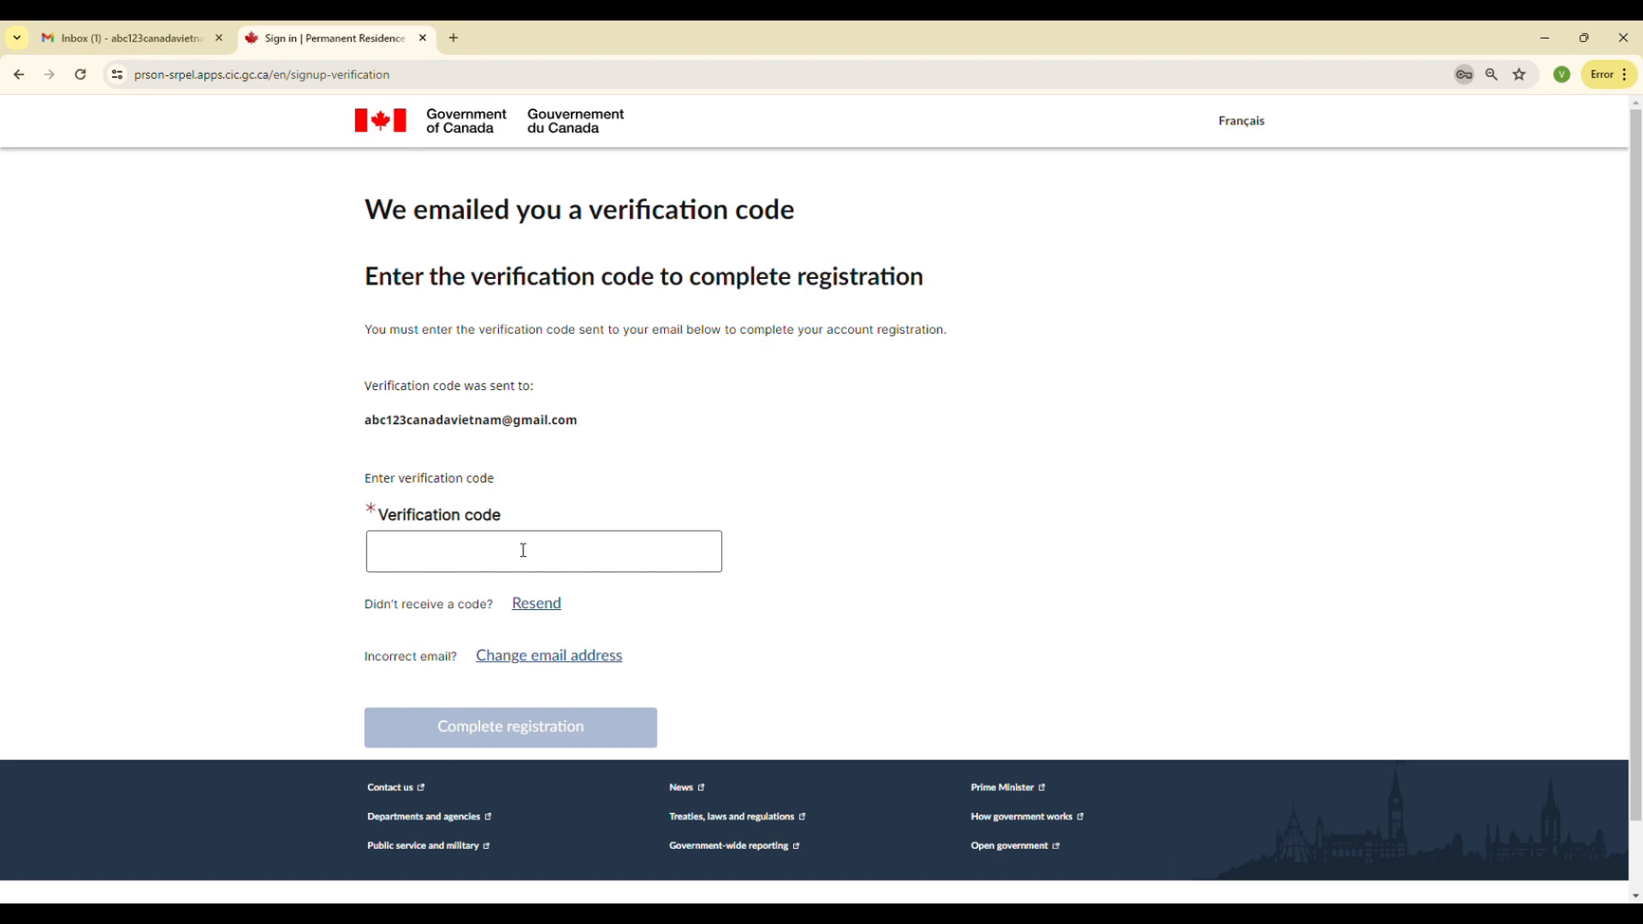
Open the Permanent Residence Portal verification e-mail in the inbox and copy the verification code
click(124, 47)
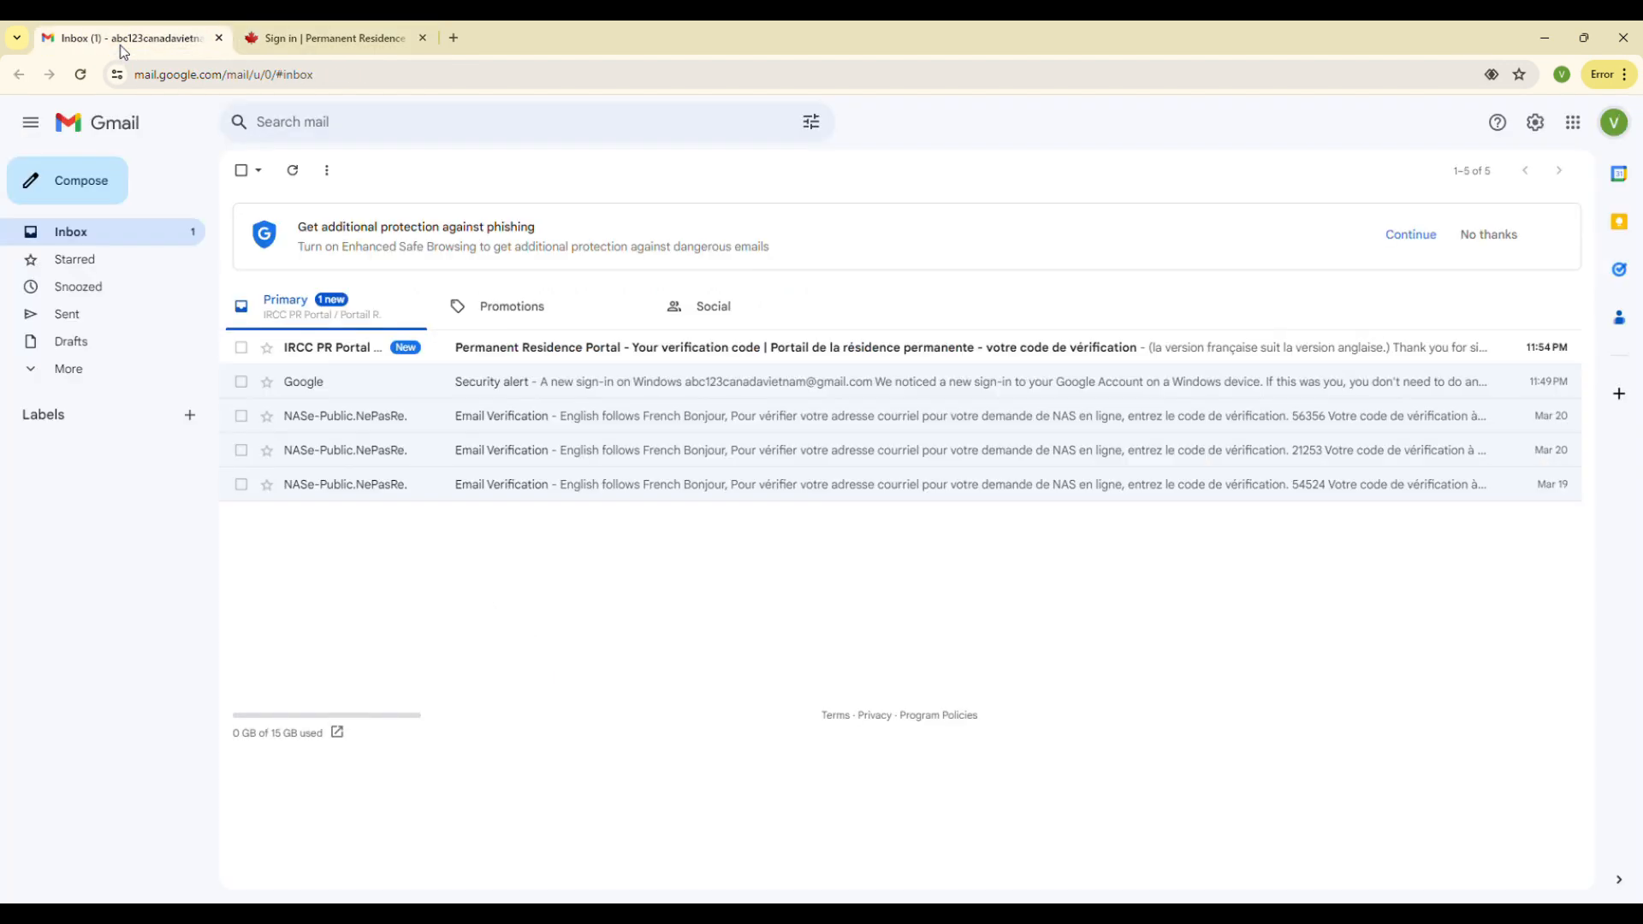
click(552, 346)
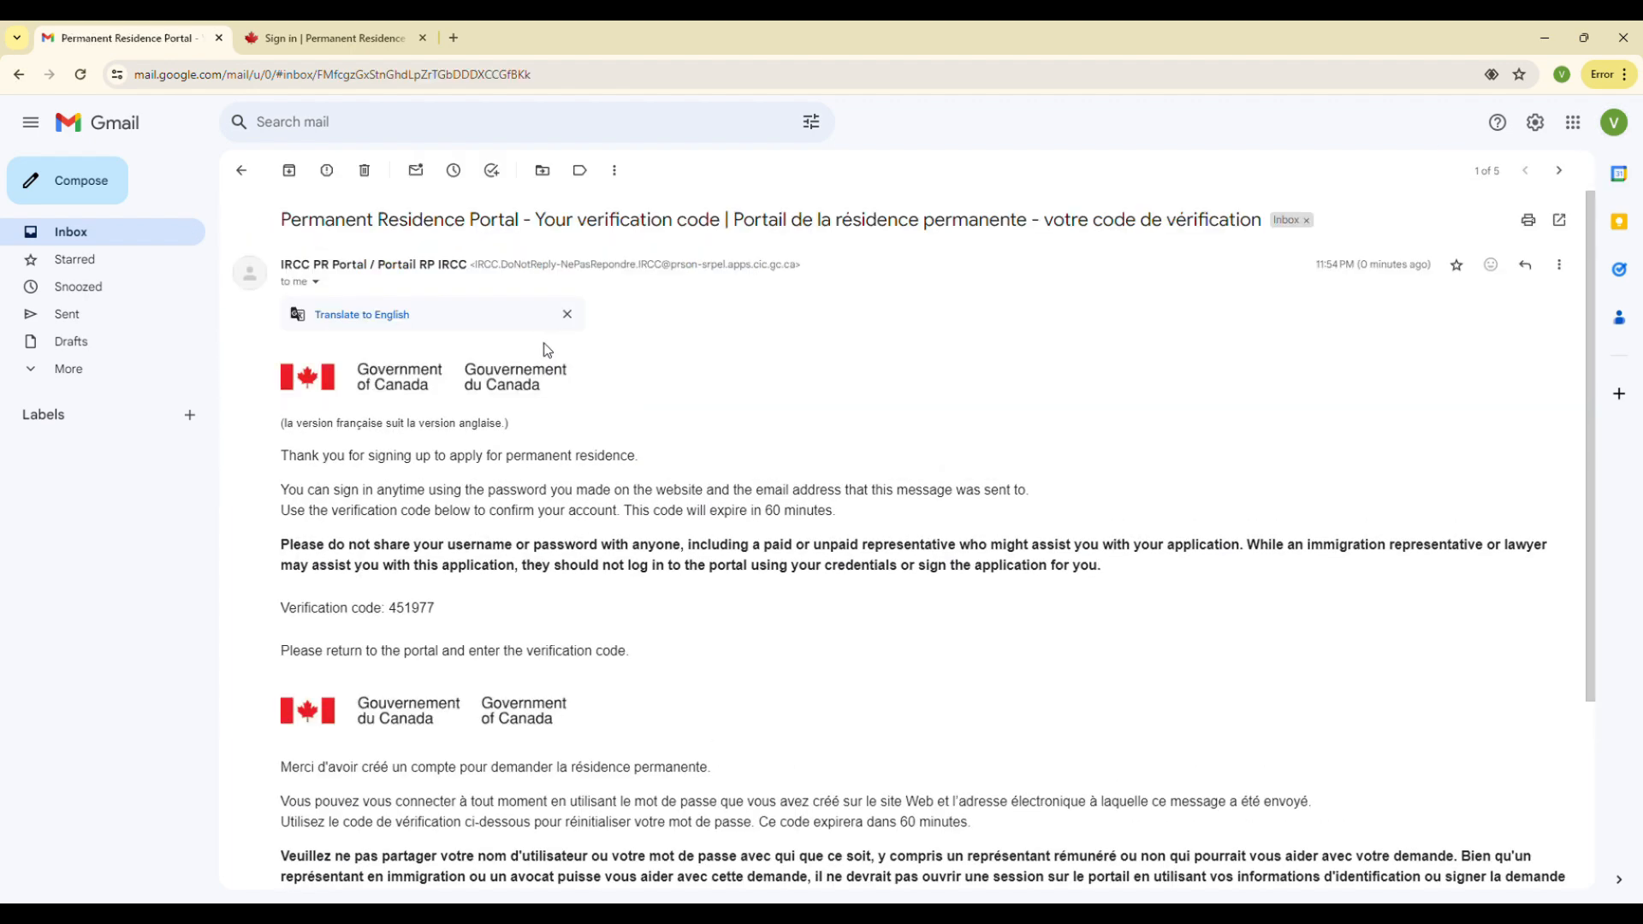
double_click(421, 617)
key(ctrl+c)
Paste the verification code into the portal and complete the registration
click(307, 43)
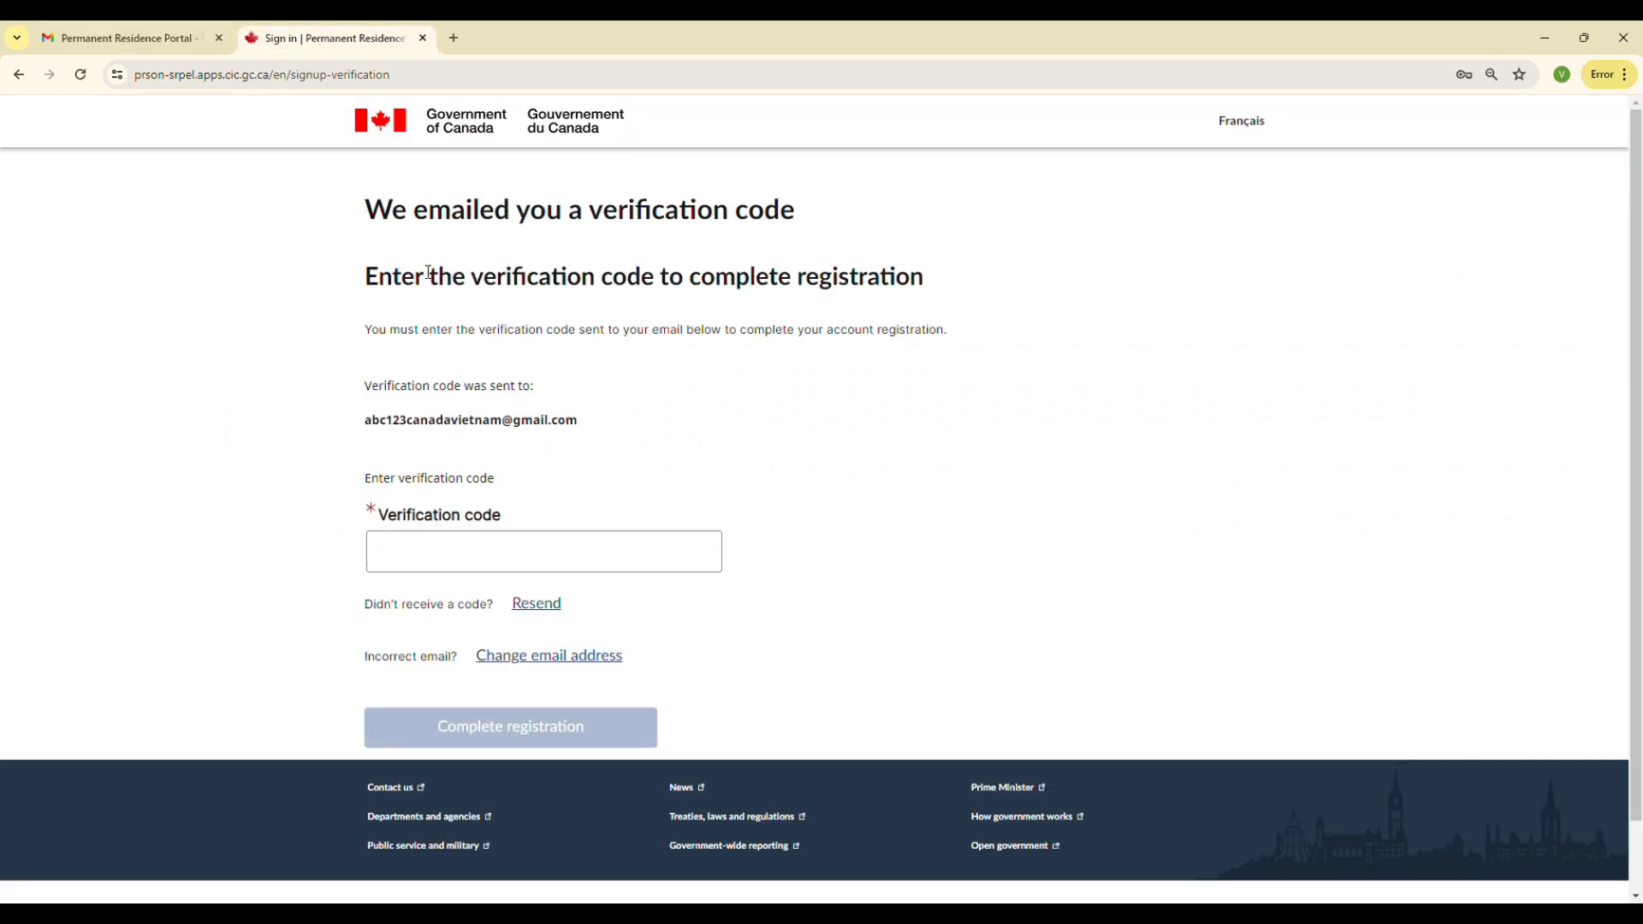
click(477, 550)
key(ctrl+v)
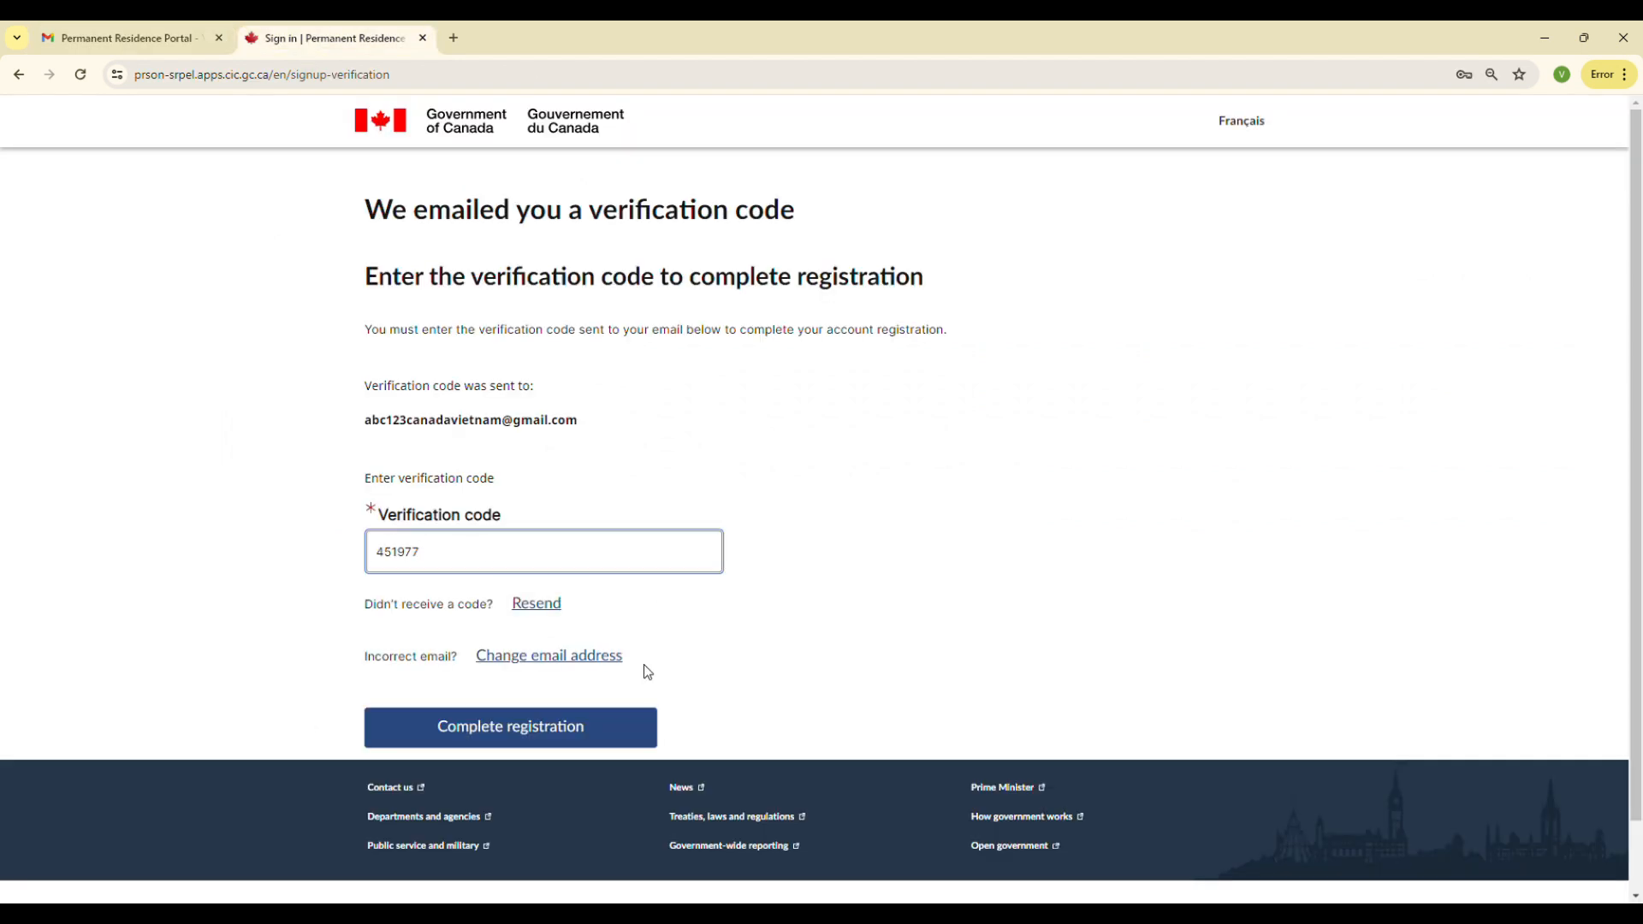
click(551, 740)
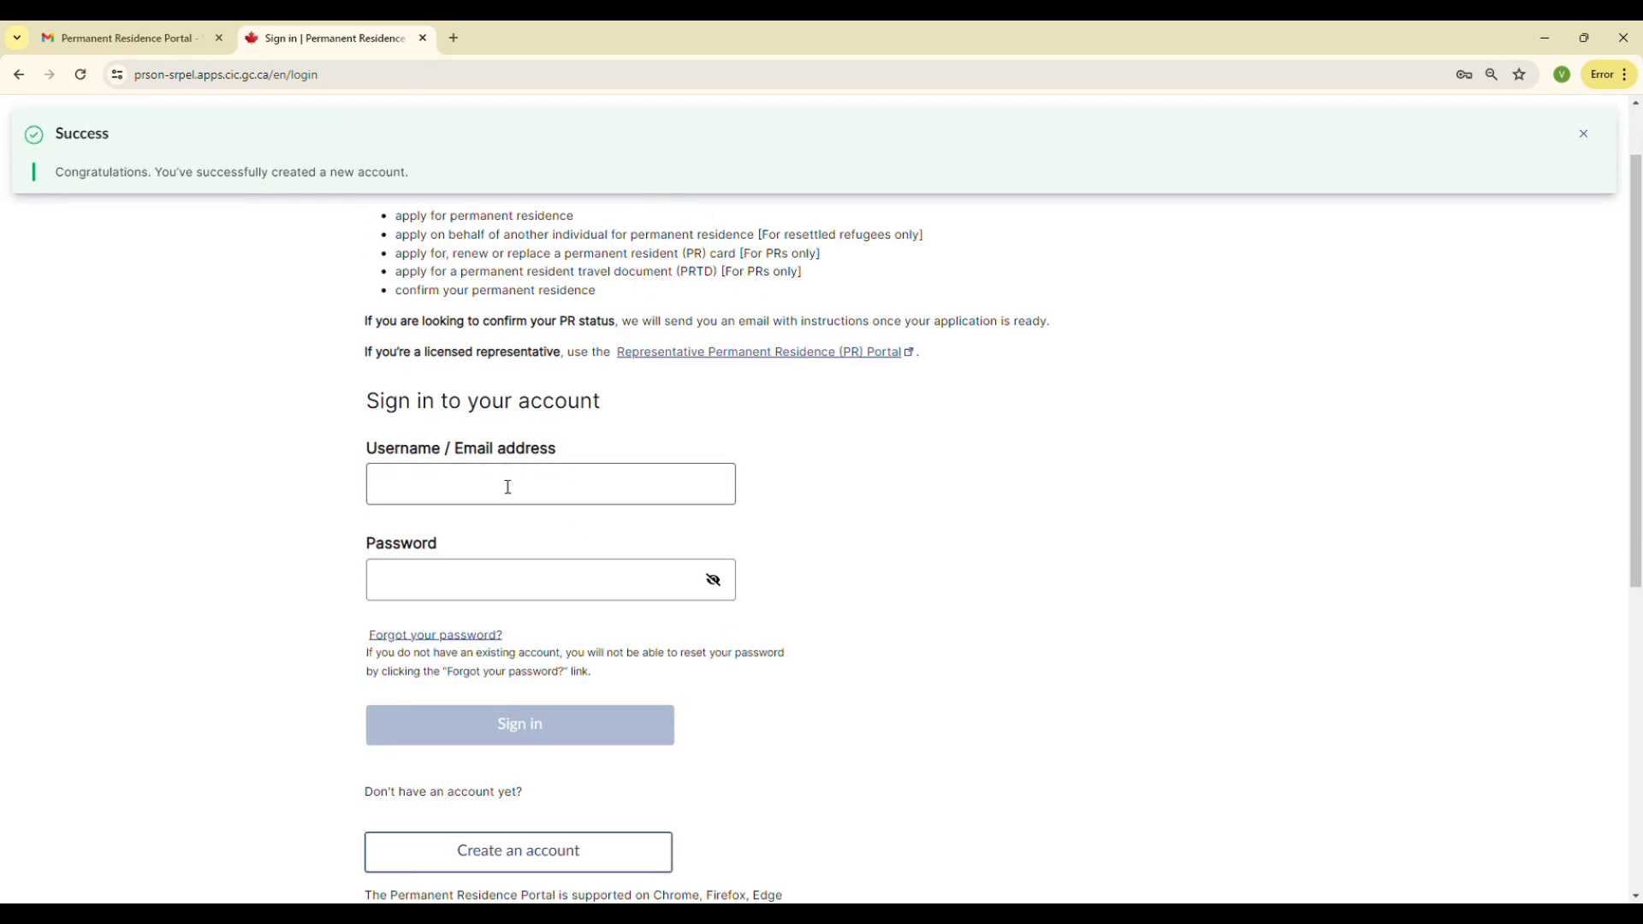
Enter the account e-mail address as the sign-in username
scroll(825, 440, up, 1)
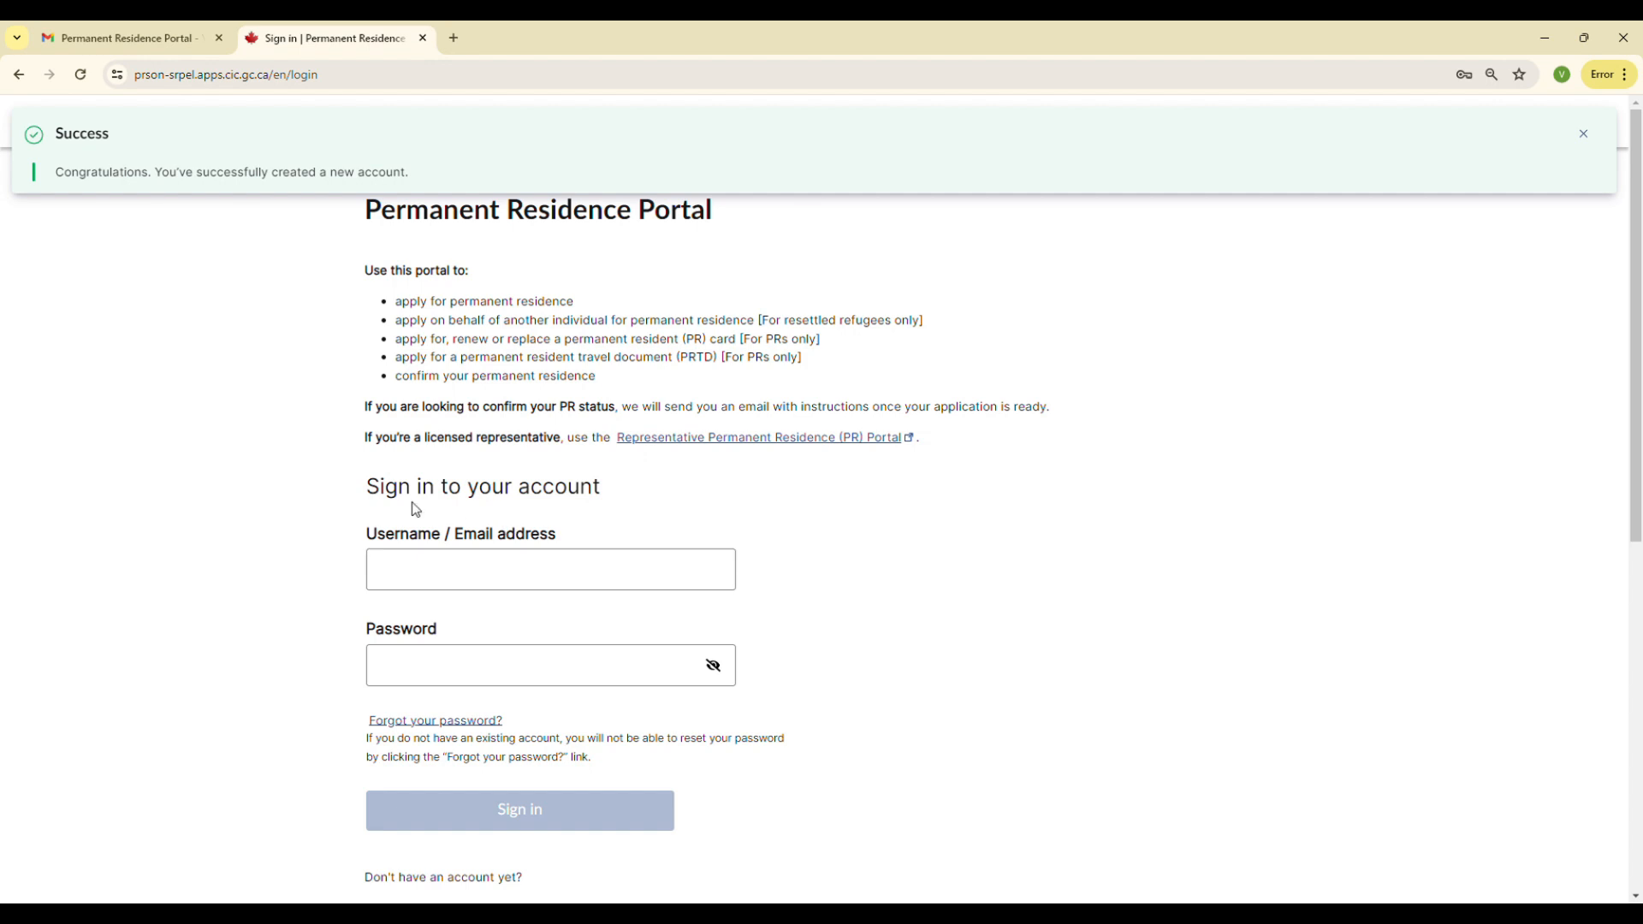
click(465, 570)
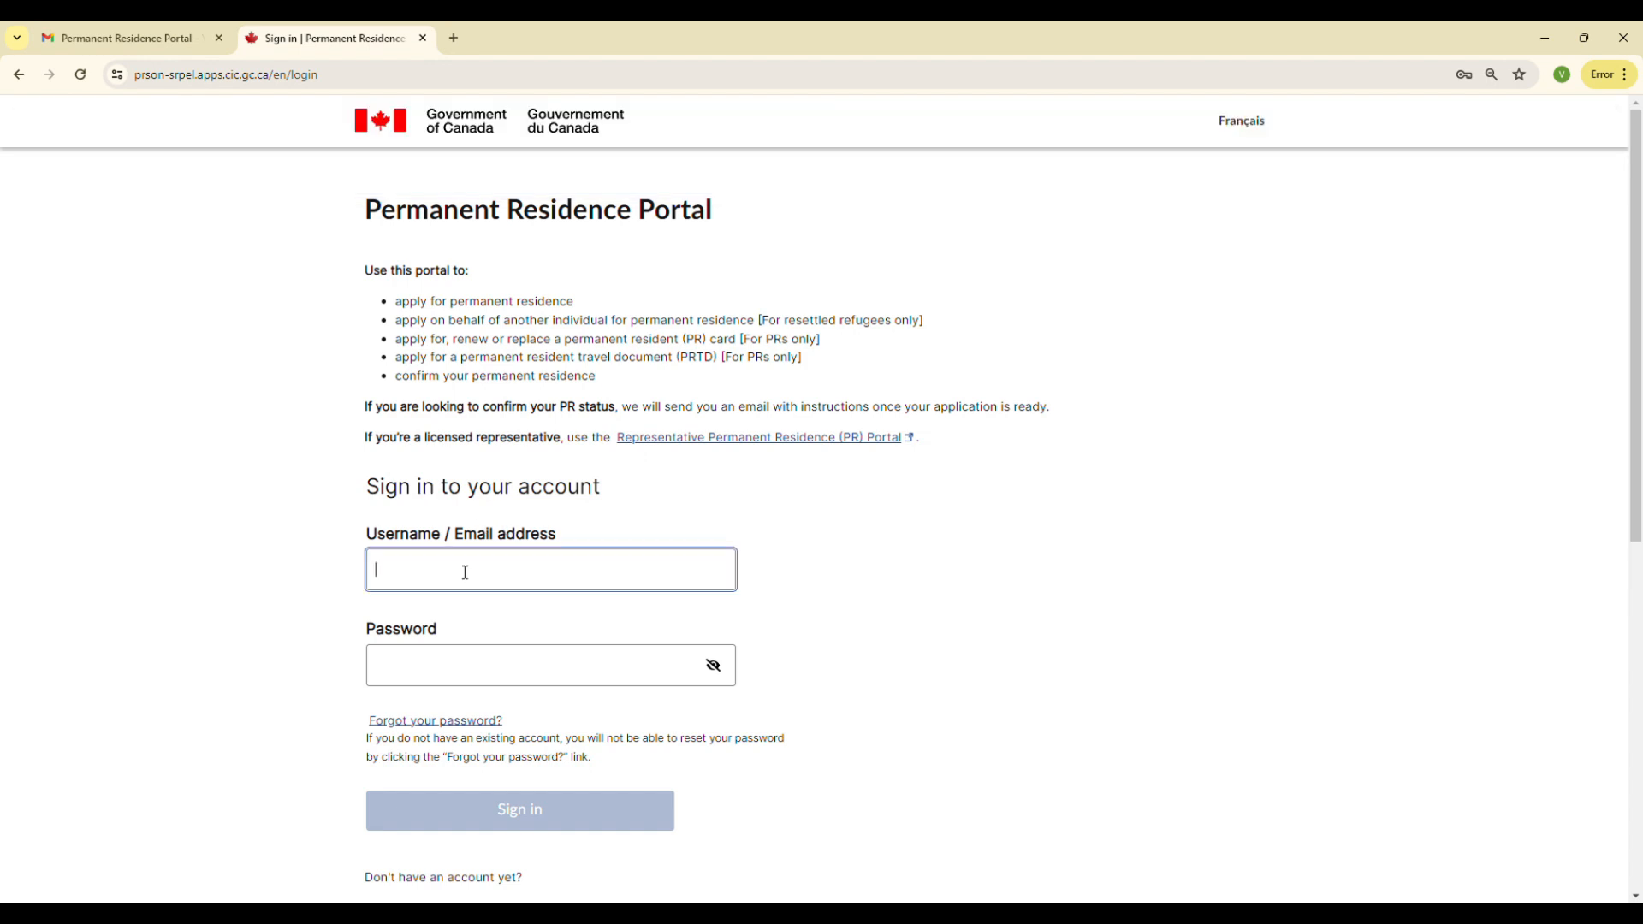
key(ctrl+v)
drag(531, 579, 51, 586)
key(BackSpace)
text(d)
key(BackSpace)
key(ctrl+v)
Enter the account password and sign in to the portal
click(480, 675)
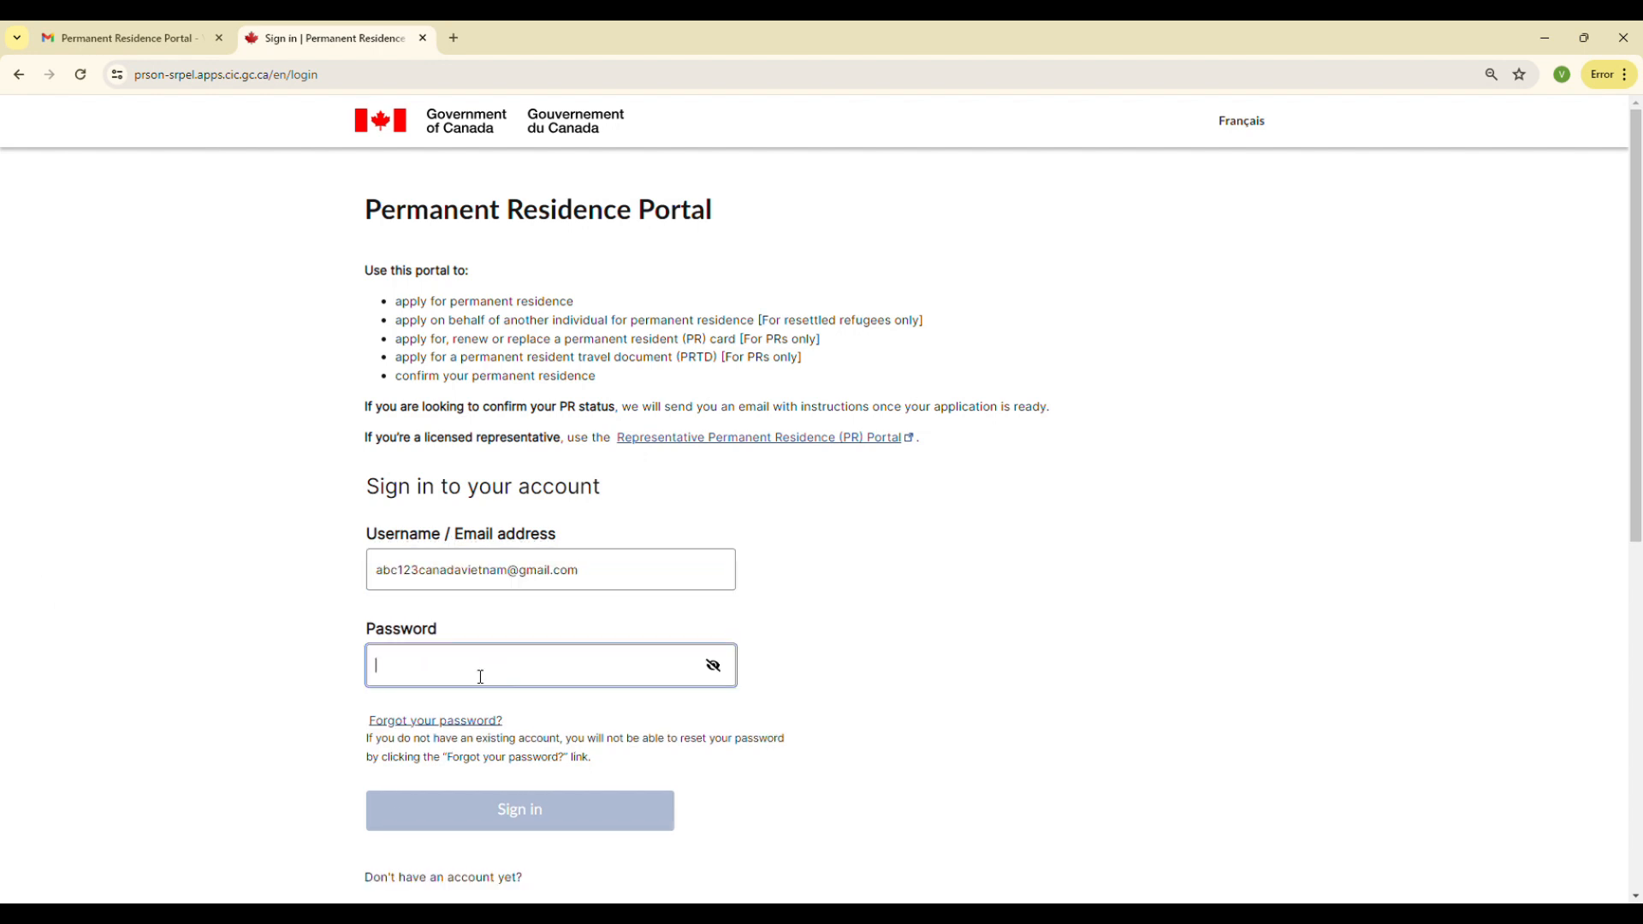
text(•••••••••)
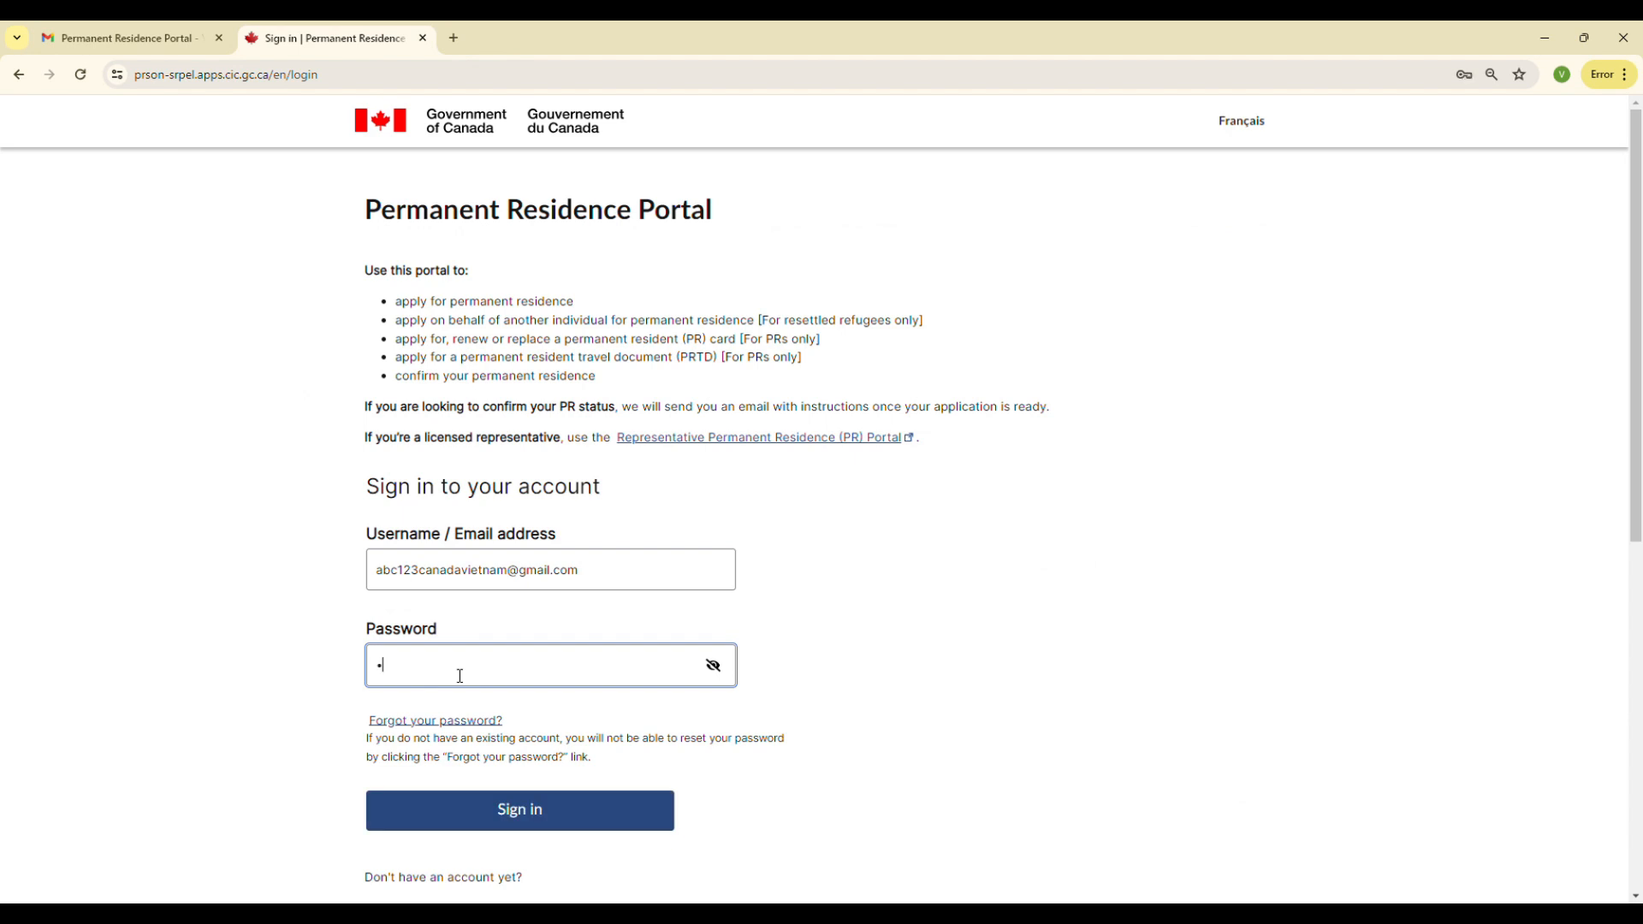
text(•••)
scroll(489, 724, down, 2)
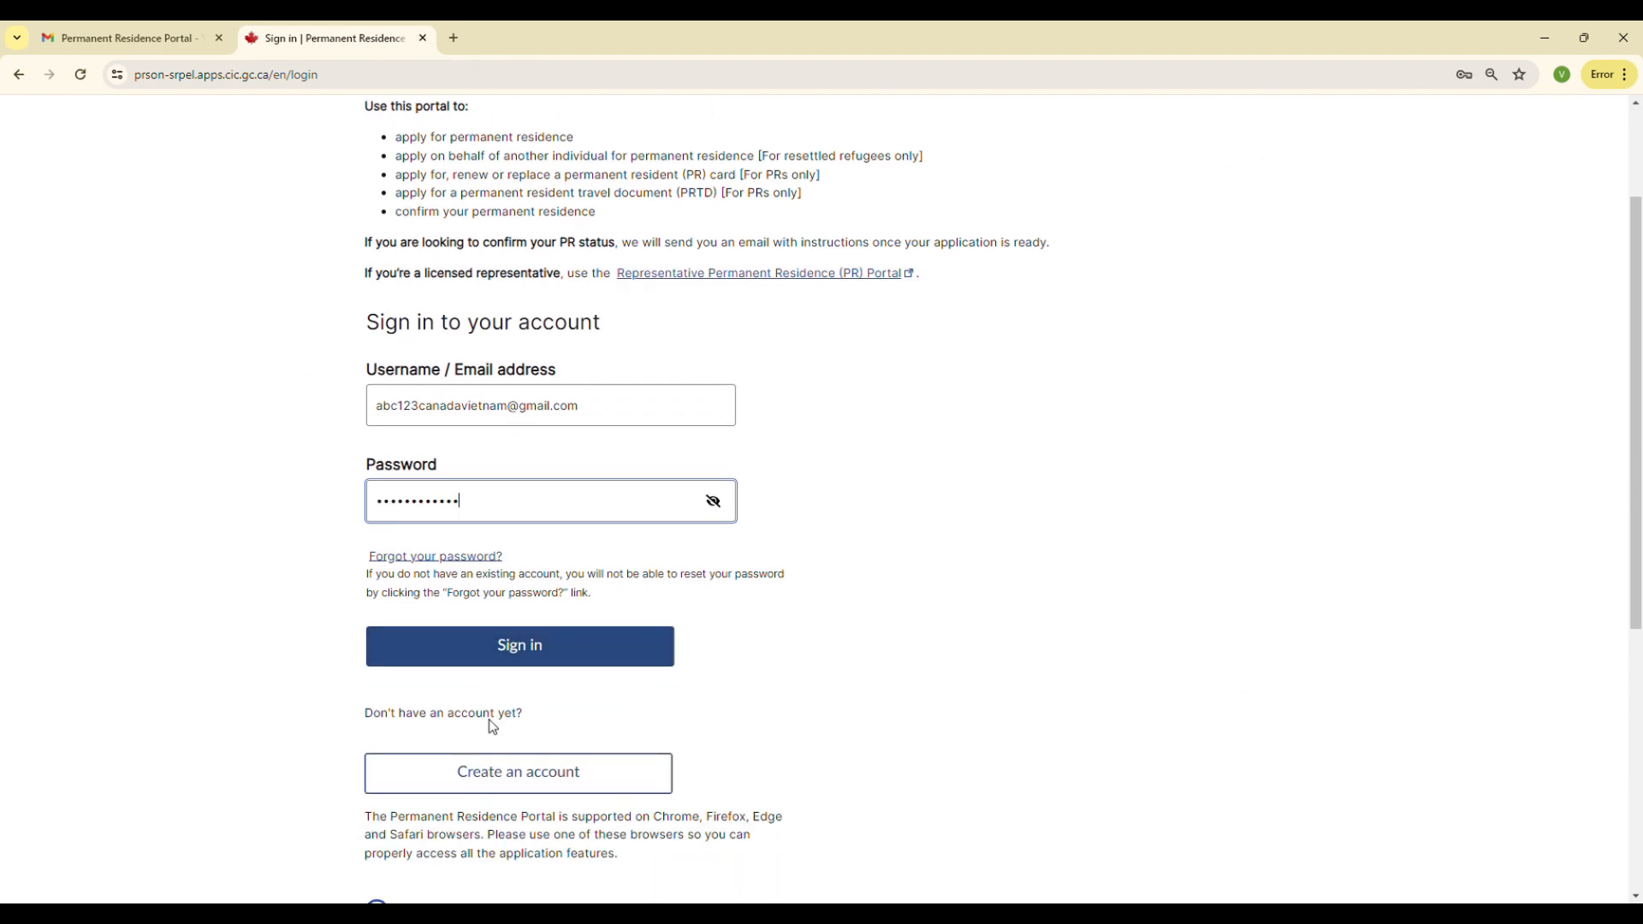
click(507, 653)
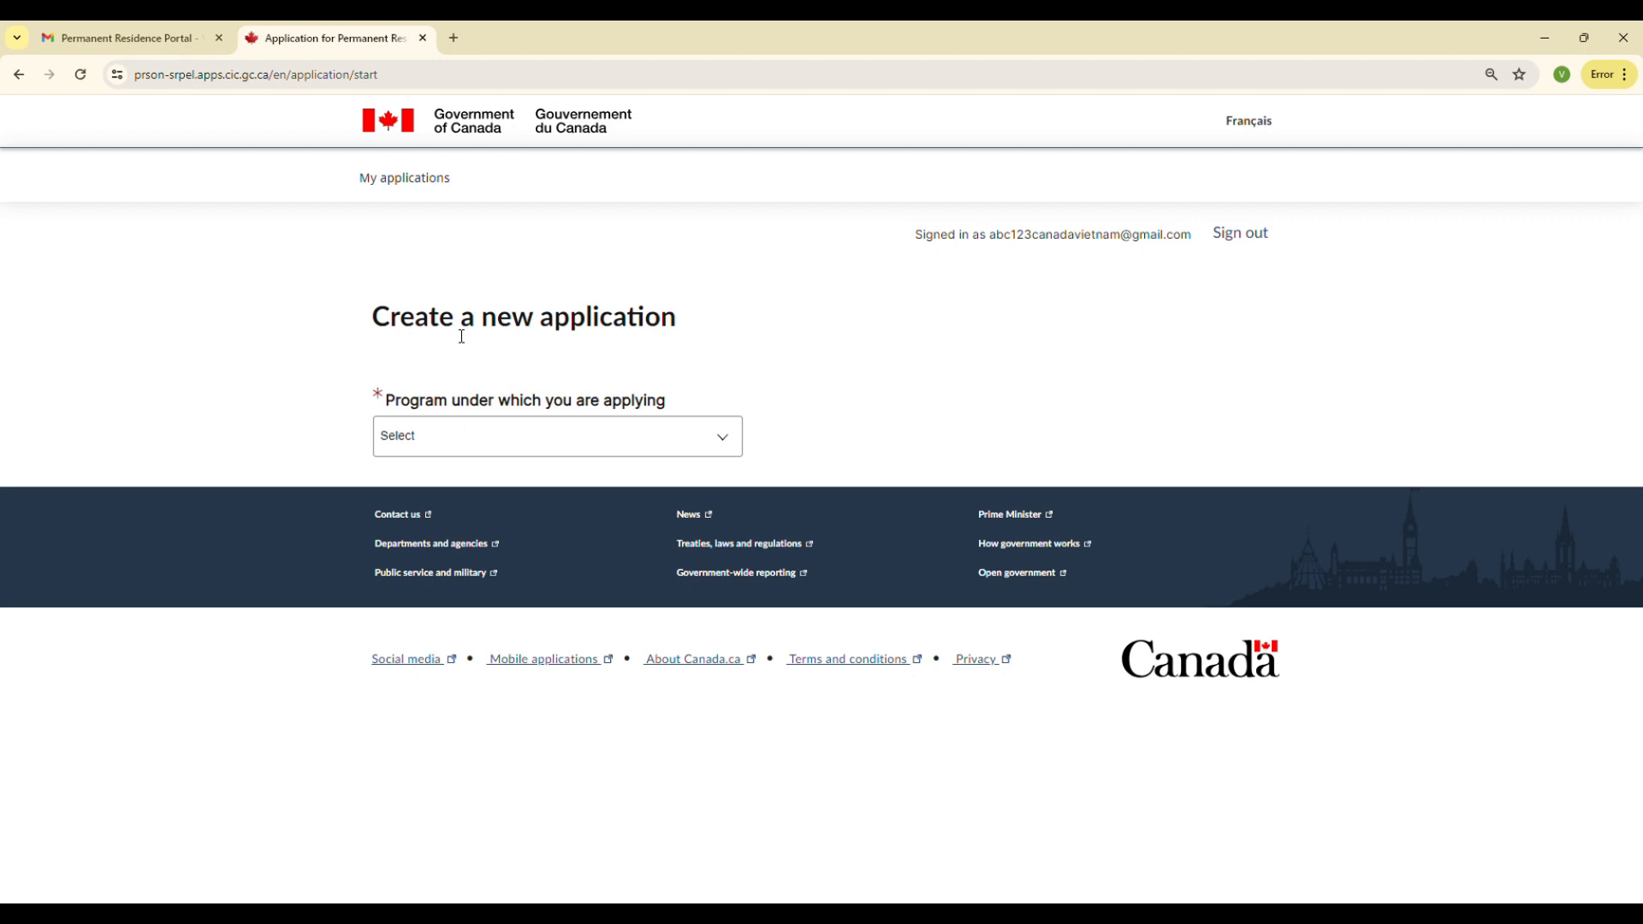
Choose the program PR Card Renewal and PR Travel Document with the situation I am in Canada
click(484, 450)
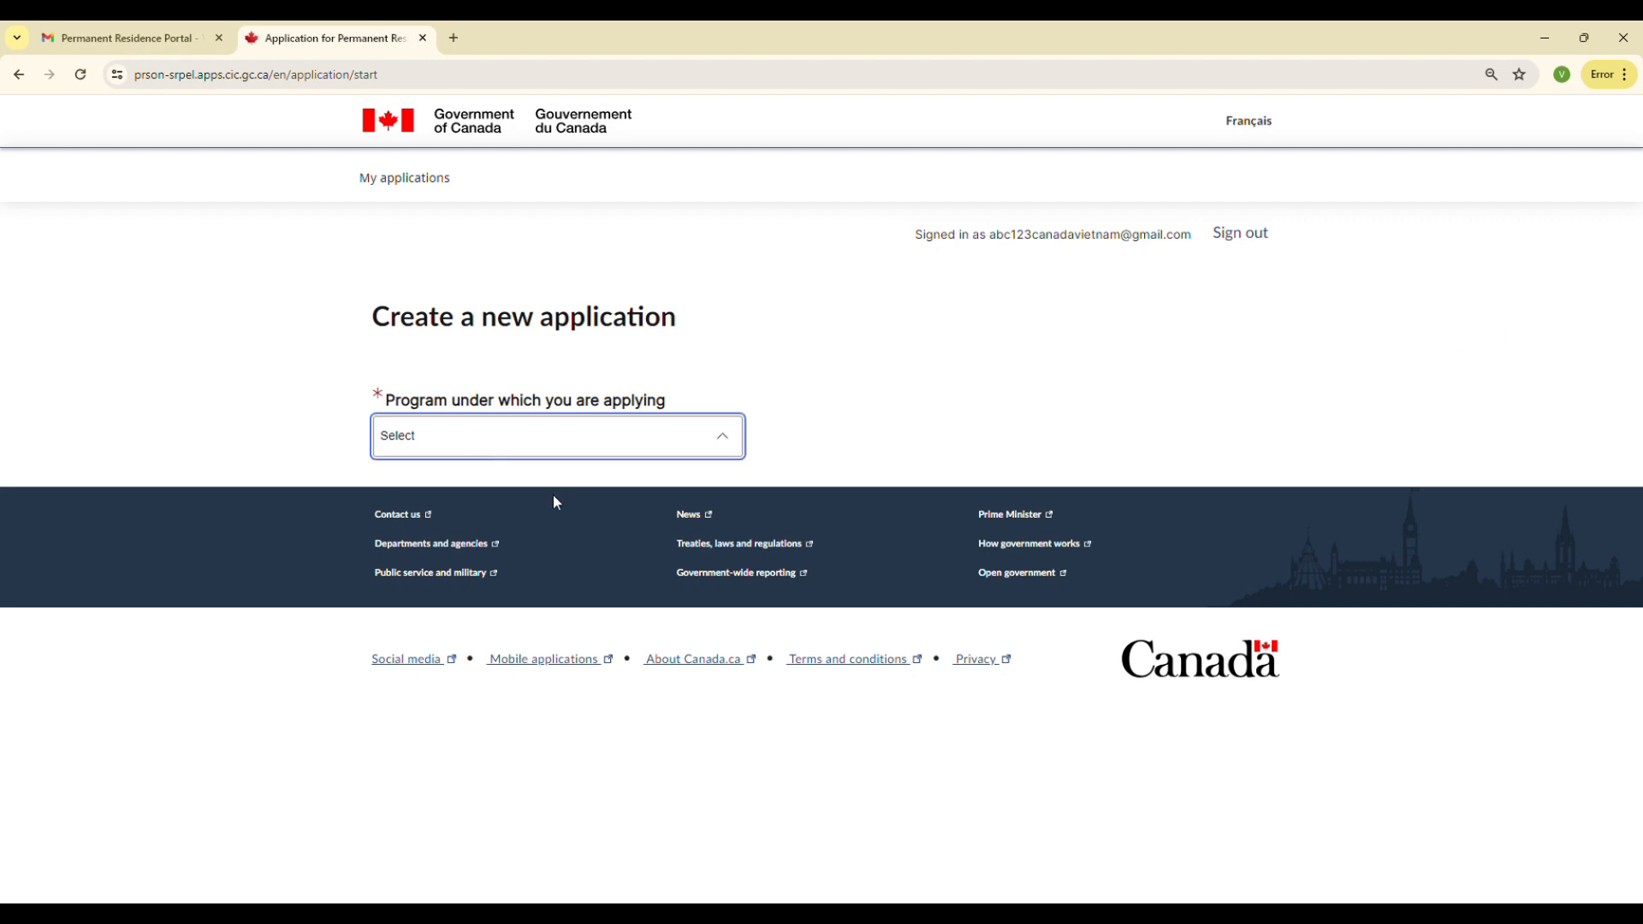
click(402, 509)
click(422, 531)
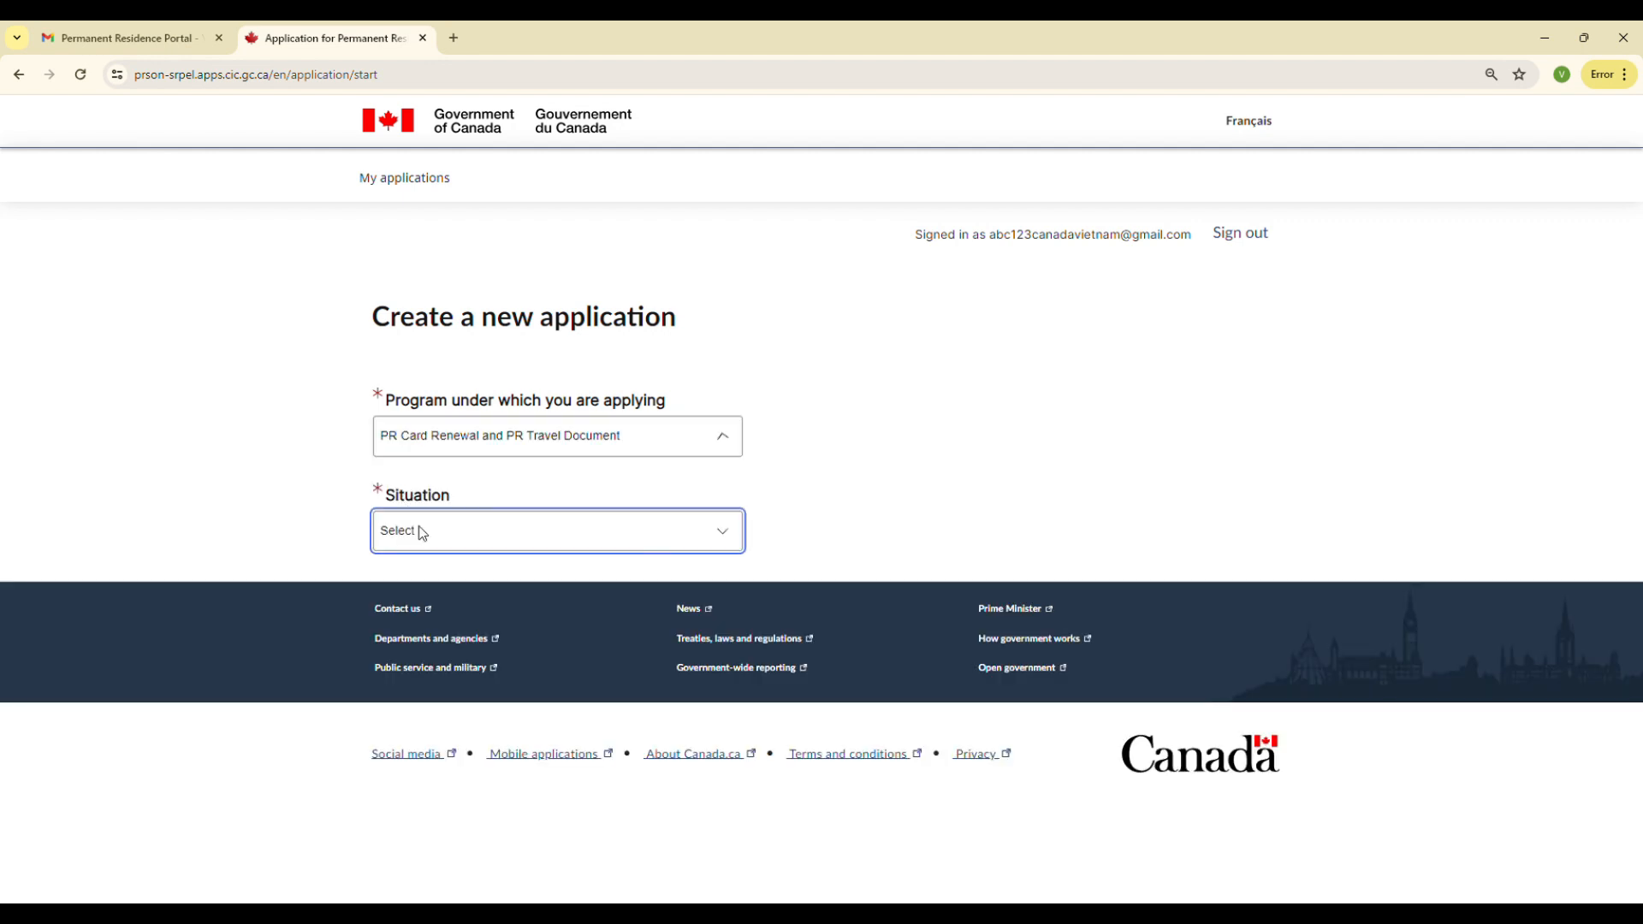
click(422, 574)
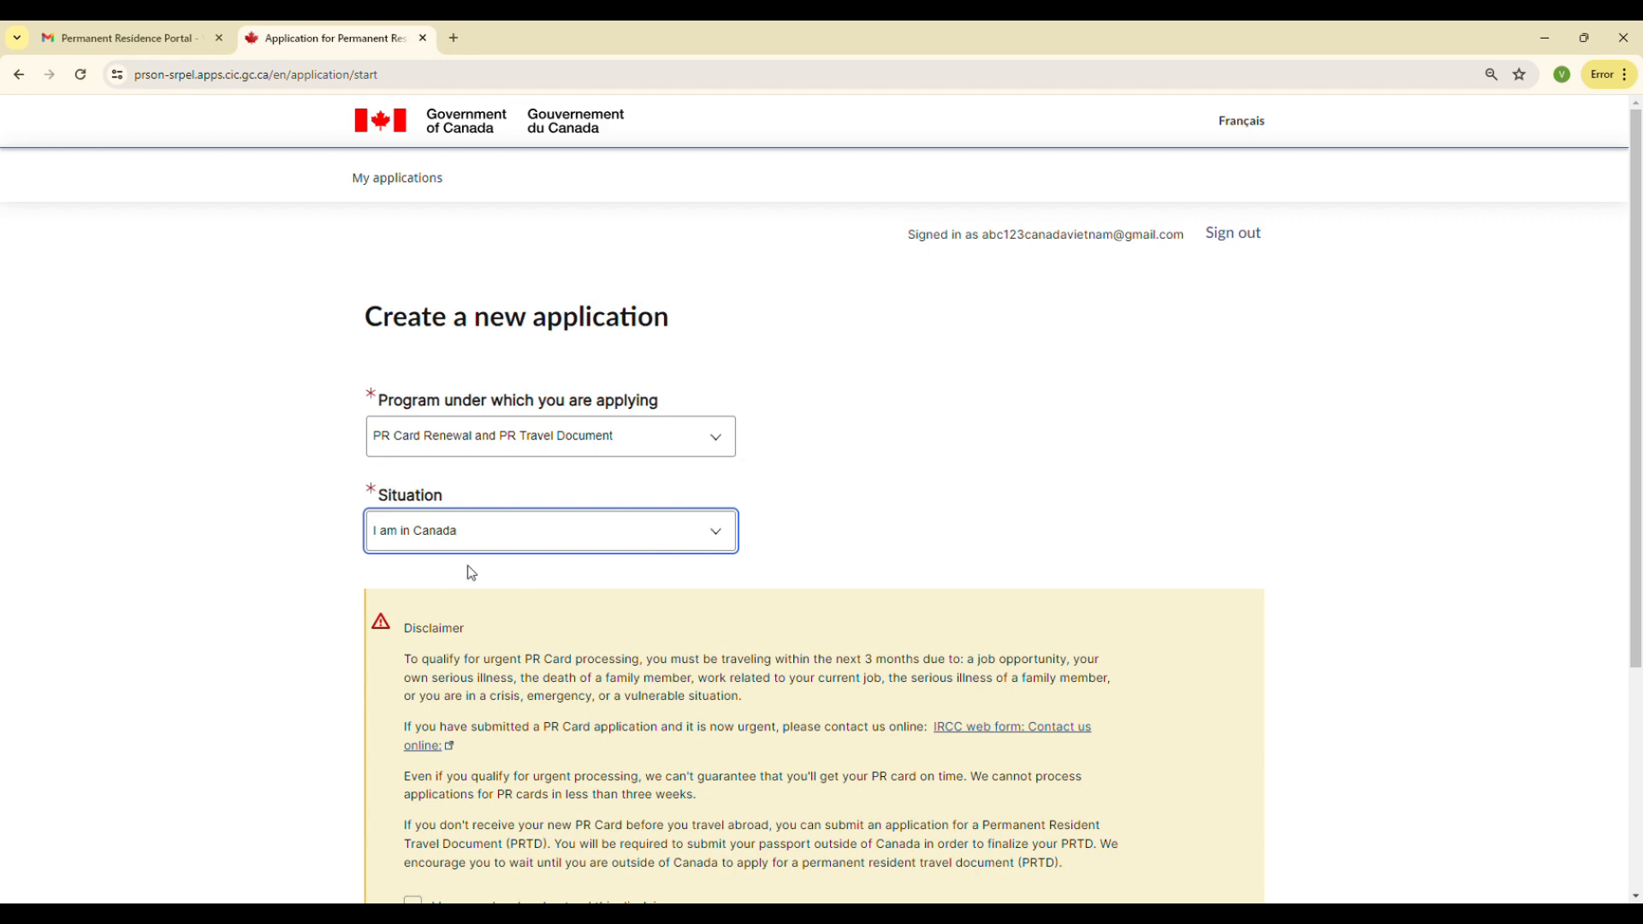
Acknowledge the disclaimer and apply for a PR card
scroll(470, 569, down, 4)
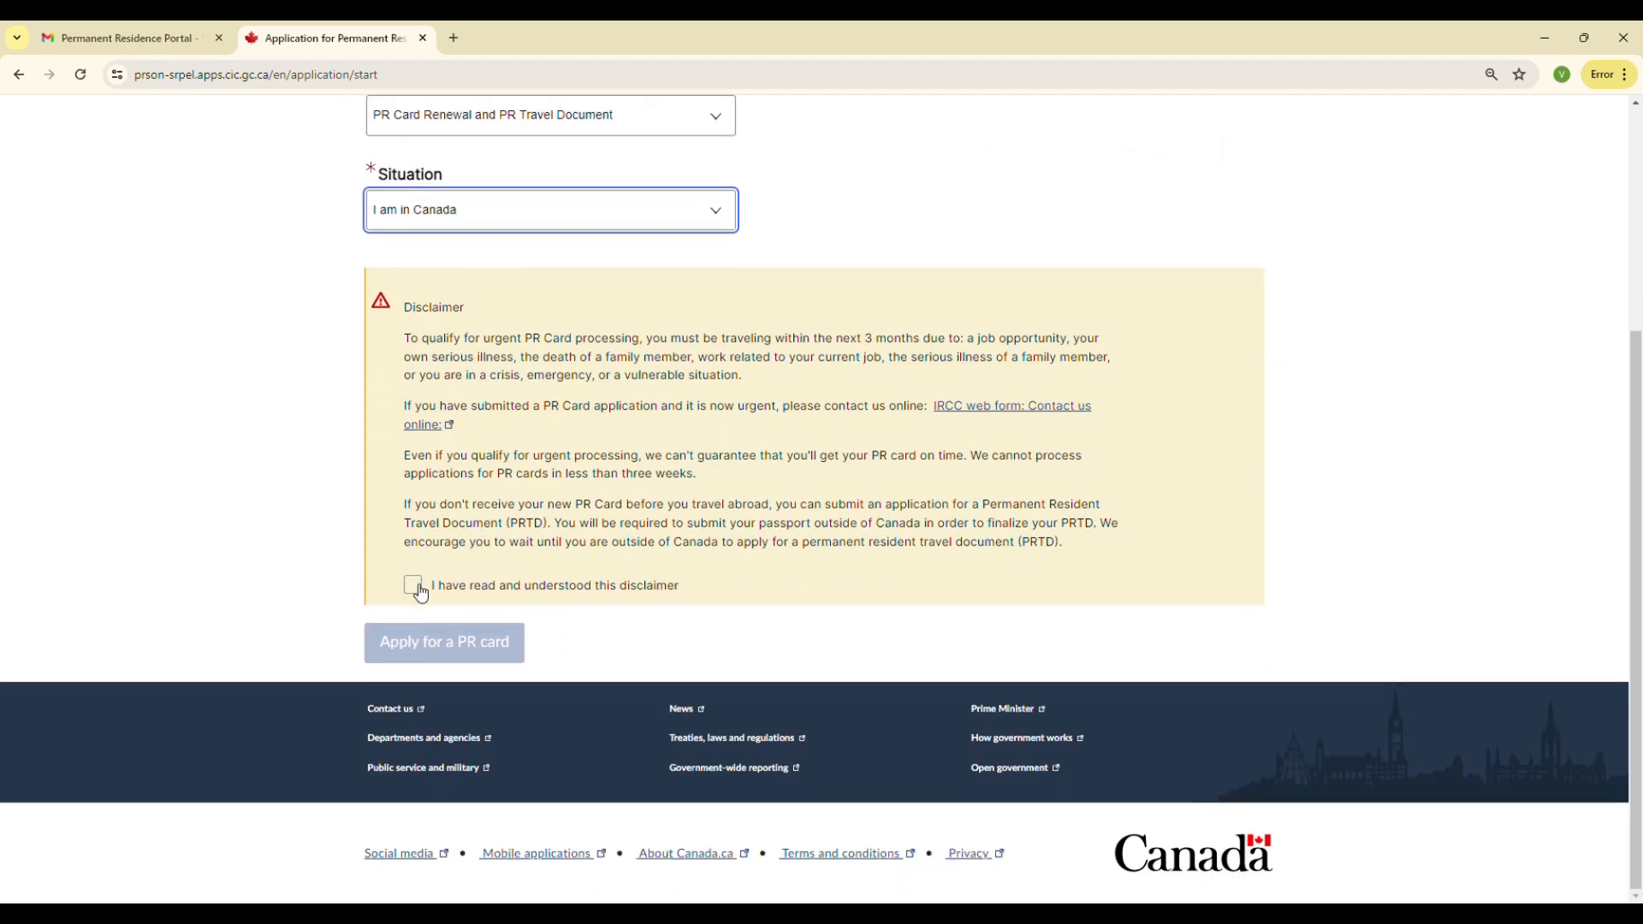
click(415, 587)
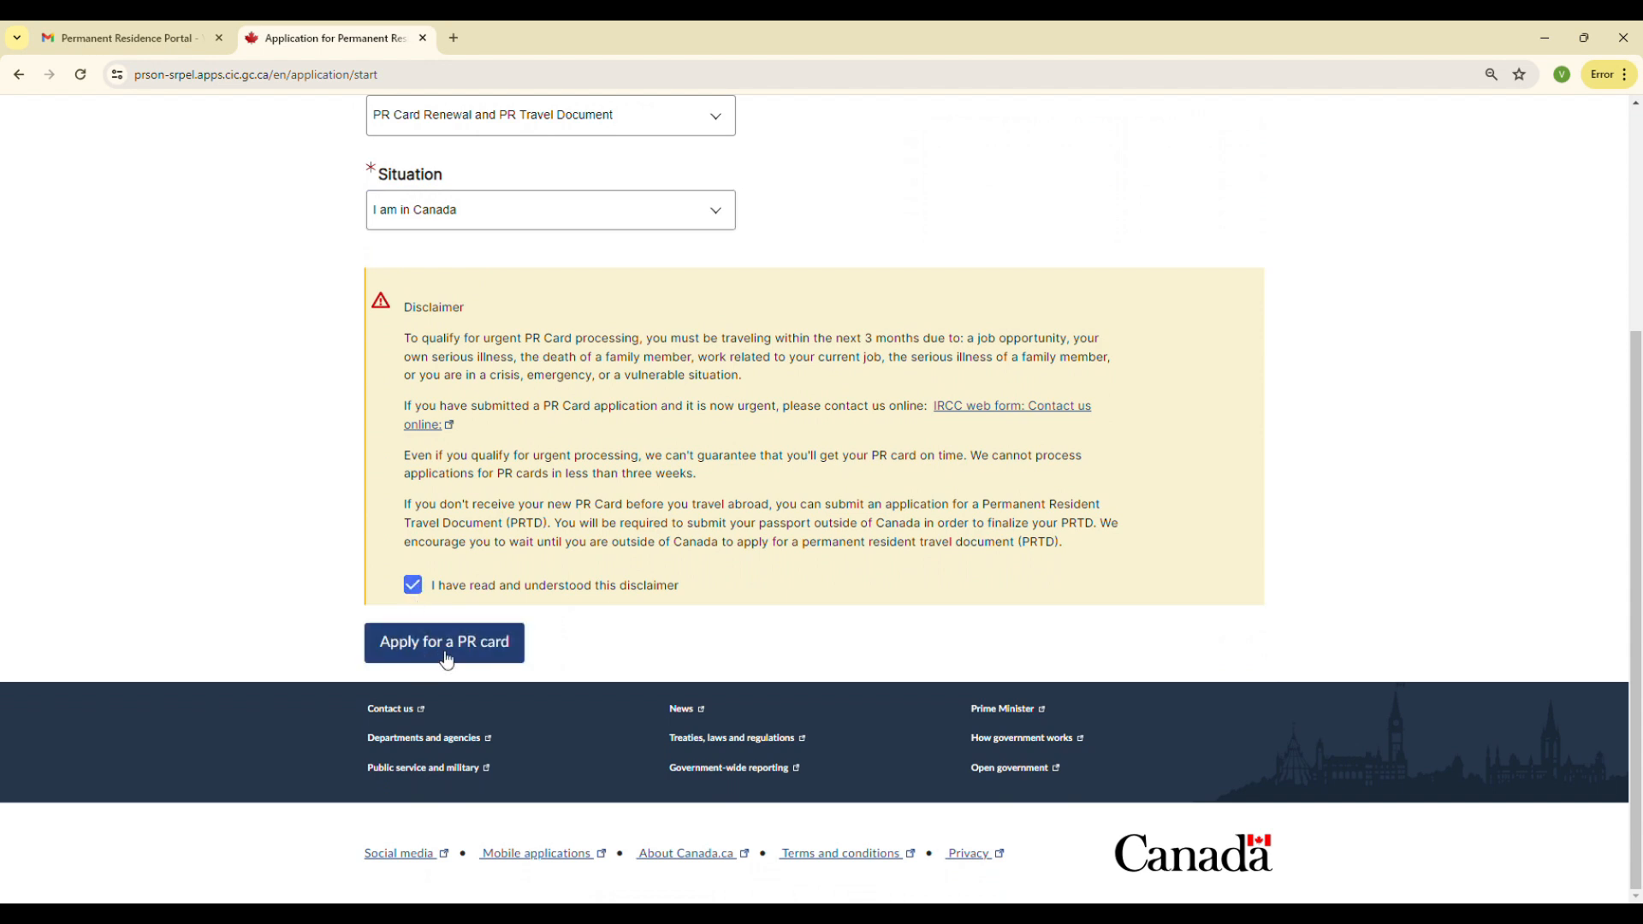
click(444, 650)
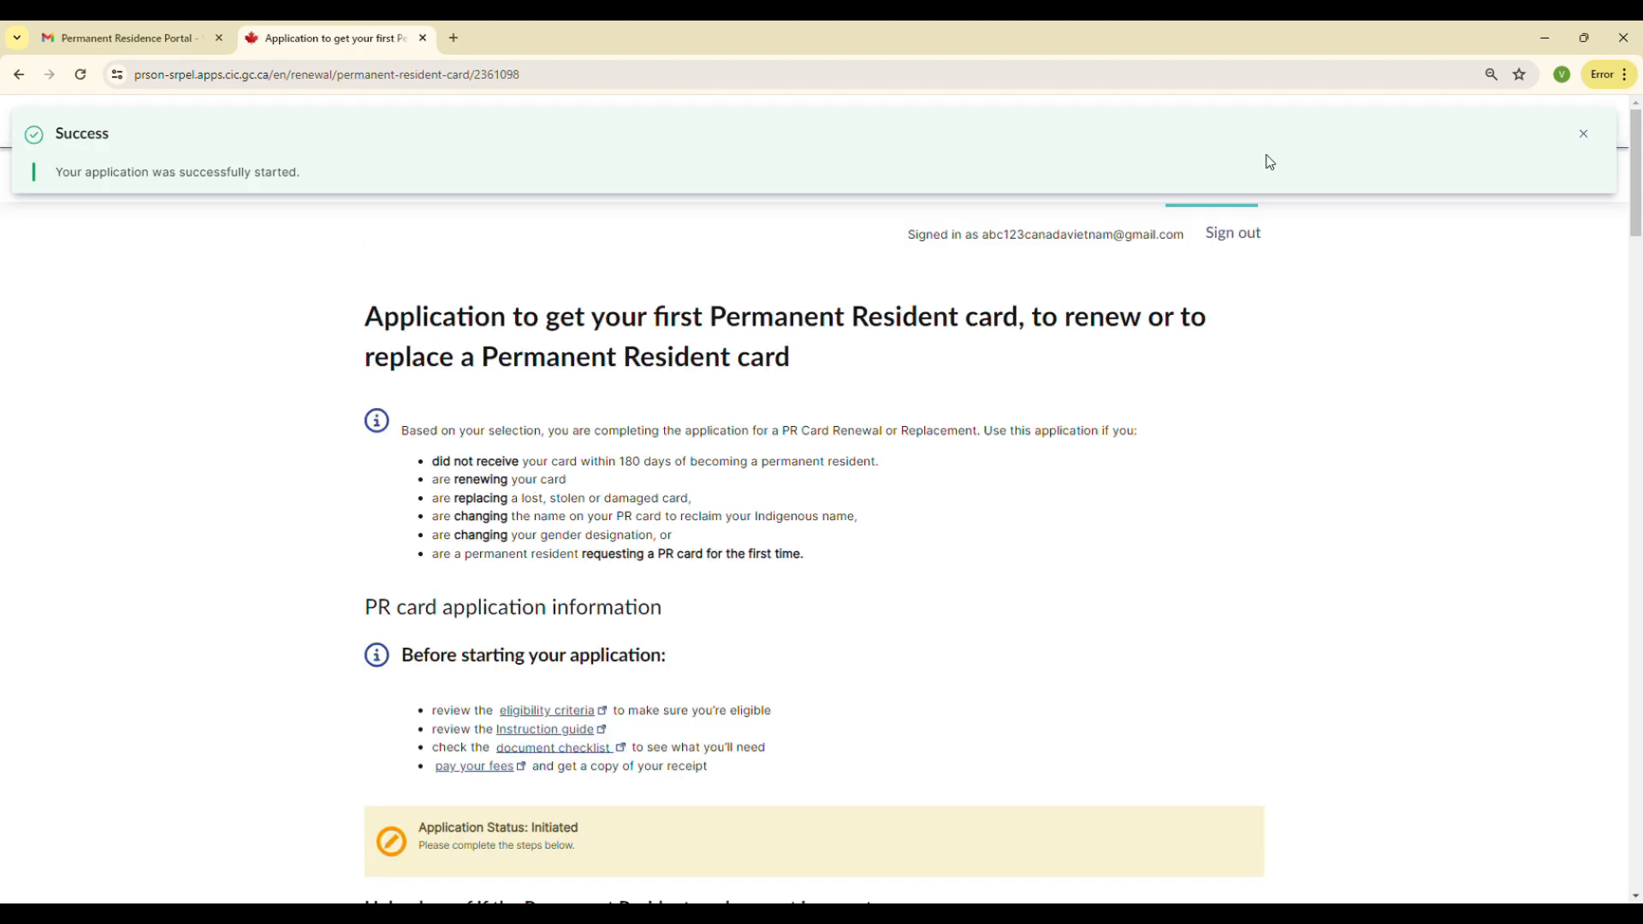
Mark the PR card request as not urgent
scroll(880, 428, down, 4)
scroll(599, 305, down, 5)
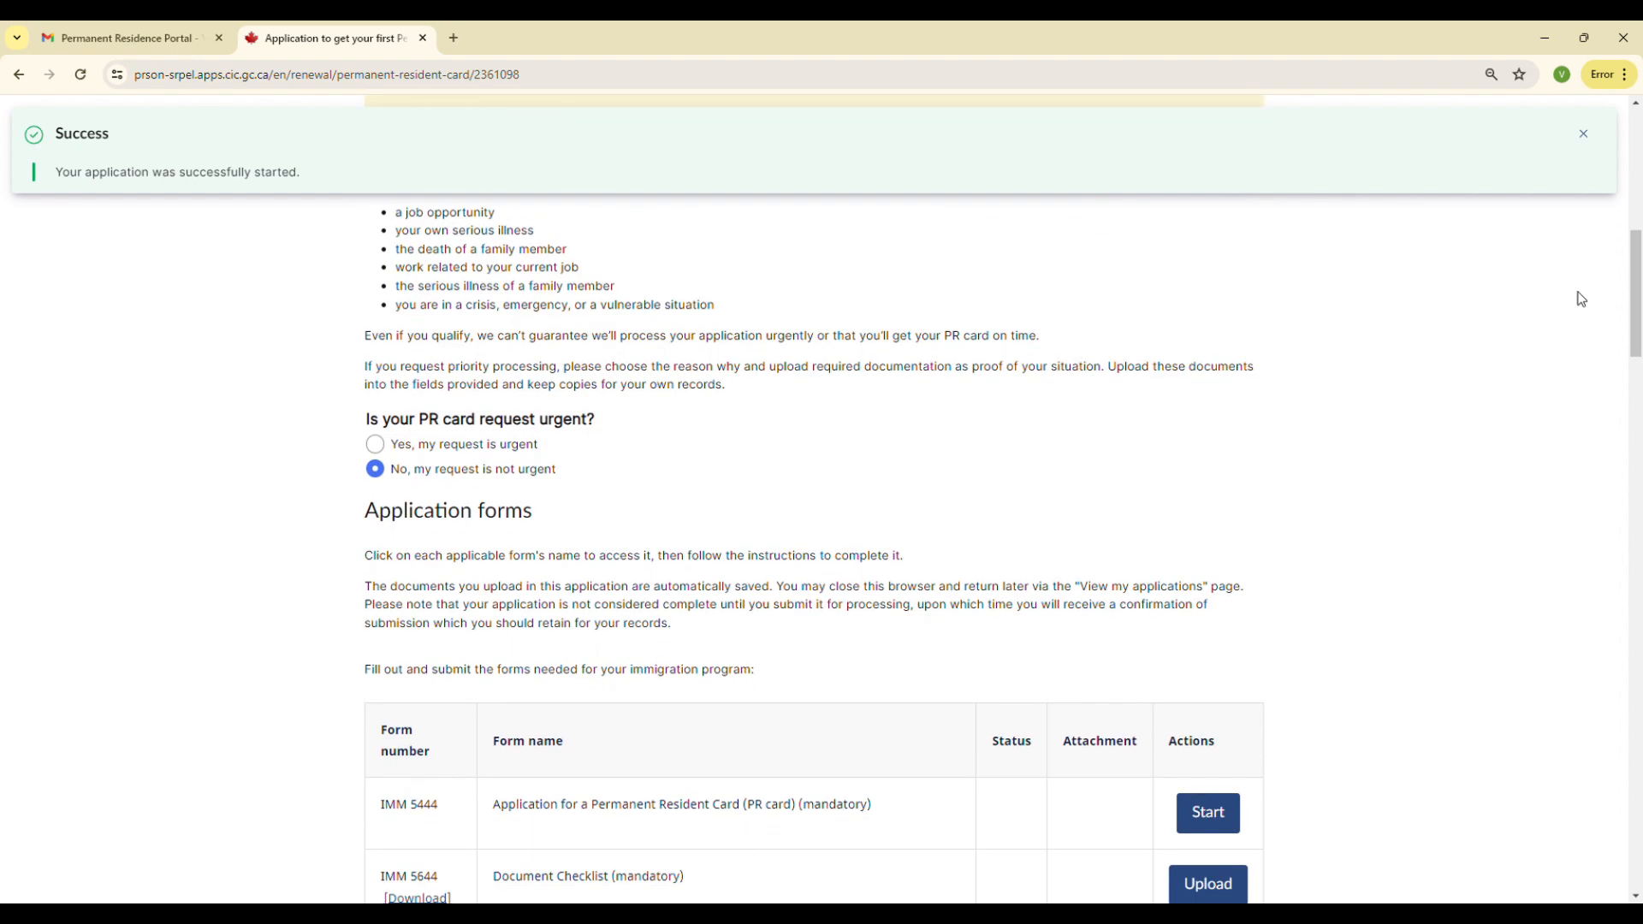
mouse_move(1631, 275)
mouse_down()
mouse_move(1639, 483)
mouse_move(1634, 267)
mouse_up()
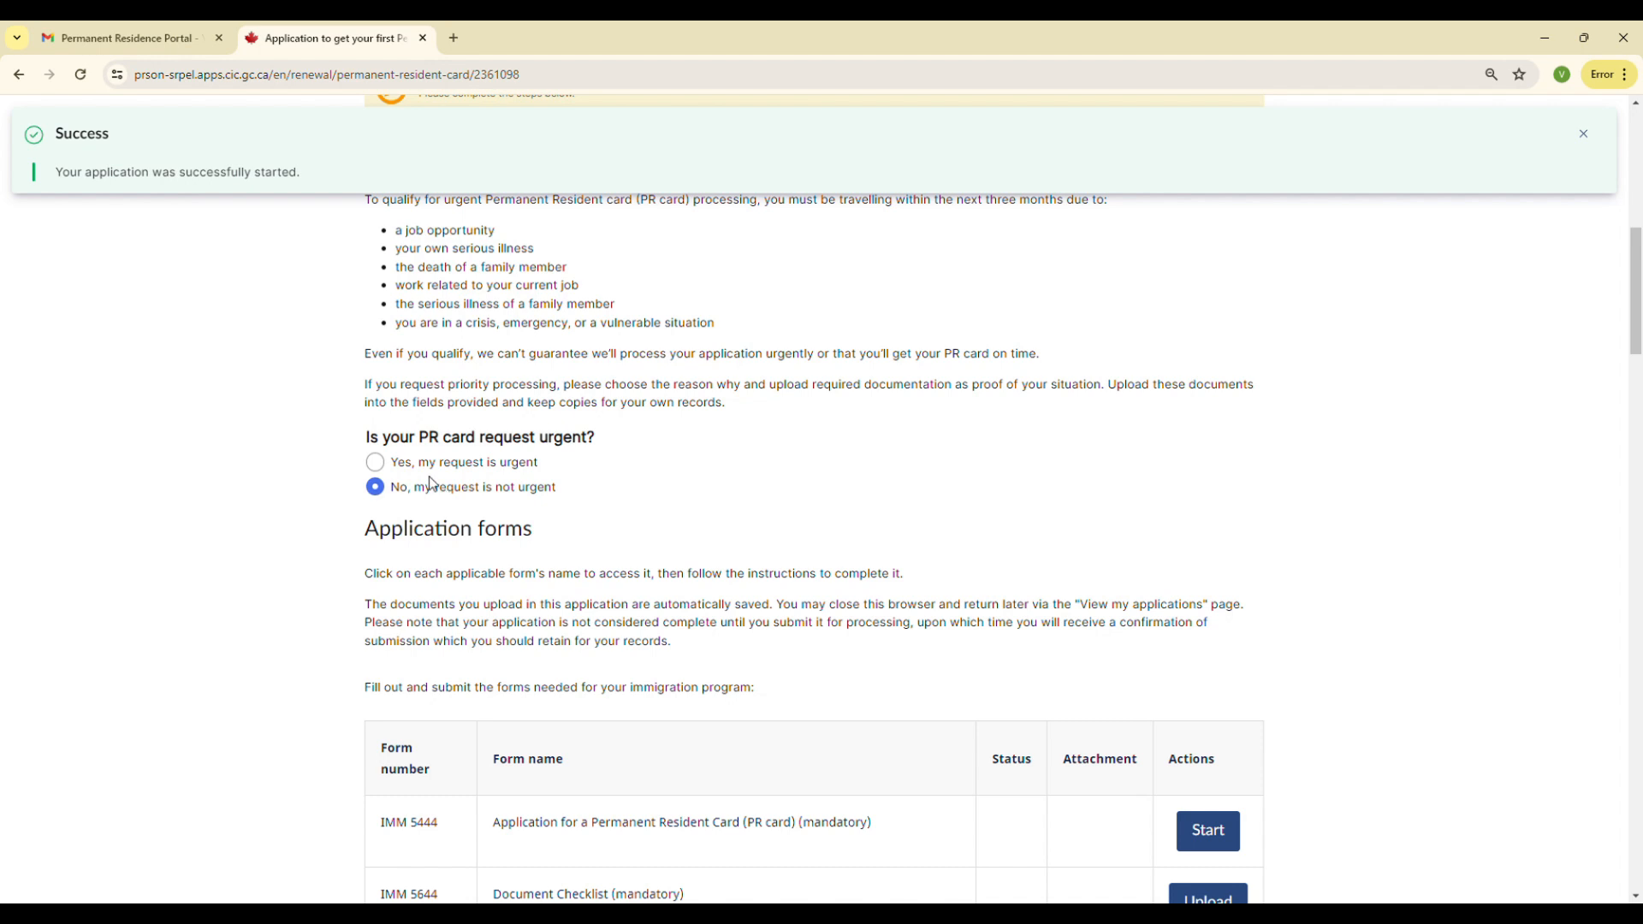
click(384, 491)
Review the list of required application forms and the photo upload section
scroll(727, 556, down, 1)
drag(1639, 286, 1638, 353)
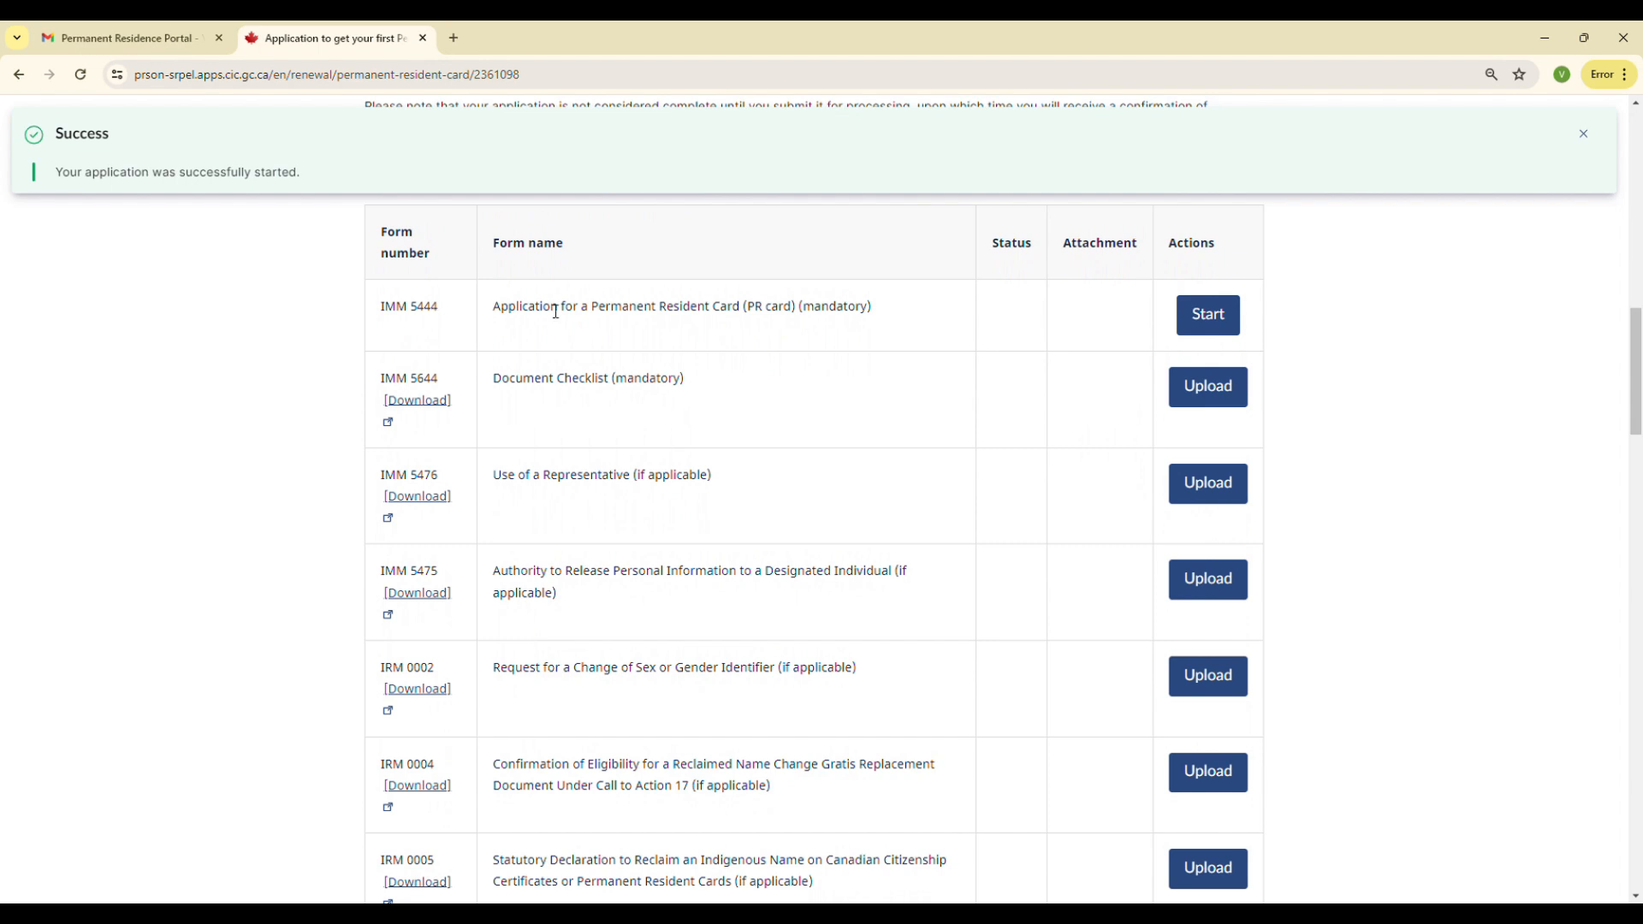
double_click(835, 308)
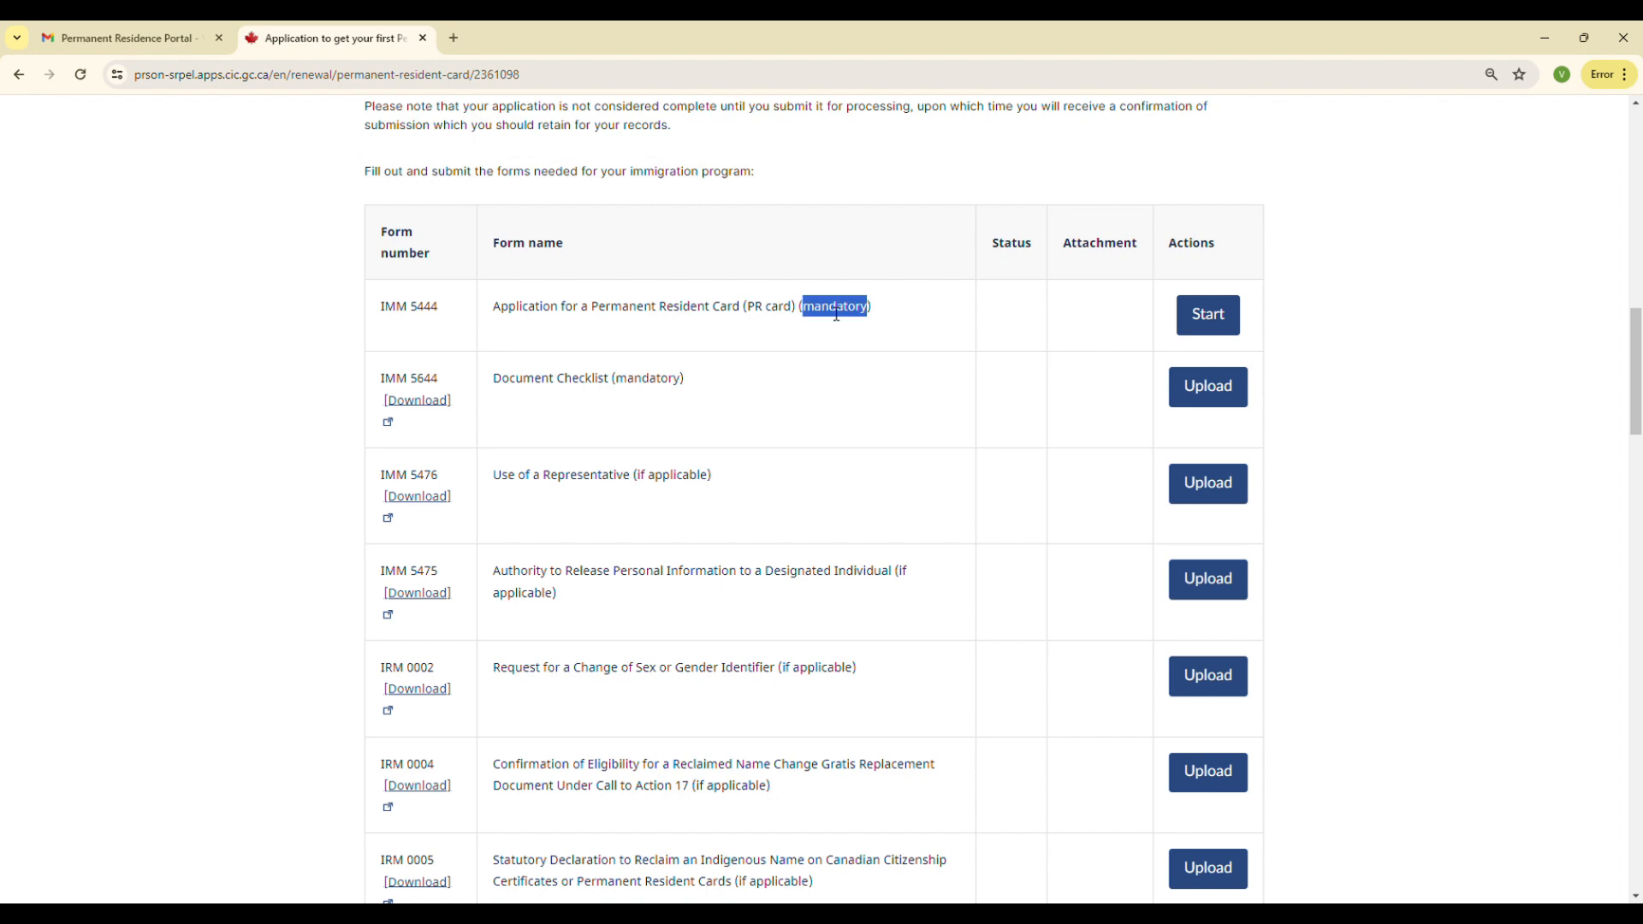
click(641, 386)
drag(1637, 368, 1636, 389)
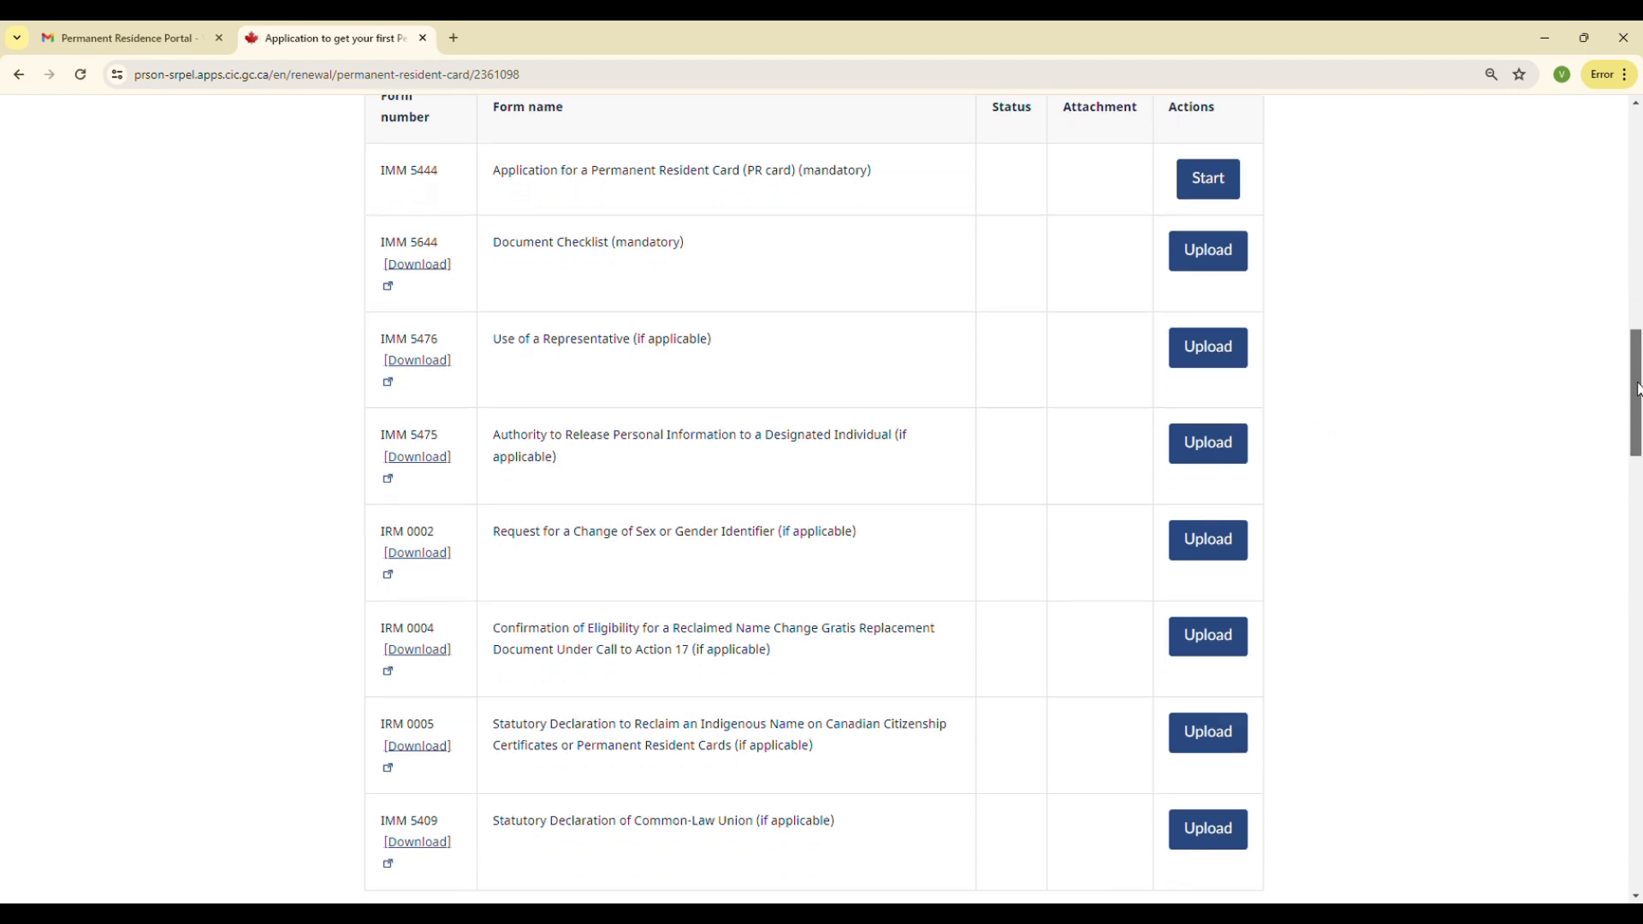
drag(1636, 390, 1637, 413)
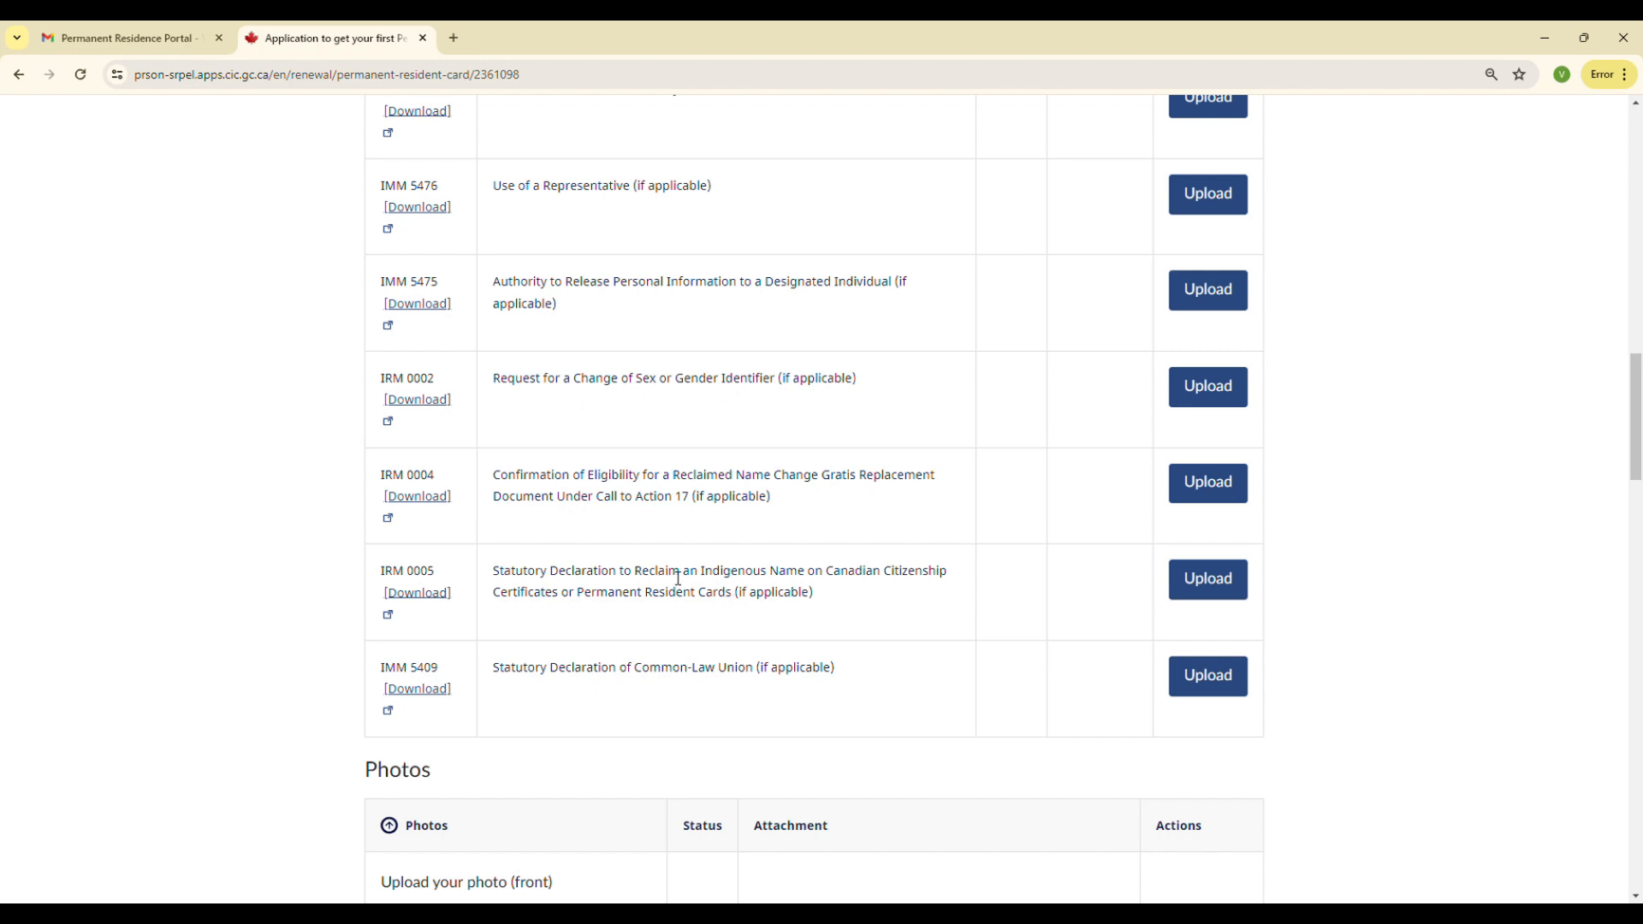
scroll(682, 579, down, 1)
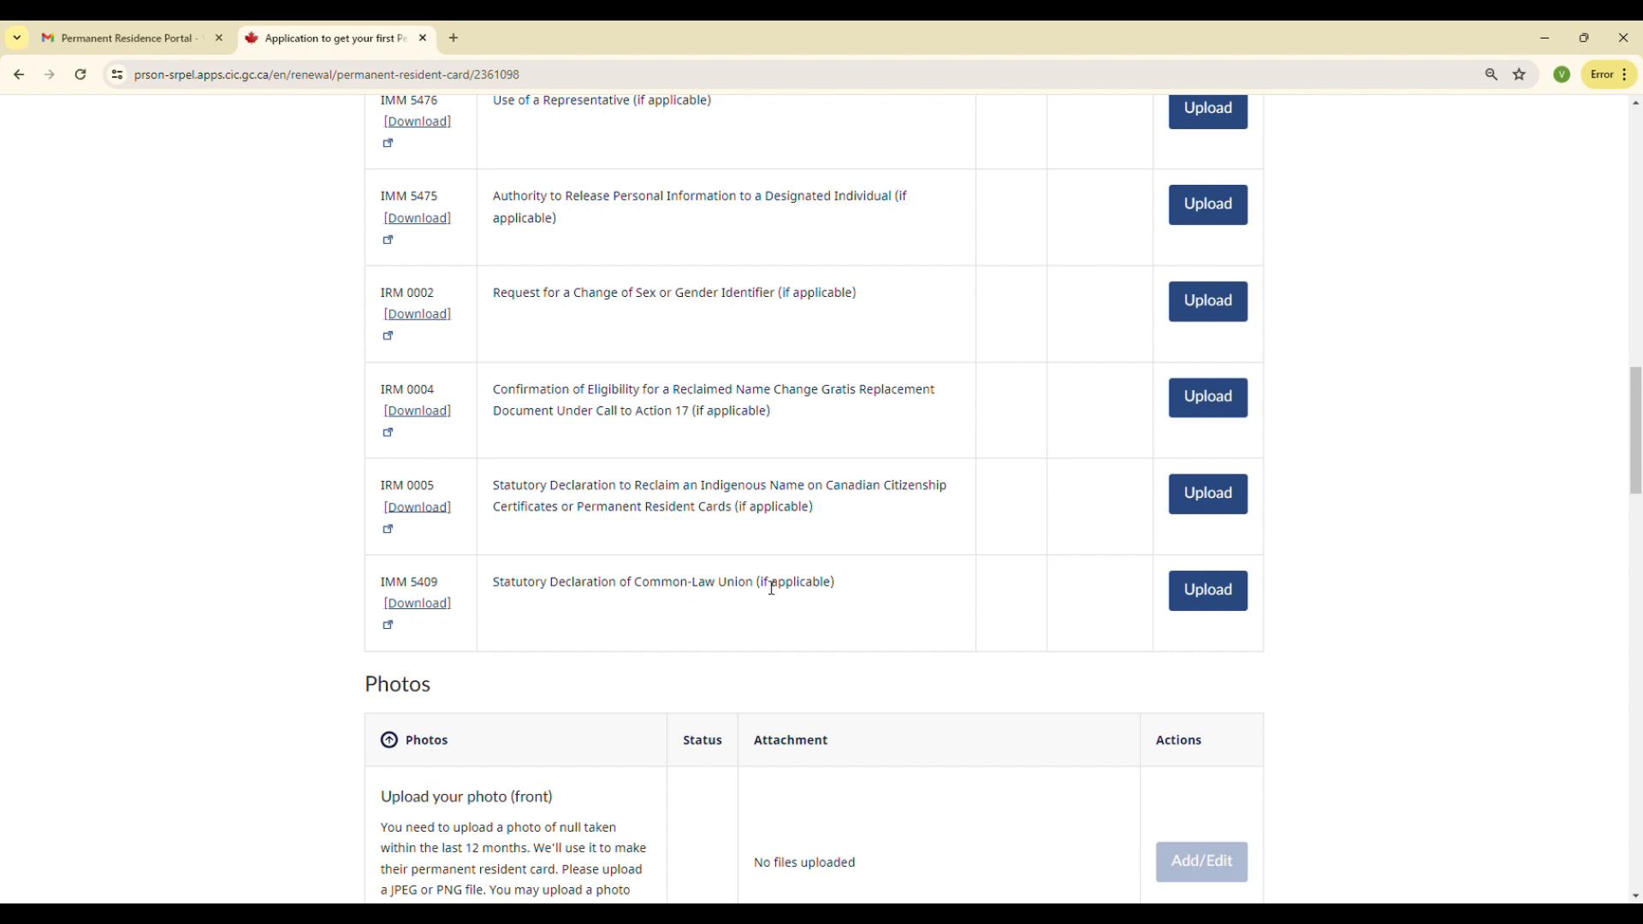
Examine the names of the listed application forms, from the mandatory PR card application down to the common-law declaration
scroll(775, 590, up, 3)
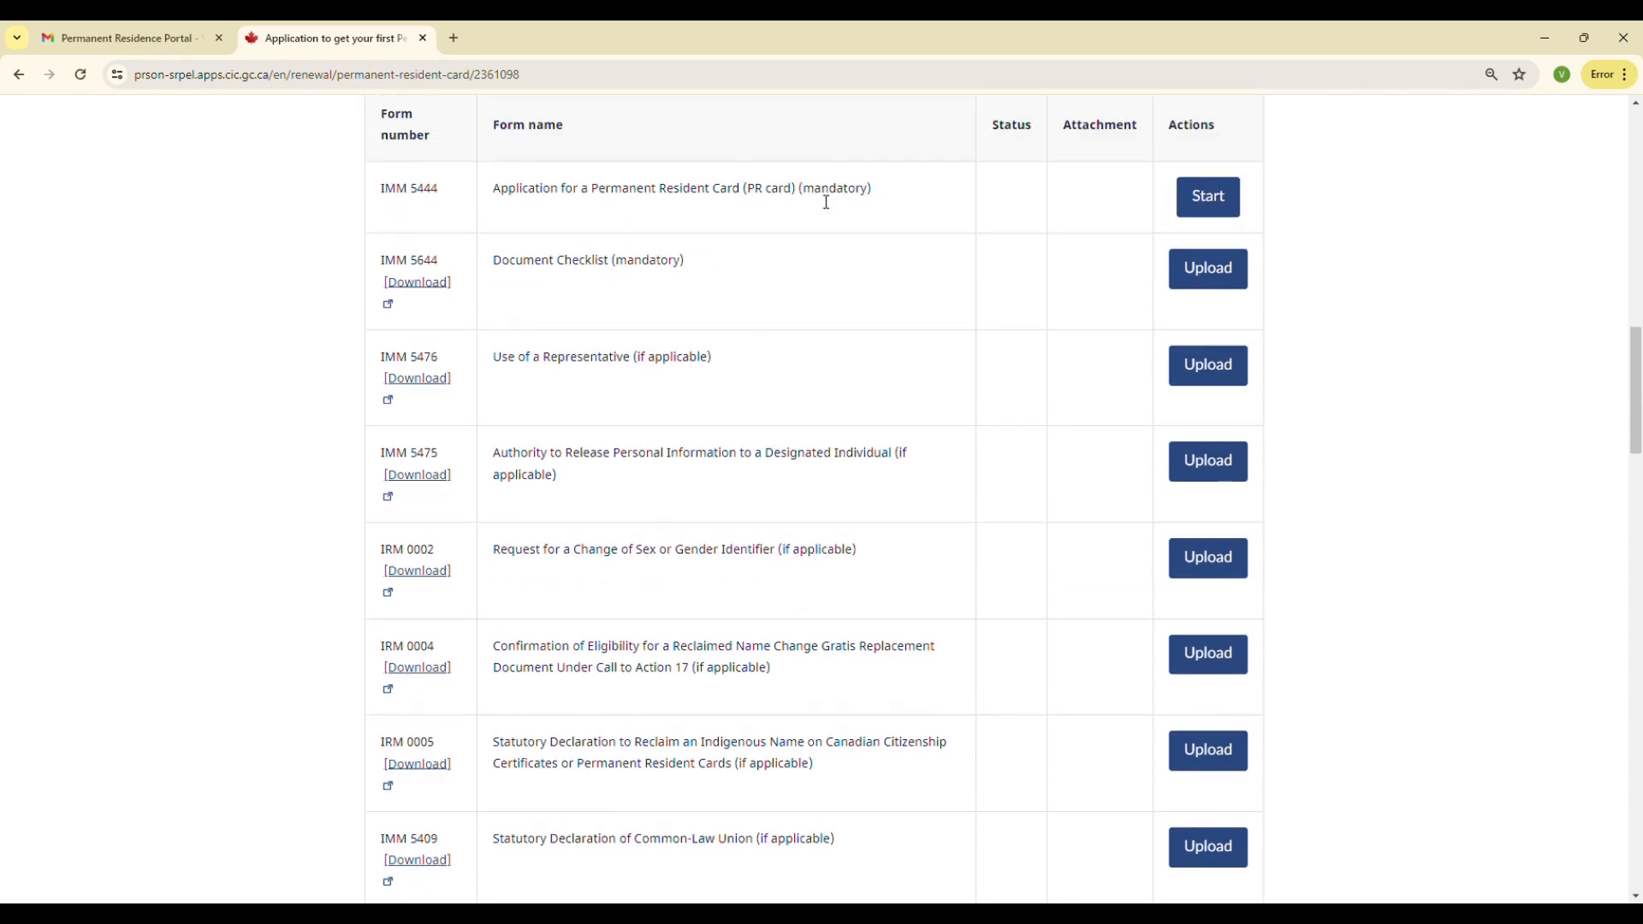
double_click(829, 190)
double_click(650, 262)
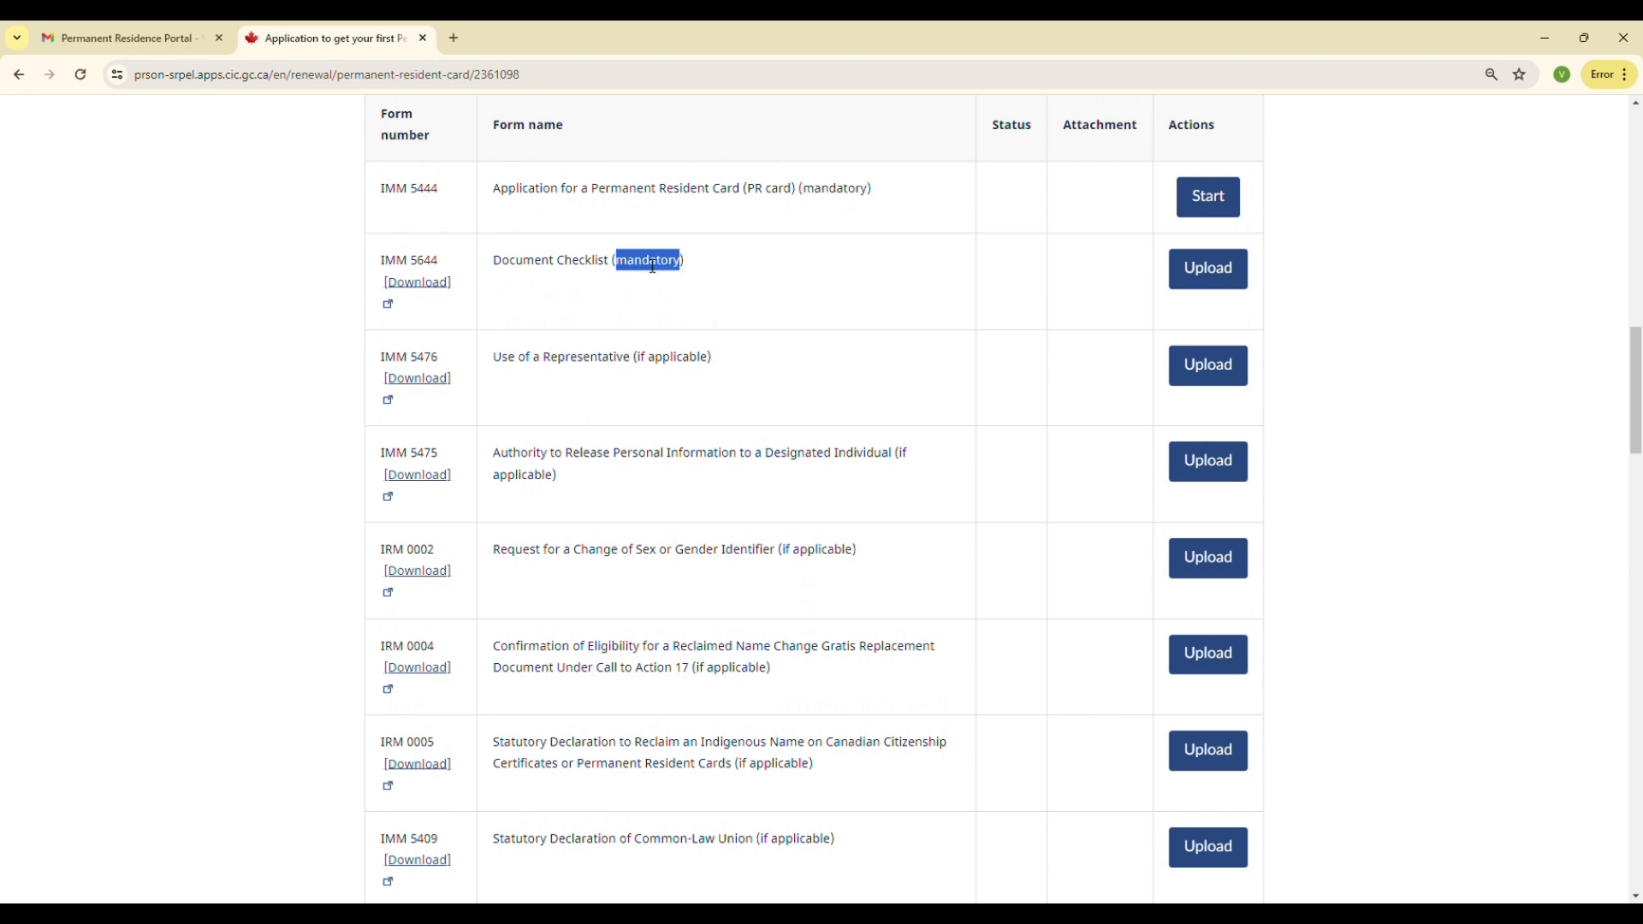
click(666, 366)
double_click(664, 366)
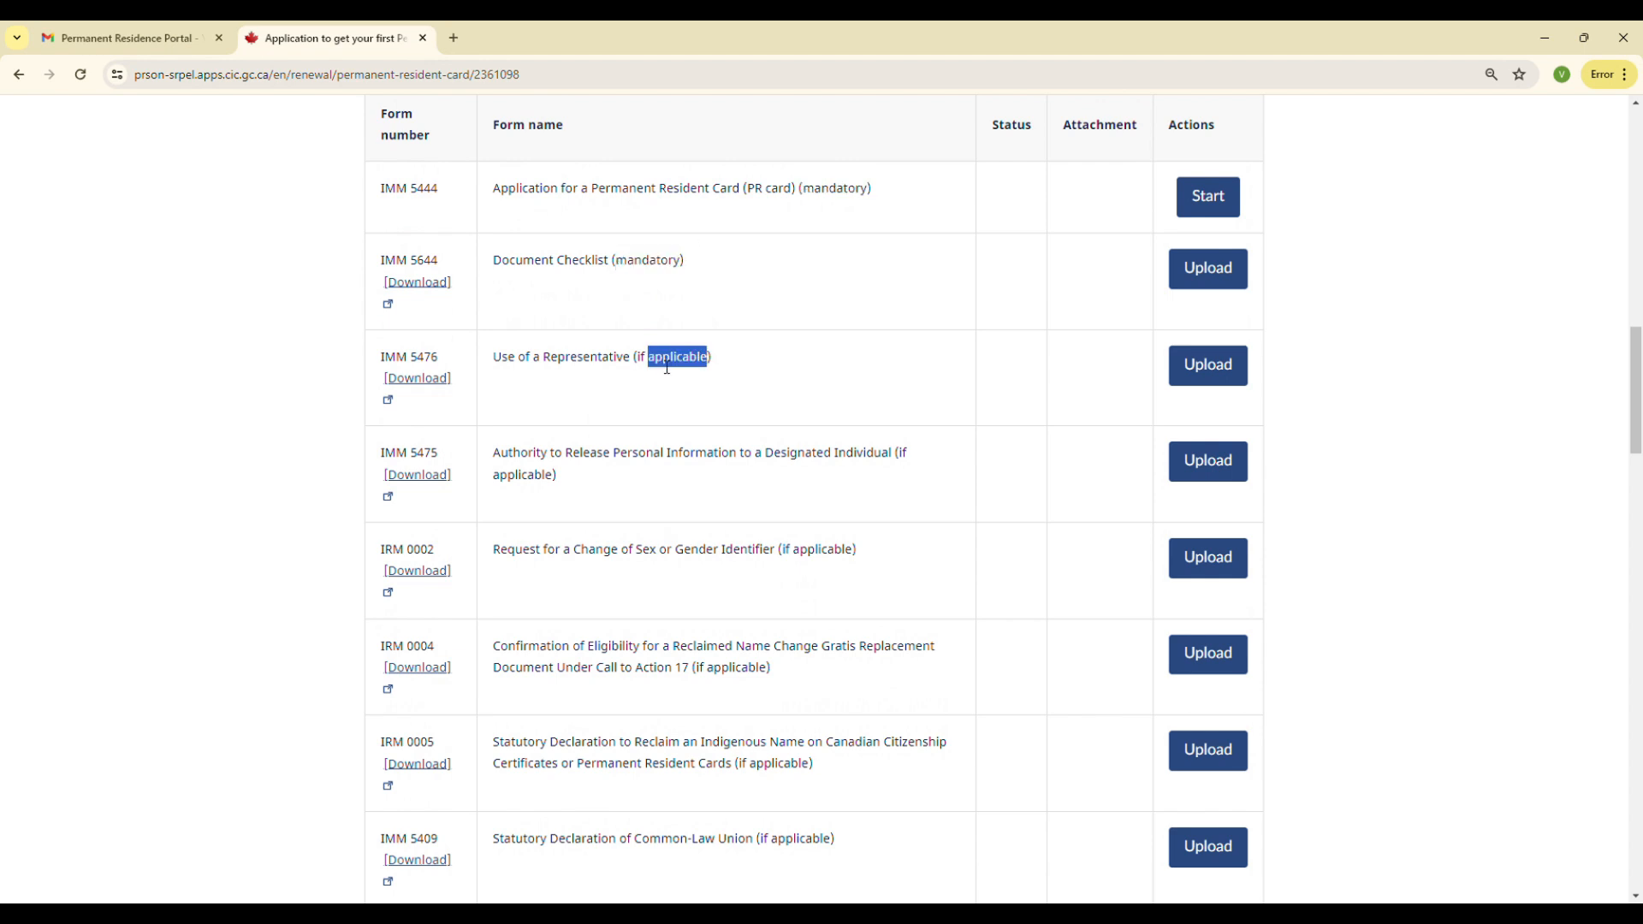
triple_click(663, 367)
click(654, 368)
scroll(841, 463, down, 1)
scroll(841, 463, down, 5)
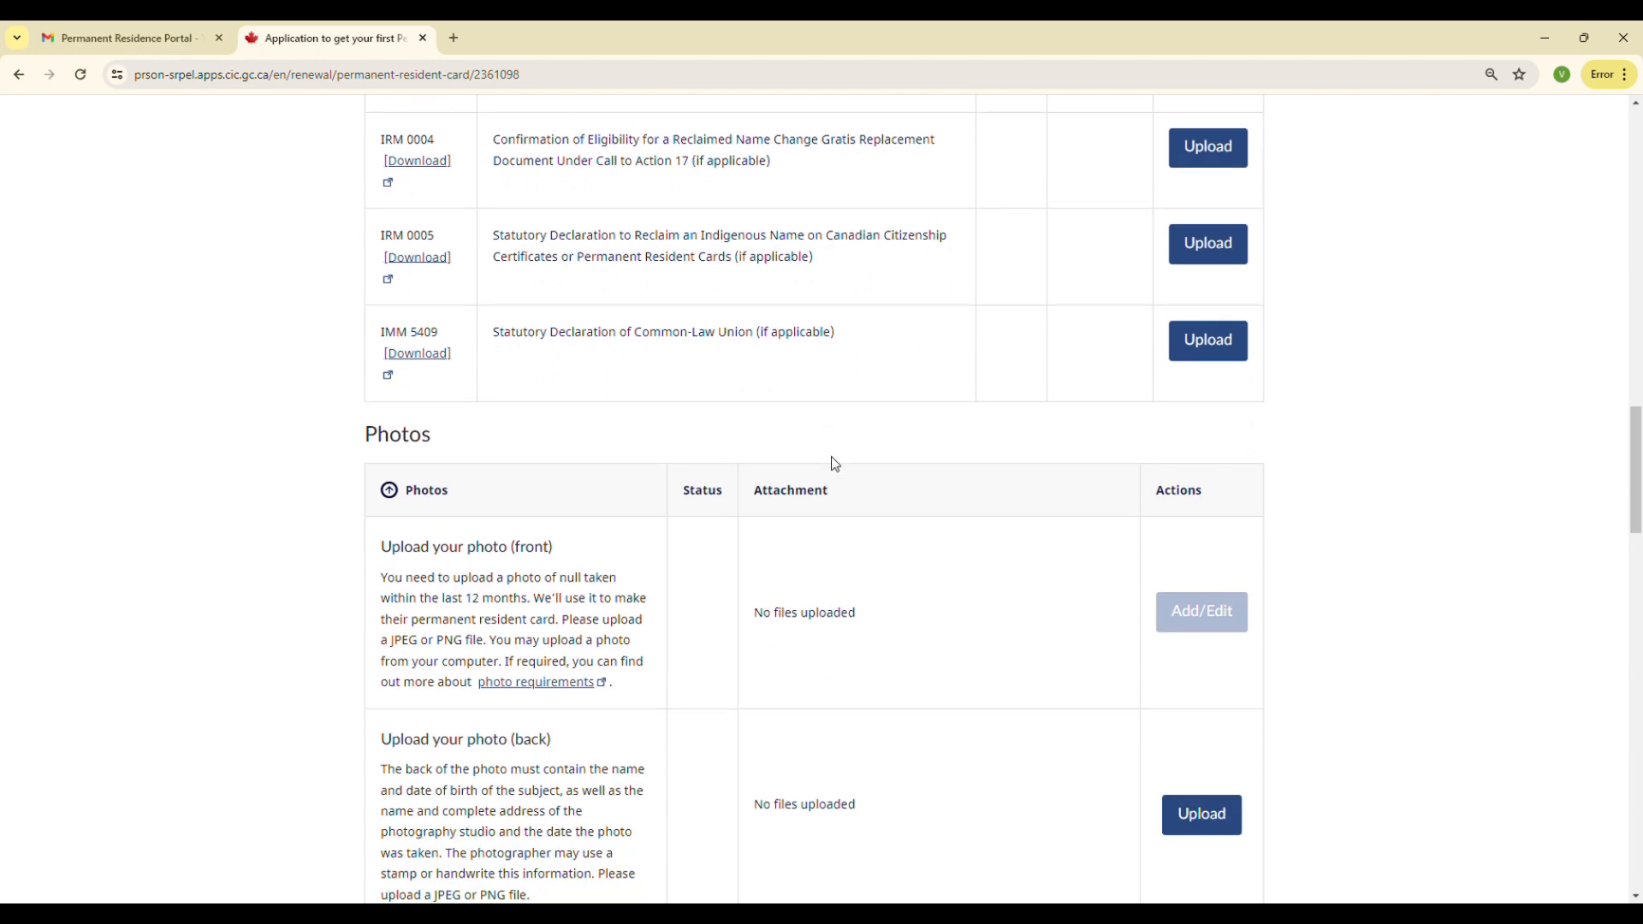
Browse the photo, supporting documents, document type selector and proof of payment sections of the application page
drag(1635, 469, 1635, 515)
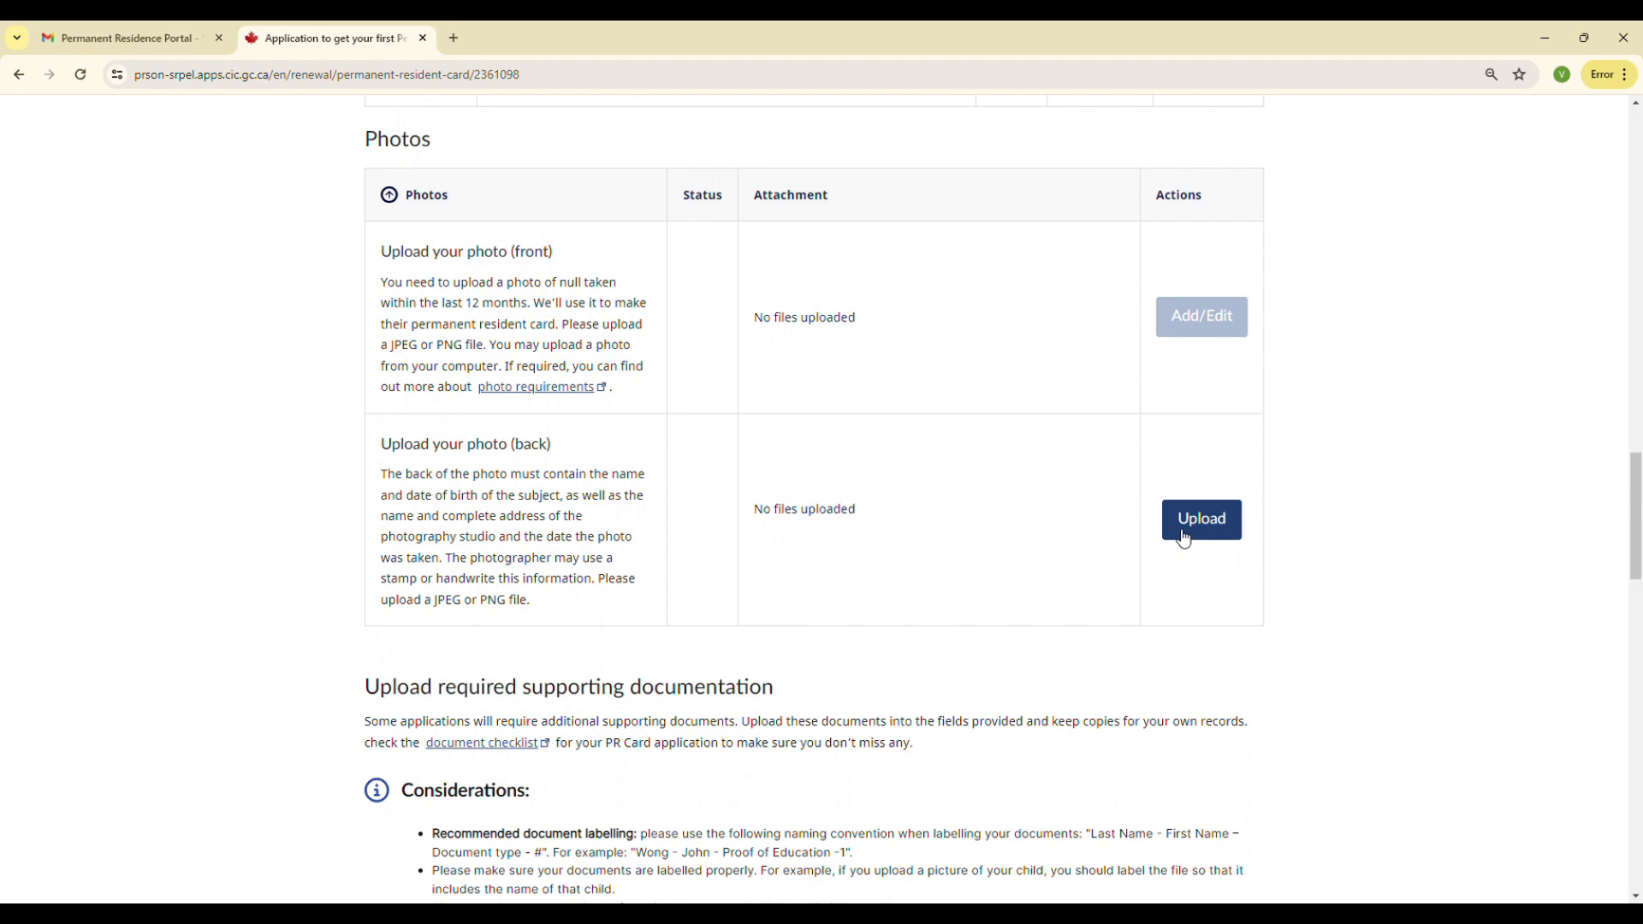
drag(1633, 481, 1631, 576)
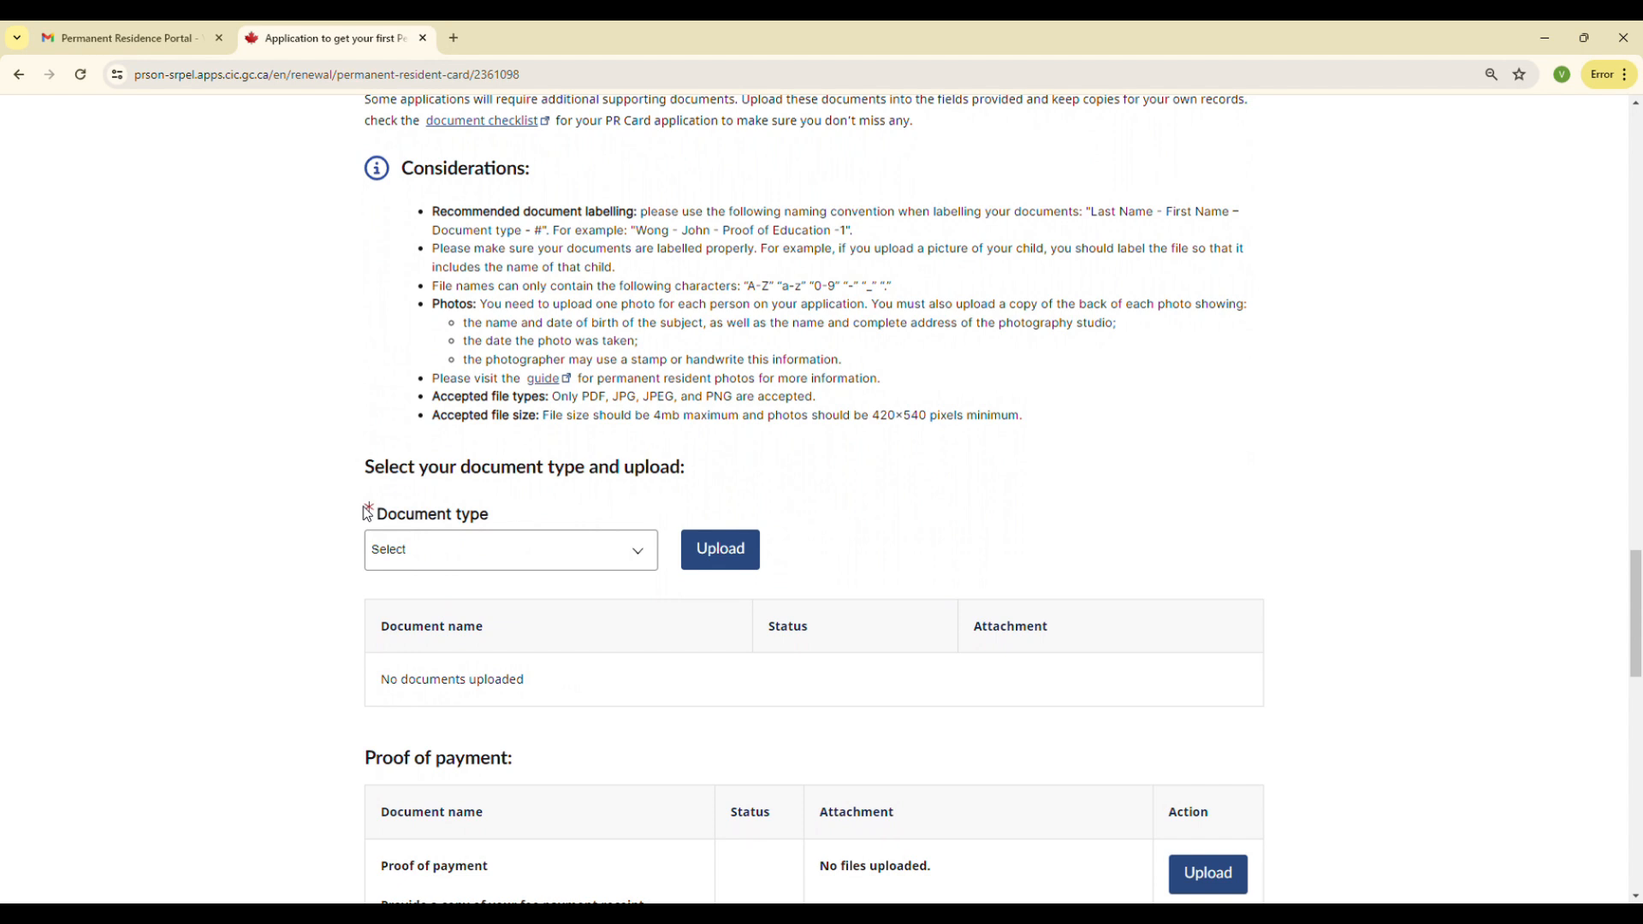
click(519, 556)
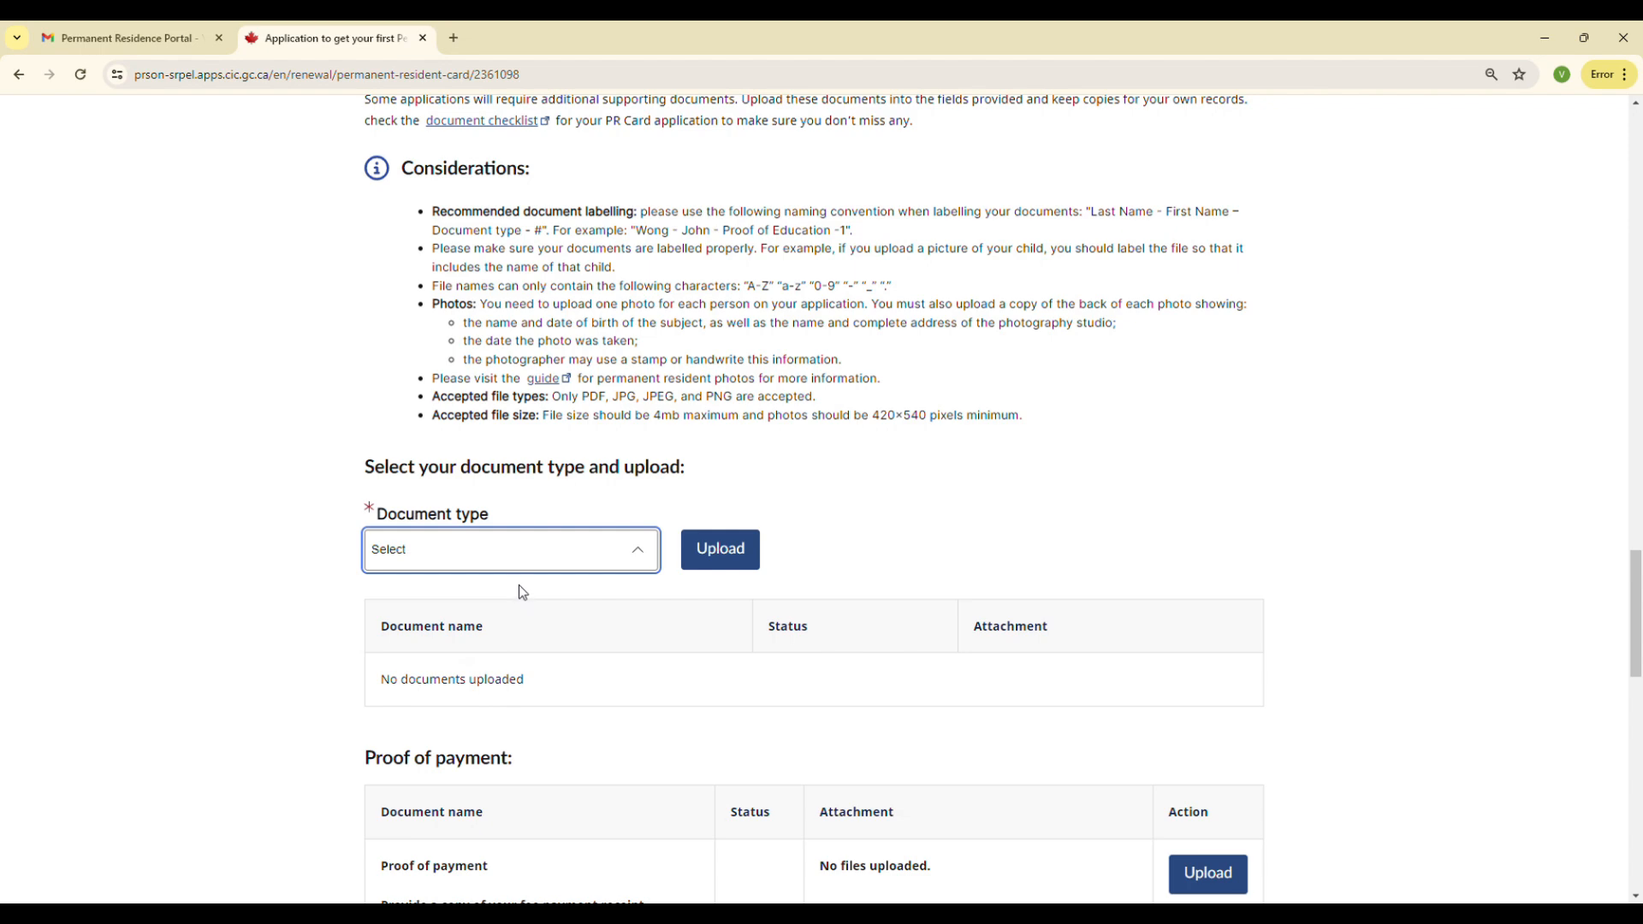
click(944, 509)
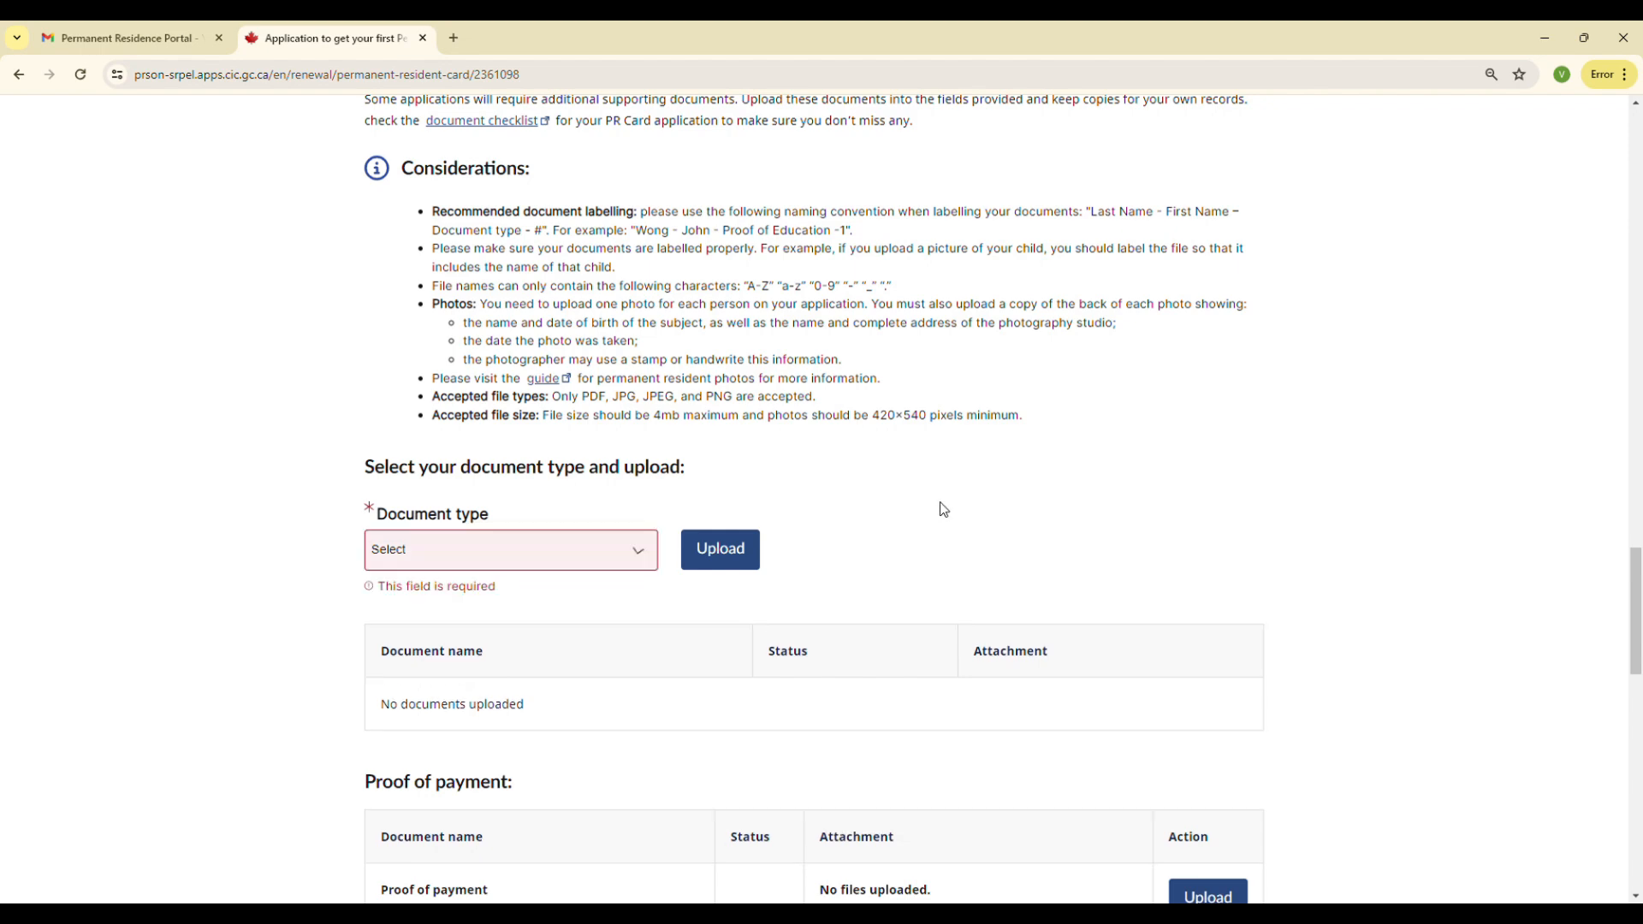
drag(1638, 561, 1639, 653)
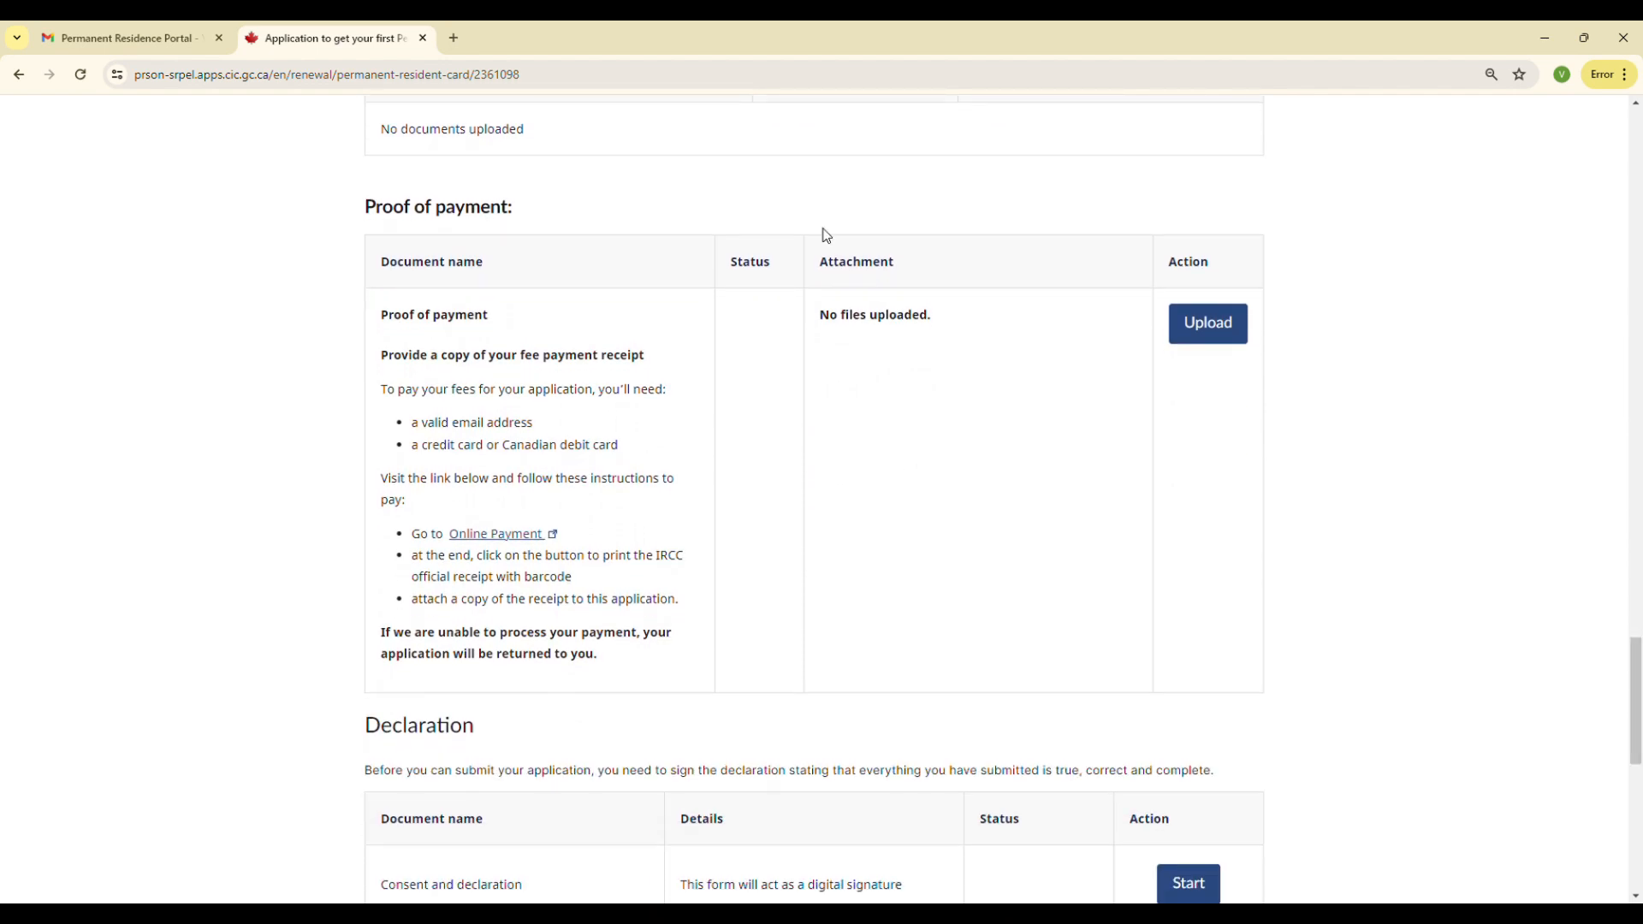
click(1232, 321)
drag(1635, 653, 1637, 727)
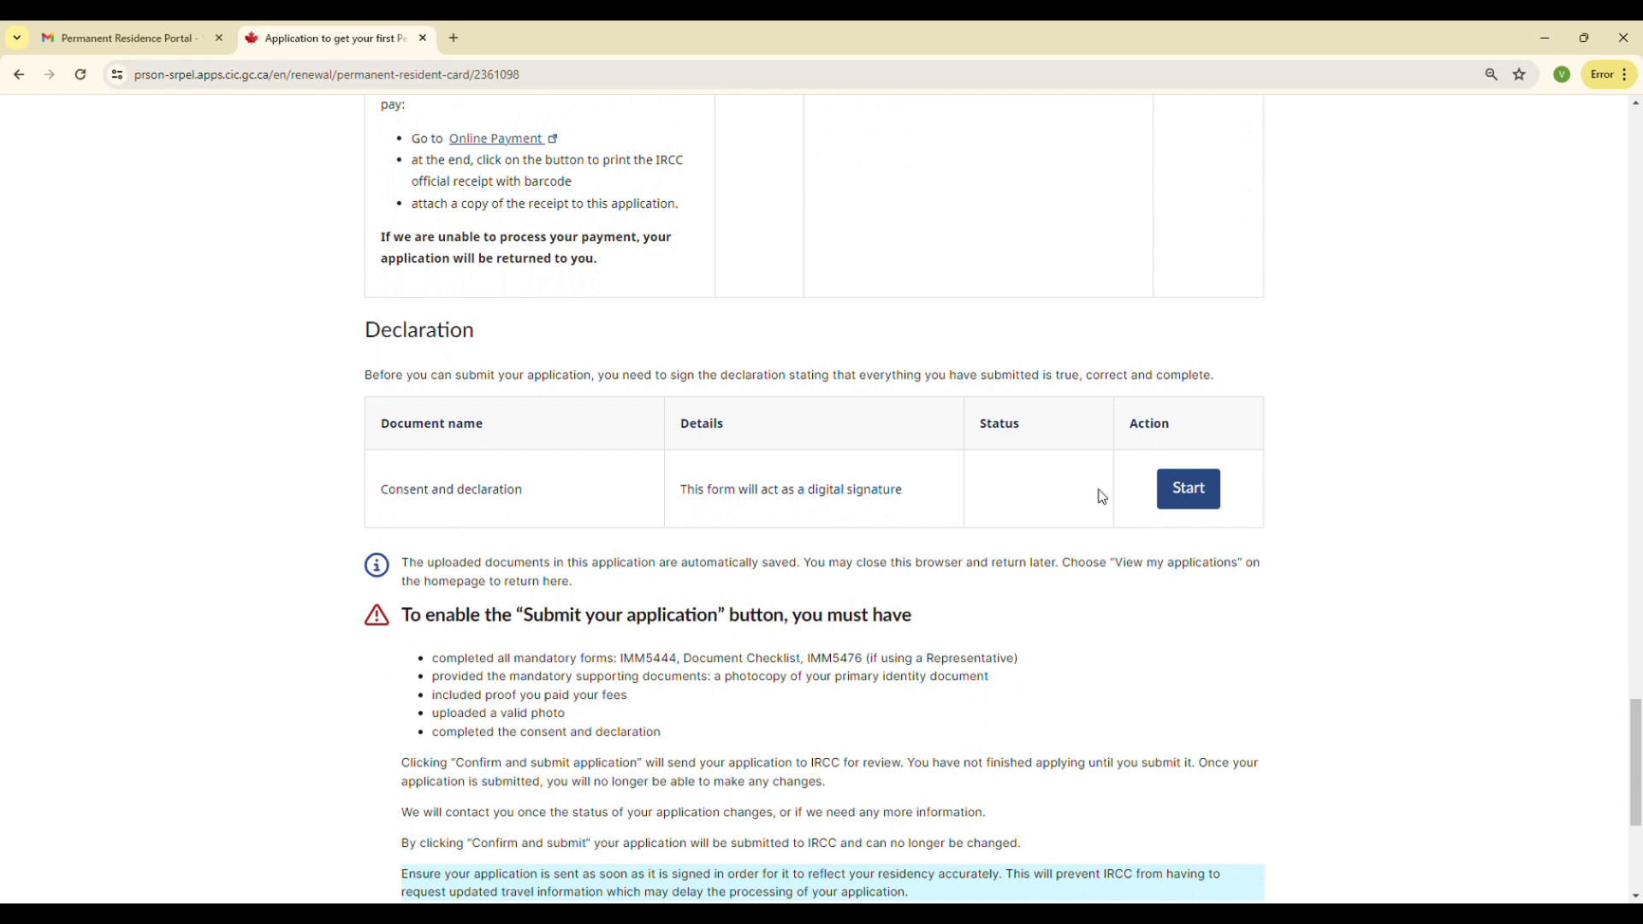
Open the Consent and declaration form and examine its certification checkboxes, signature, city, country and travel questions
click(1188, 496)
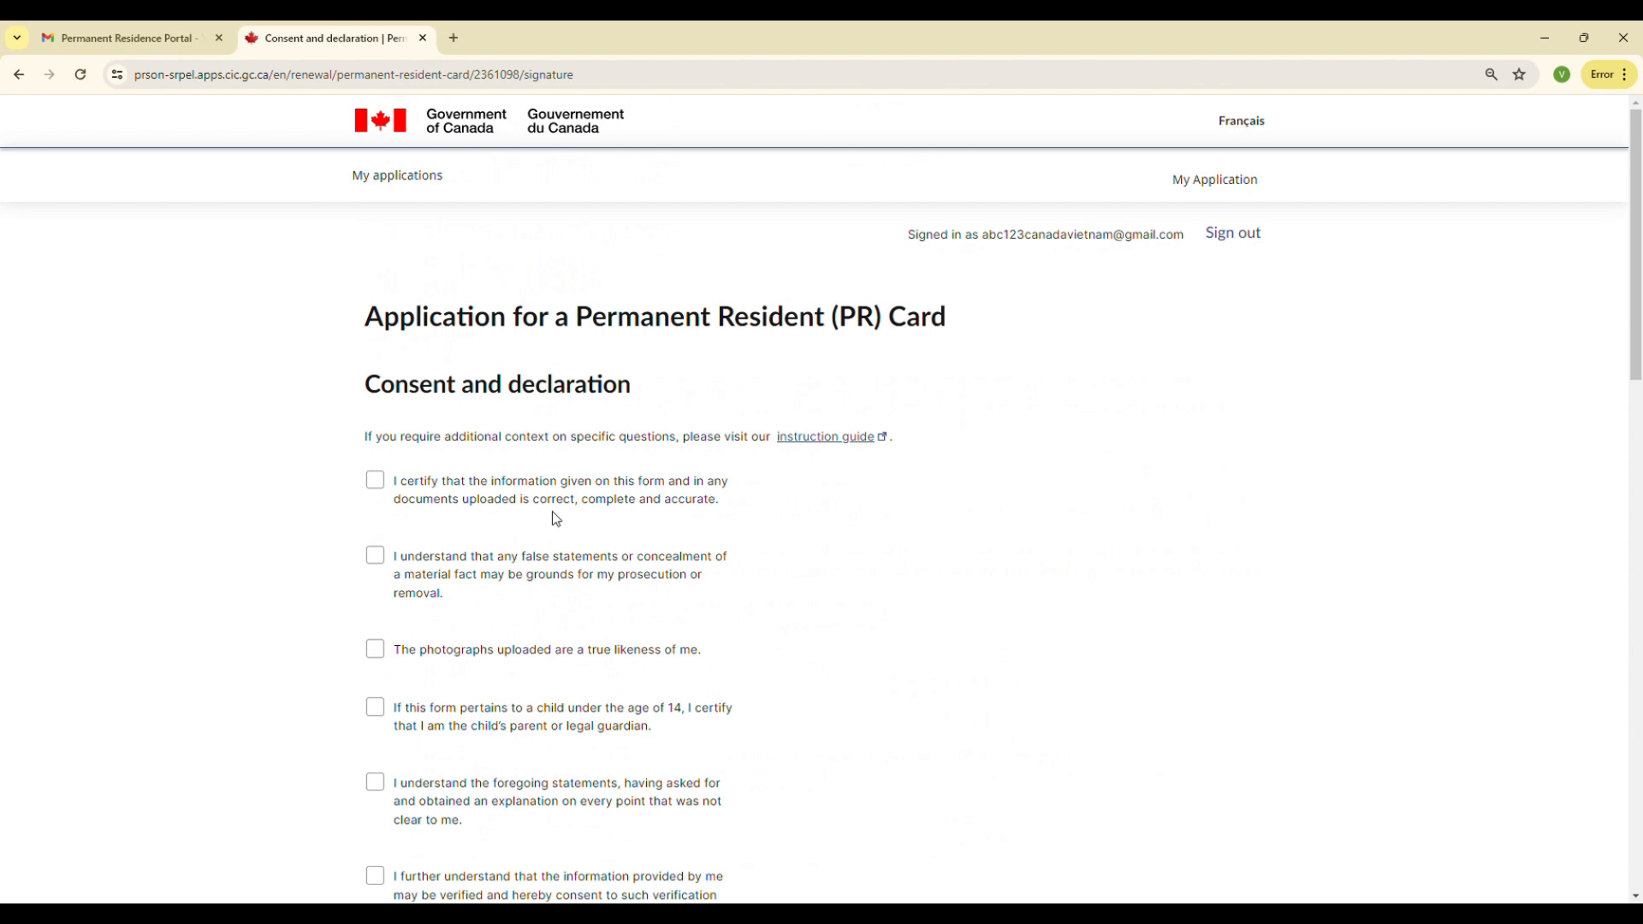
scroll(1405, 436, down, 1)
scroll(1184, 627, down, 8)
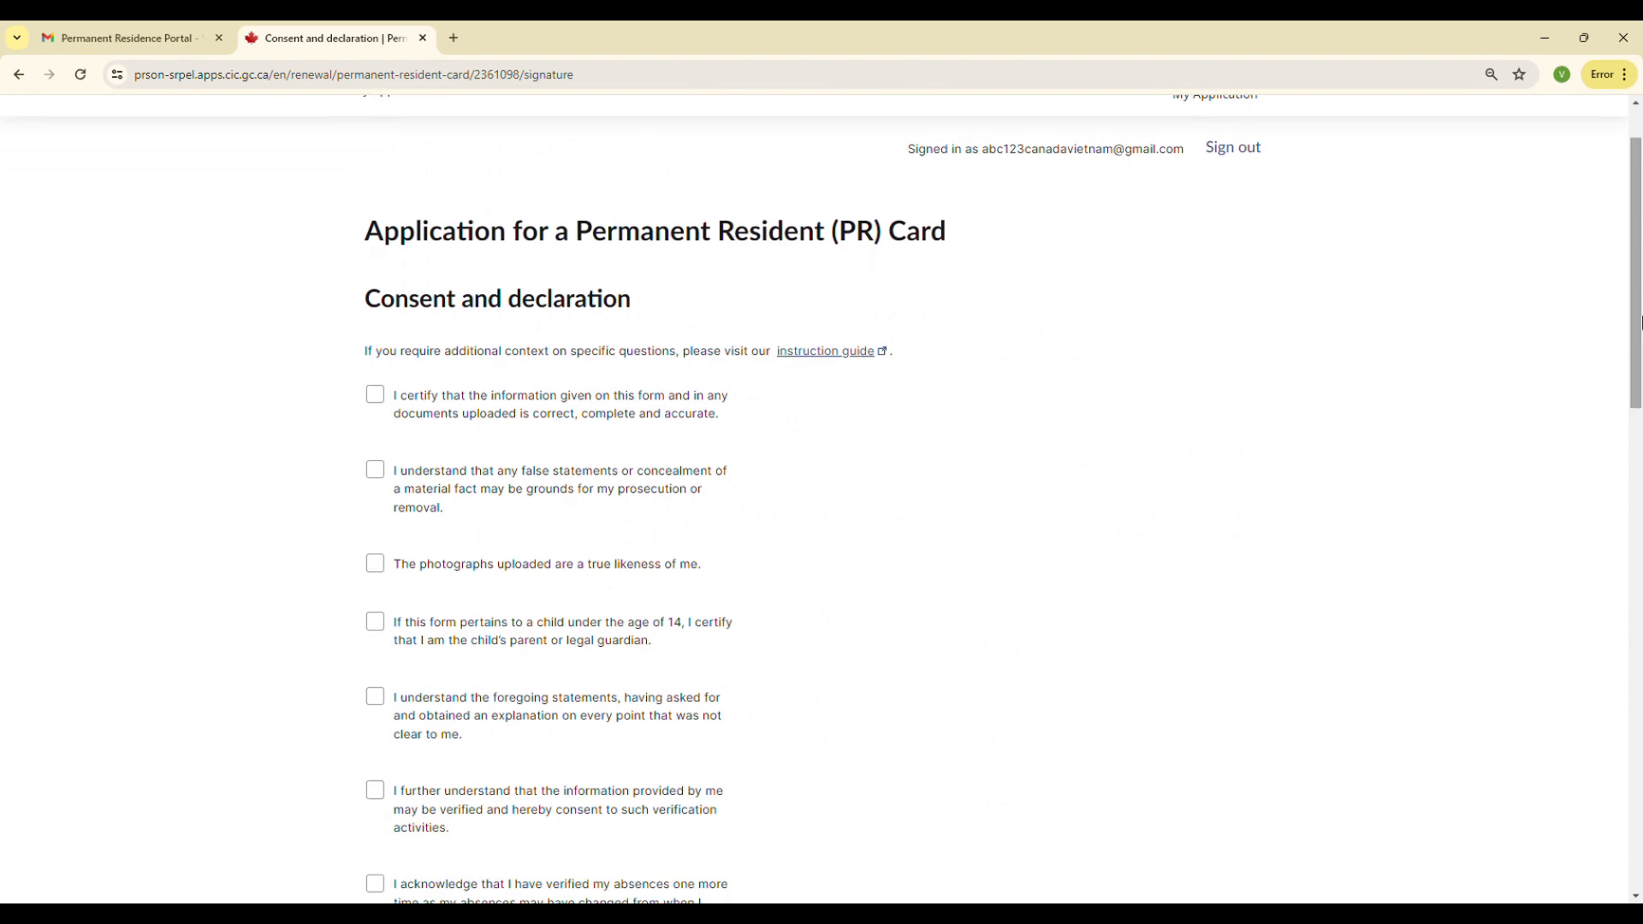
scroll(1149, 632, down, 3)
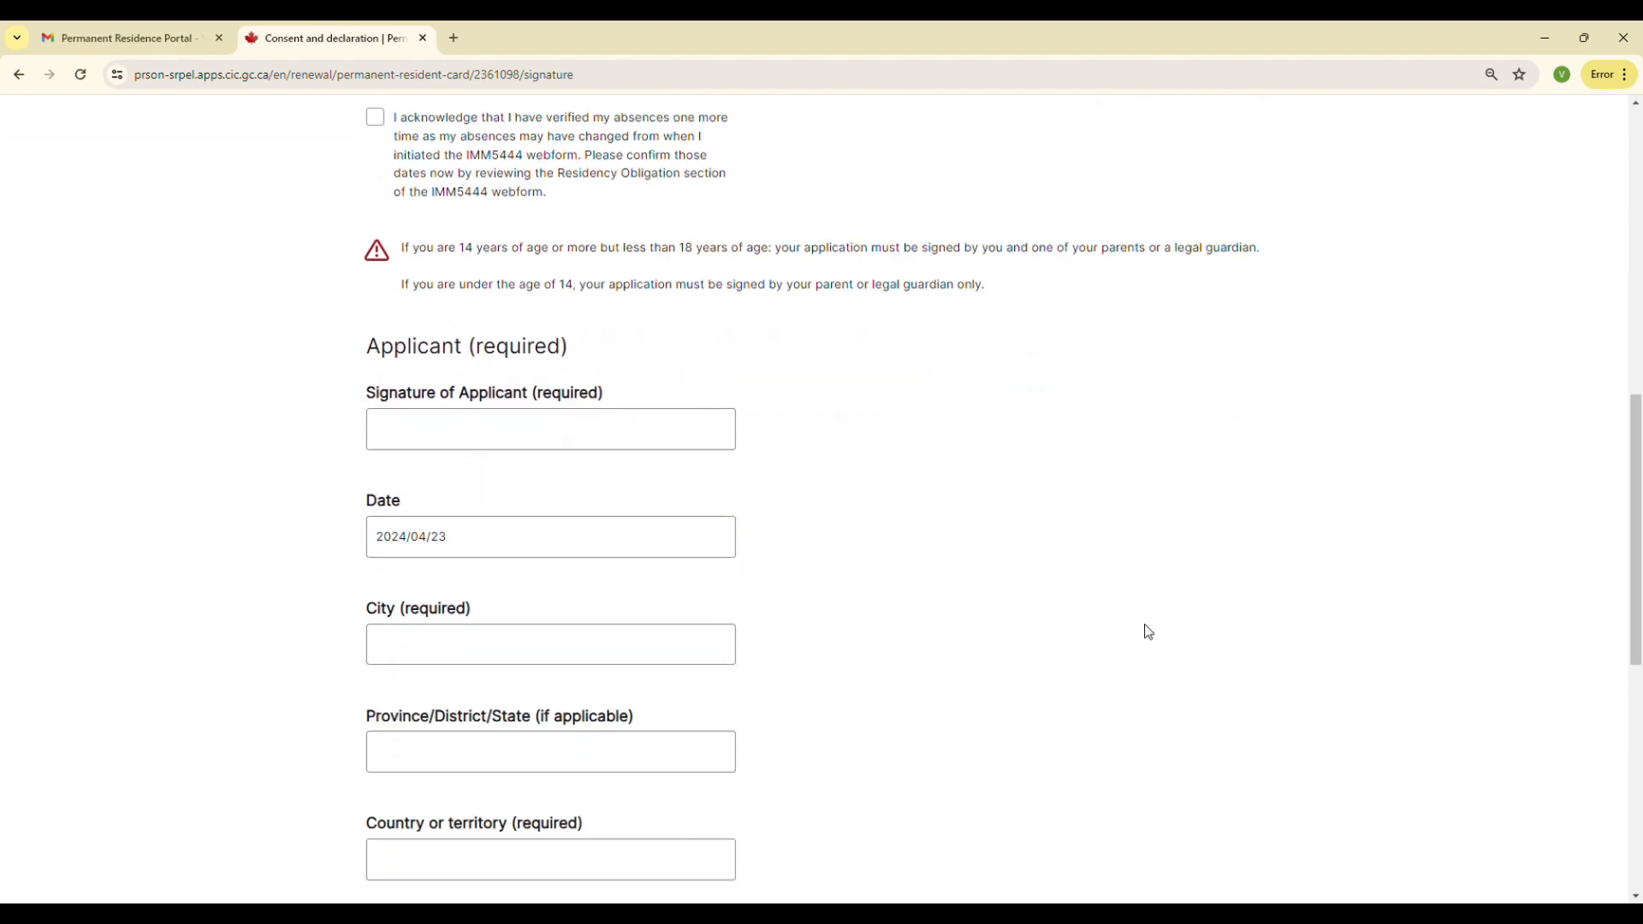
click(507, 432)
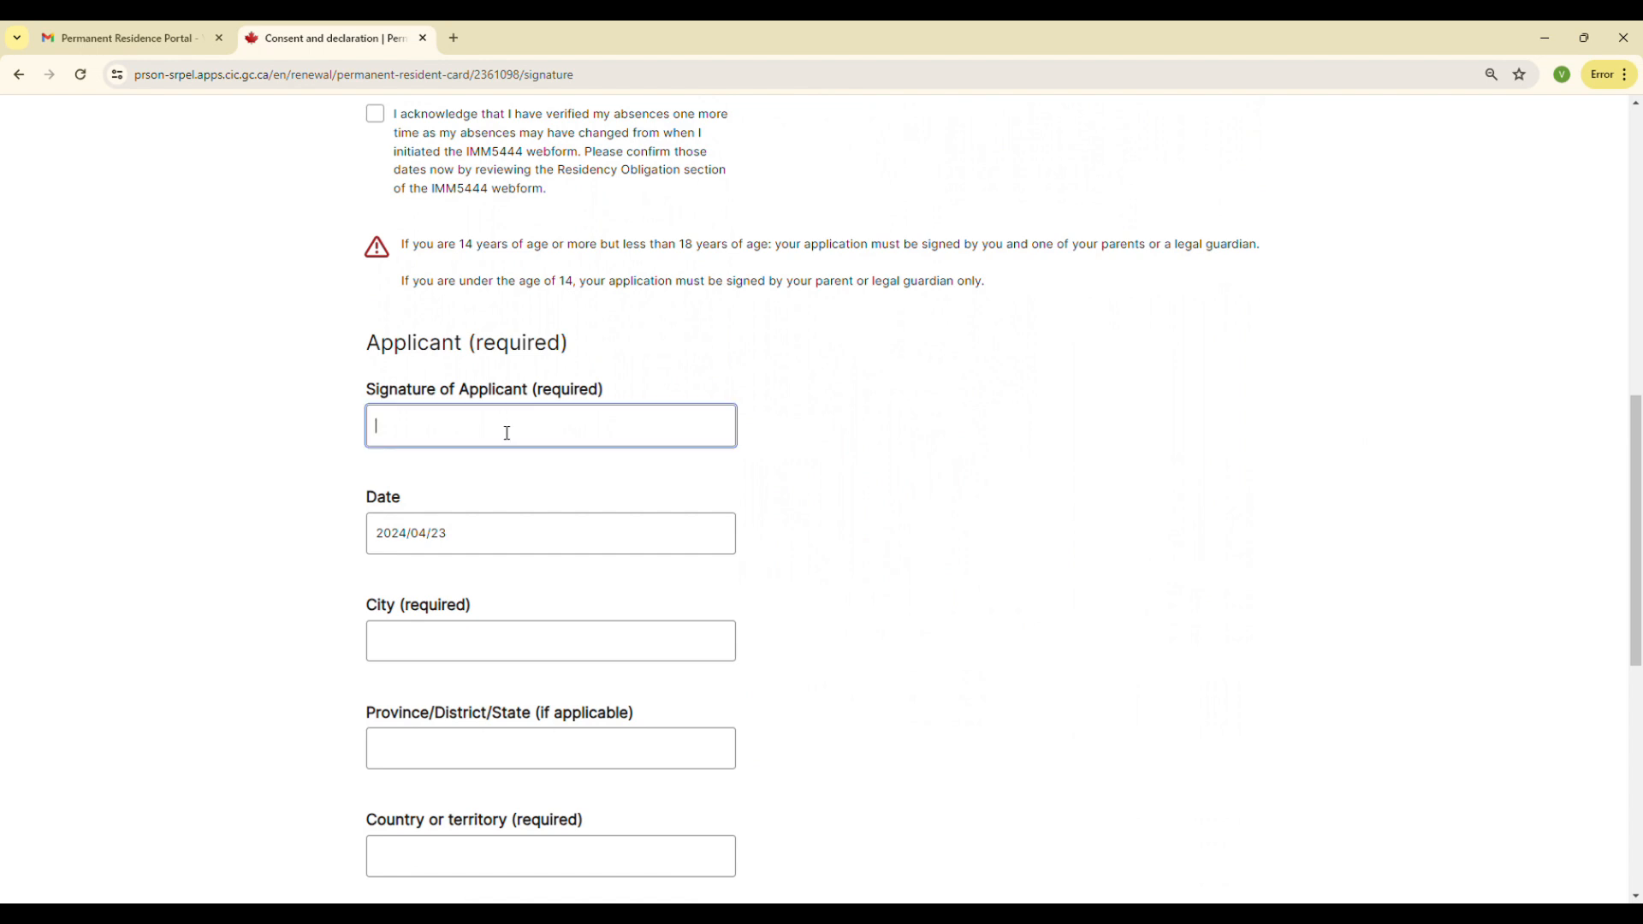
click(471, 544)
click(466, 671)
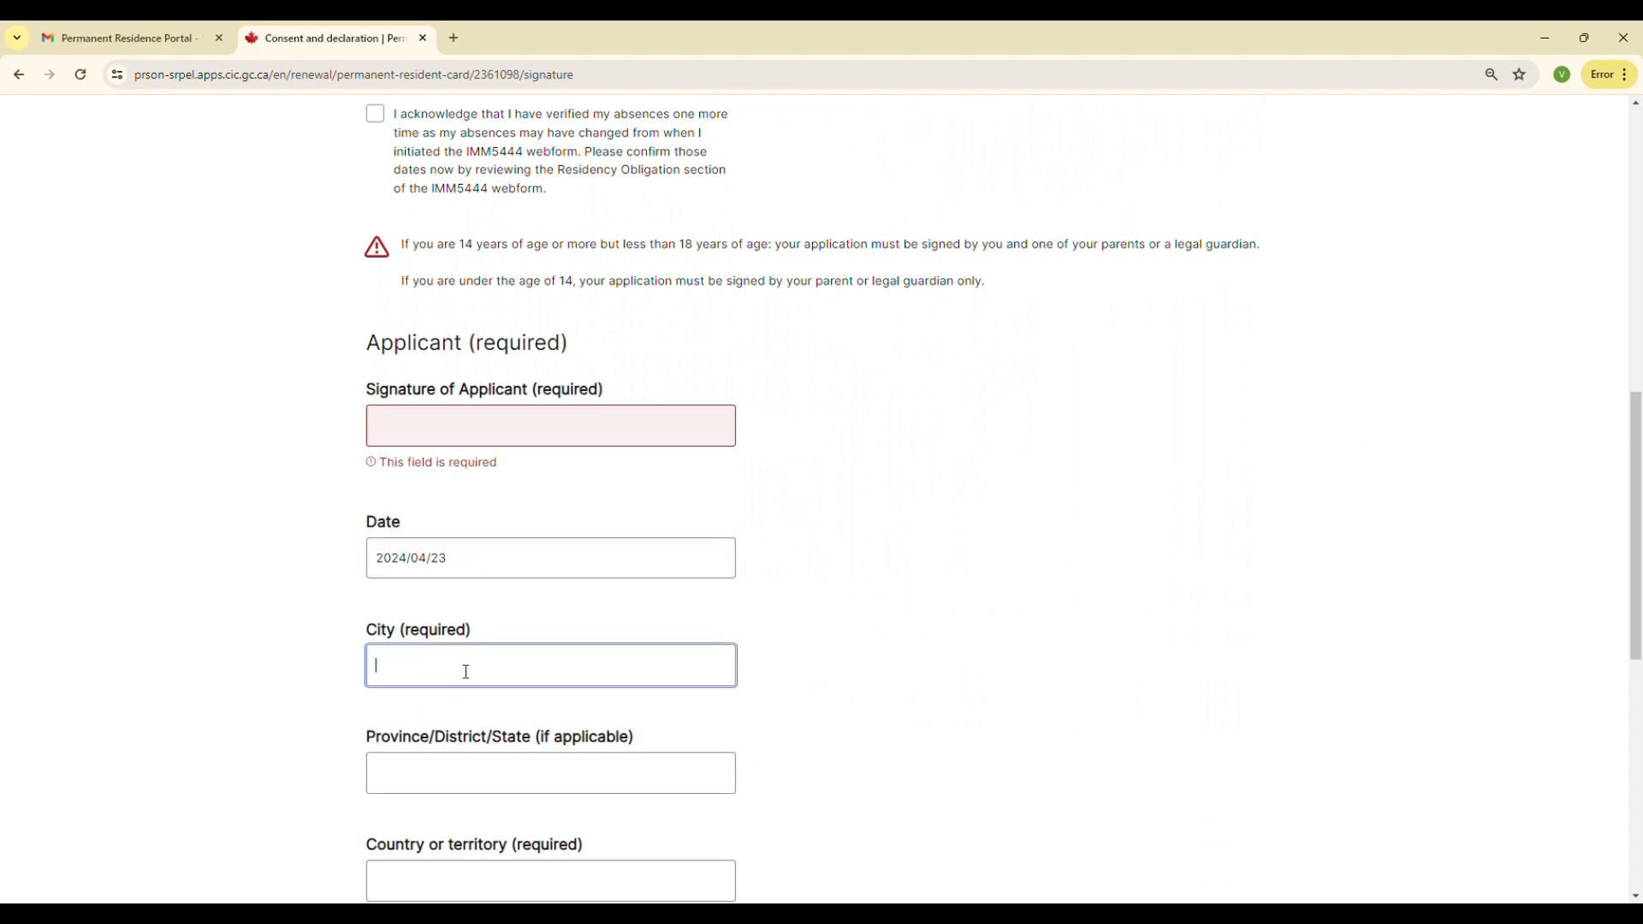
scroll(462, 670, down, 1)
scroll(469, 641, down, 1)
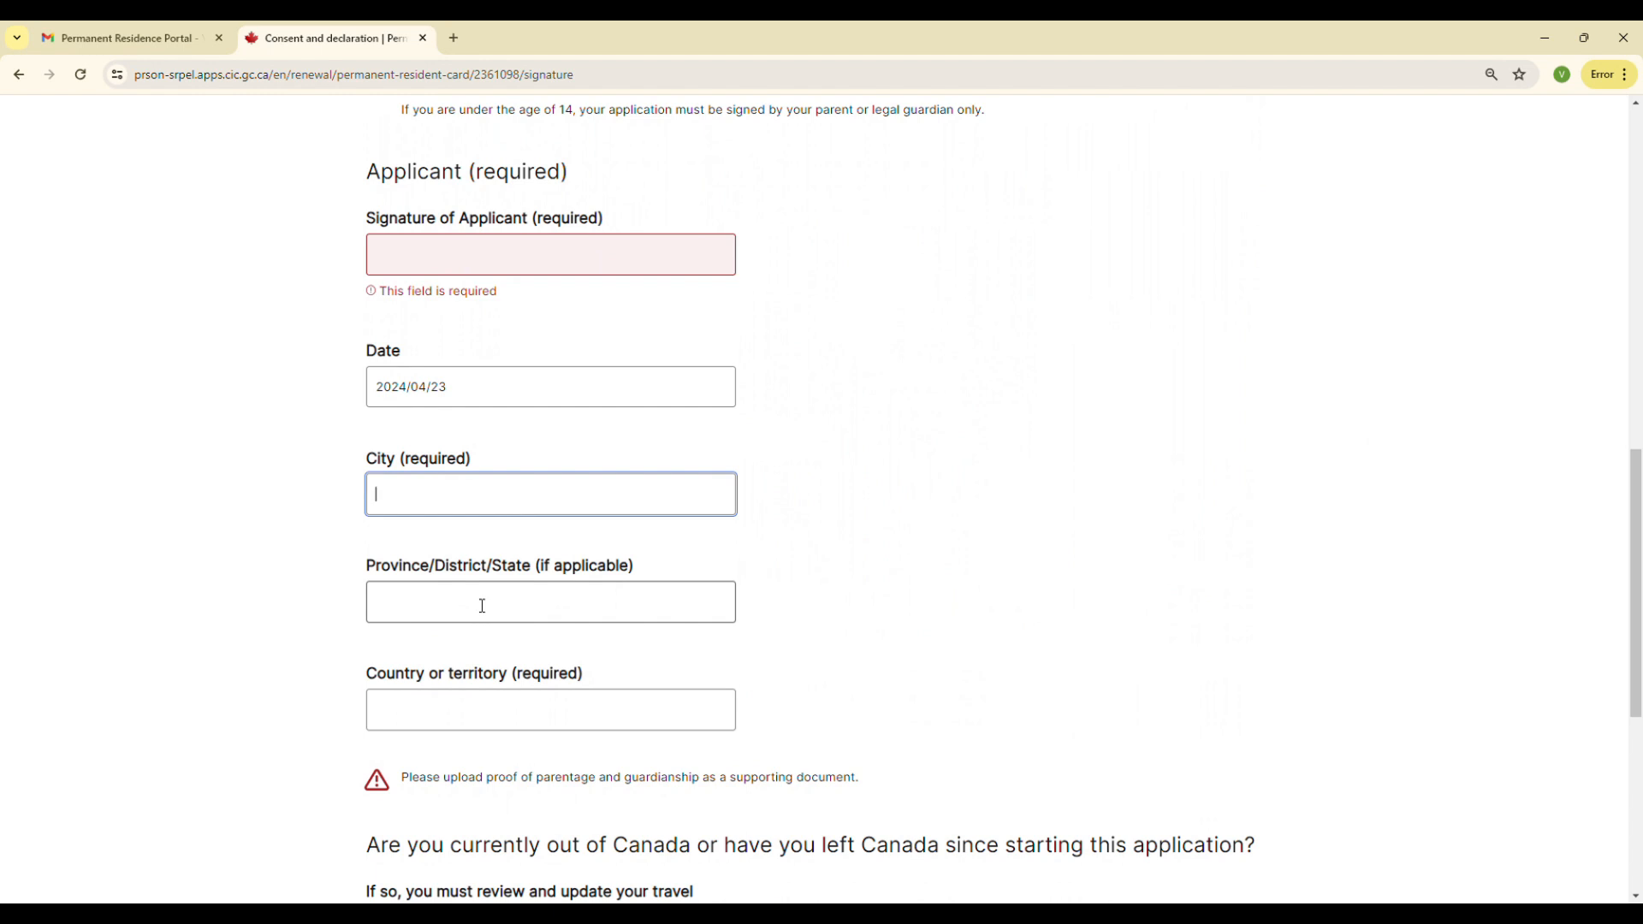
scroll(493, 708, down, 4)
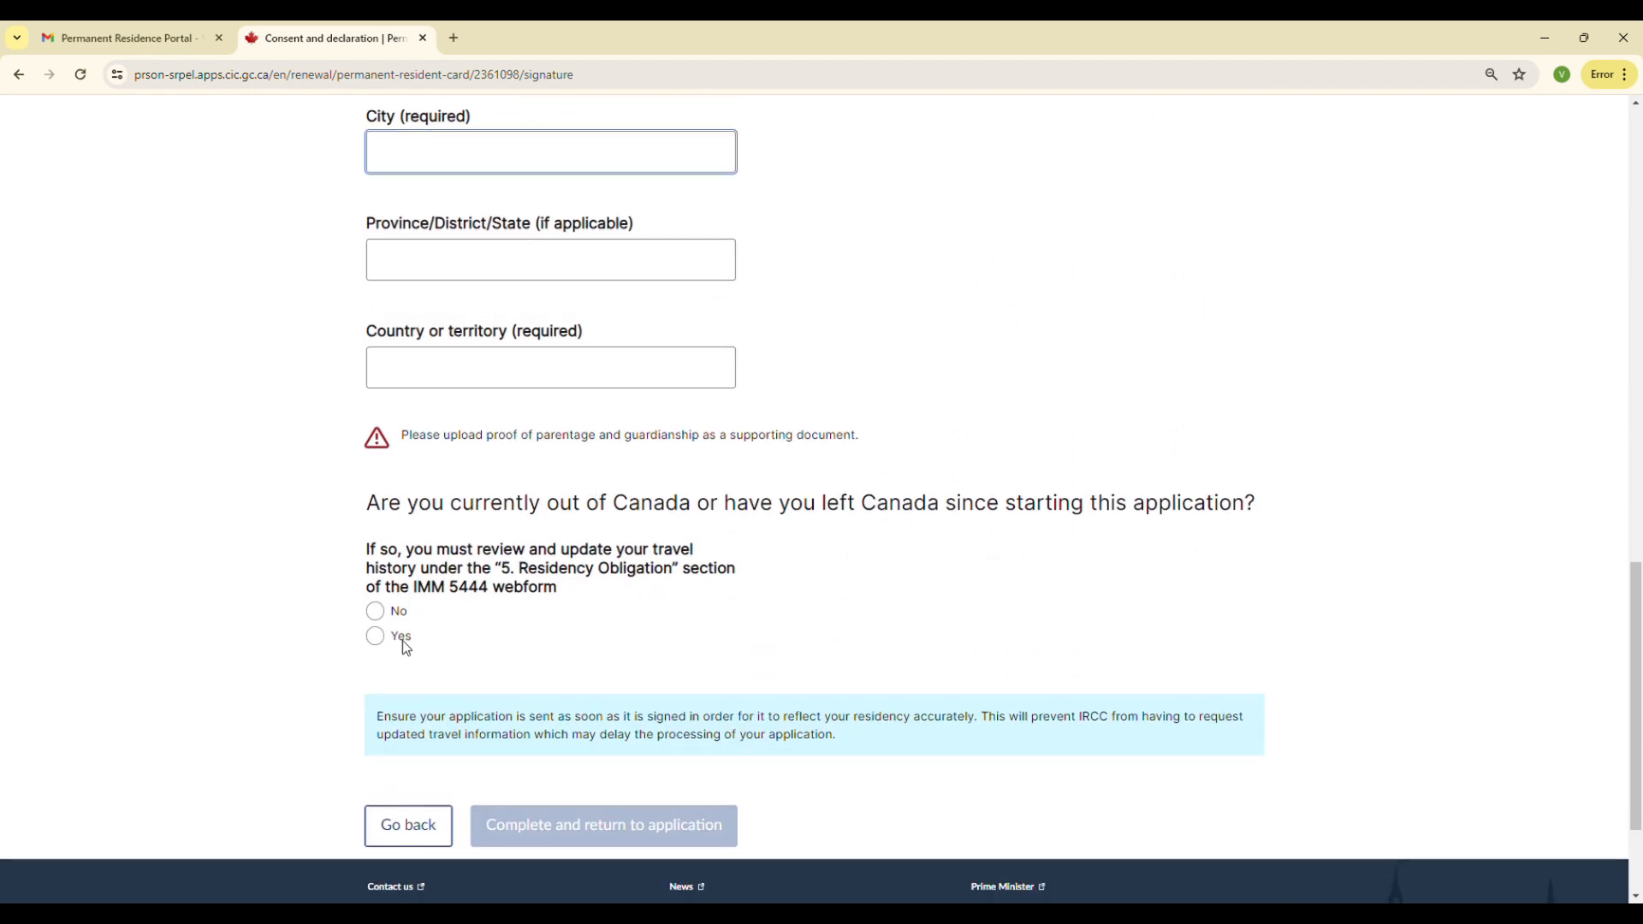
click(384, 638)
scroll(460, 748, down, 2)
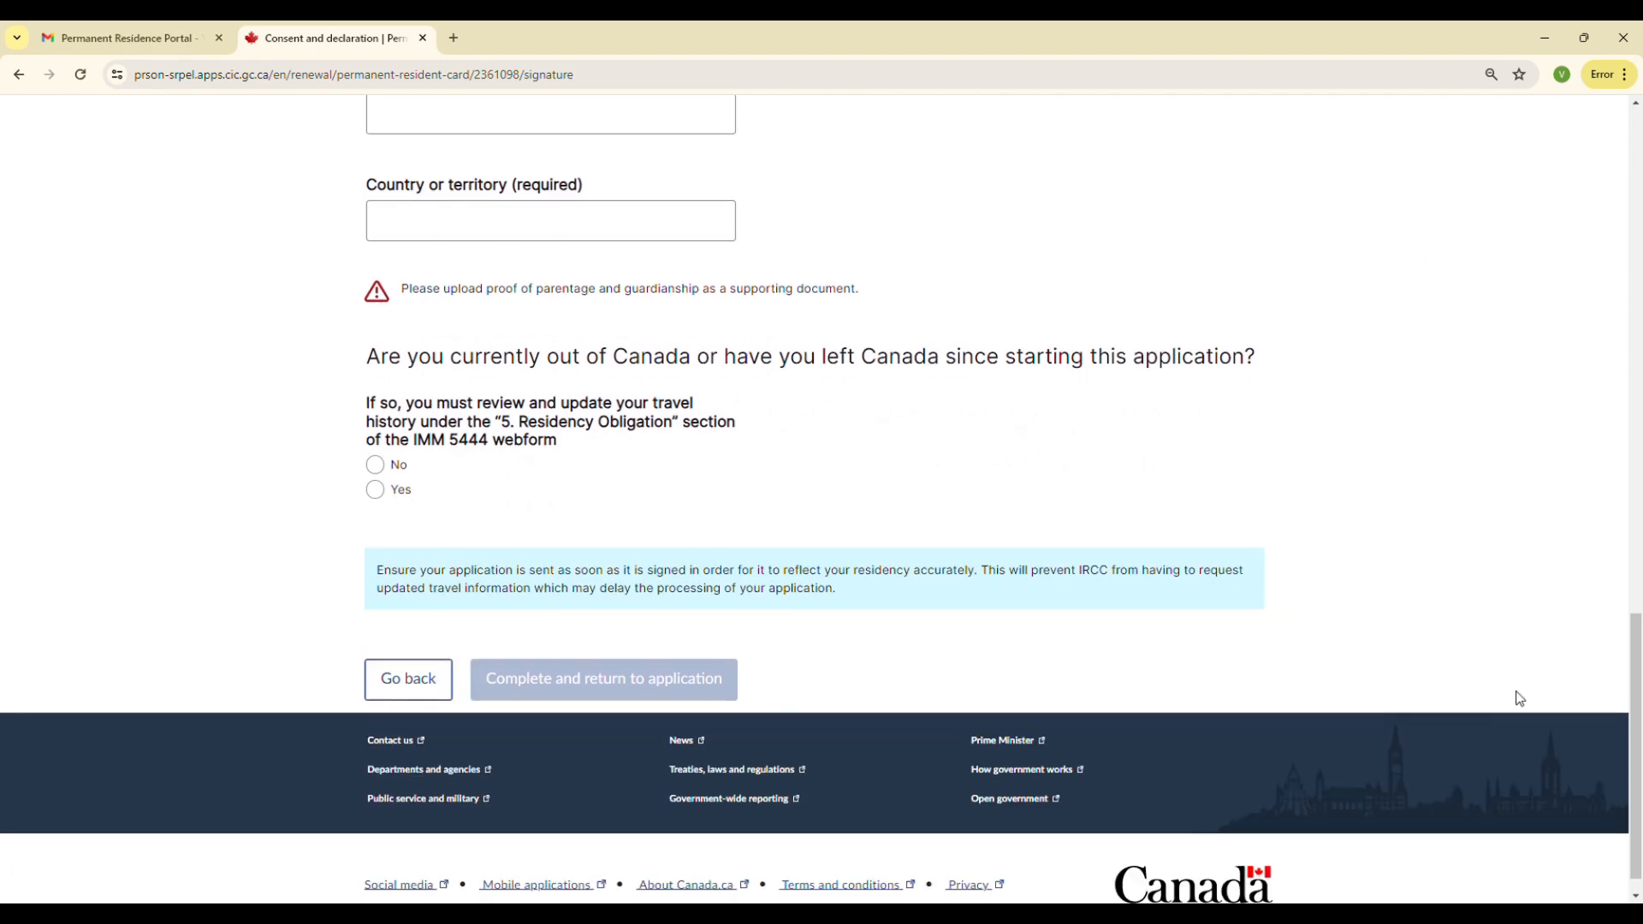
drag(1635, 677, 1241, 128)
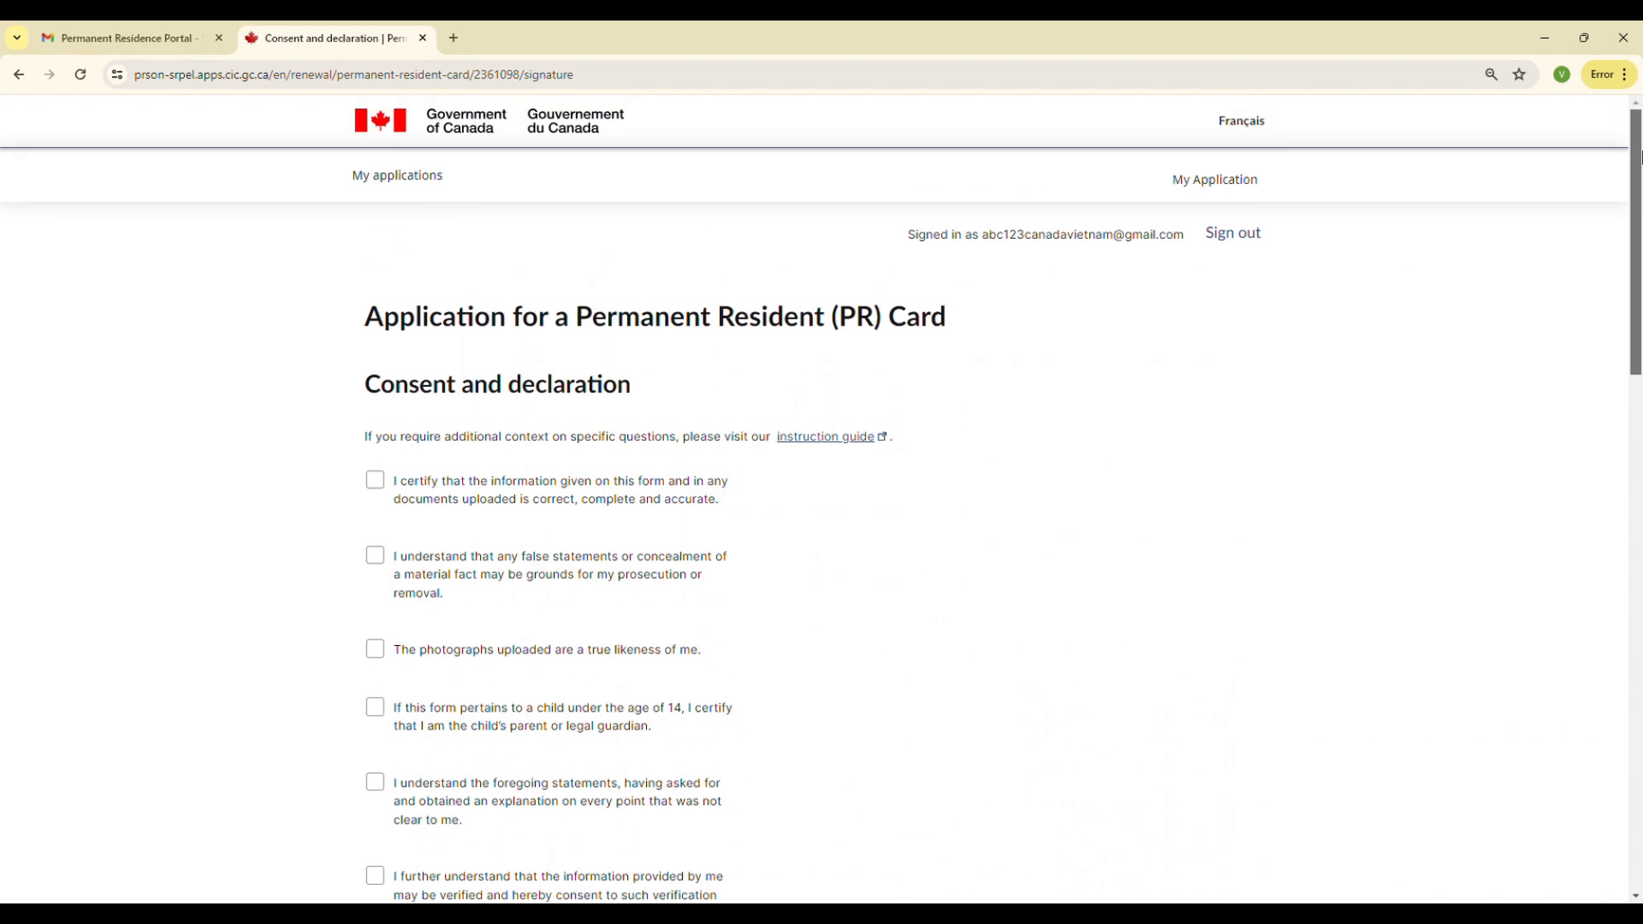
Return to the application page and start the IMM 5444 Application for a Permanent Resident Card form
click(19, 74)
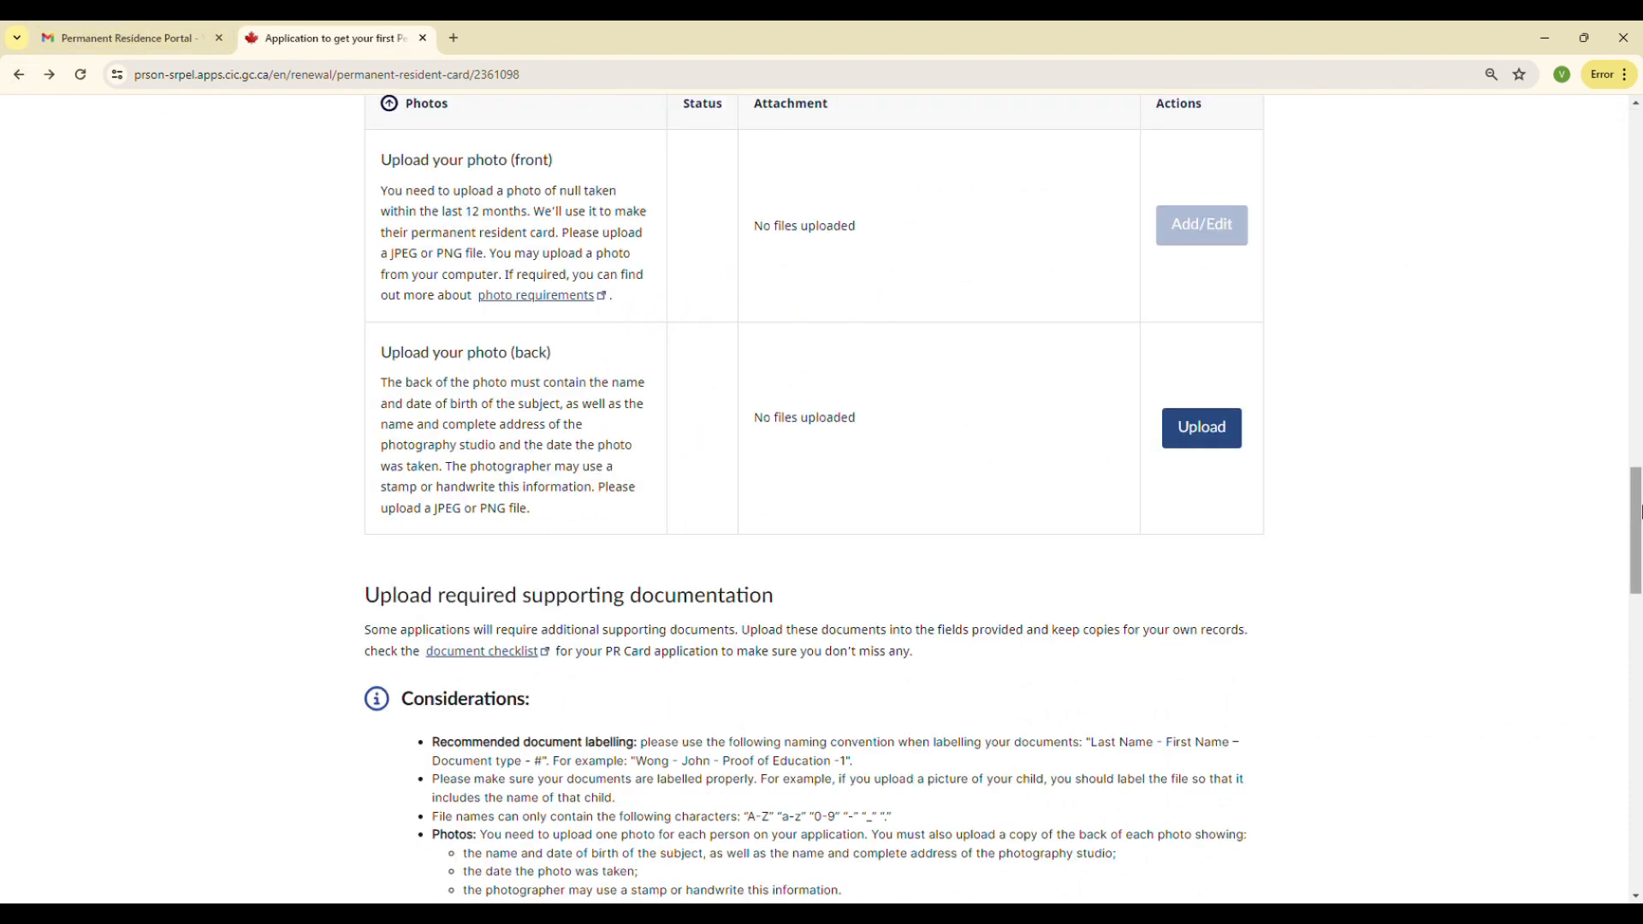
drag(1637, 514, 1637, 81)
scroll(1029, 404, down, 12)
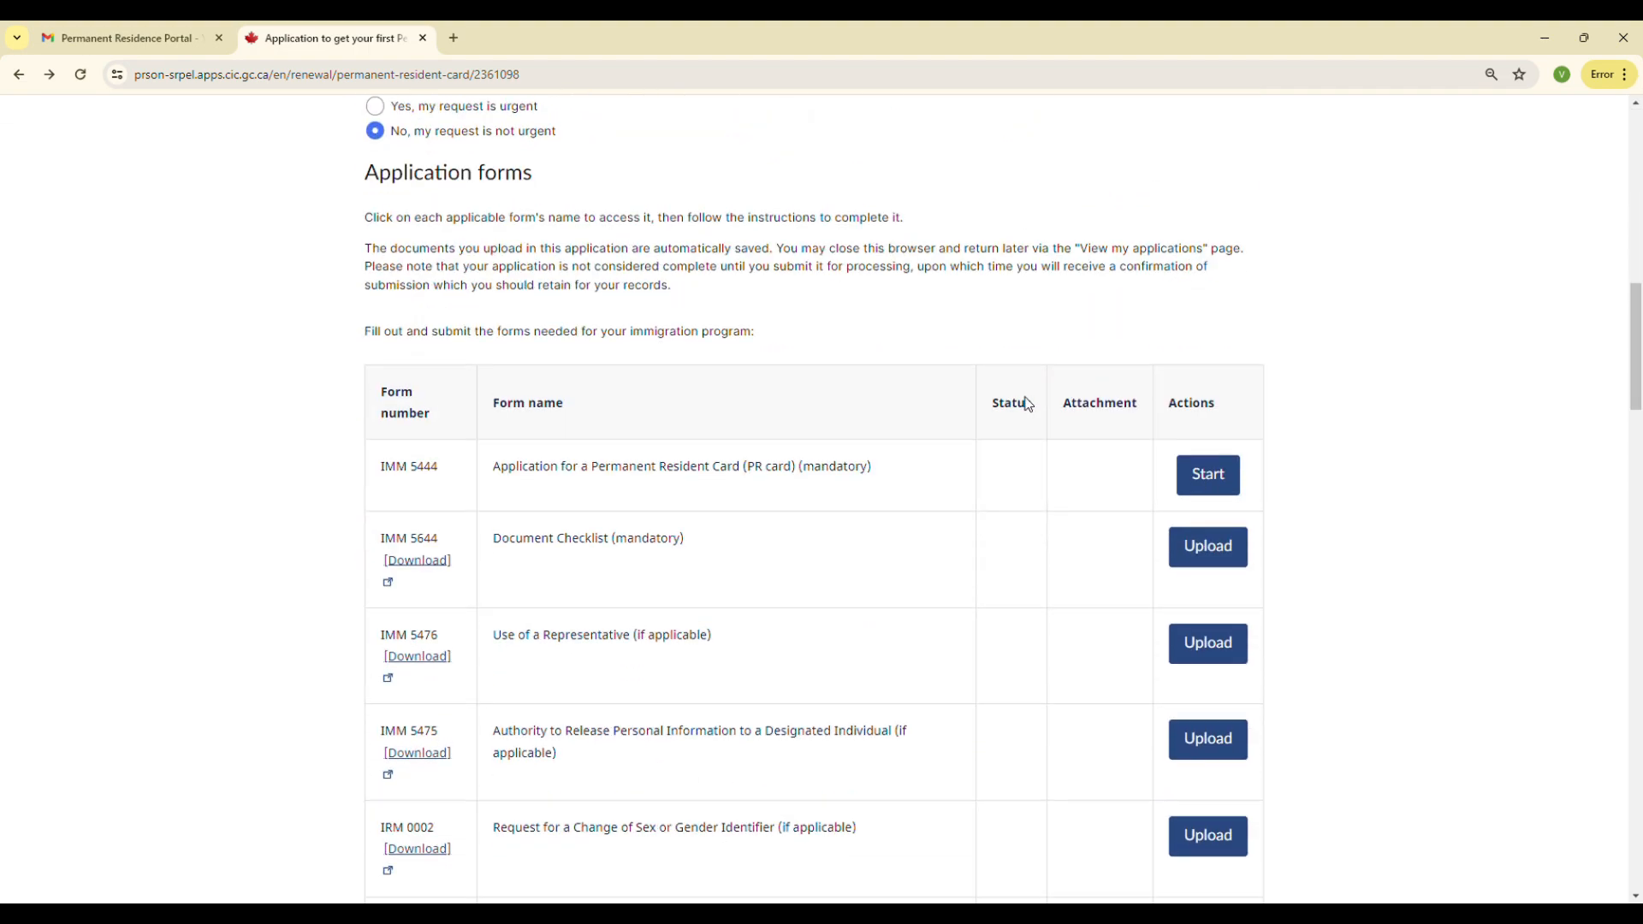
scroll(1029, 403, up, 1)
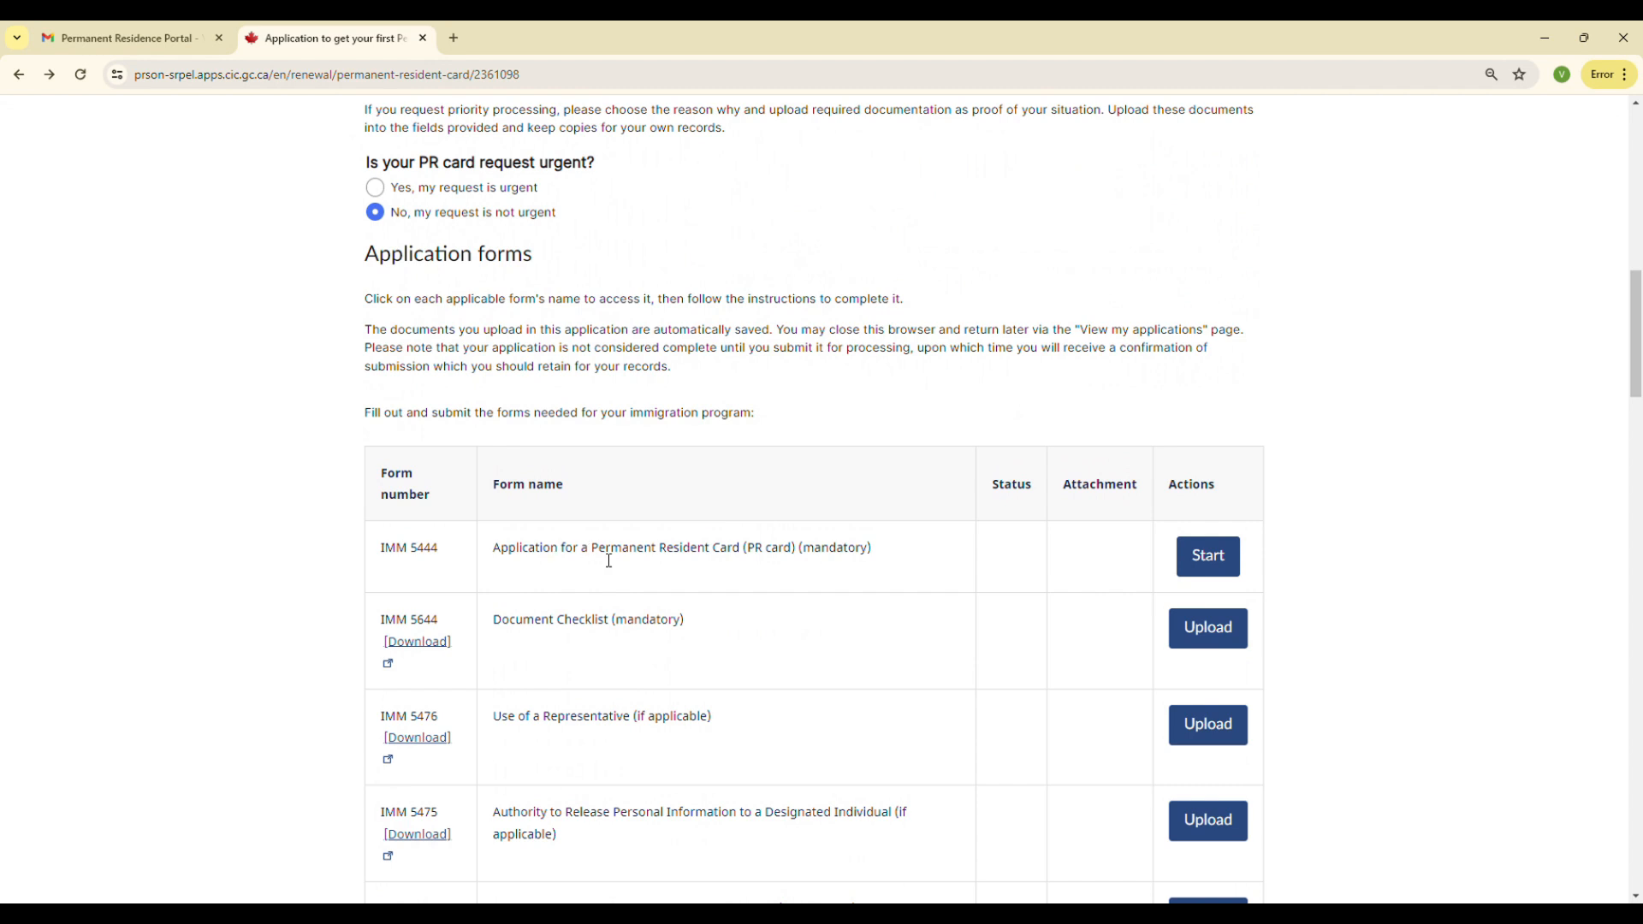
double_click(832, 556)
click(1209, 562)
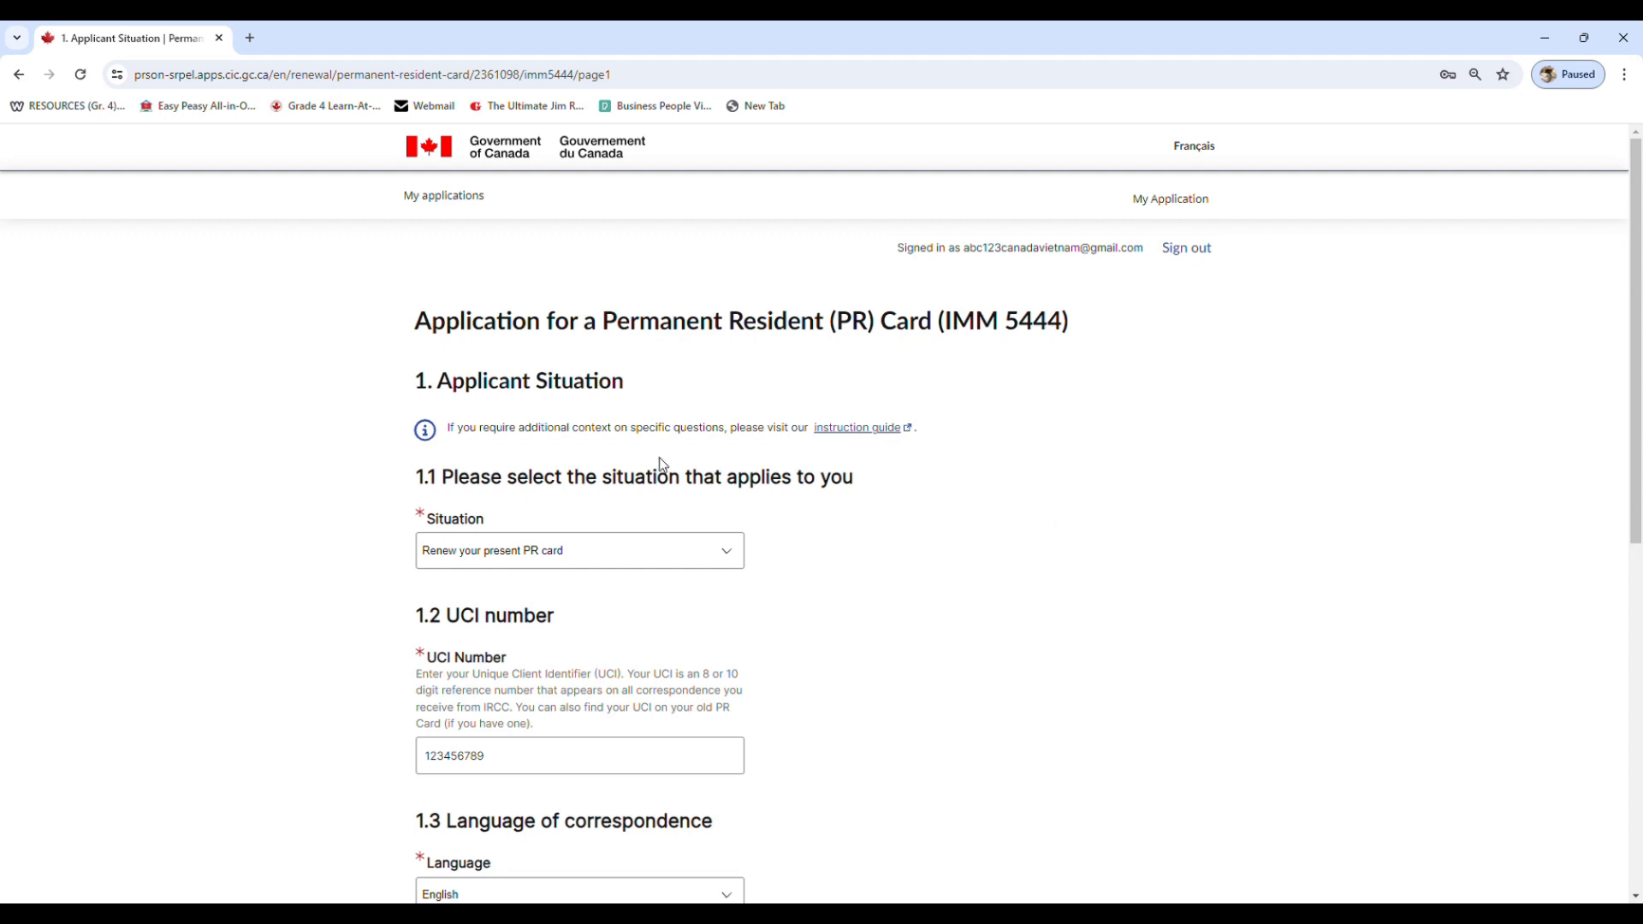
Review the Applicant Situation page's situation, UCI number, language, PR date and place fields, then save and continue
scroll(534, 526, down, 1)
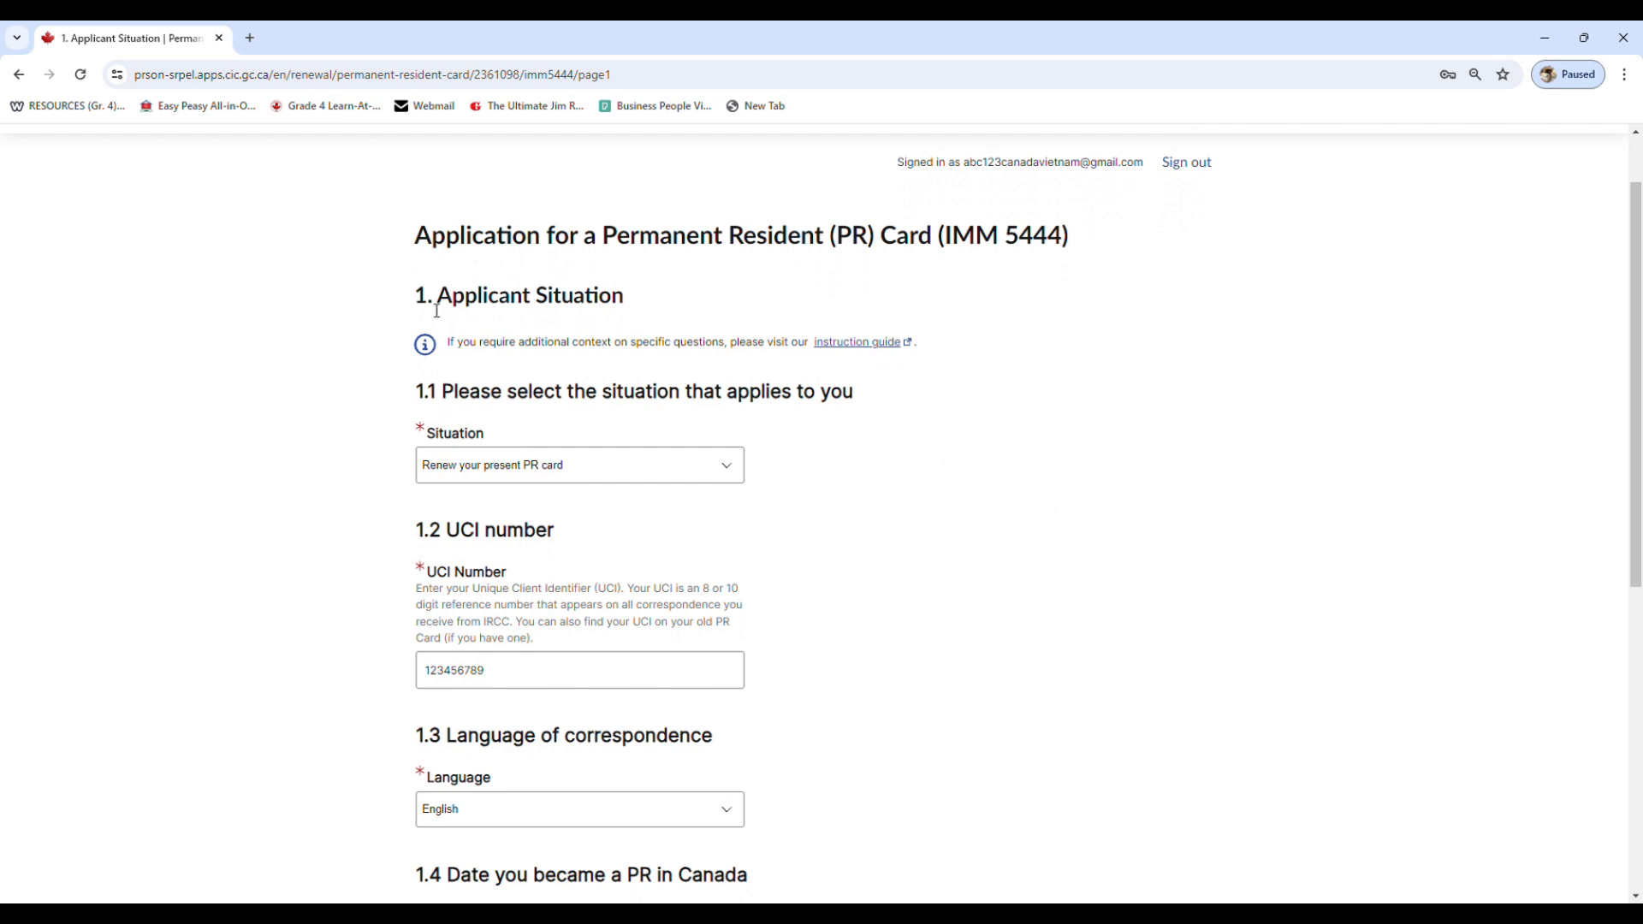
drag(416, 301, 658, 293)
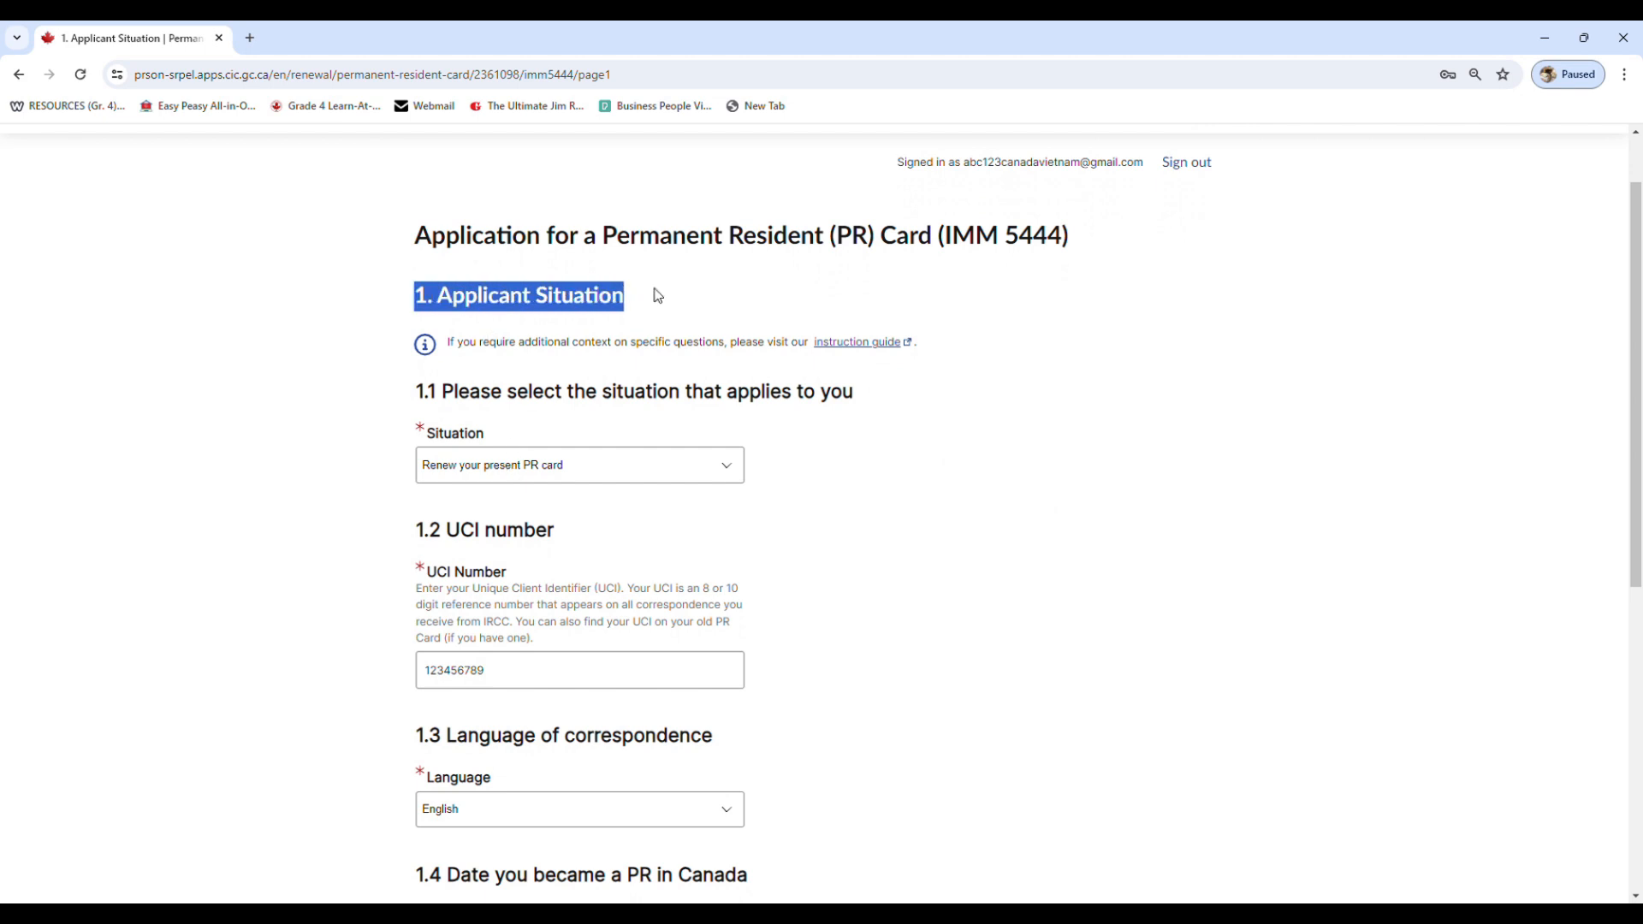
click(707, 471)
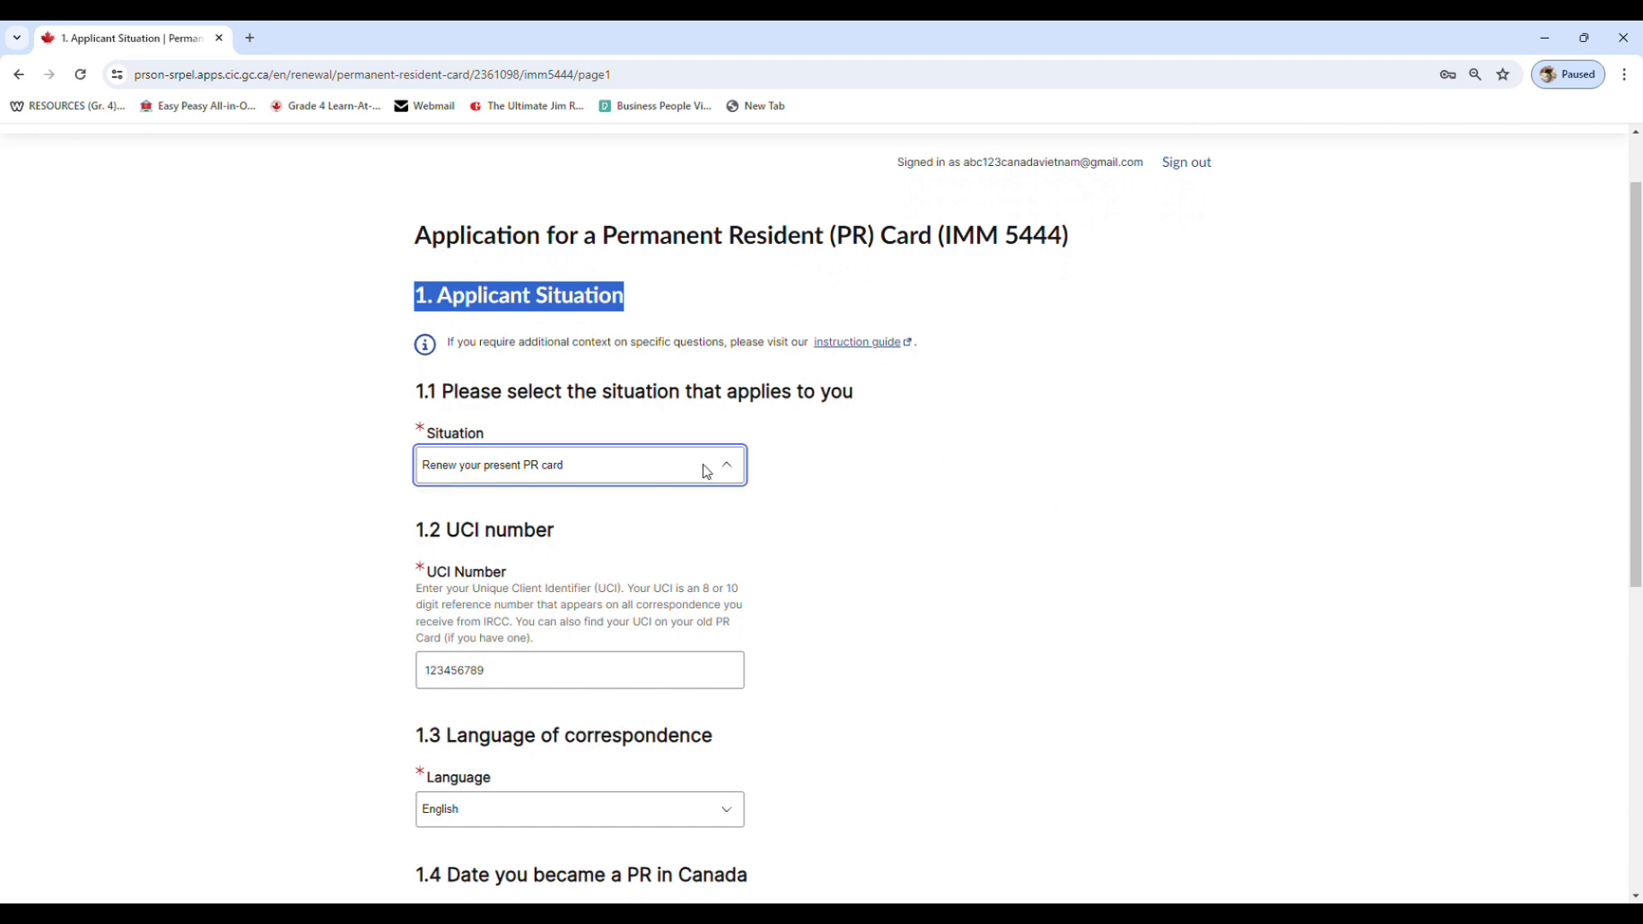
scroll(706, 471, down, 1)
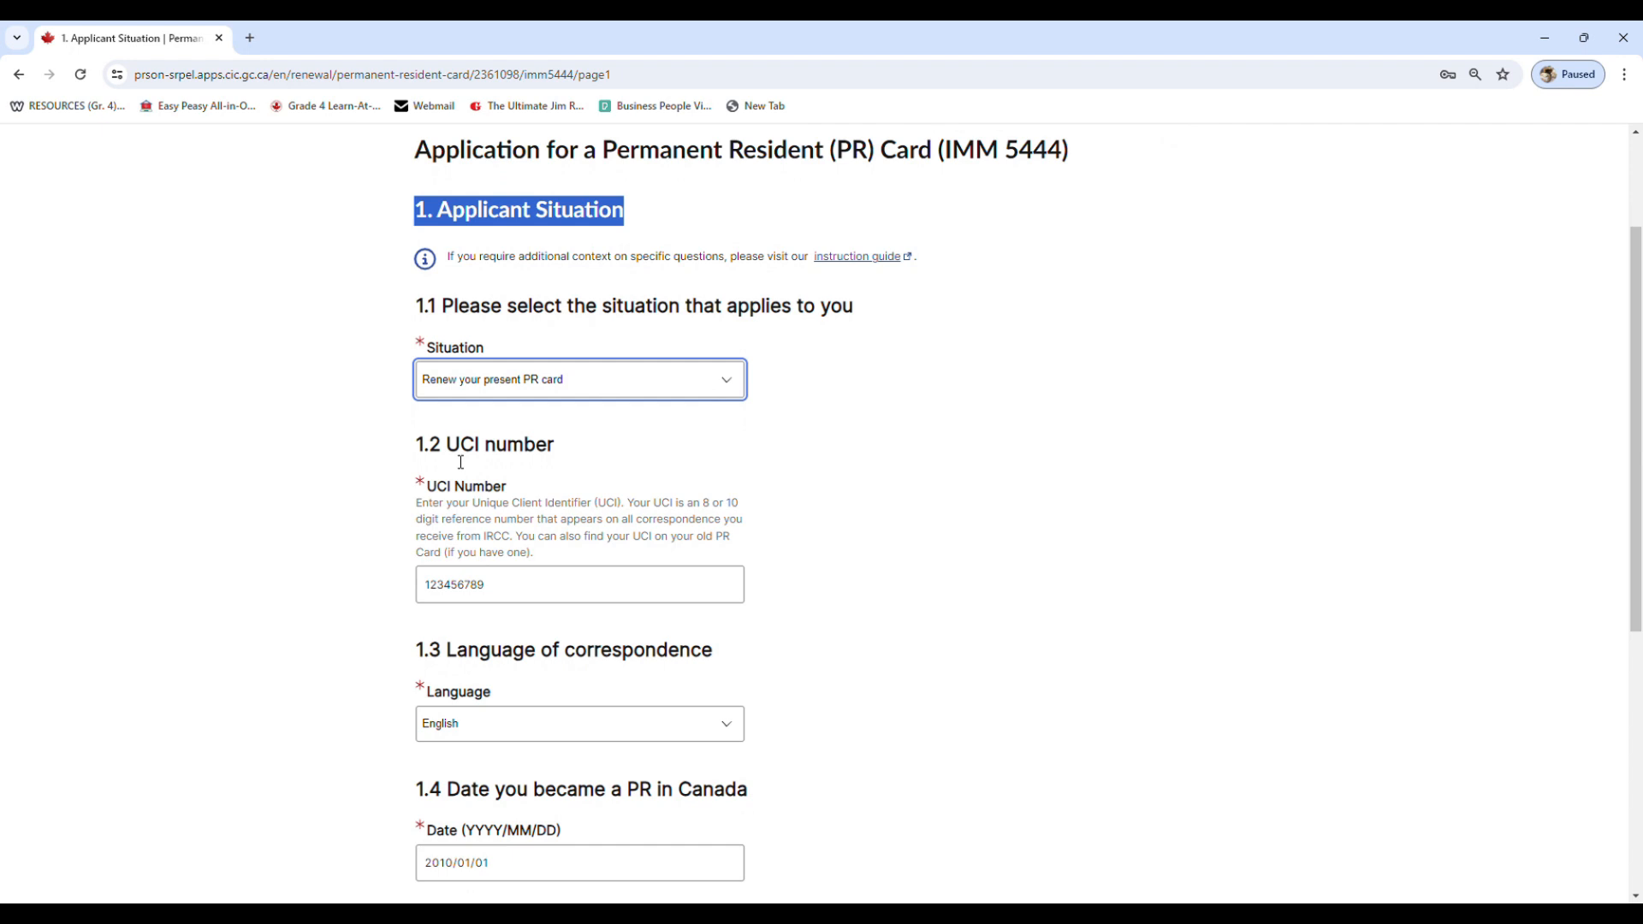
click(568, 592)
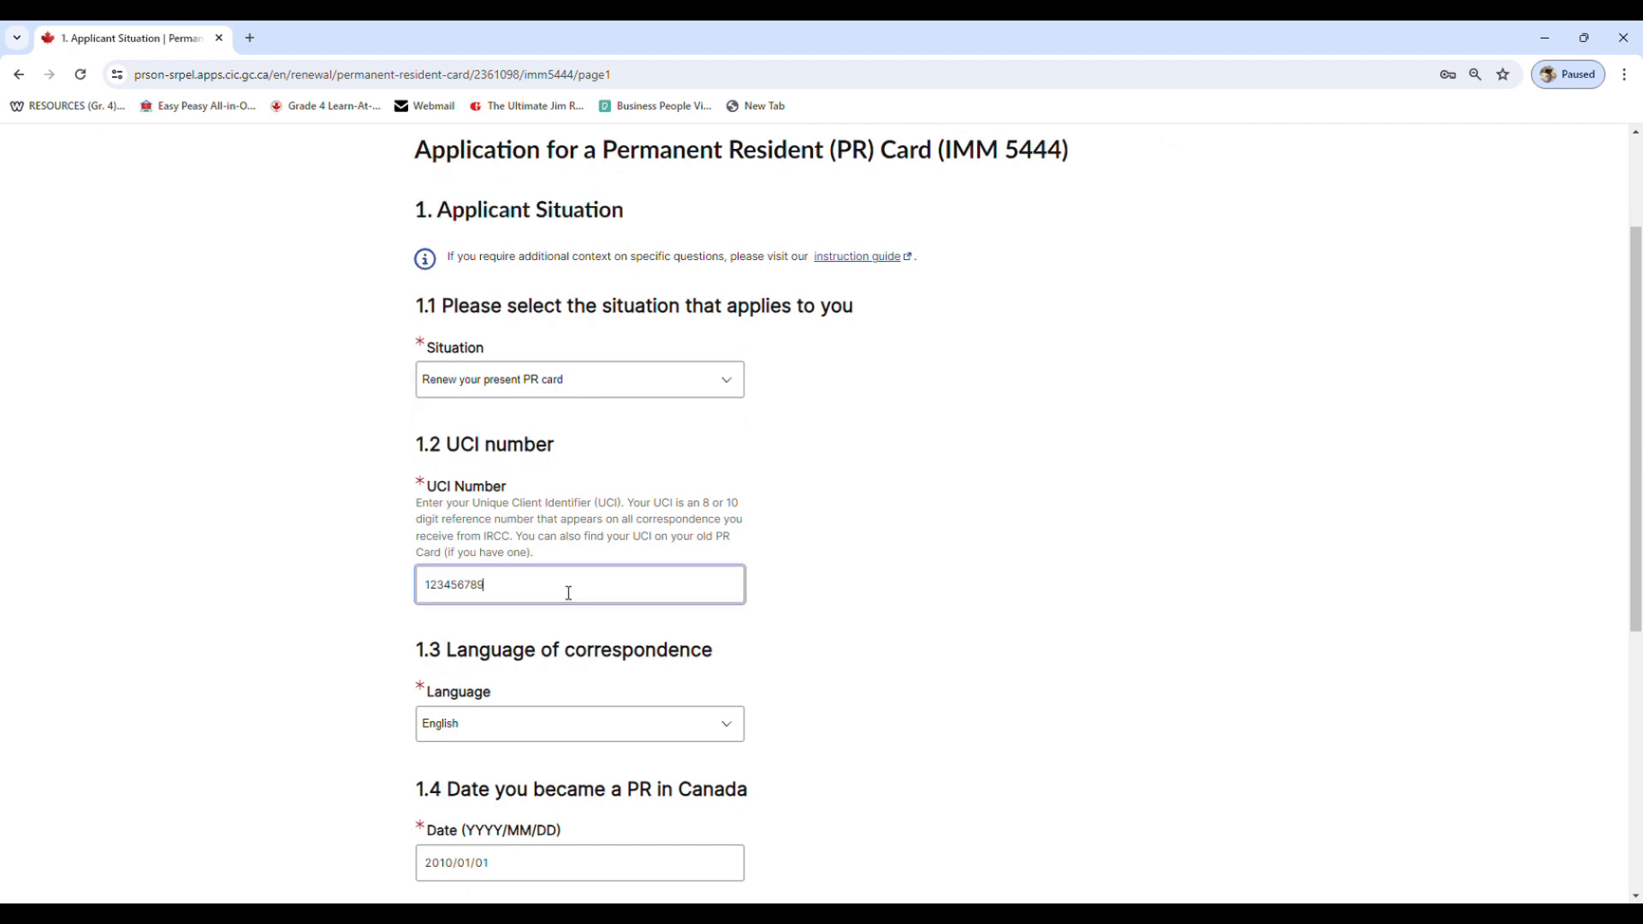
scroll(671, 649, down, 1)
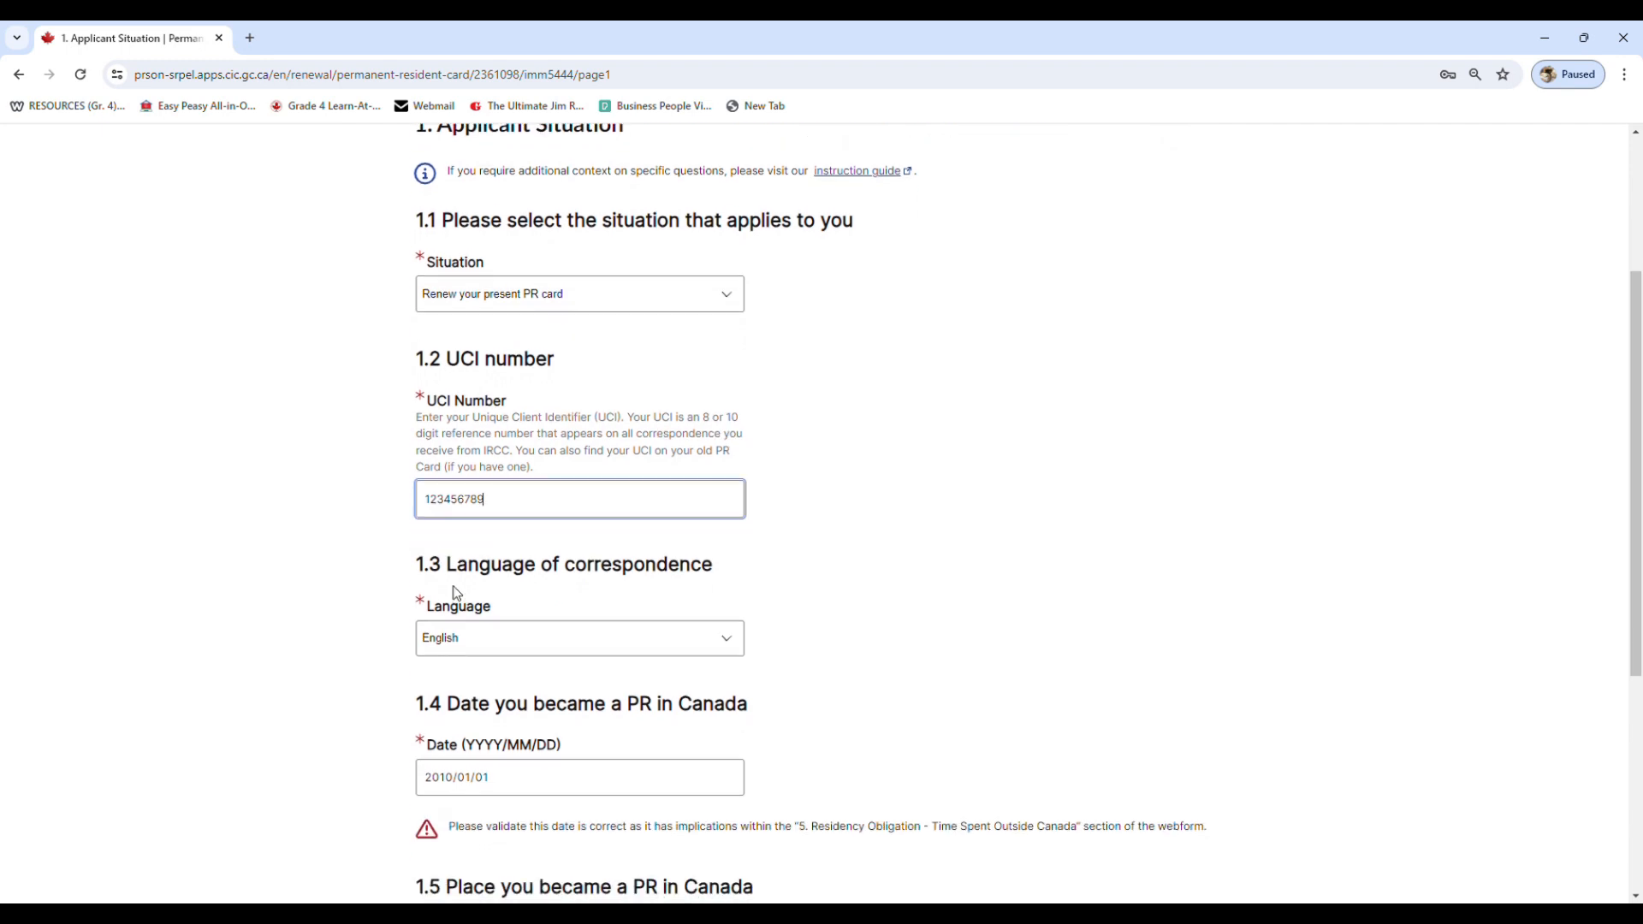
scroll(492, 622, down, 3)
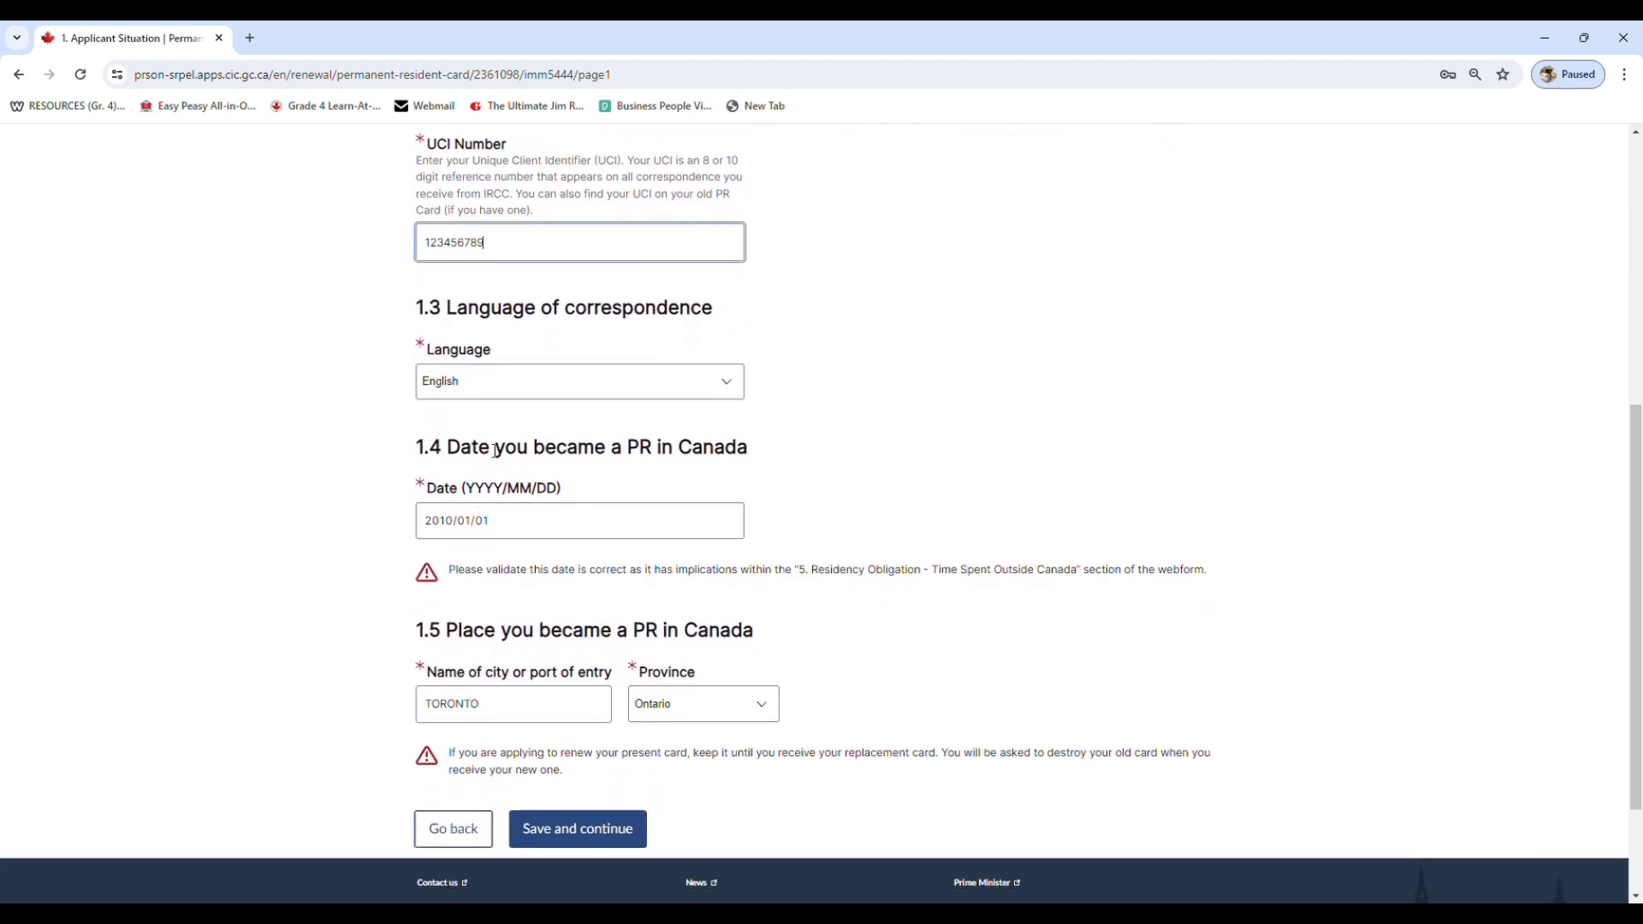
click(498, 394)
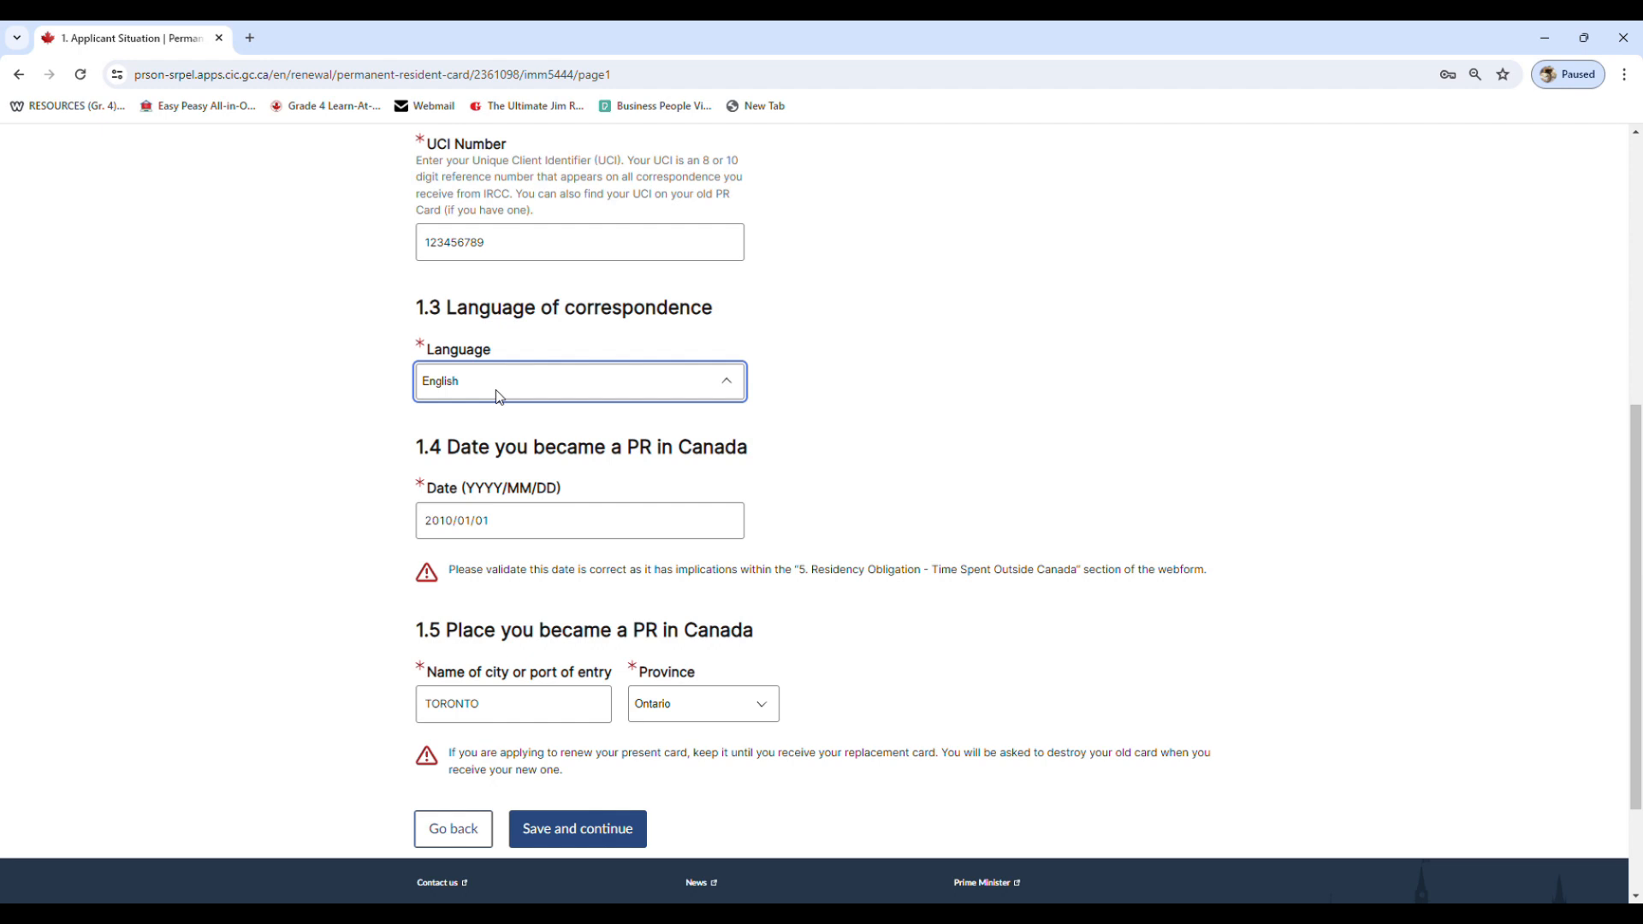
click(496, 388)
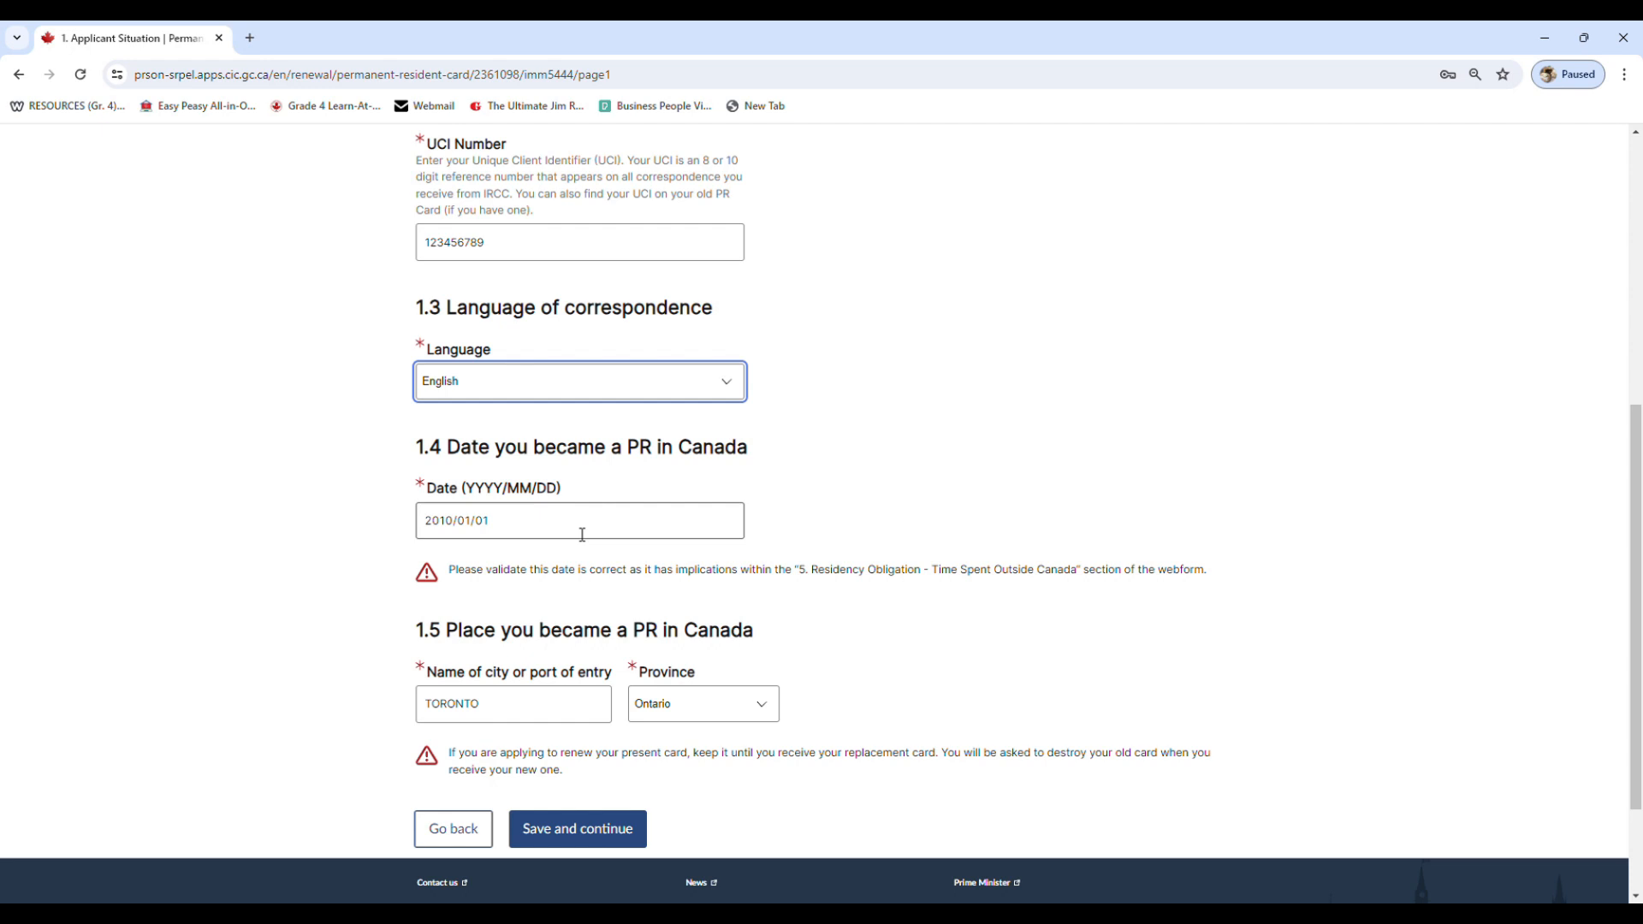
scroll(582, 534, down, 2)
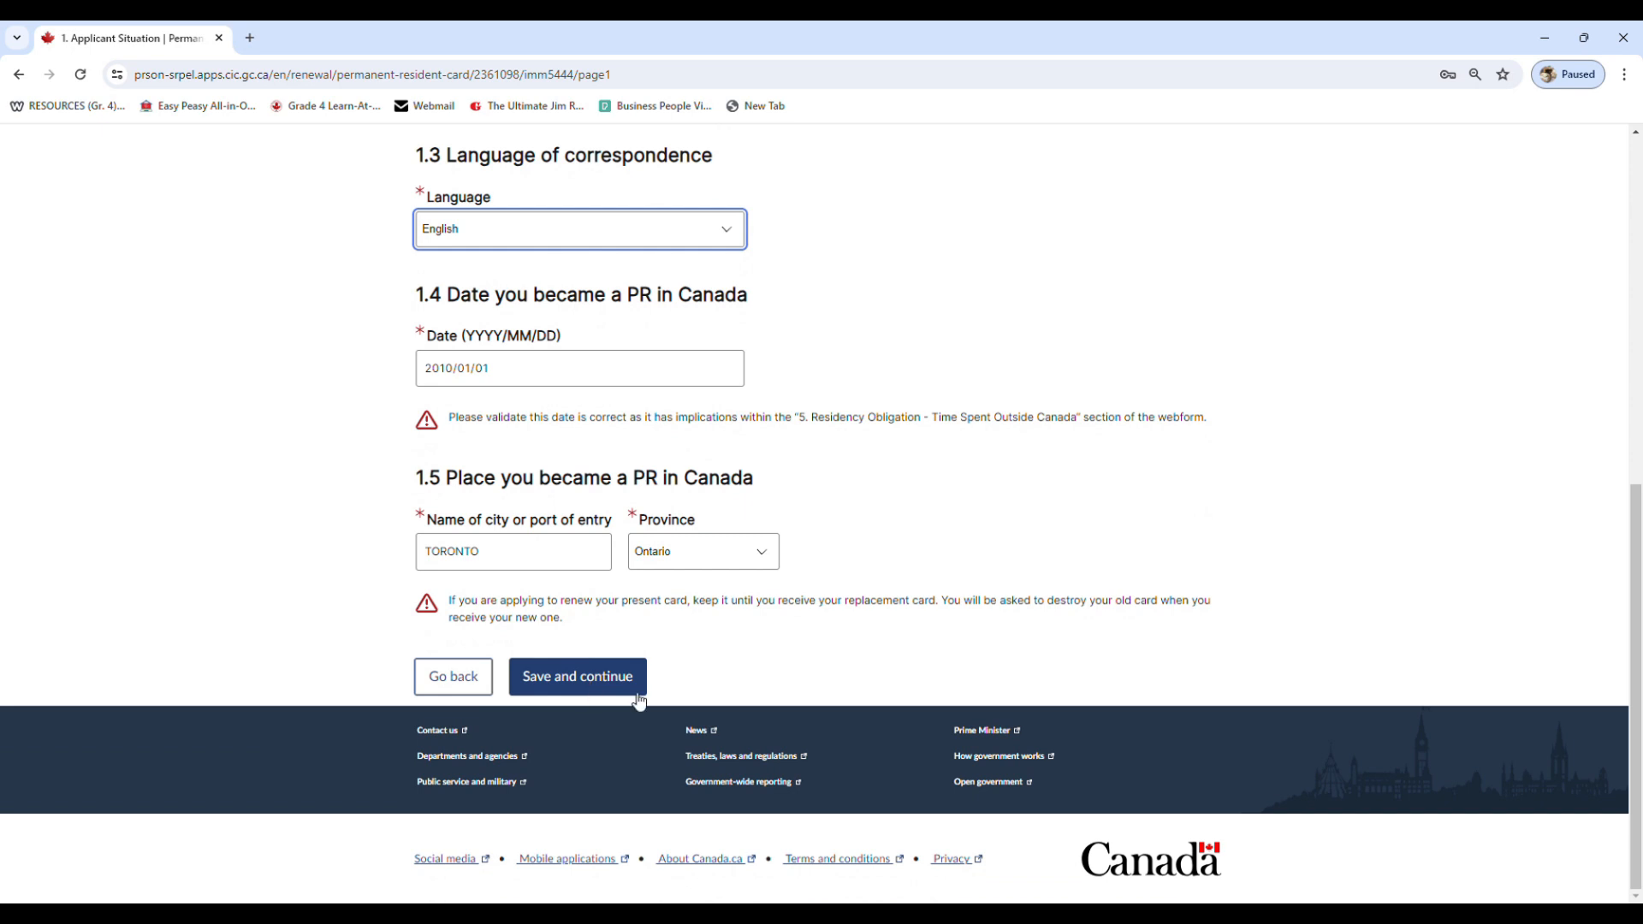
click(609, 682)
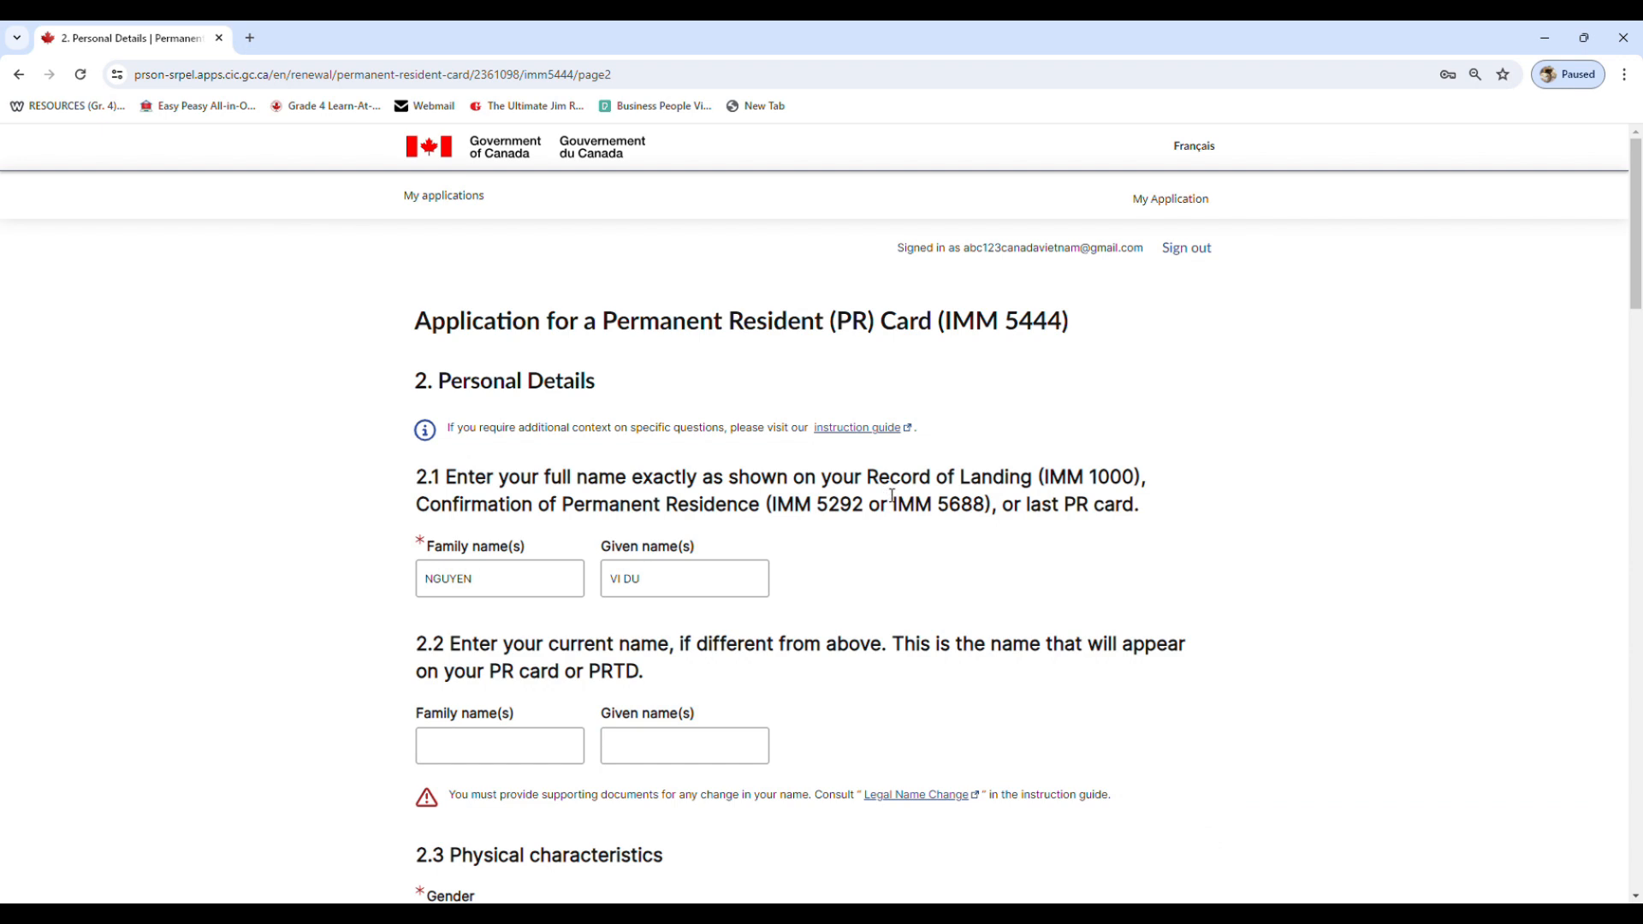
Examine the Personal Details page's family and given name fields
drag(486, 585, 408, 587)
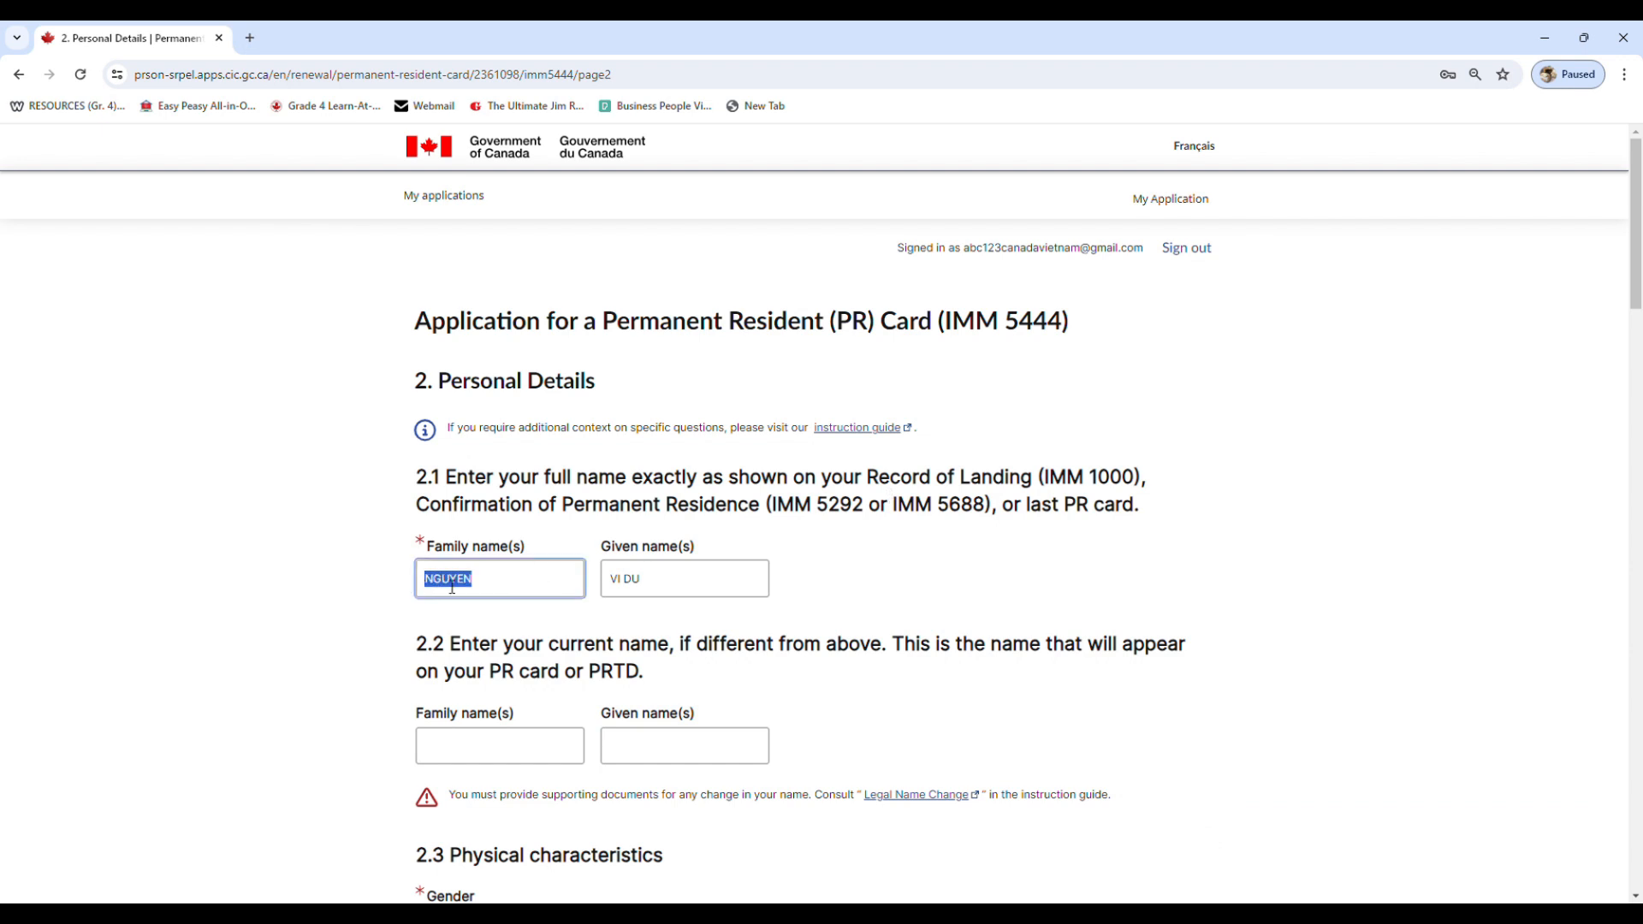
click(486, 586)
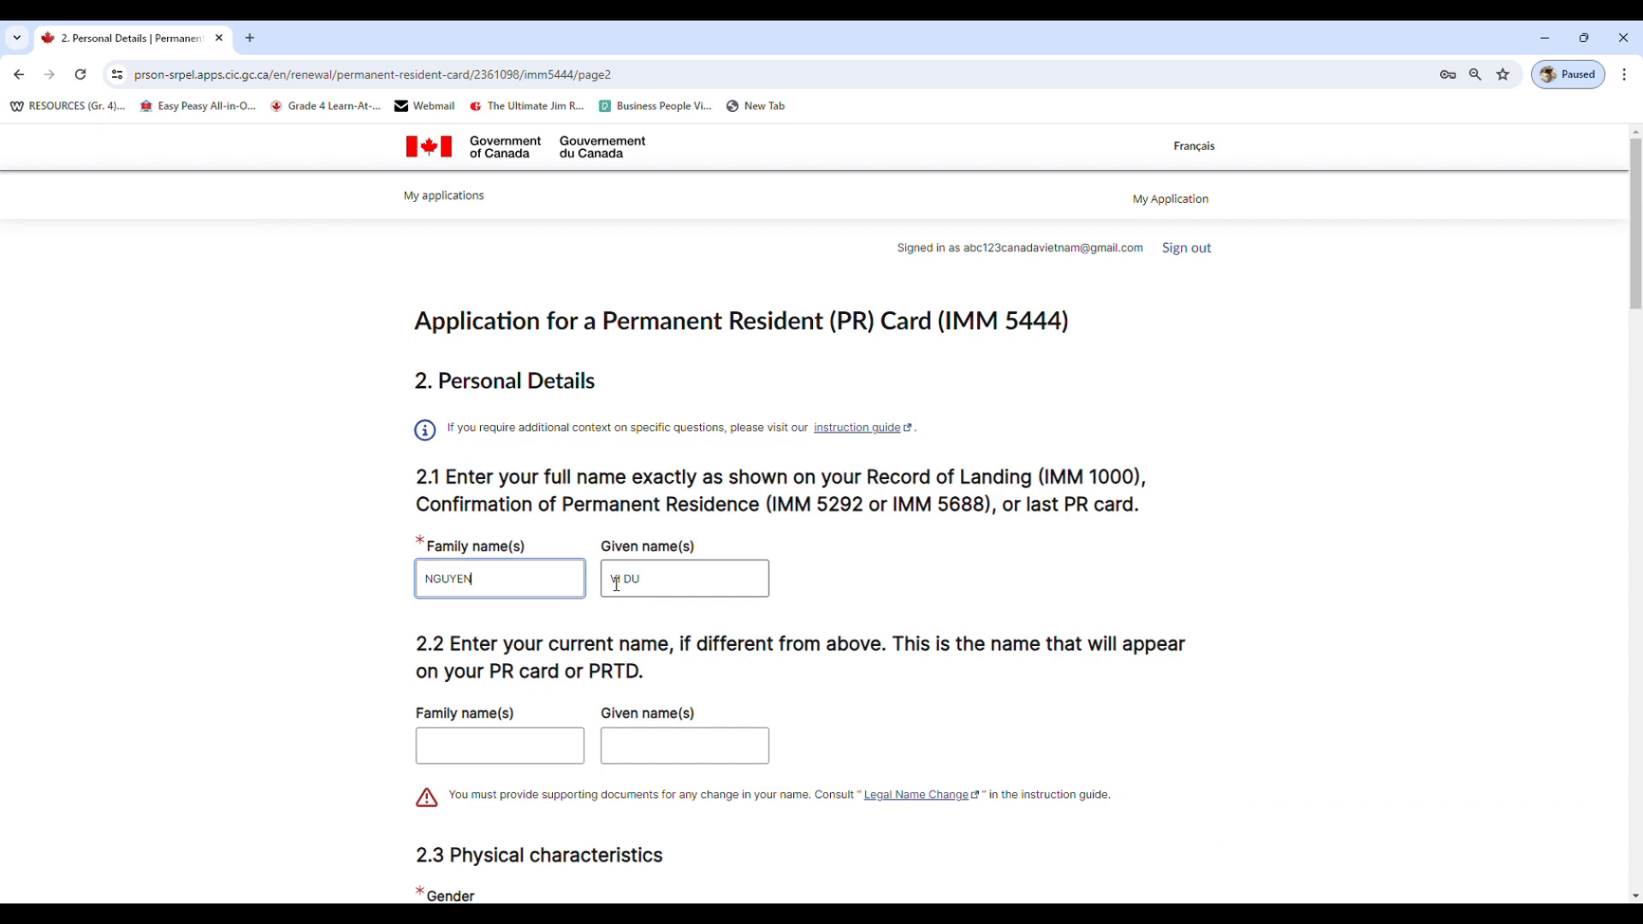
scroll(616, 585, down, 1)
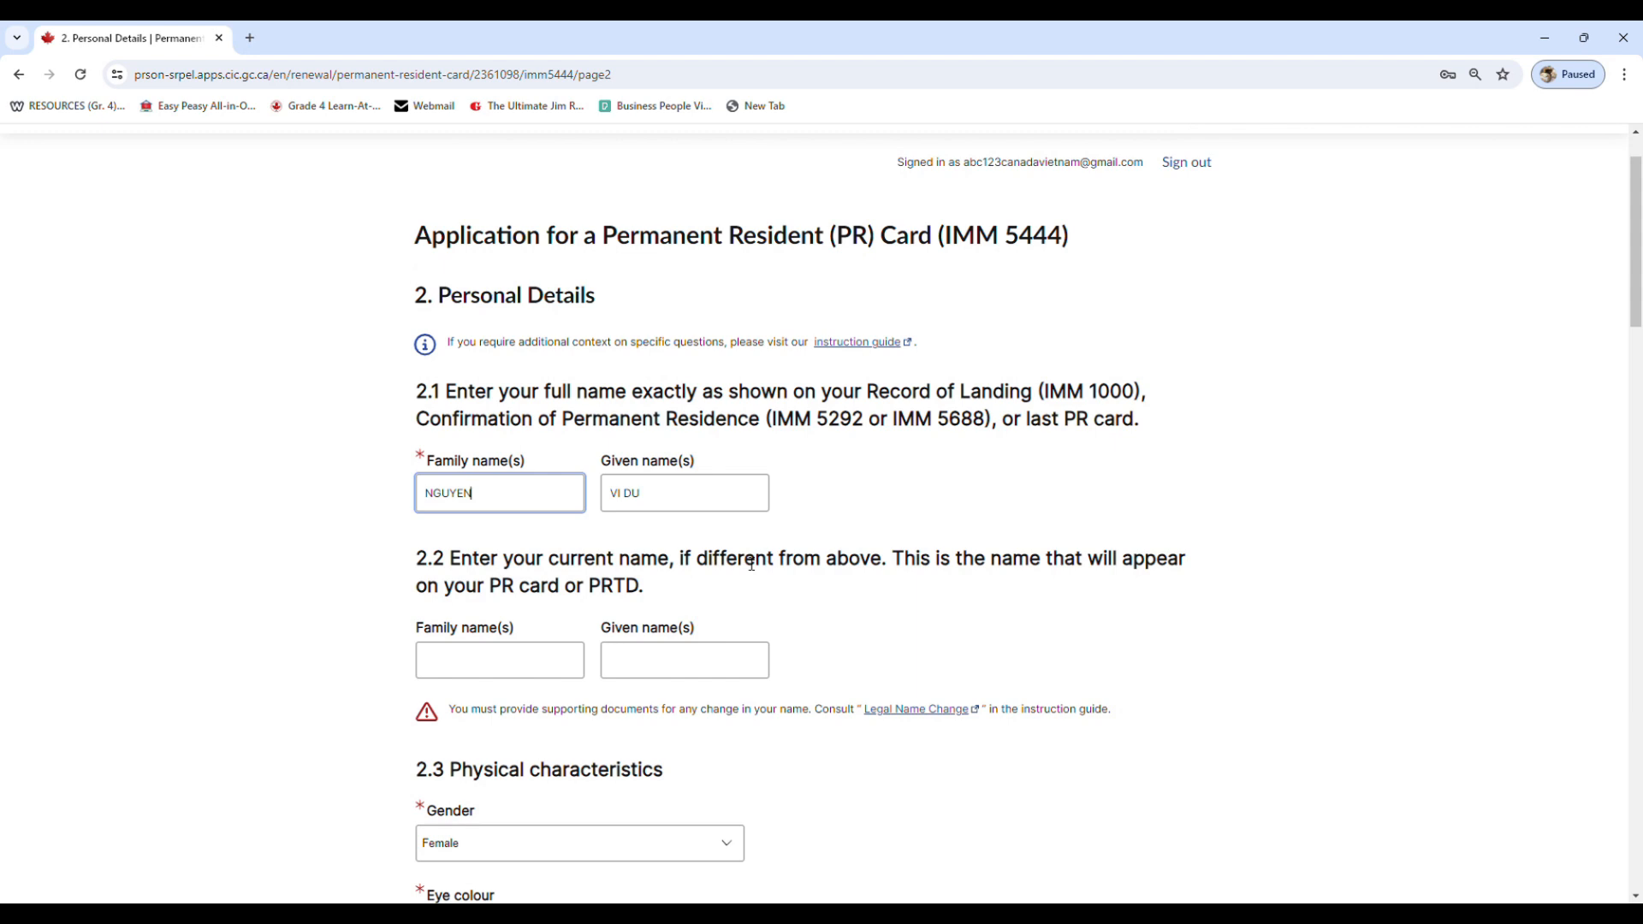
Review the Personal Details page's physical characteristics, birth information, citizenship and residential address fields
scroll(751, 564, down, 2)
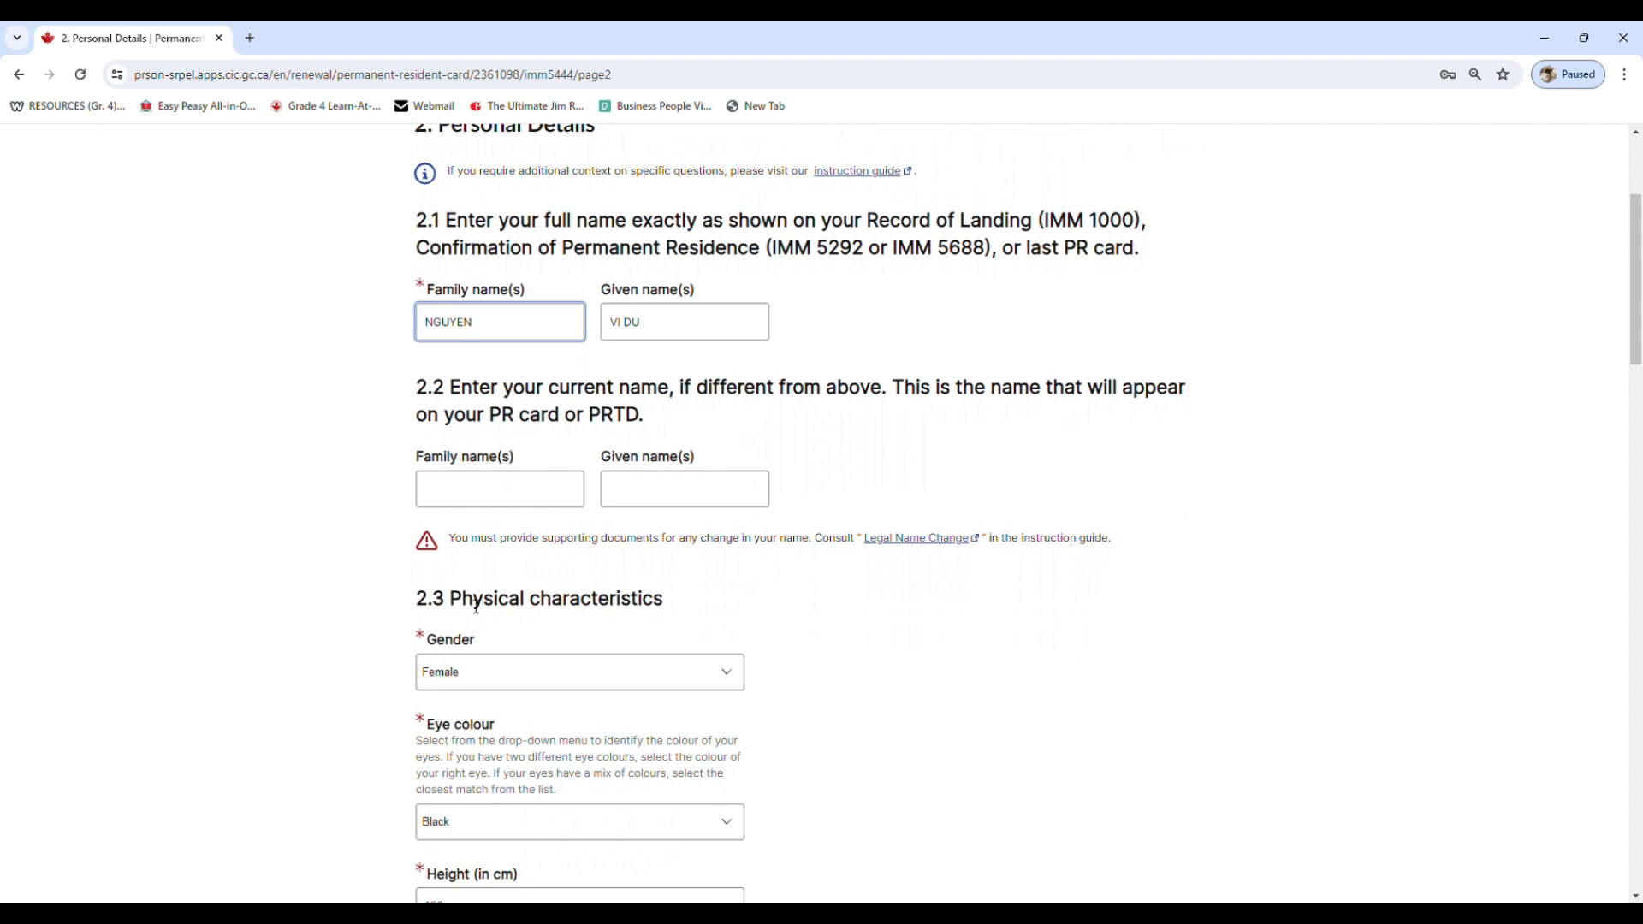
scroll(579, 605, down, 3)
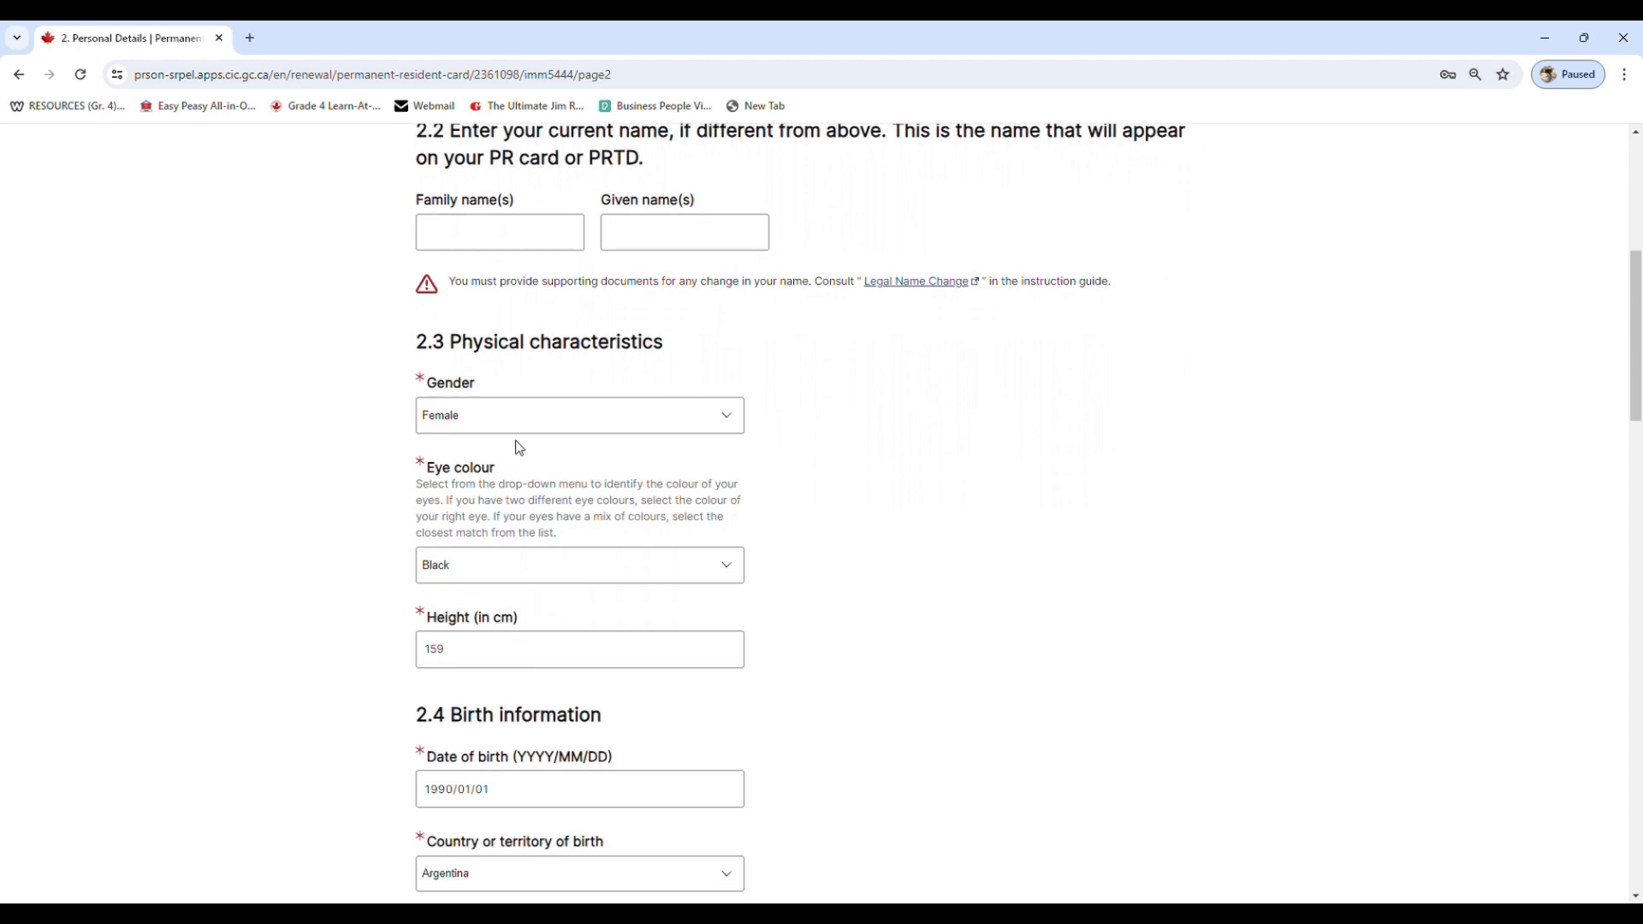
click(510, 418)
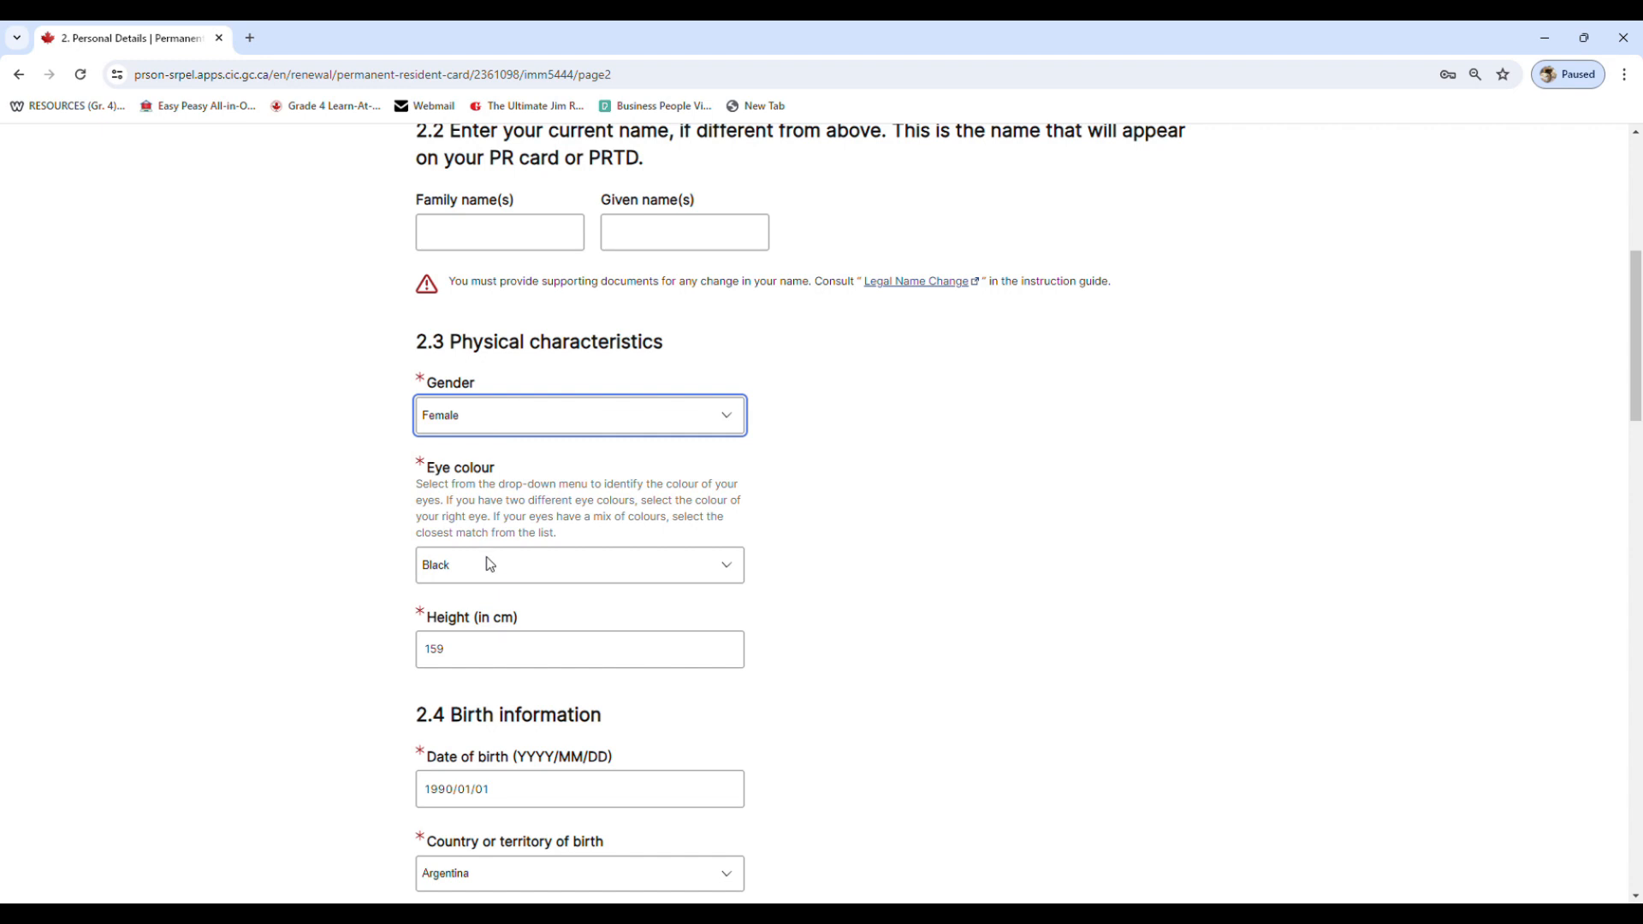
scroll(469, 645, down, 2)
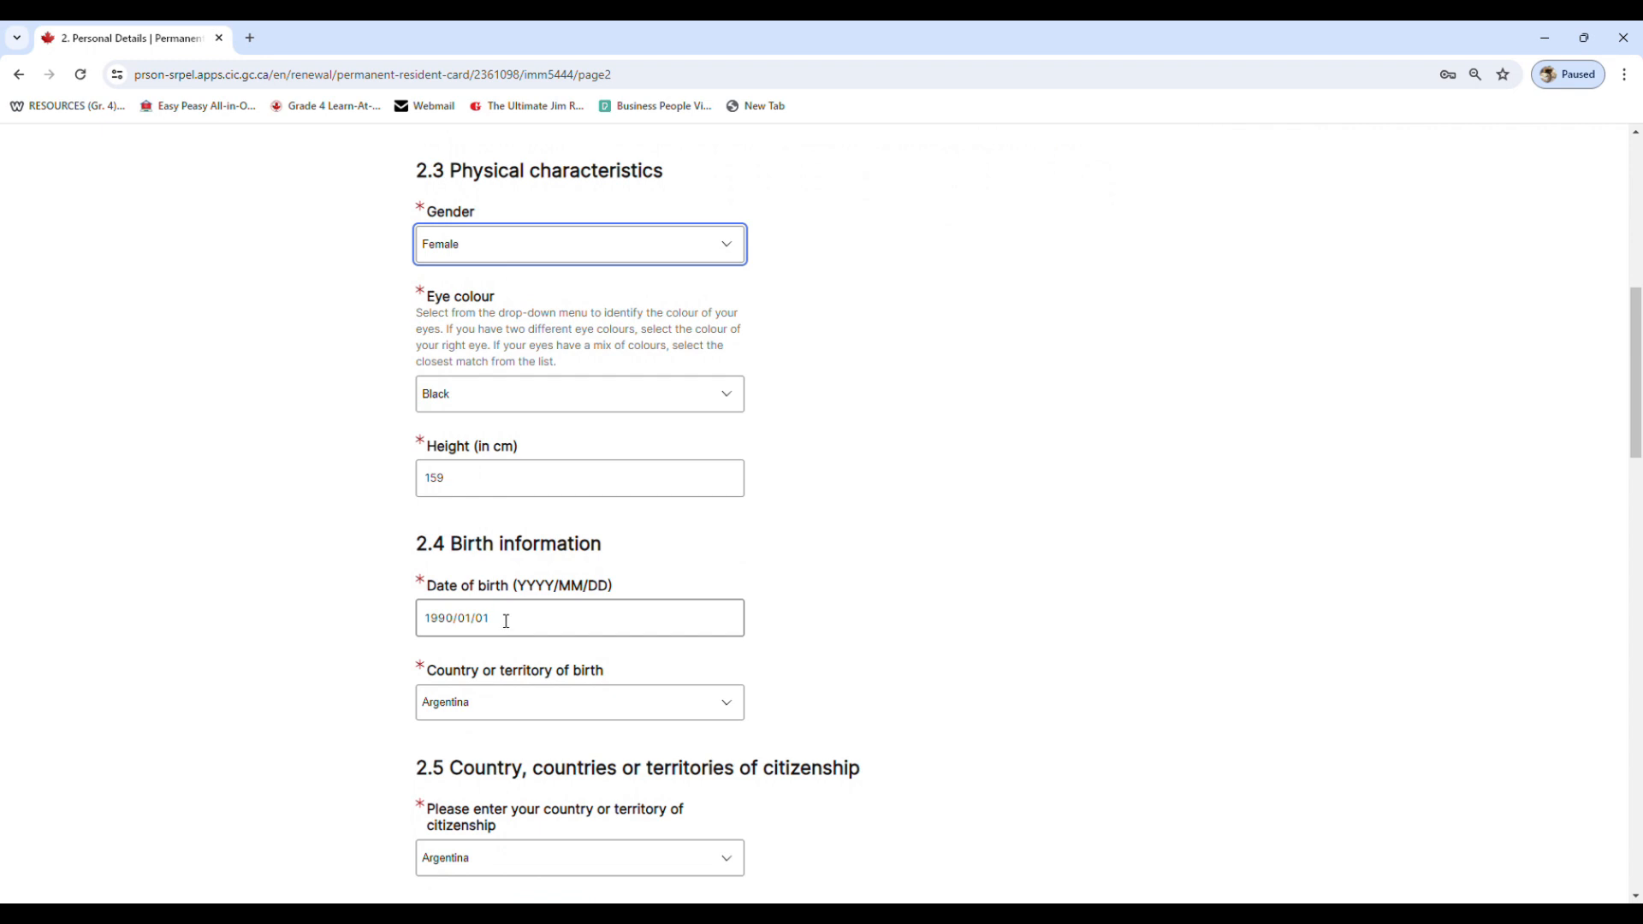
scroll(506, 621, down, 1)
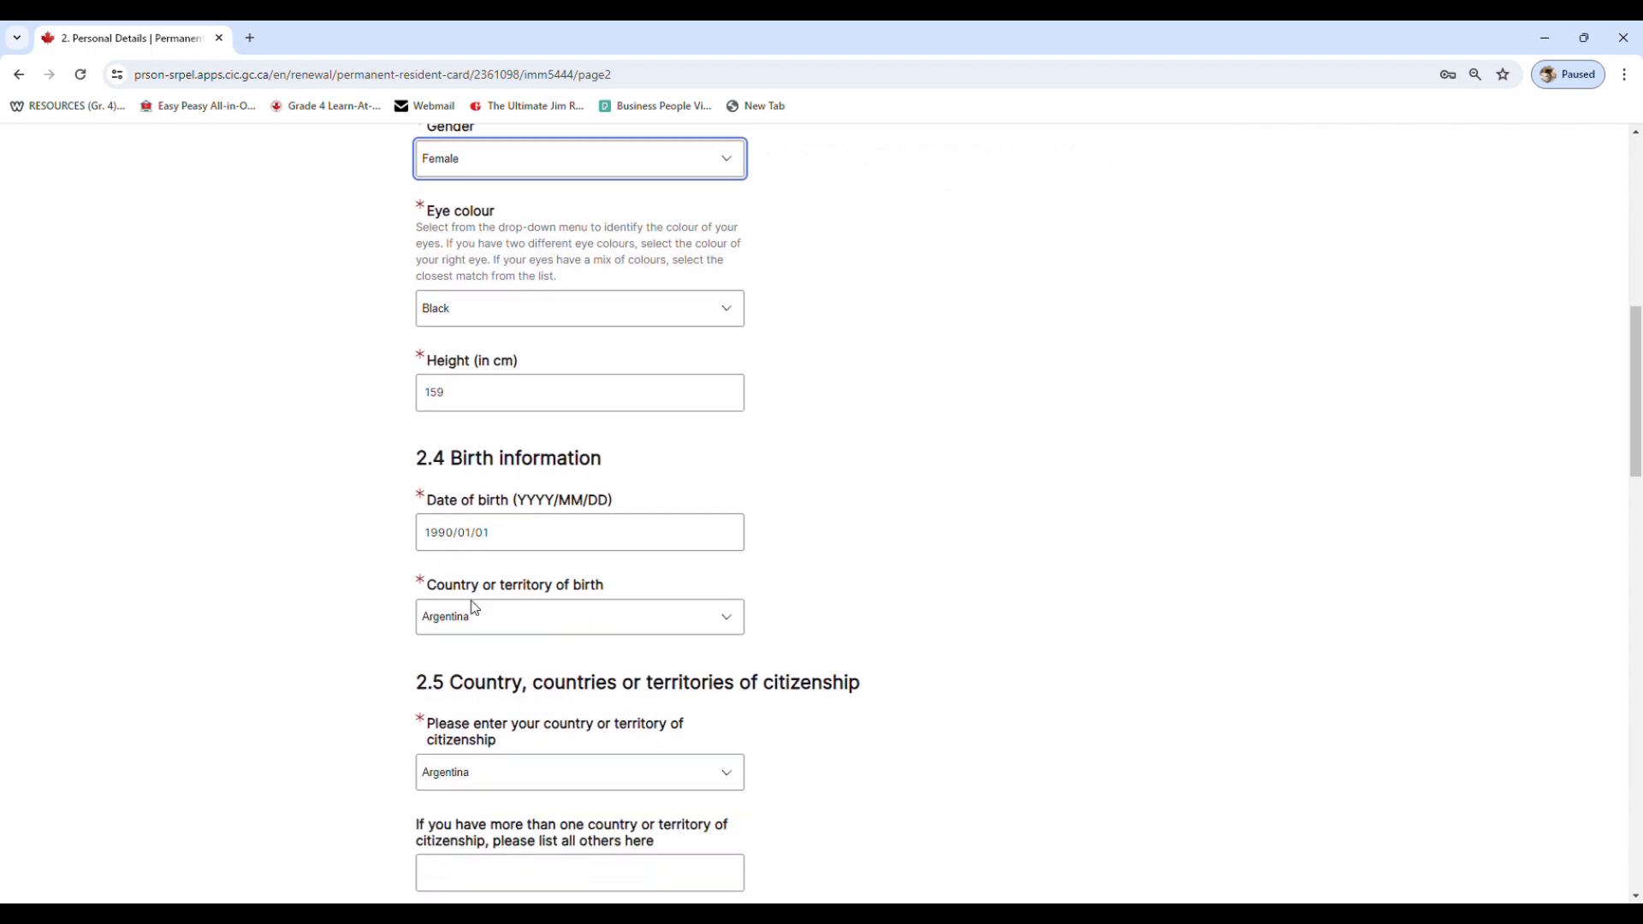
scroll(475, 607, down, 2)
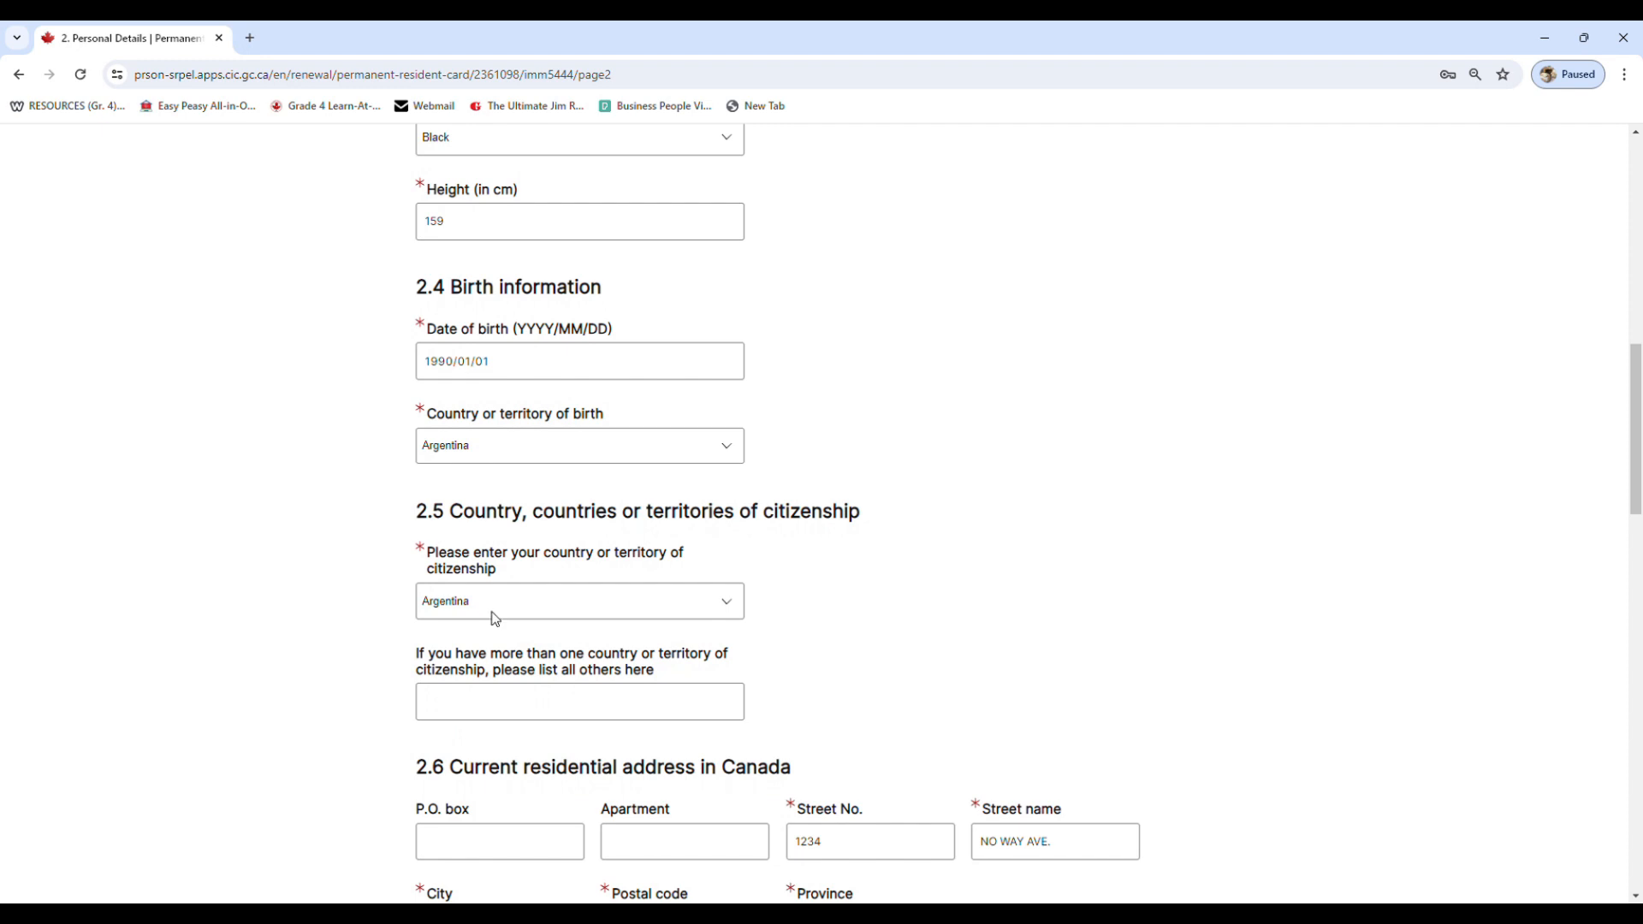
scroll(492, 609, down, 2)
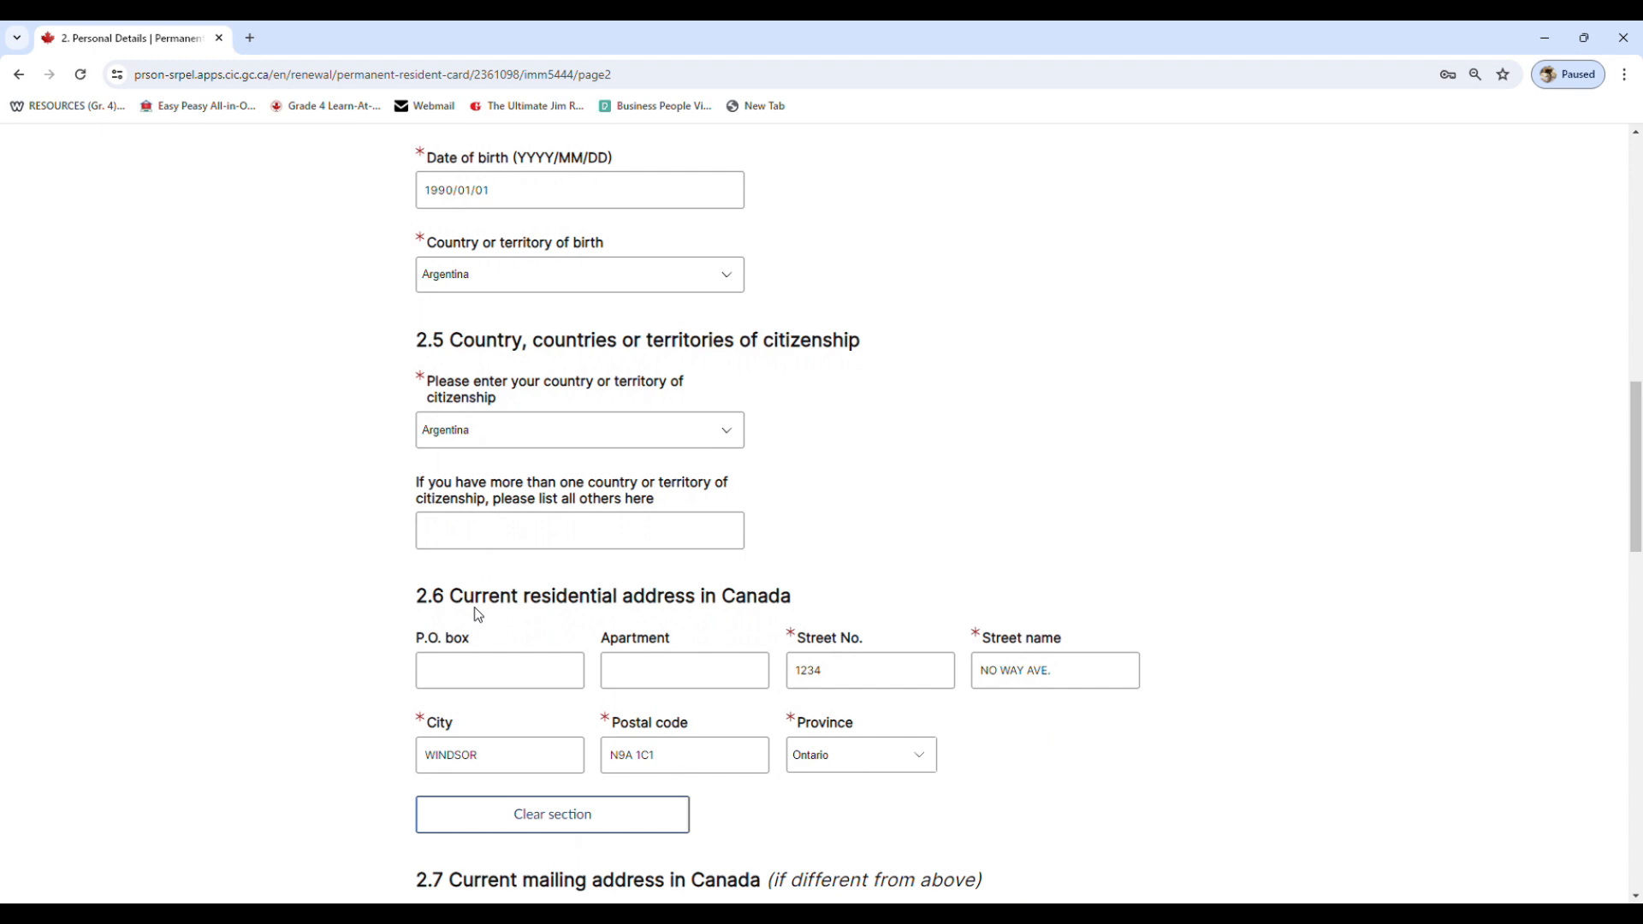
scroll(474, 607, down, 2)
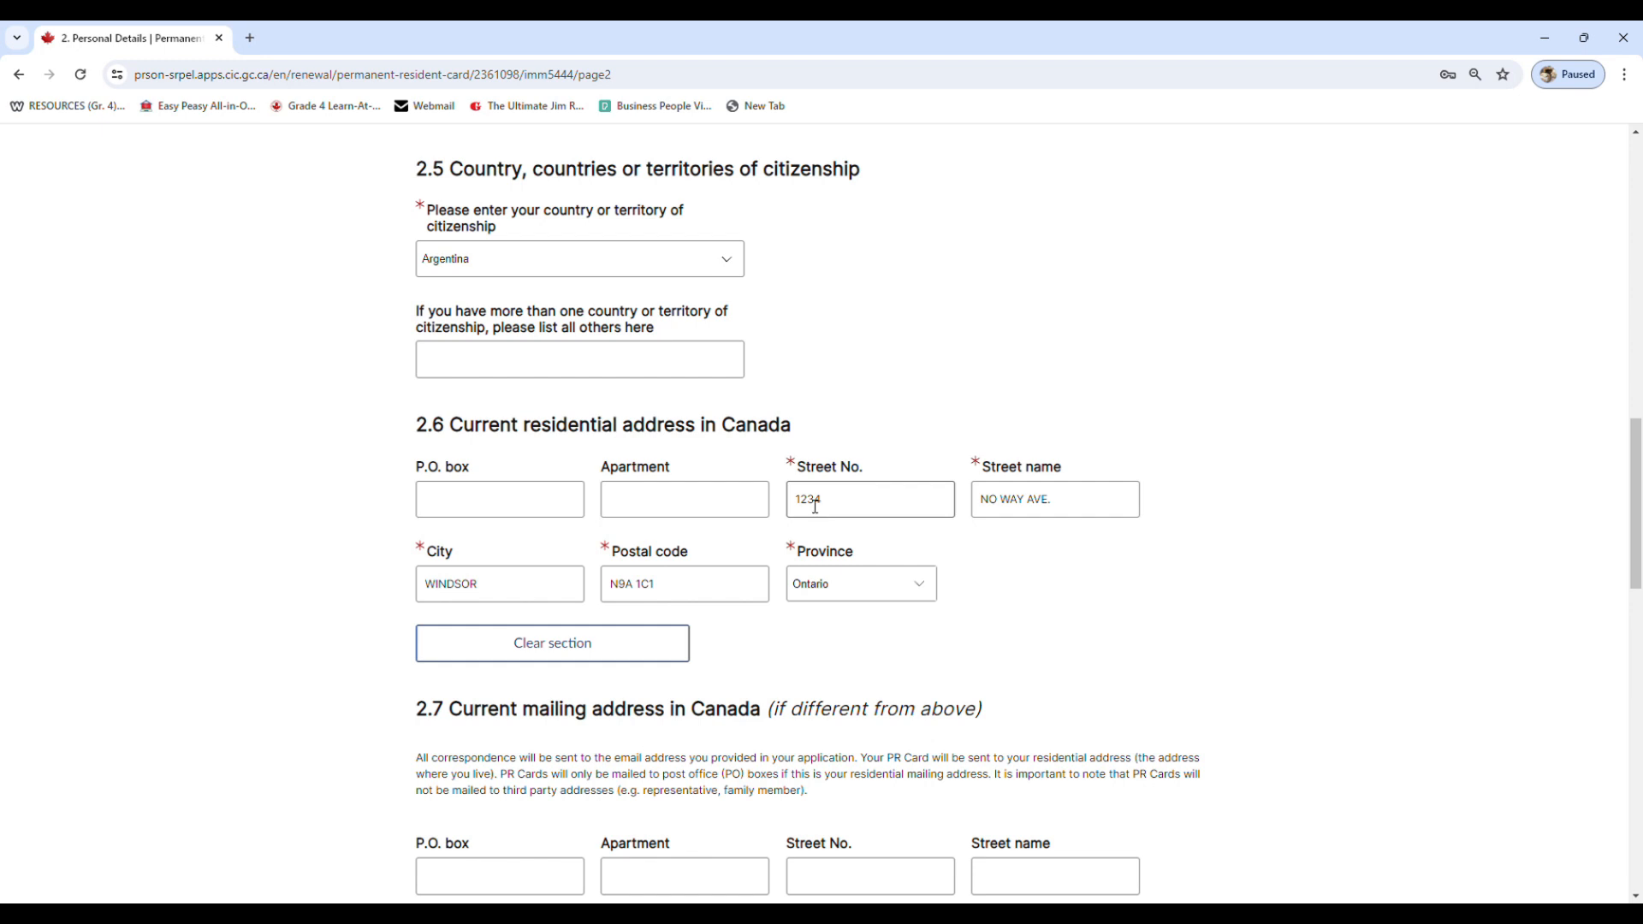
Examine the mailing address section and the primary telephone number's type, country code and number fields
scroll(815, 506, down, 2)
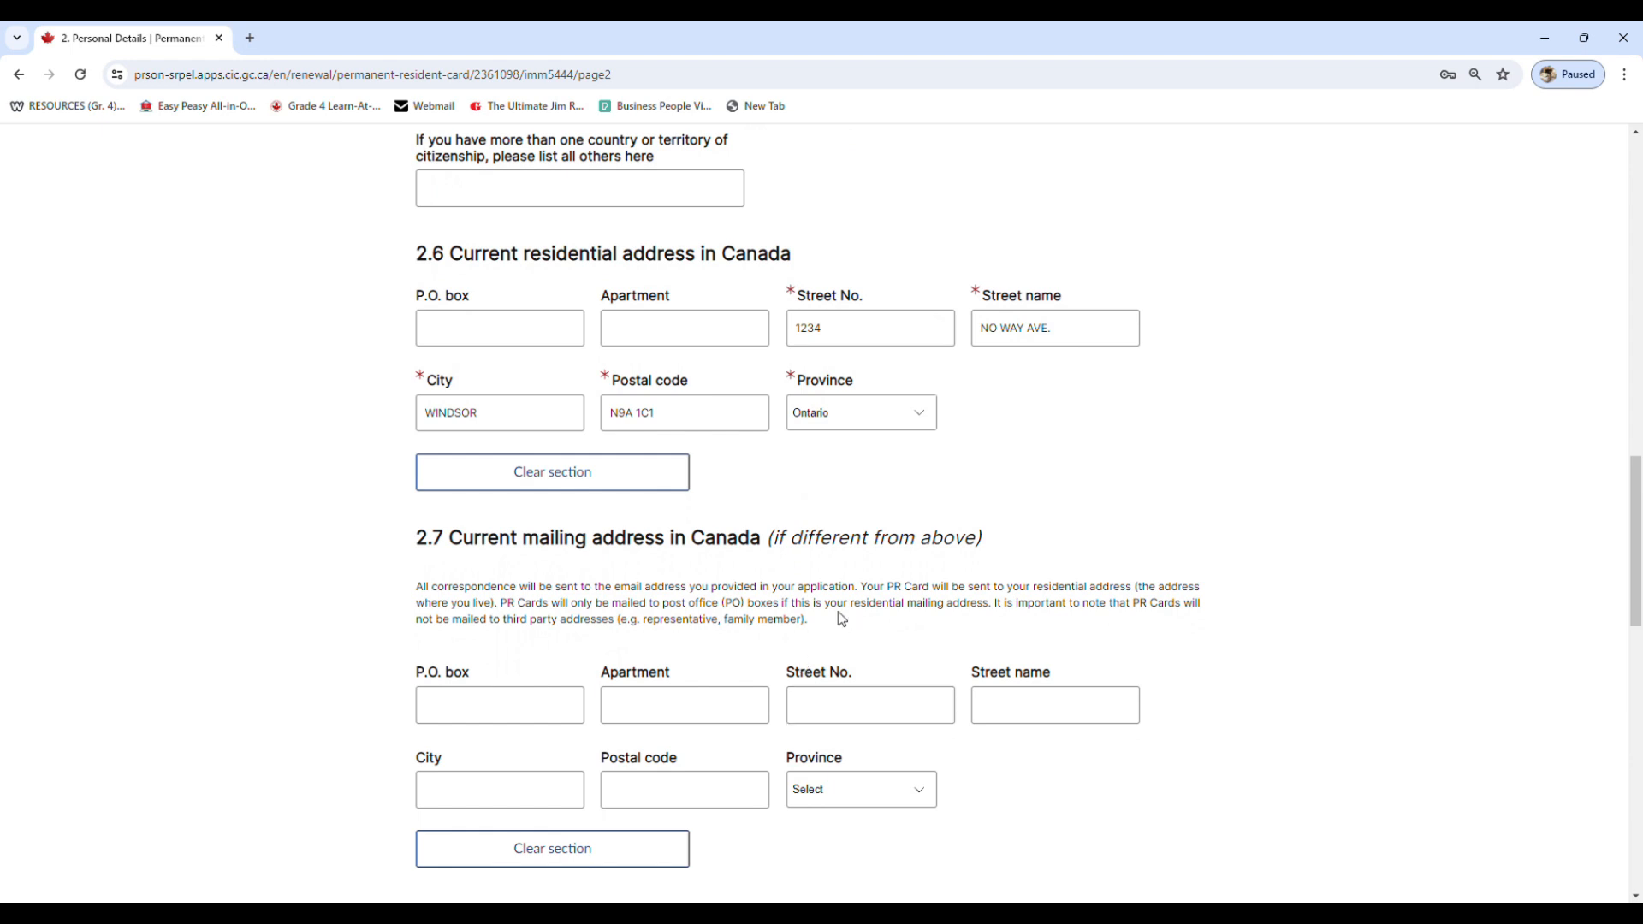
scroll(841, 618, down, 4)
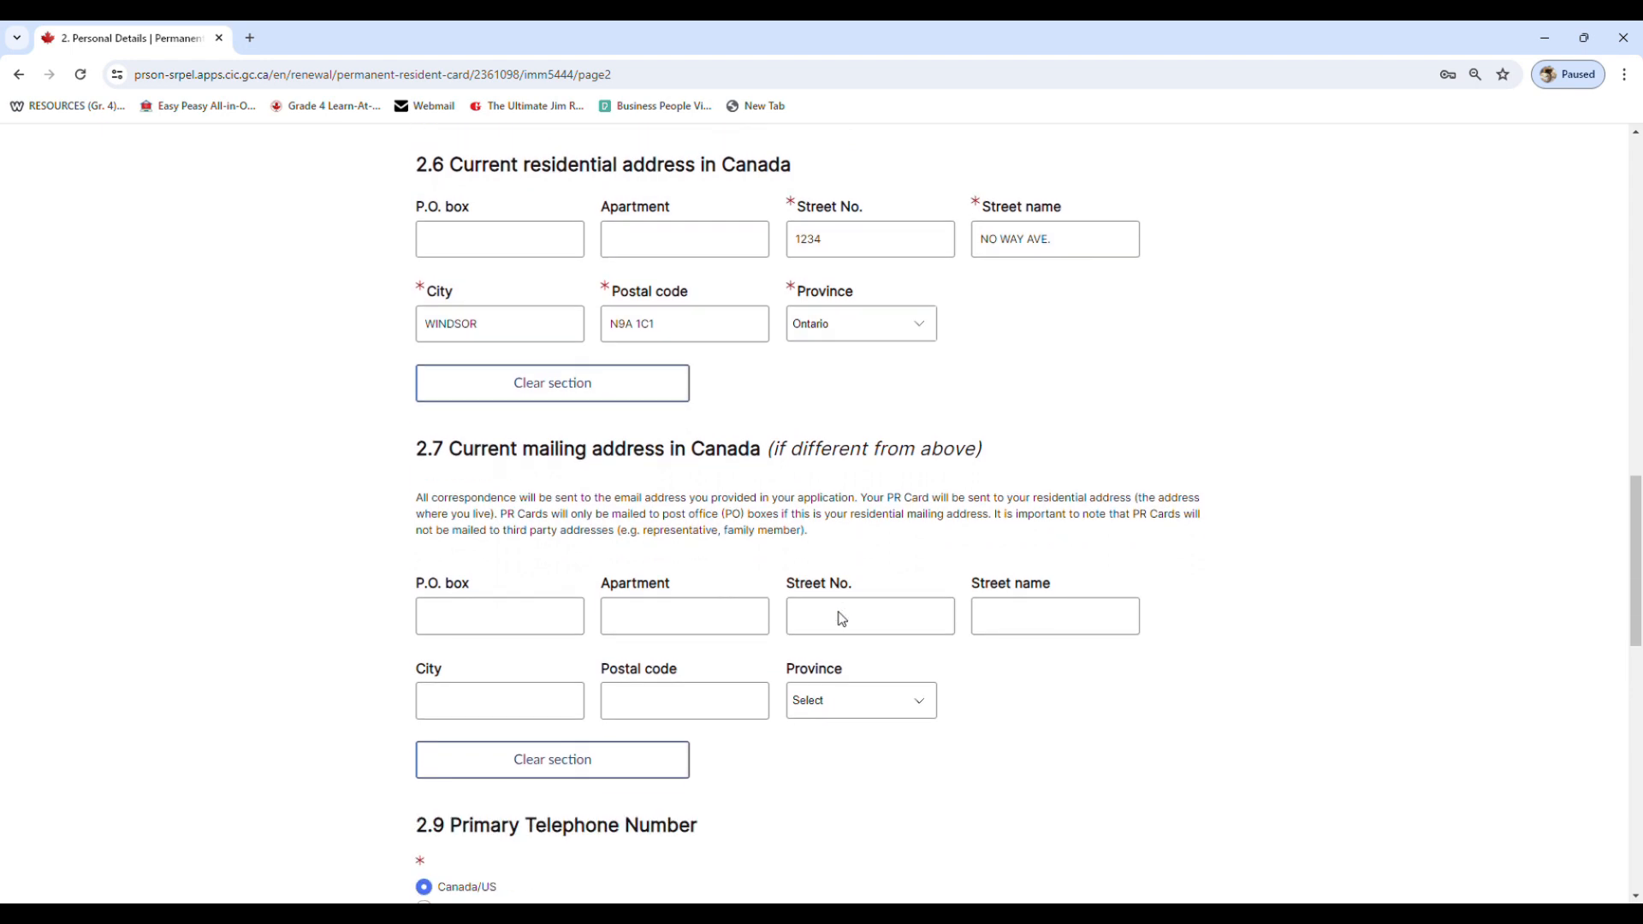
scroll(841, 619, up, 2)
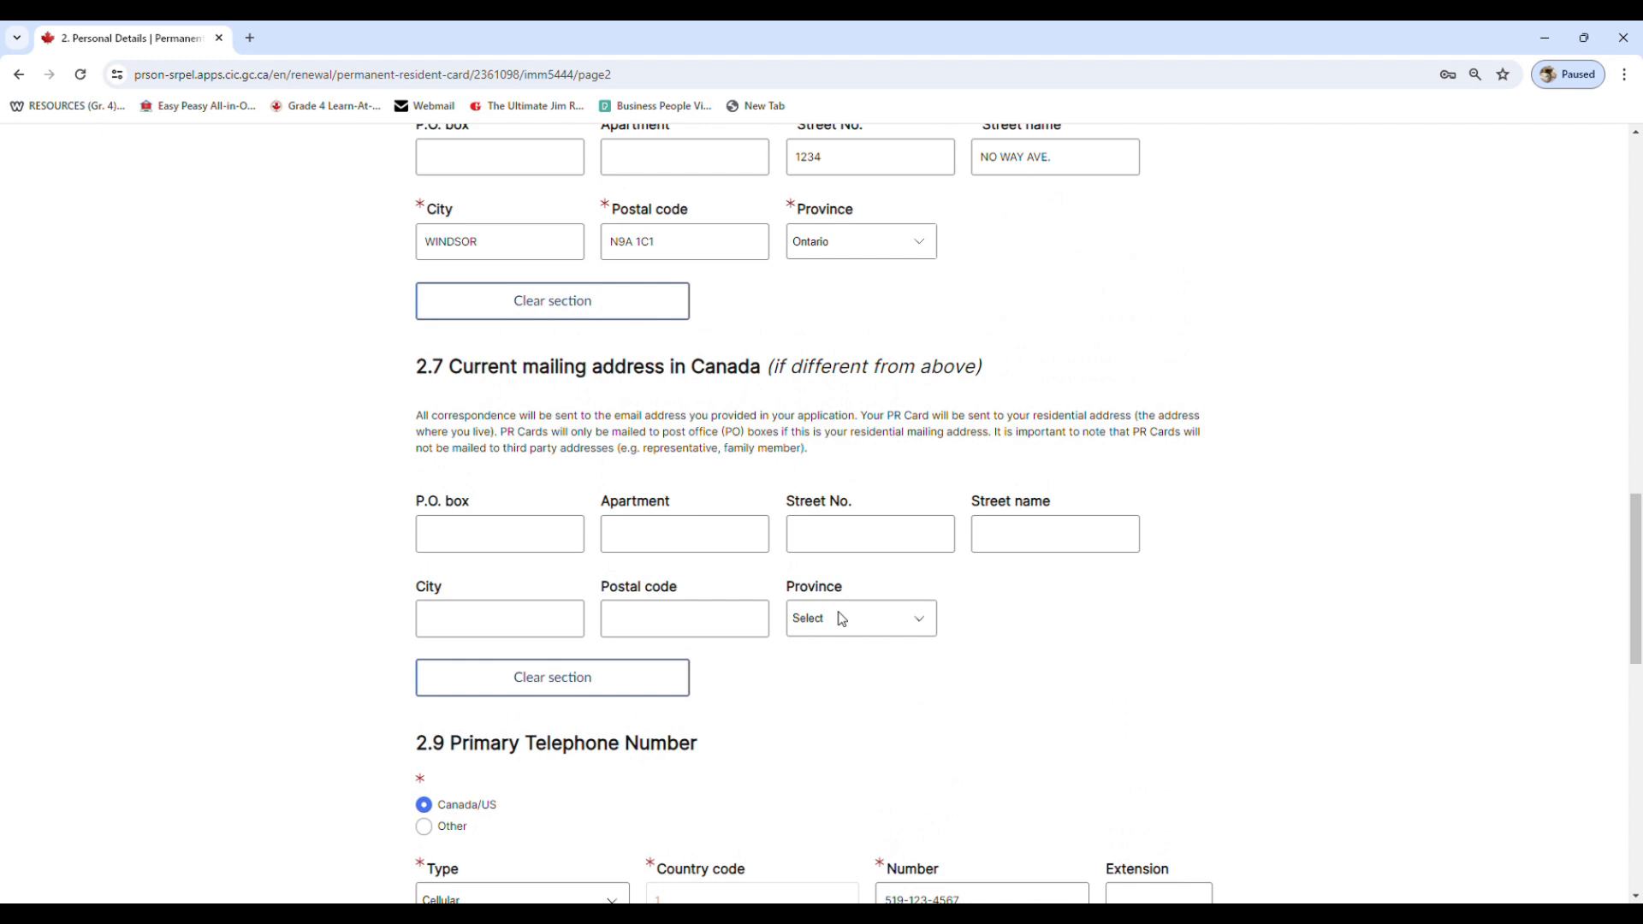
scroll(841, 617, down, 2)
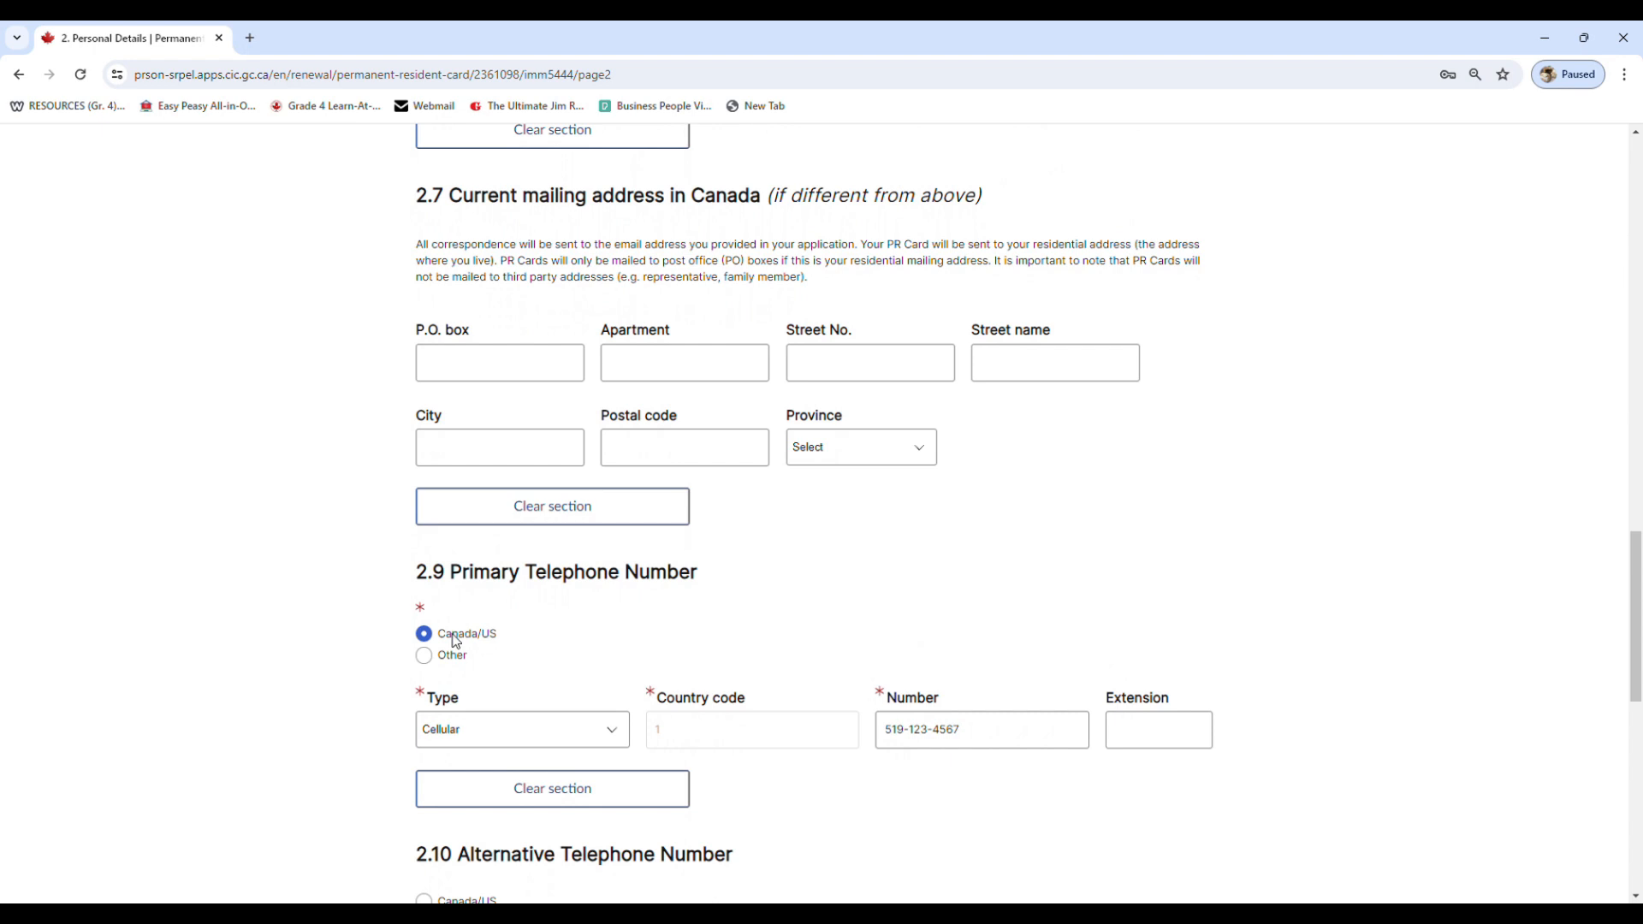
scroll(460, 638, down, 2)
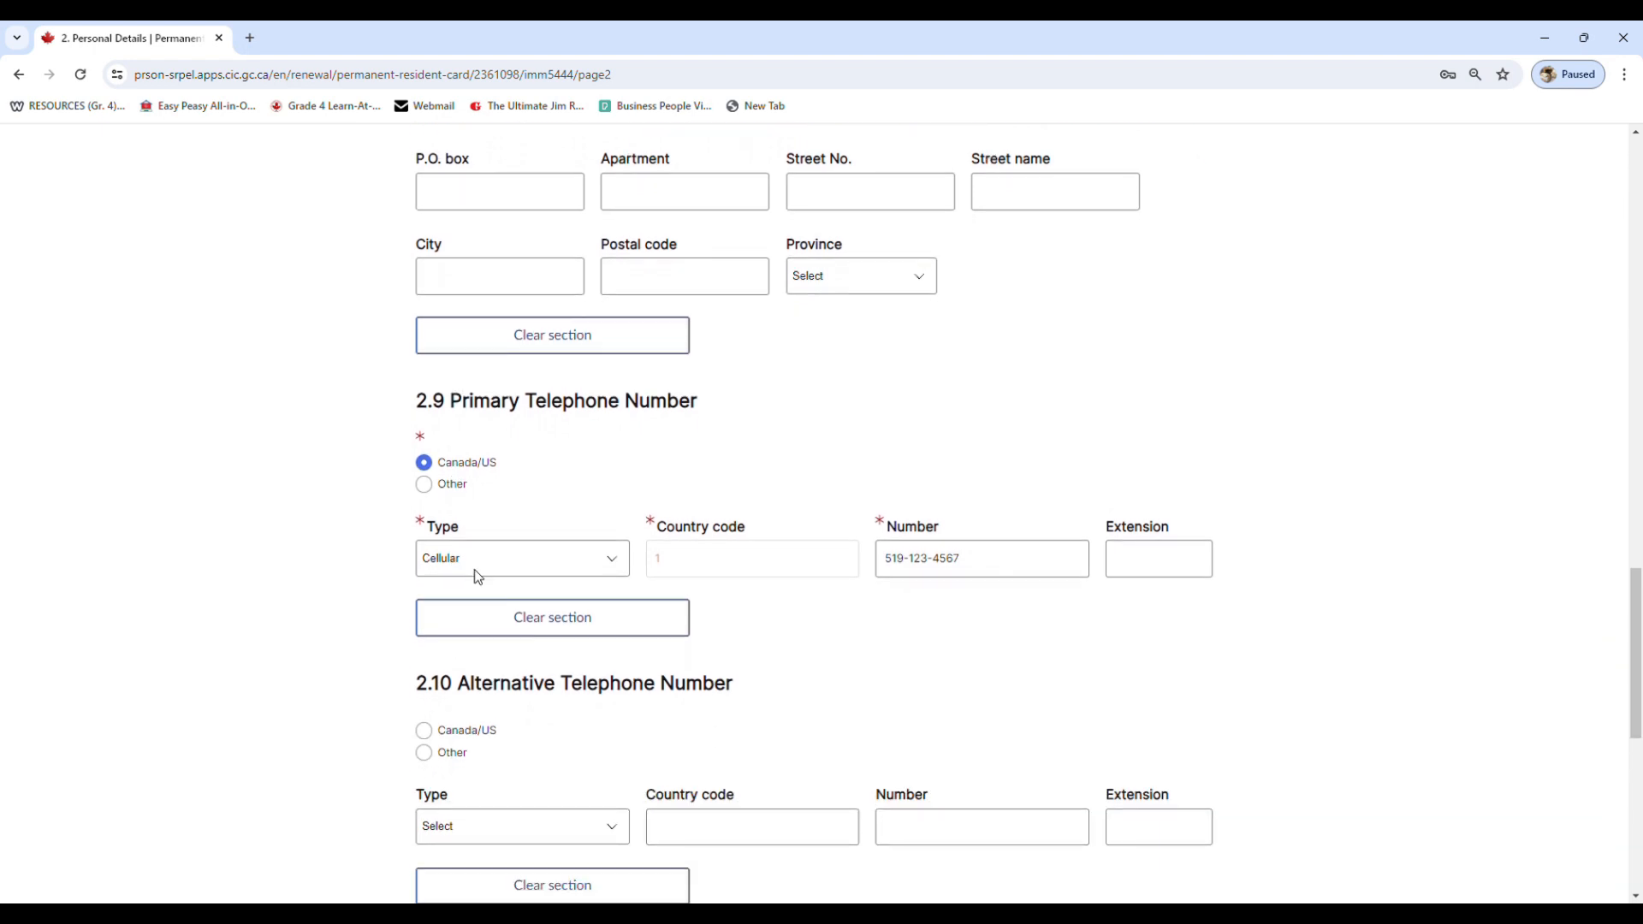
click(478, 571)
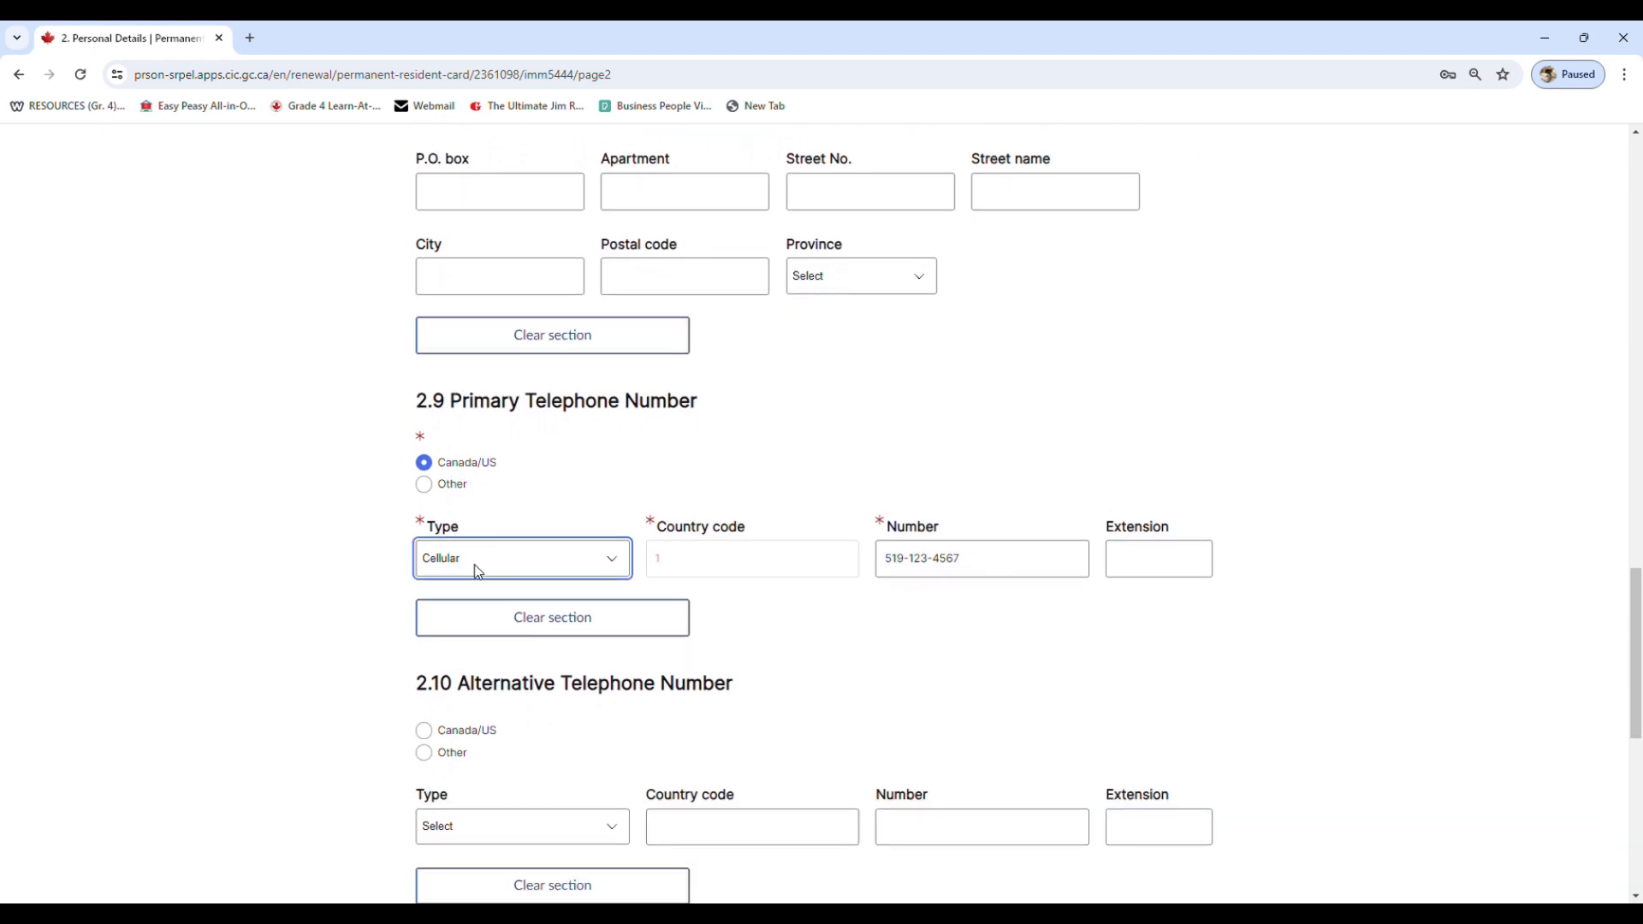
click(478, 572)
click(741, 565)
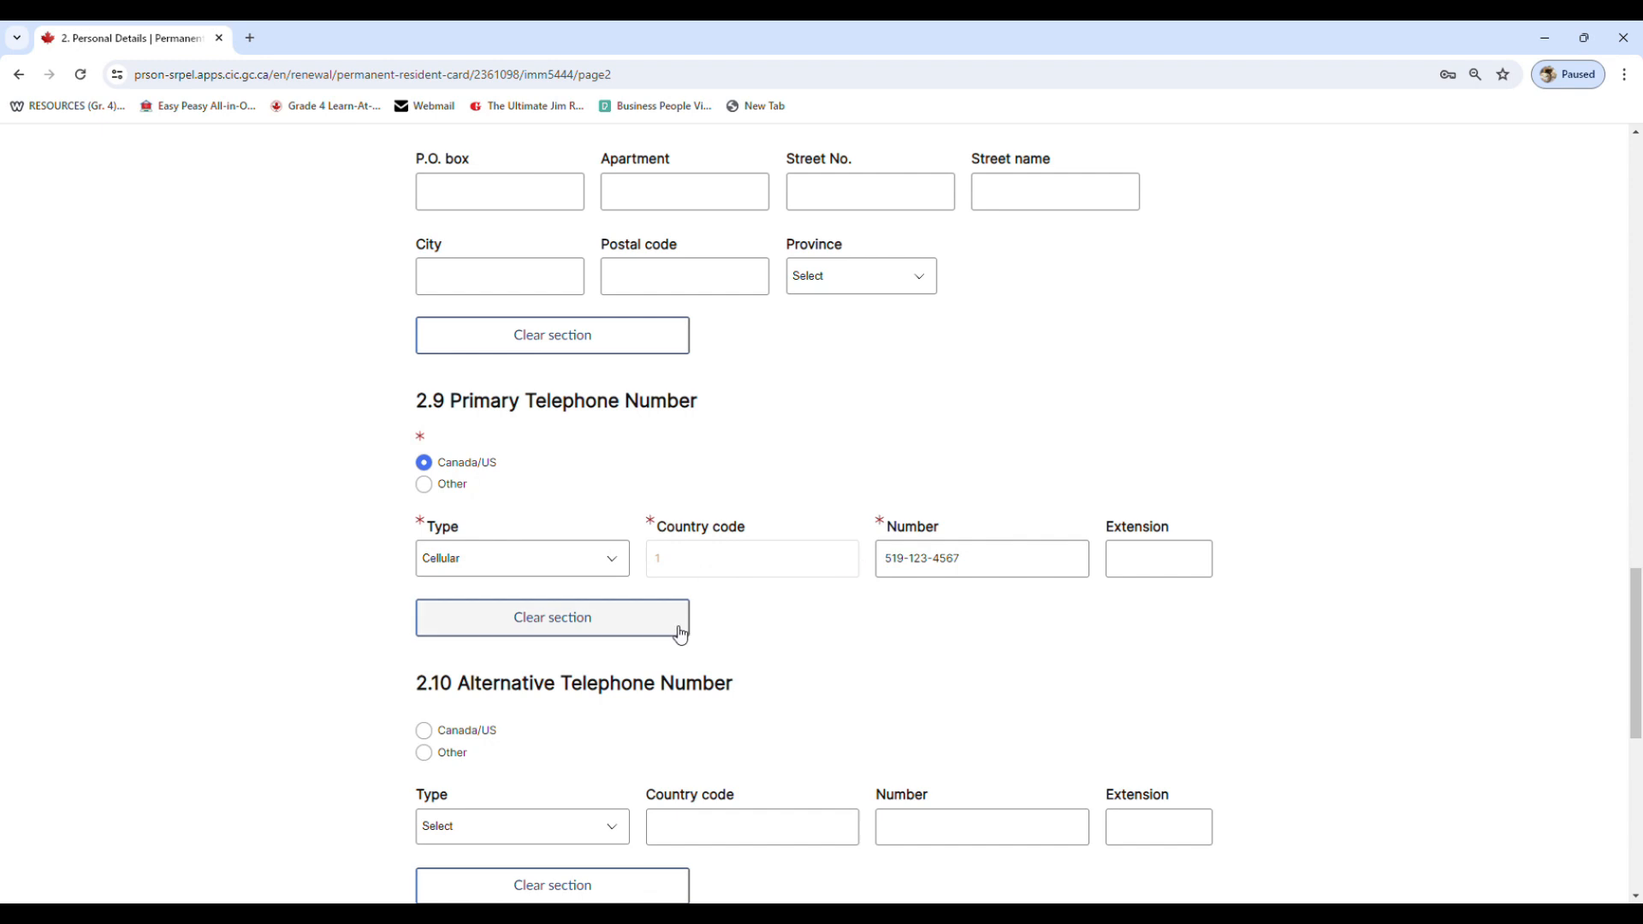
Review the alternative telephone, email contact preference, marital status and marriage date fields, then save and continue
scroll(678, 630, down, 2)
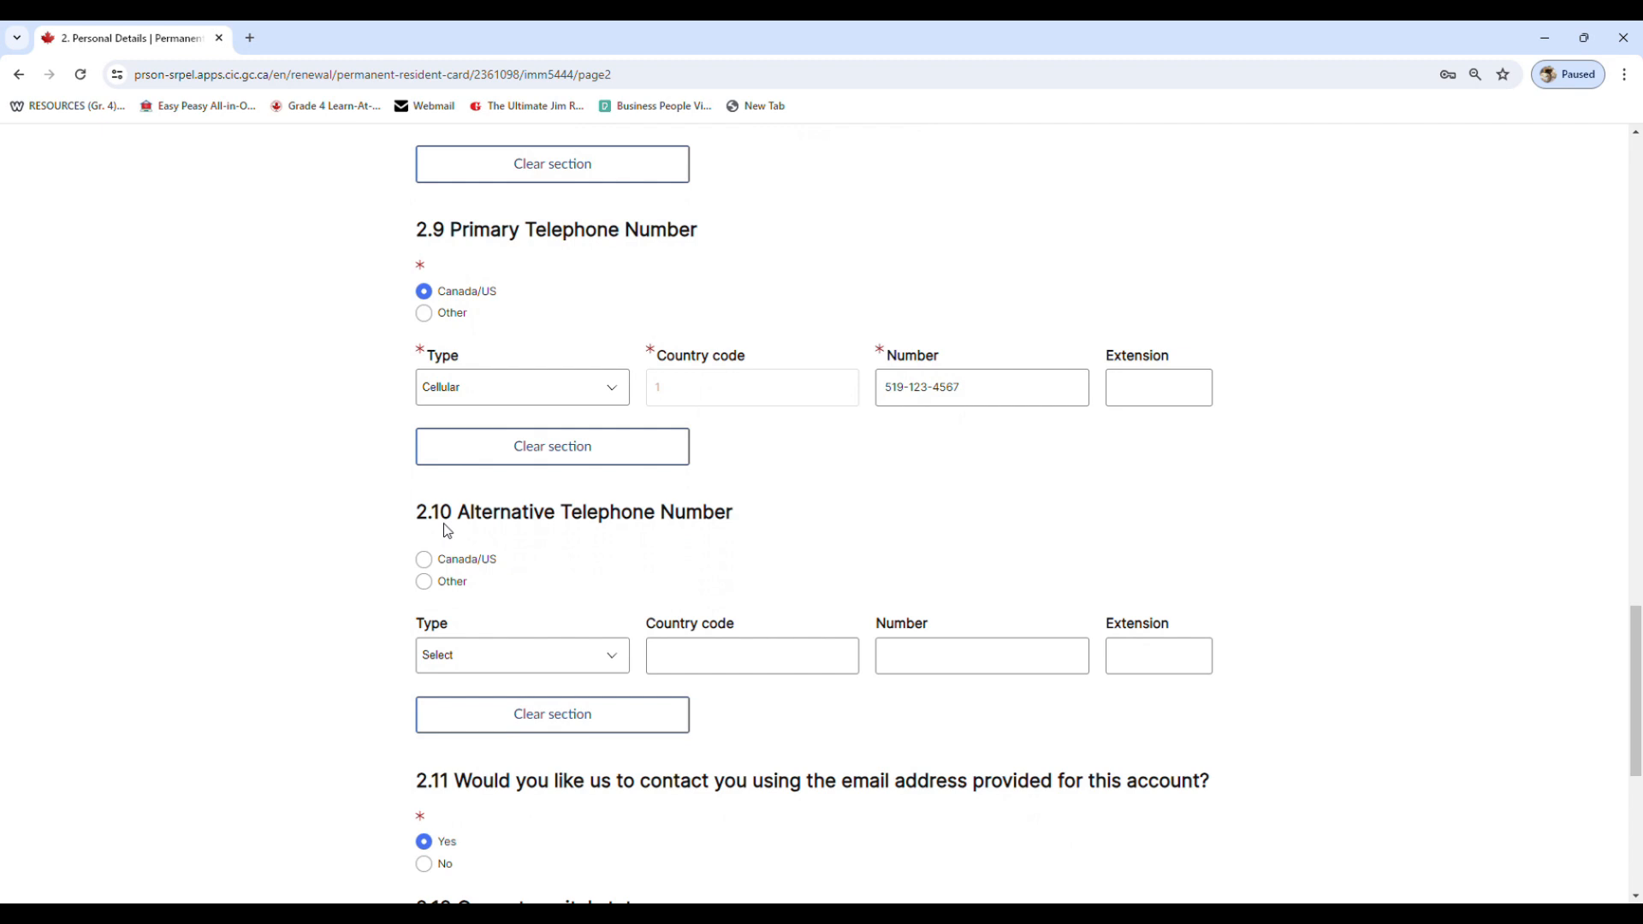
scroll(609, 585, down, 4)
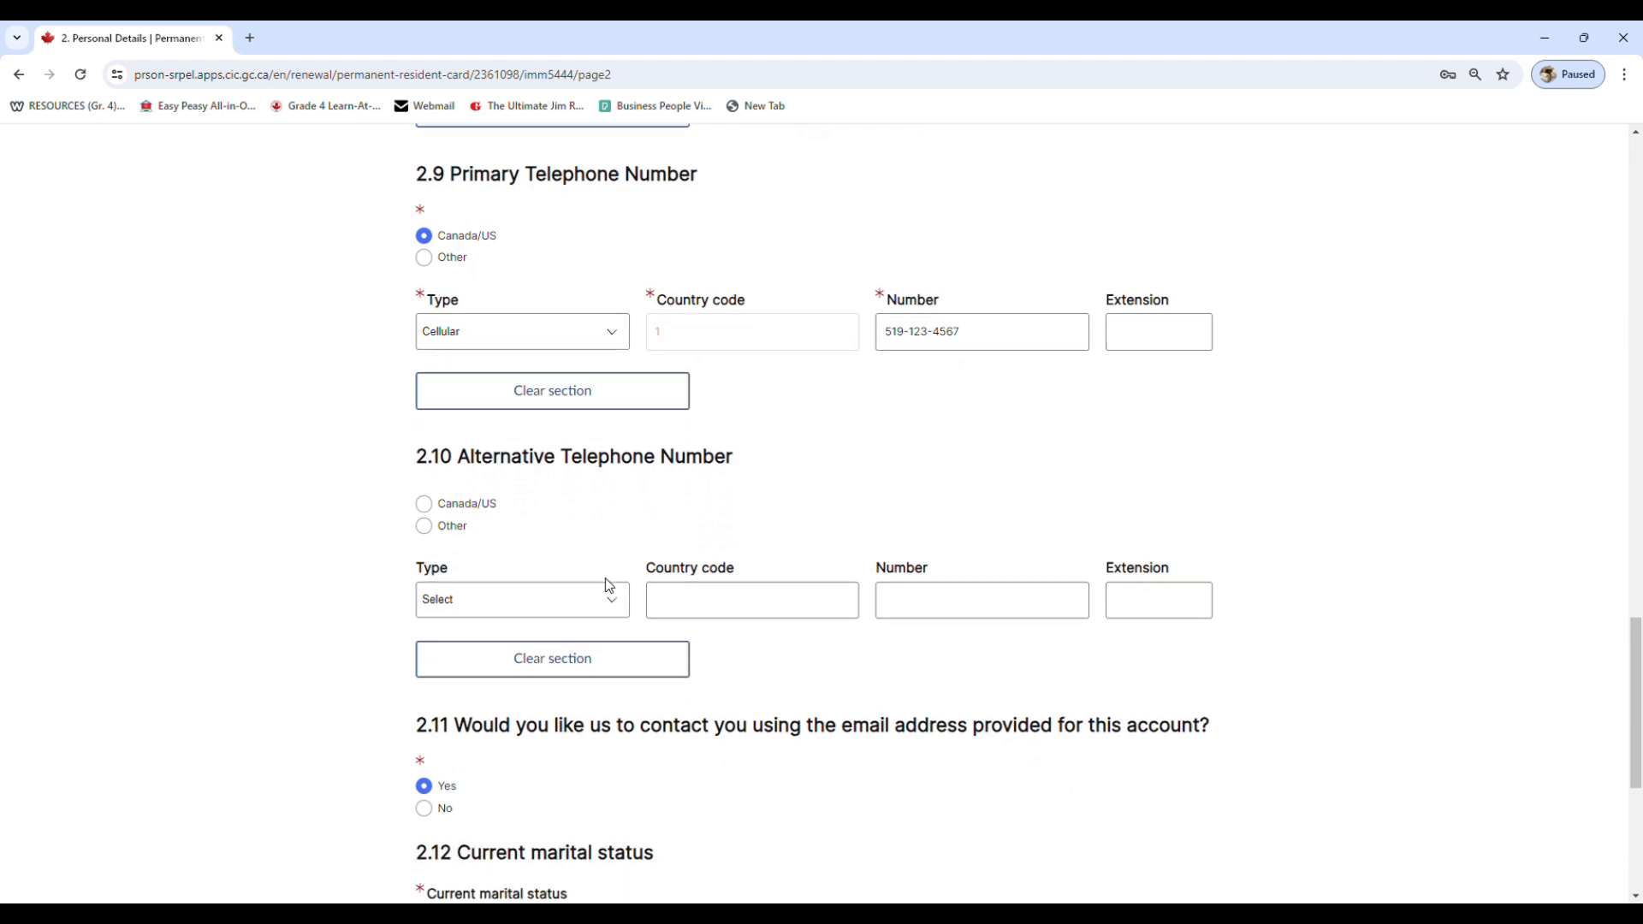
scroll(444, 517, down, 1)
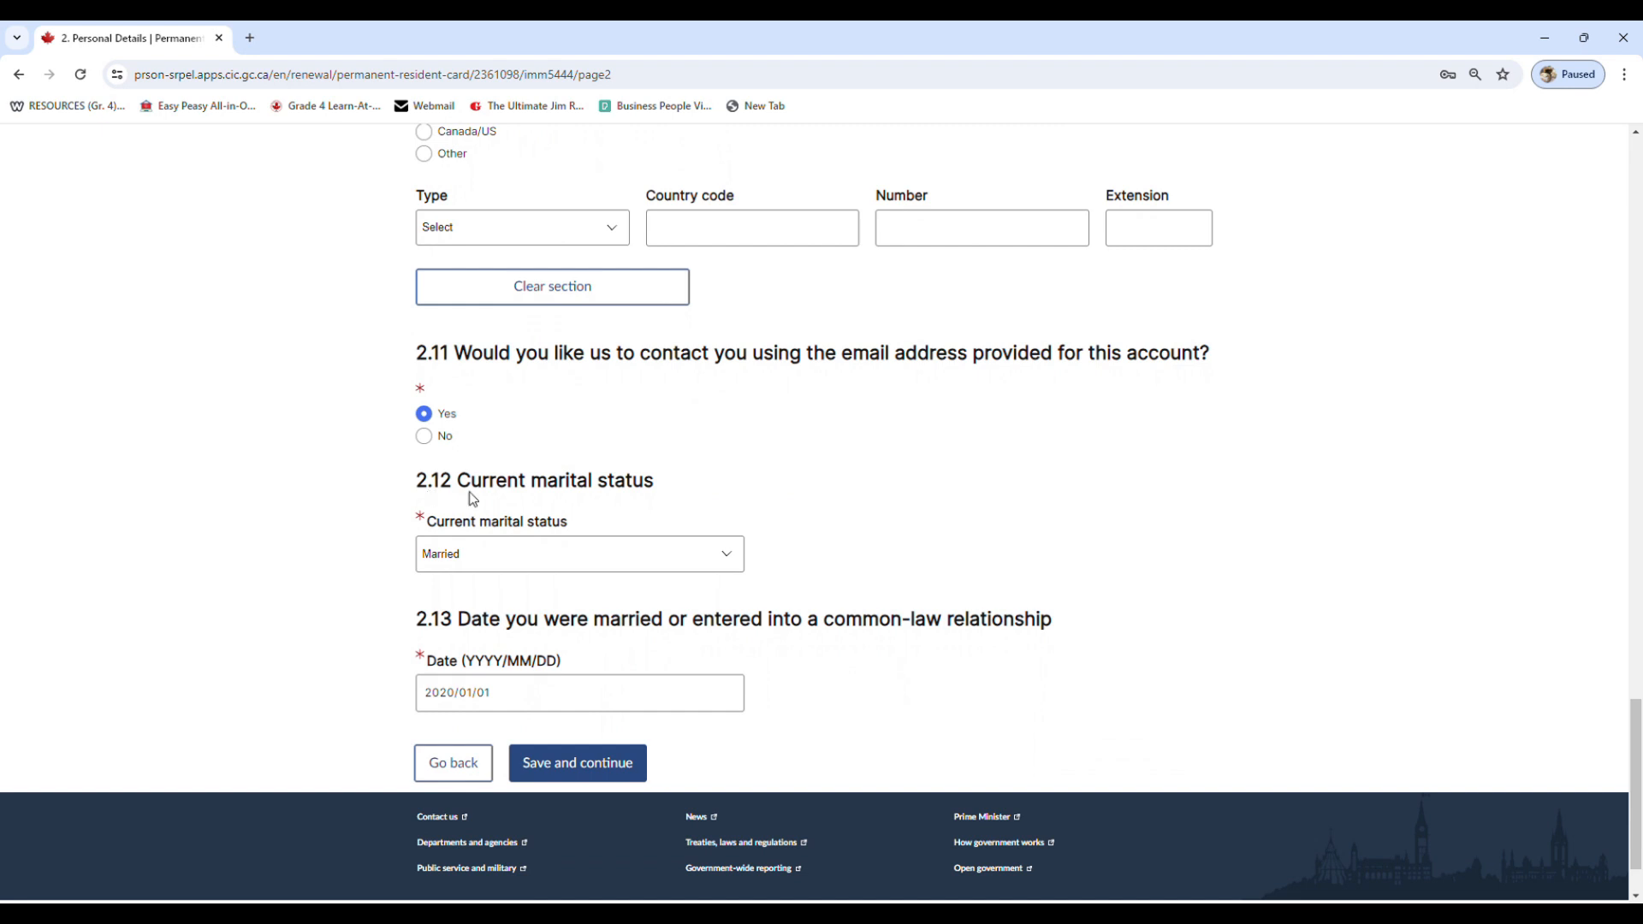
click(531, 557)
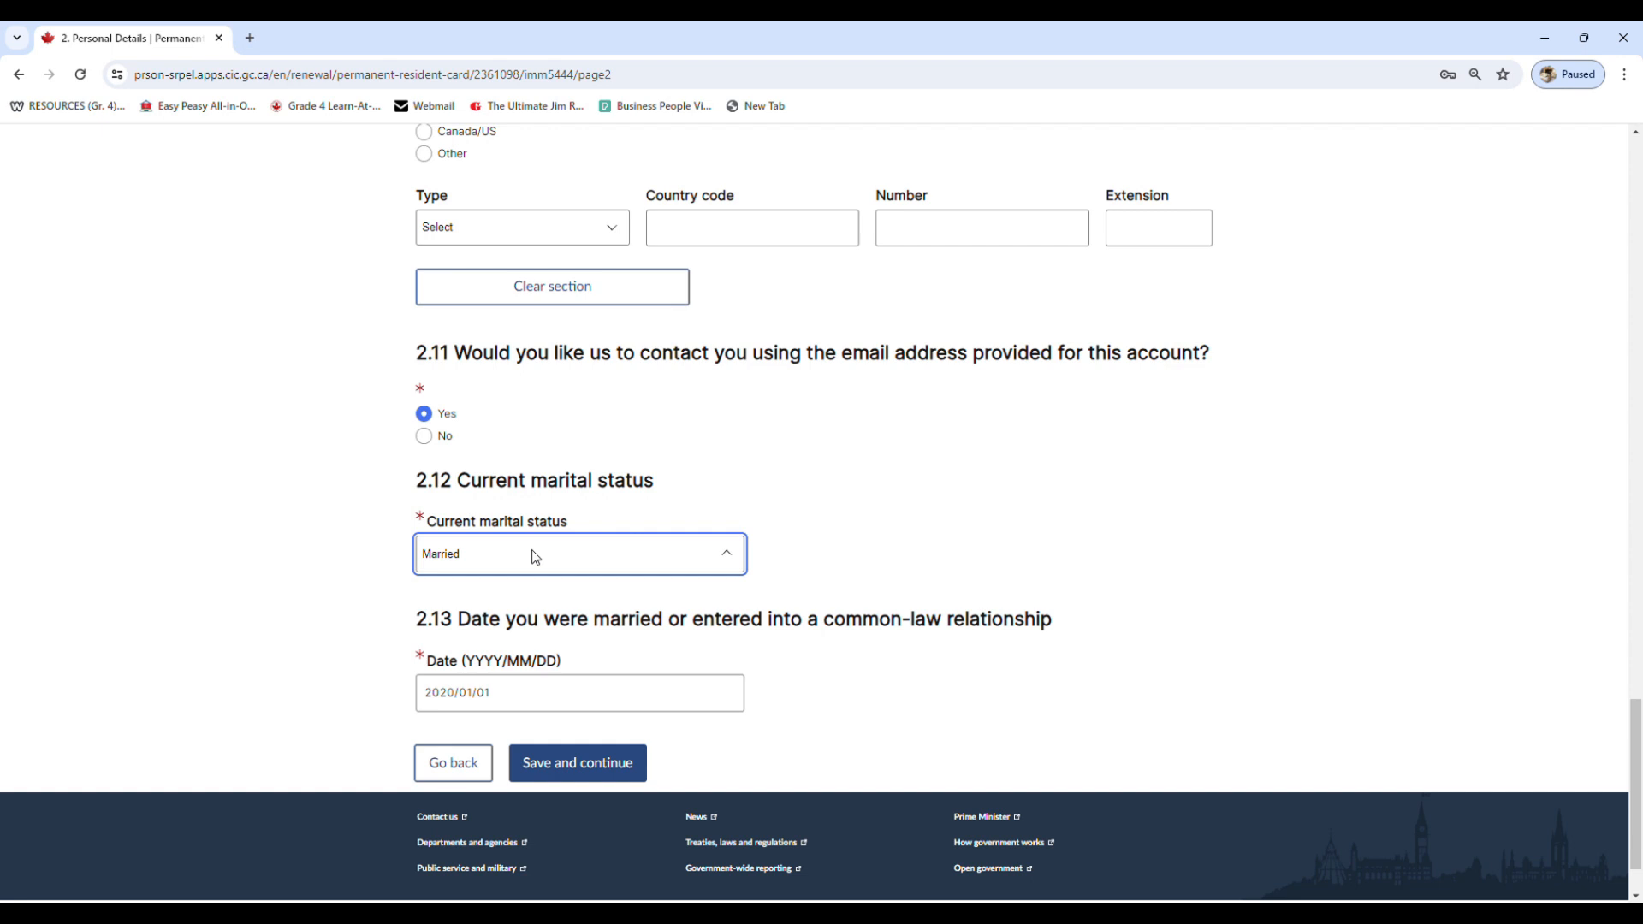
click(712, 530)
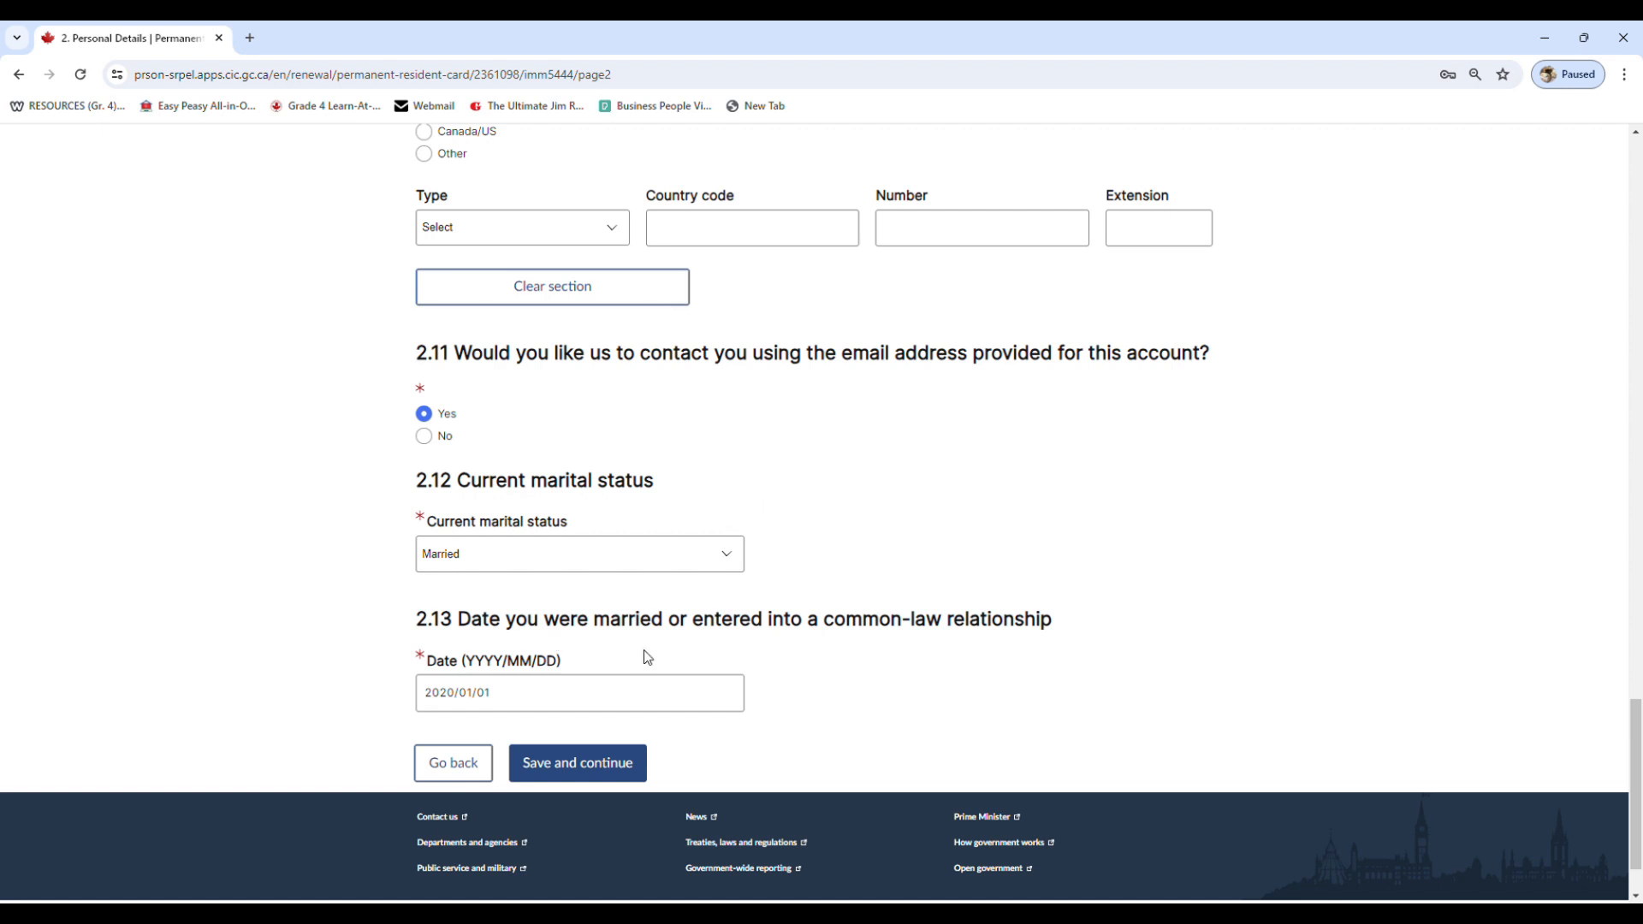
scroll(564, 693, down, 1)
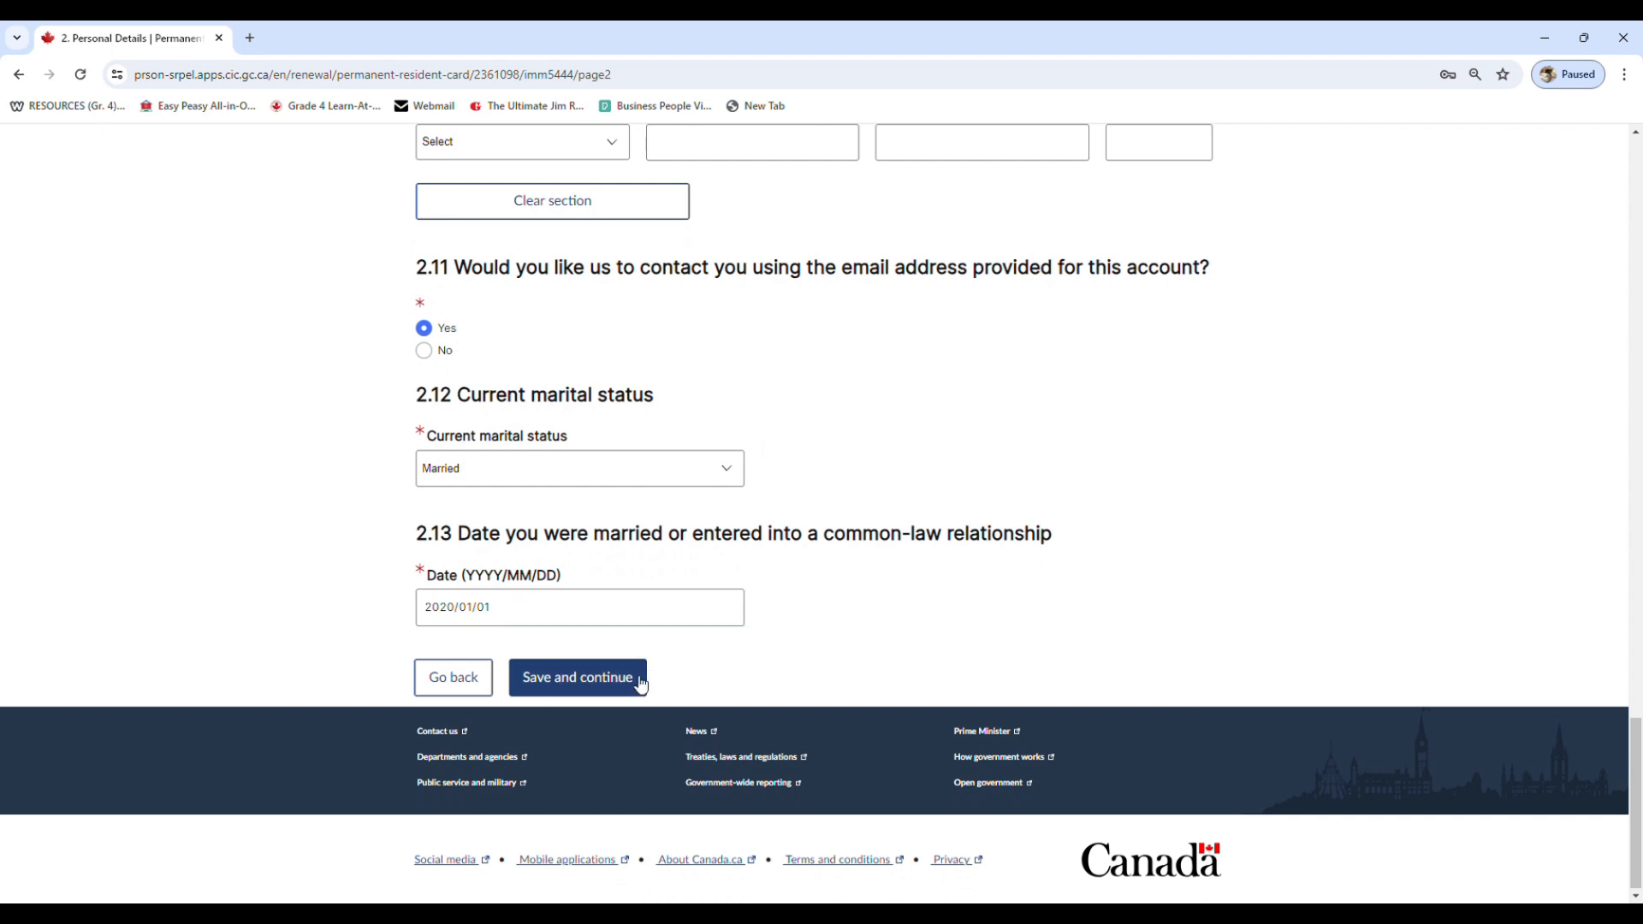
click(594, 686)
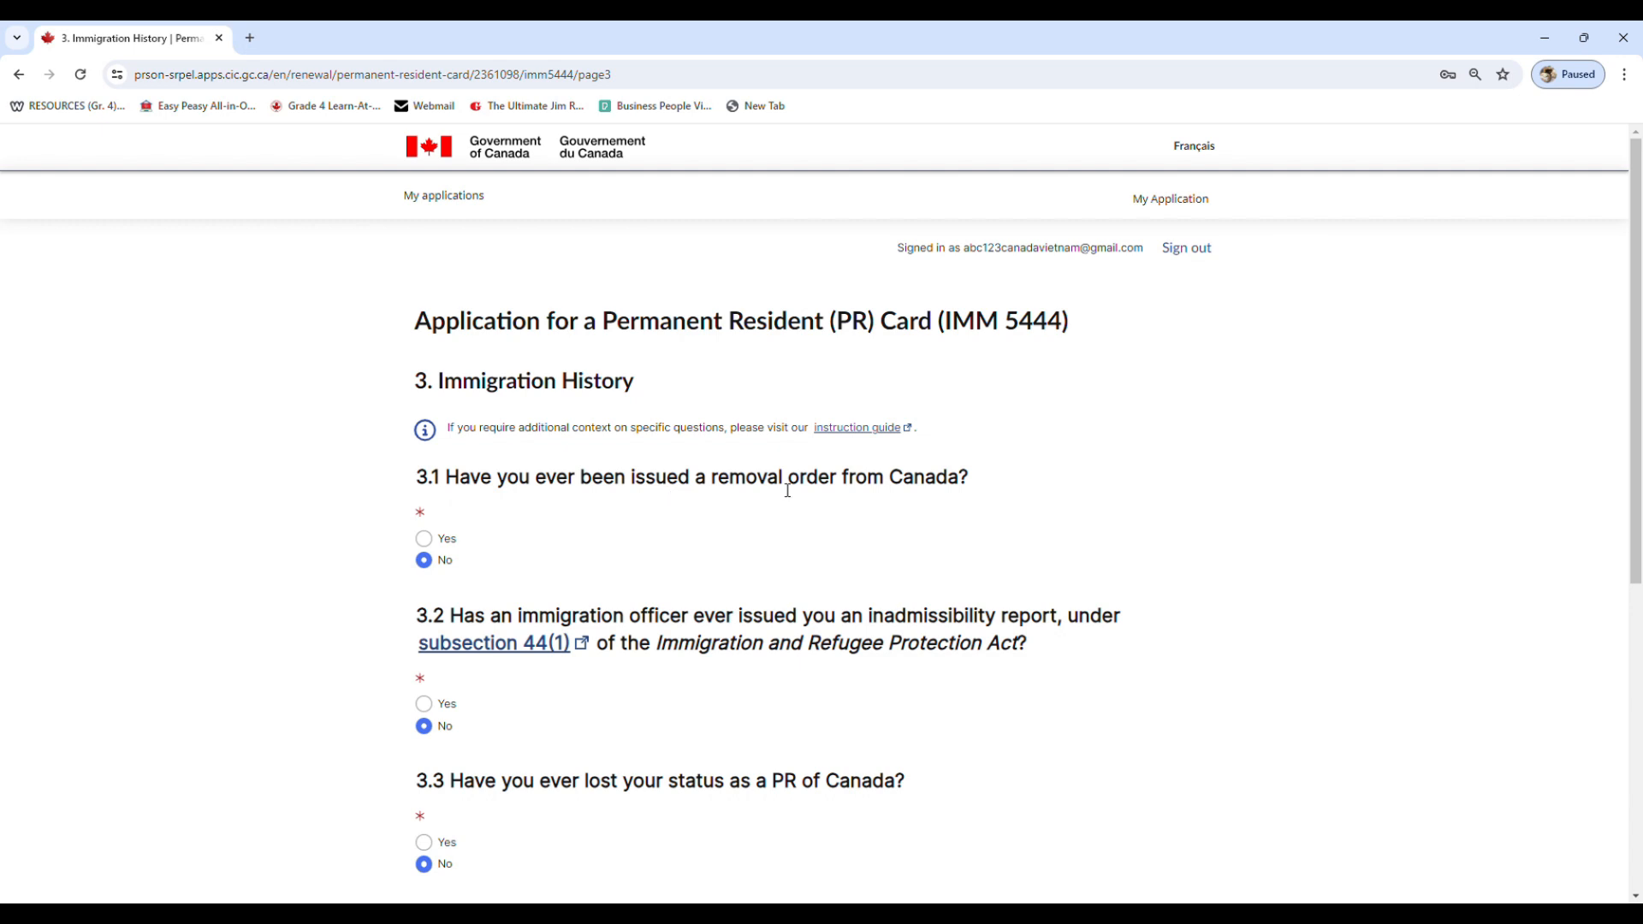
Review the Immigration History page's removal order, inadmissibility, PR status, appeal and travel document questions, then save and continue
scroll(439, 539, down, 1)
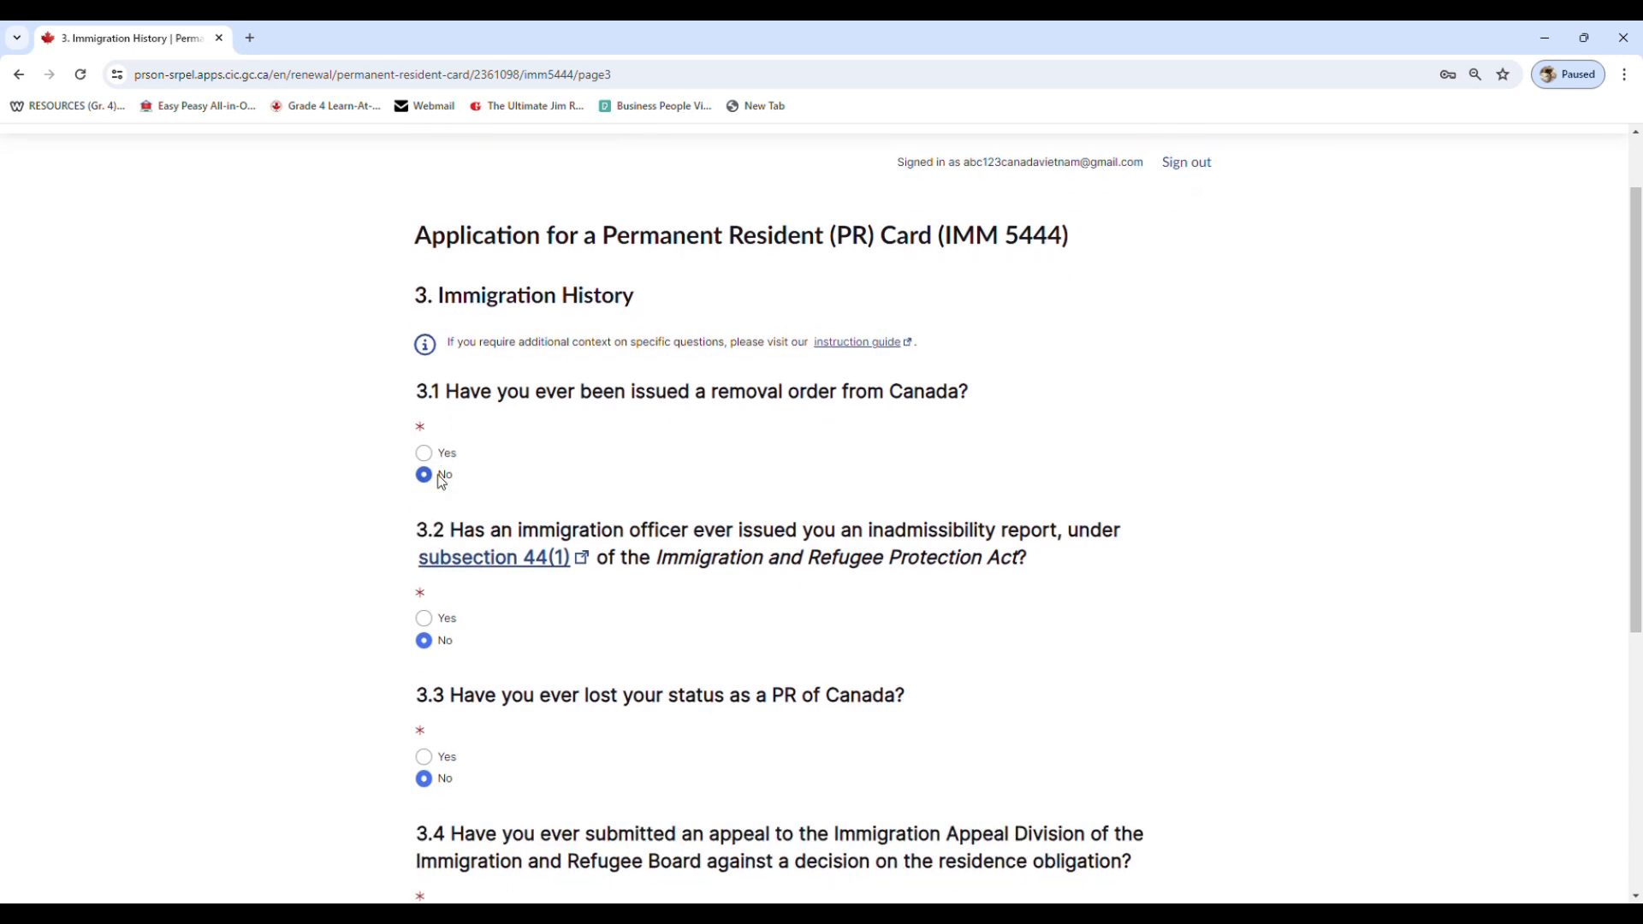
scroll(438, 474, down, 2)
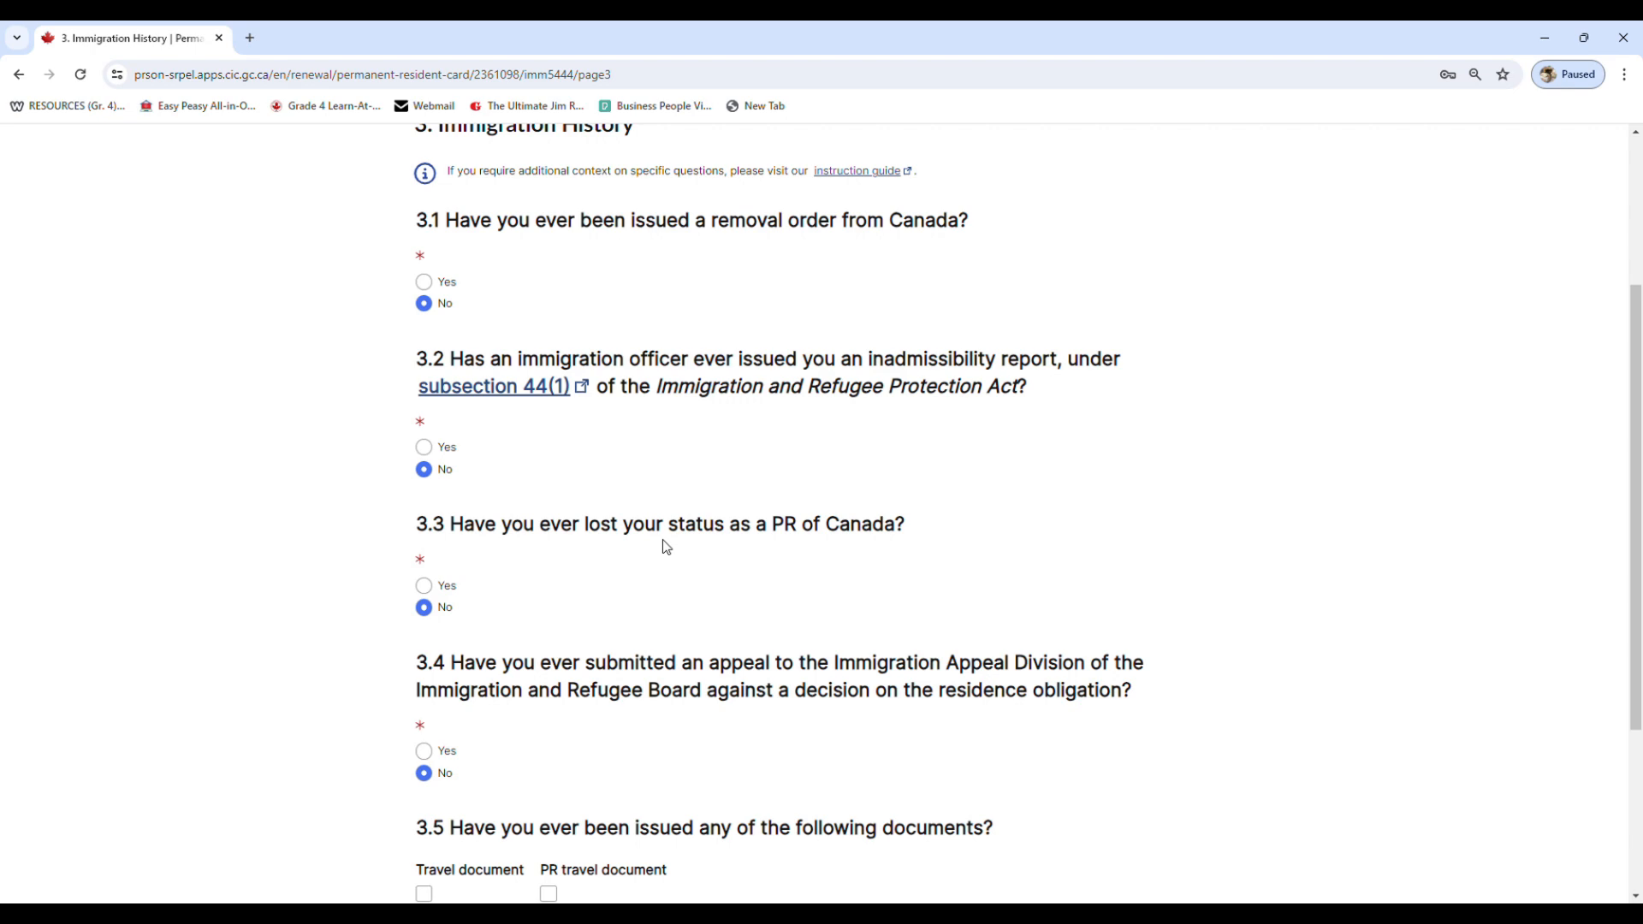
scroll(433, 616, down, 2)
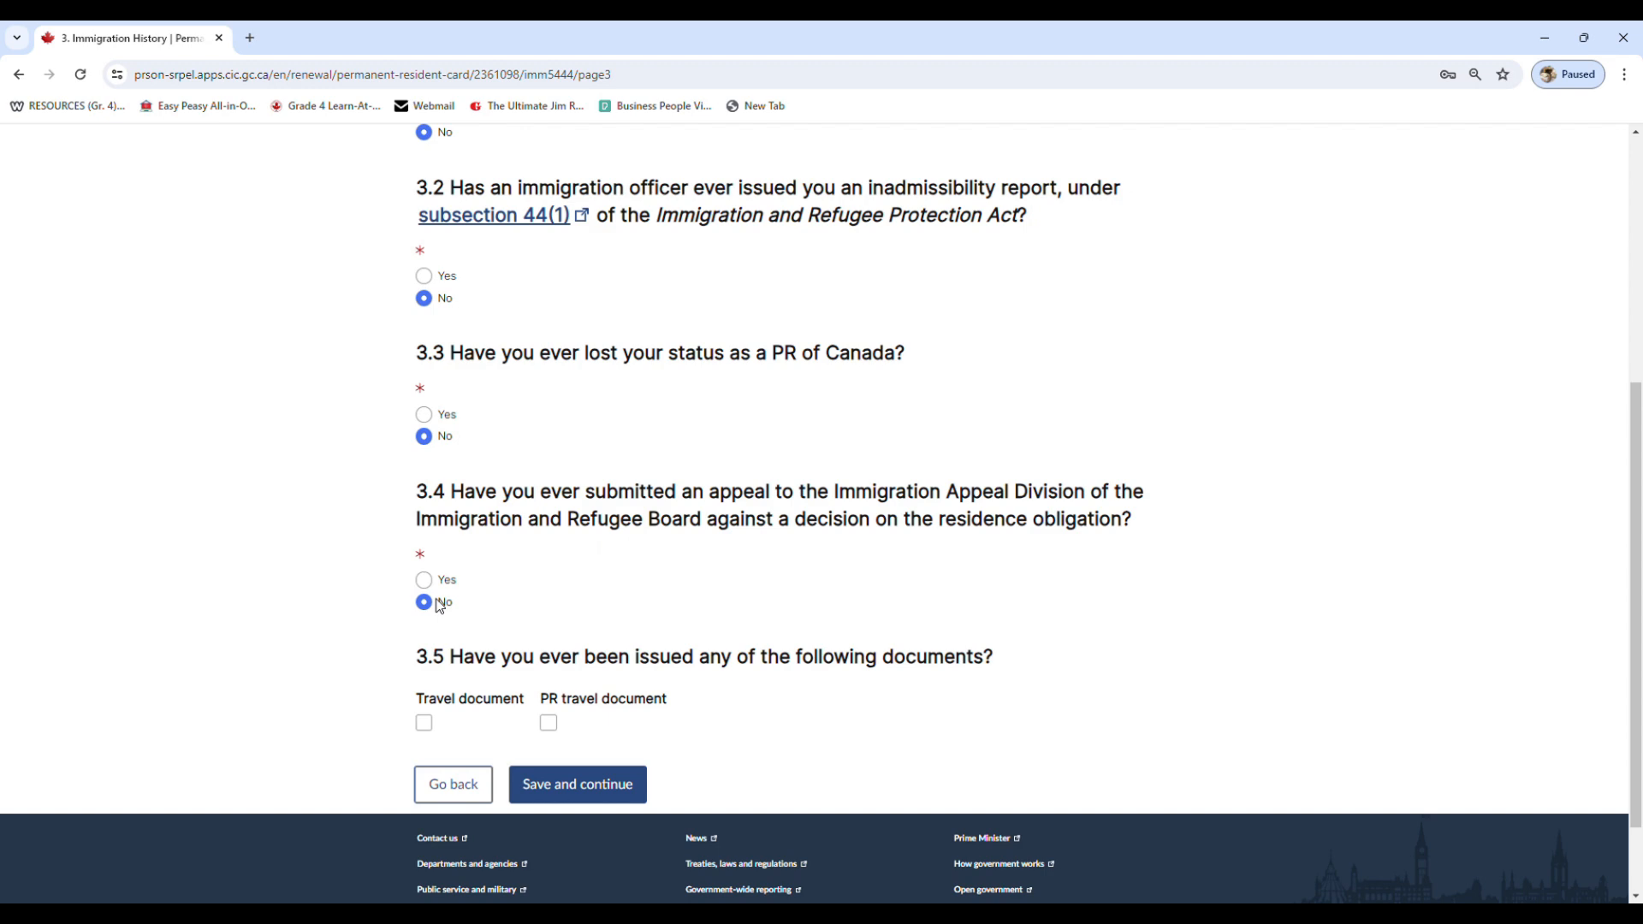
scroll(438, 606, down, 2)
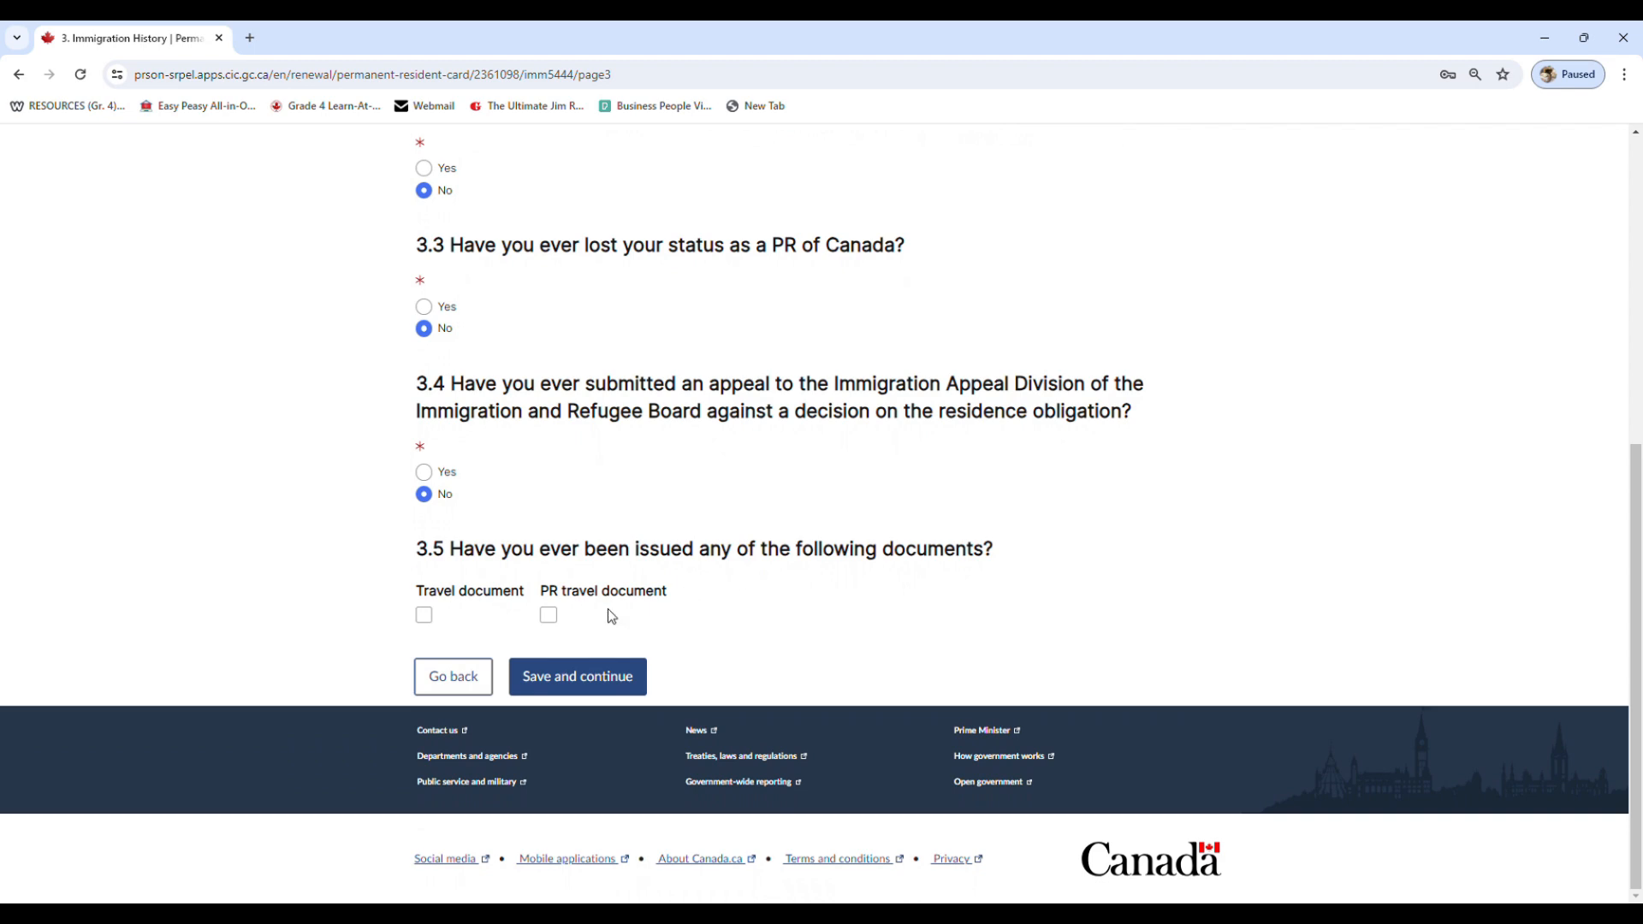
click(597, 694)
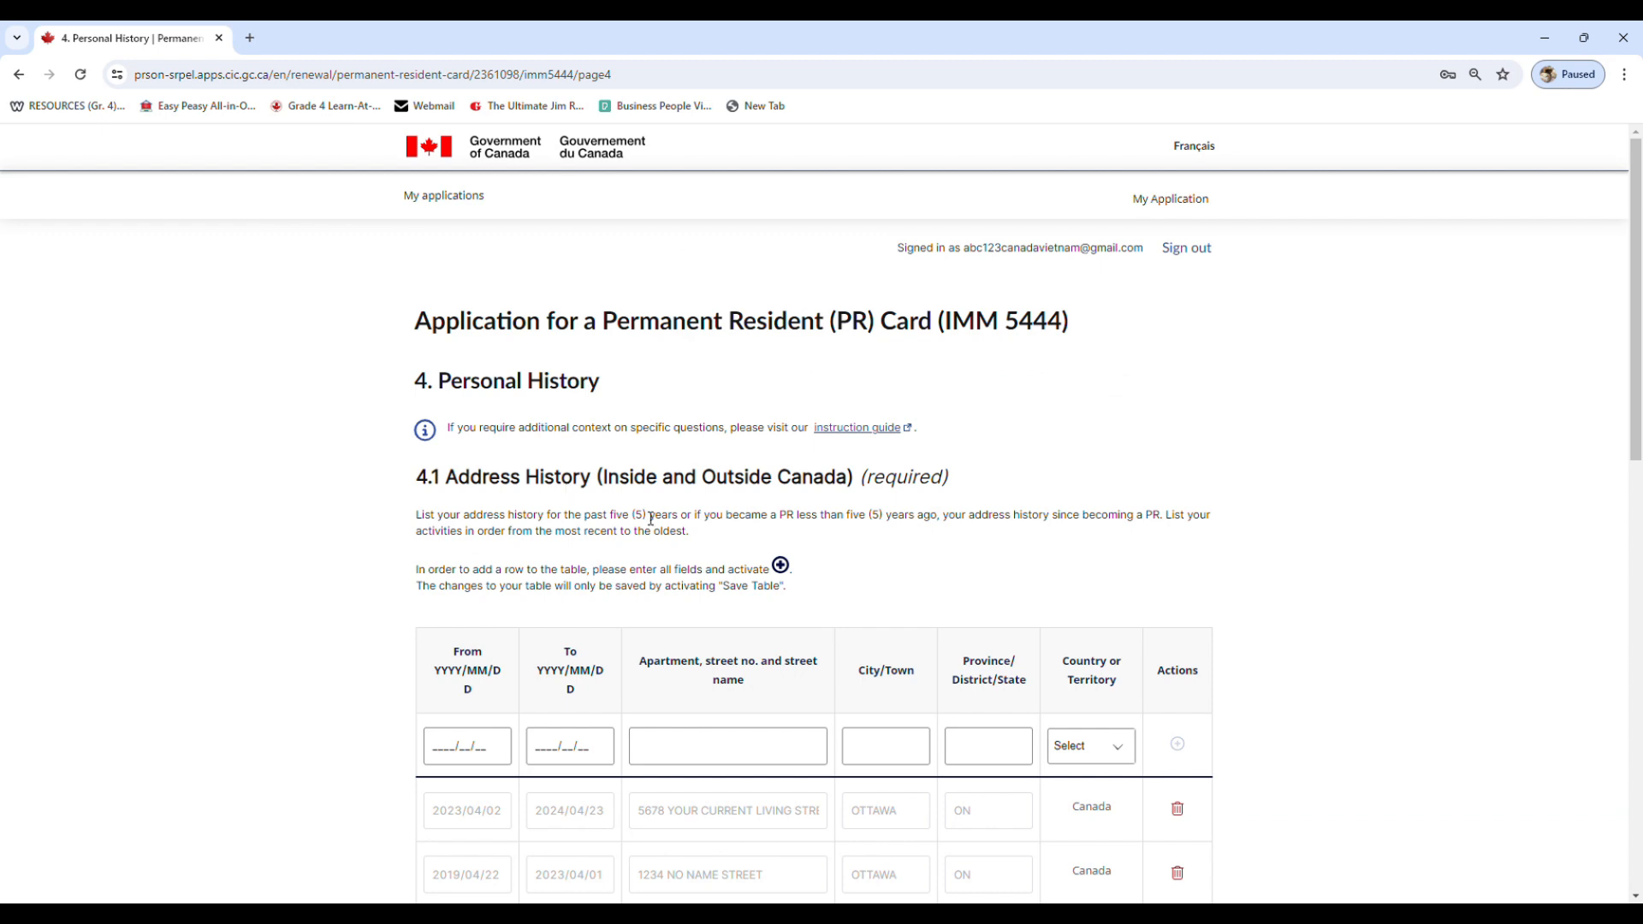
Review the Personal History page's address history and work and educational history tables, then save and continue
drag(608, 520, 671, 521)
scroll(671, 522, down, 1)
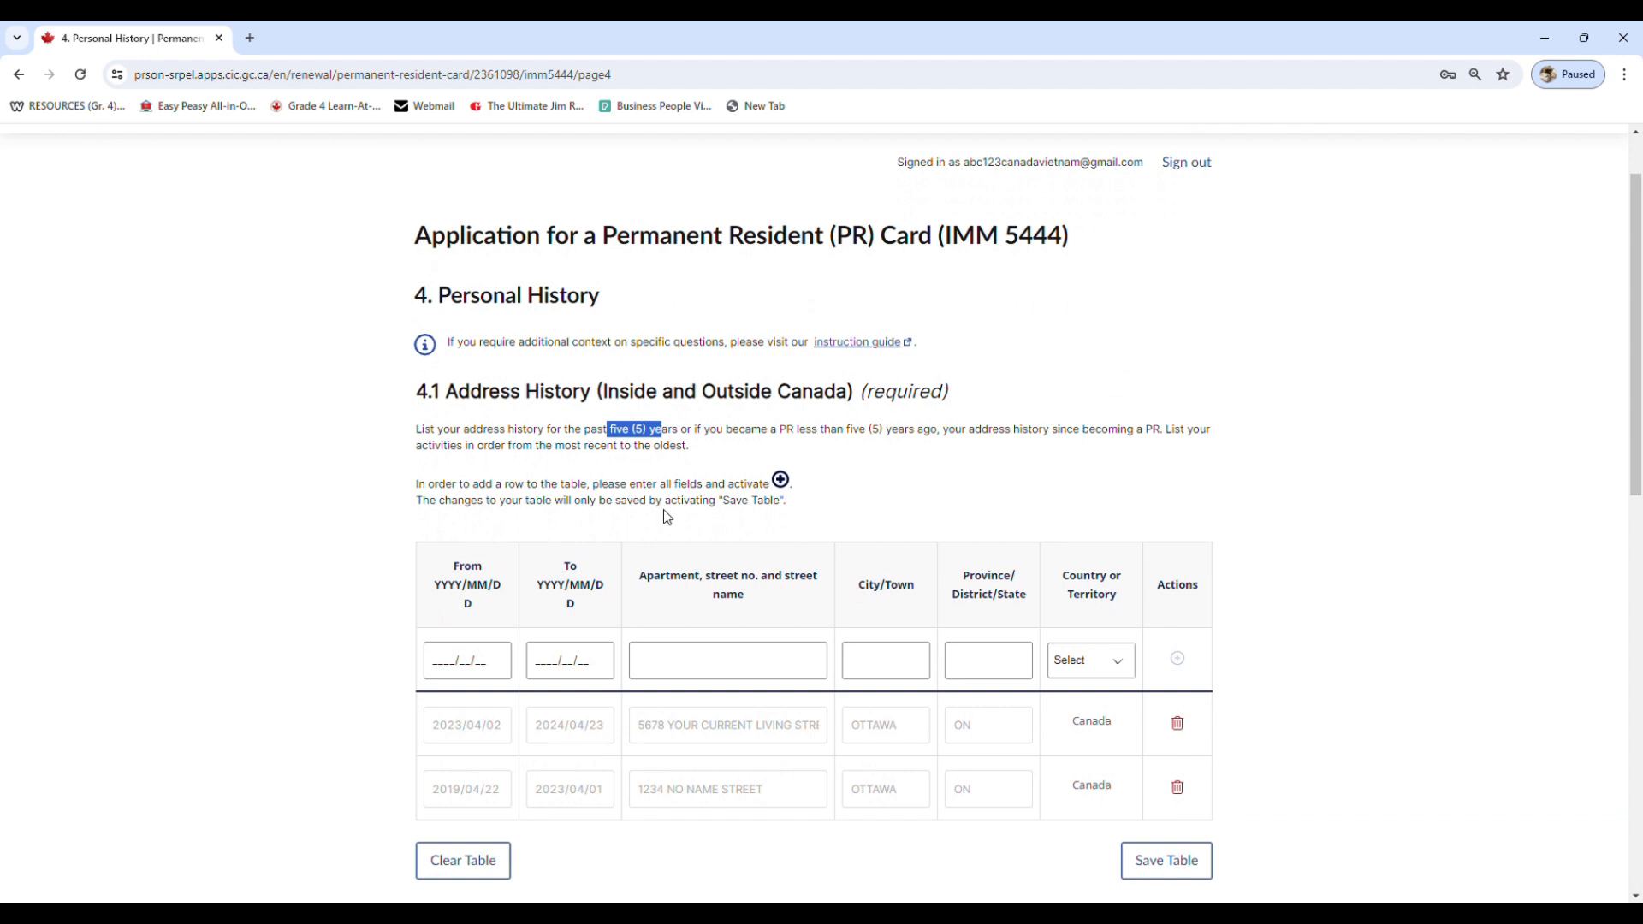
click(661, 424)
scroll(660, 428, down, 3)
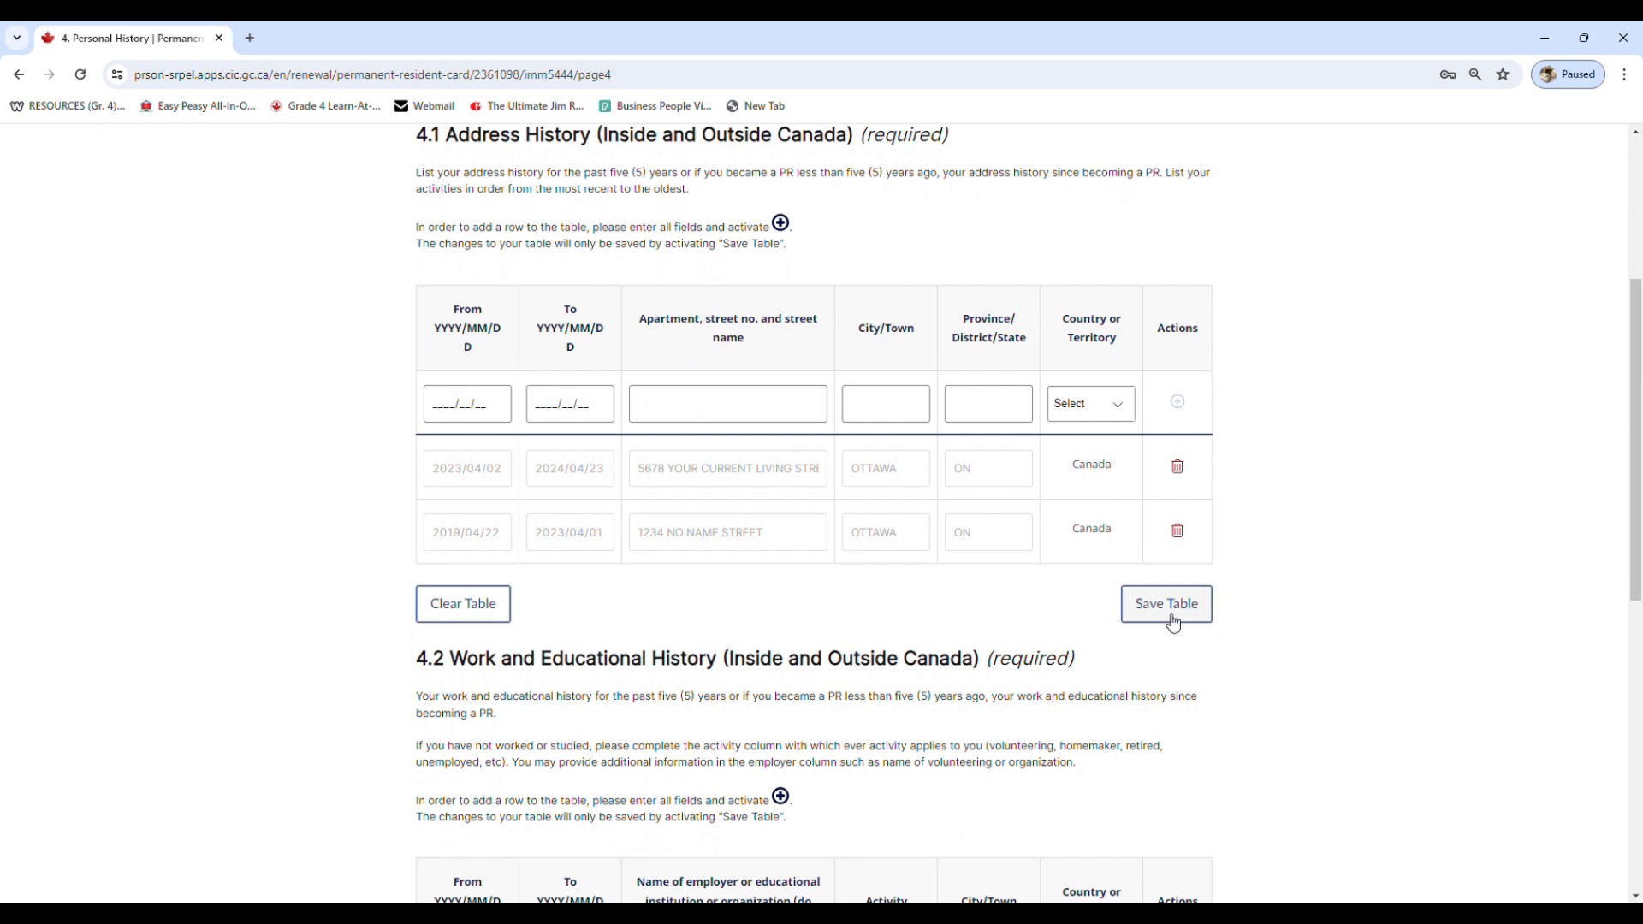
scroll(1095, 623, down, 1)
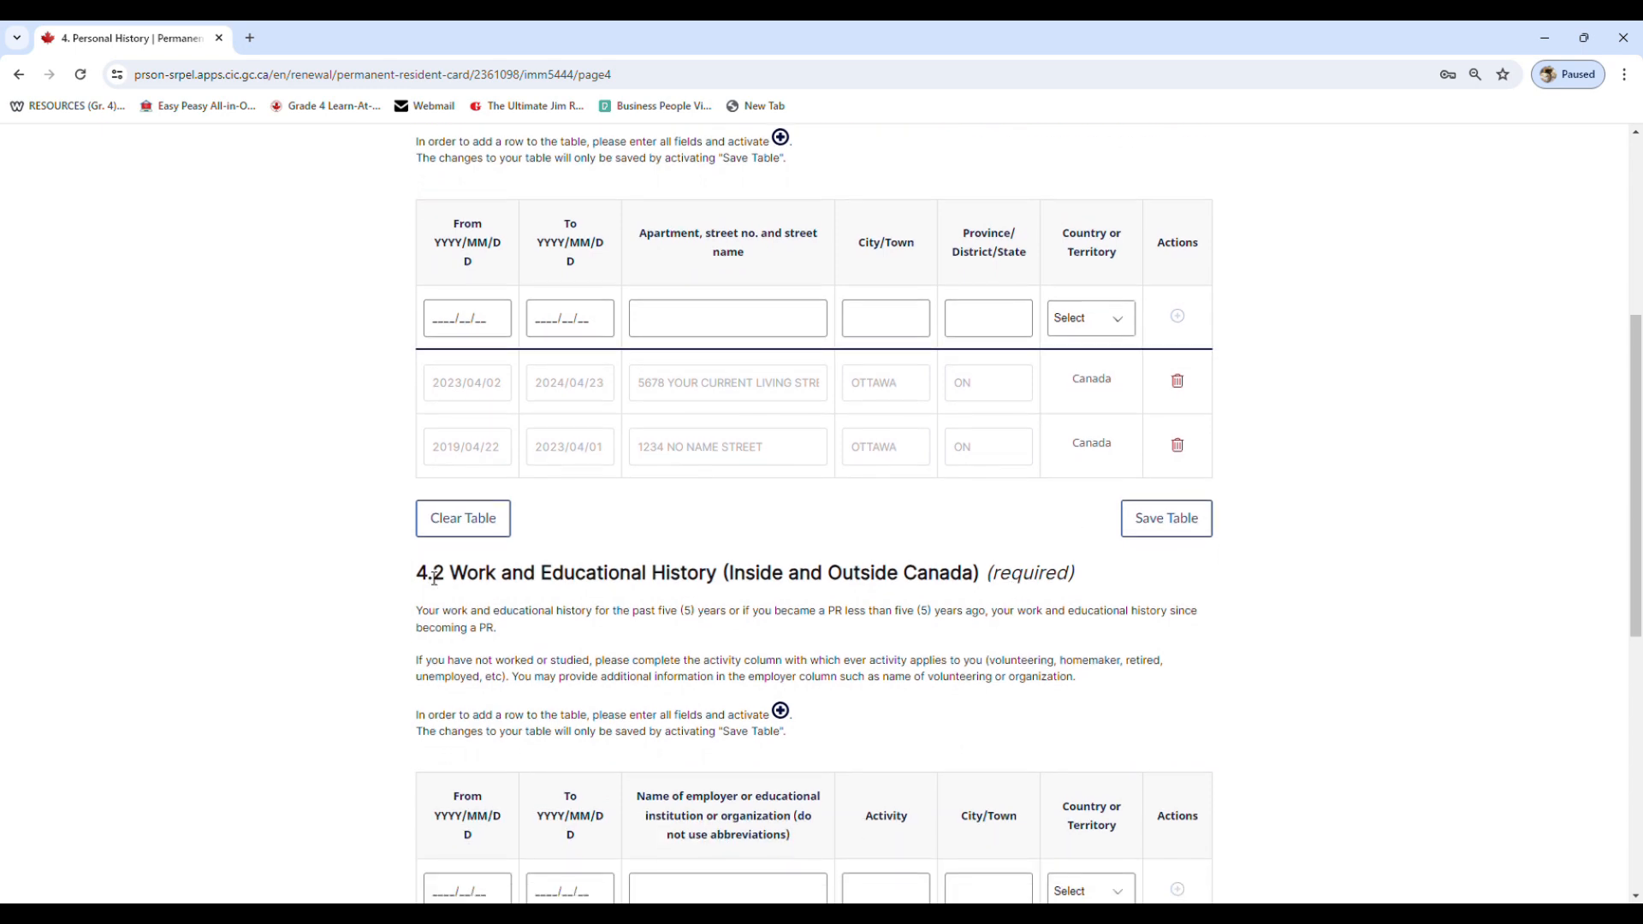
drag(417, 574, 445, 576)
drag(639, 612, 719, 617)
click(719, 618)
scroll(718, 617, down, 6)
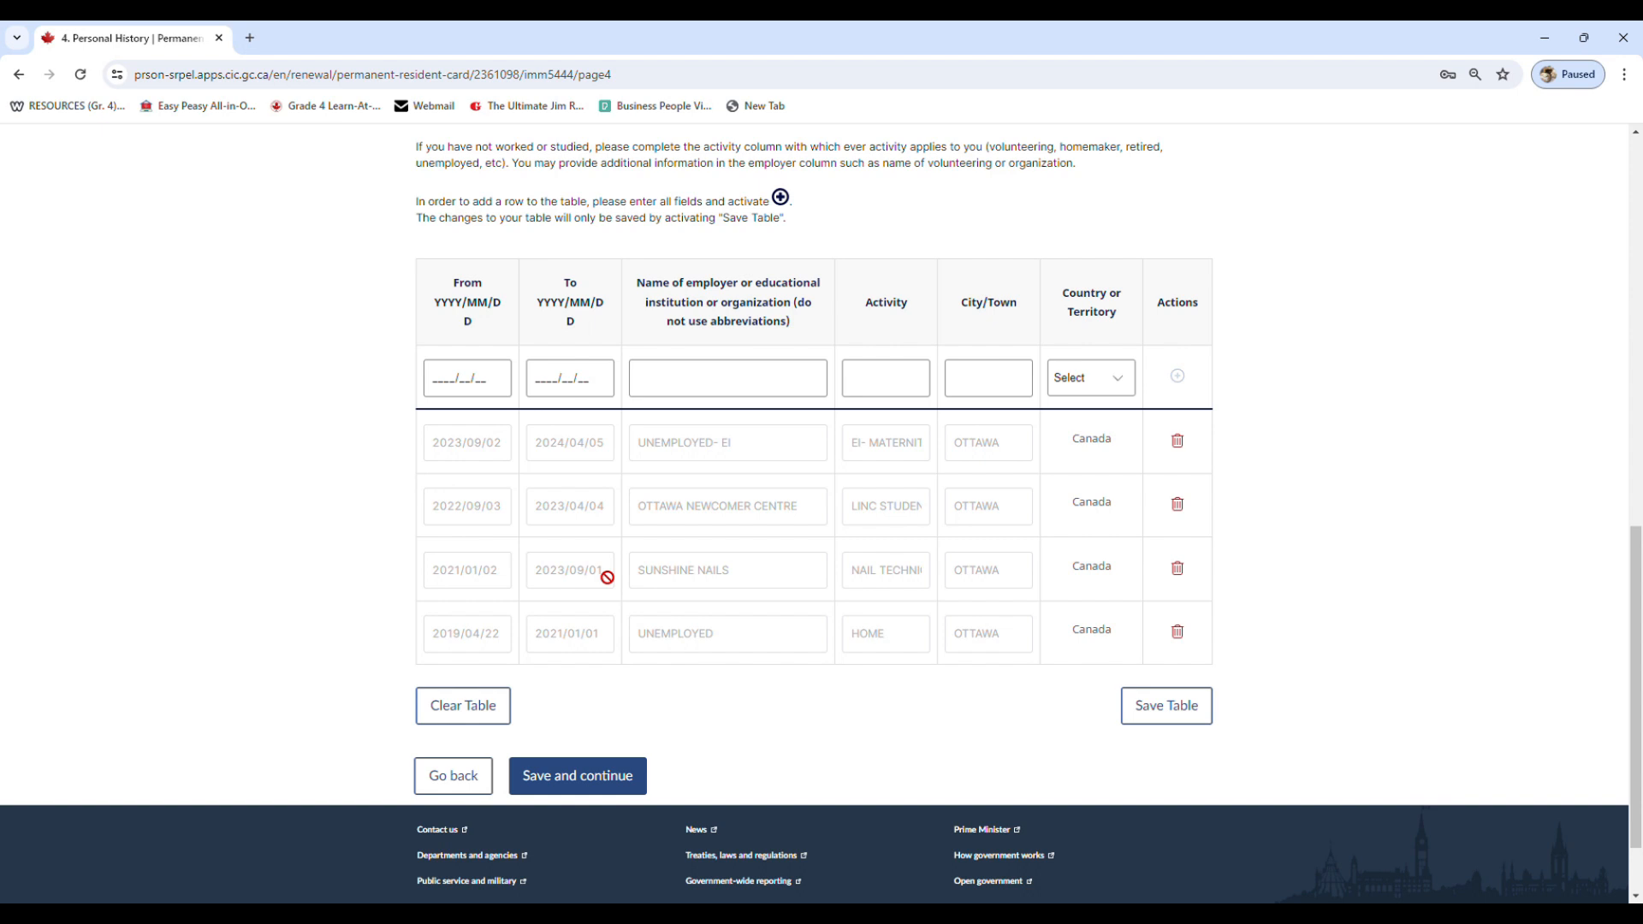
scroll(608, 577, up, 1)
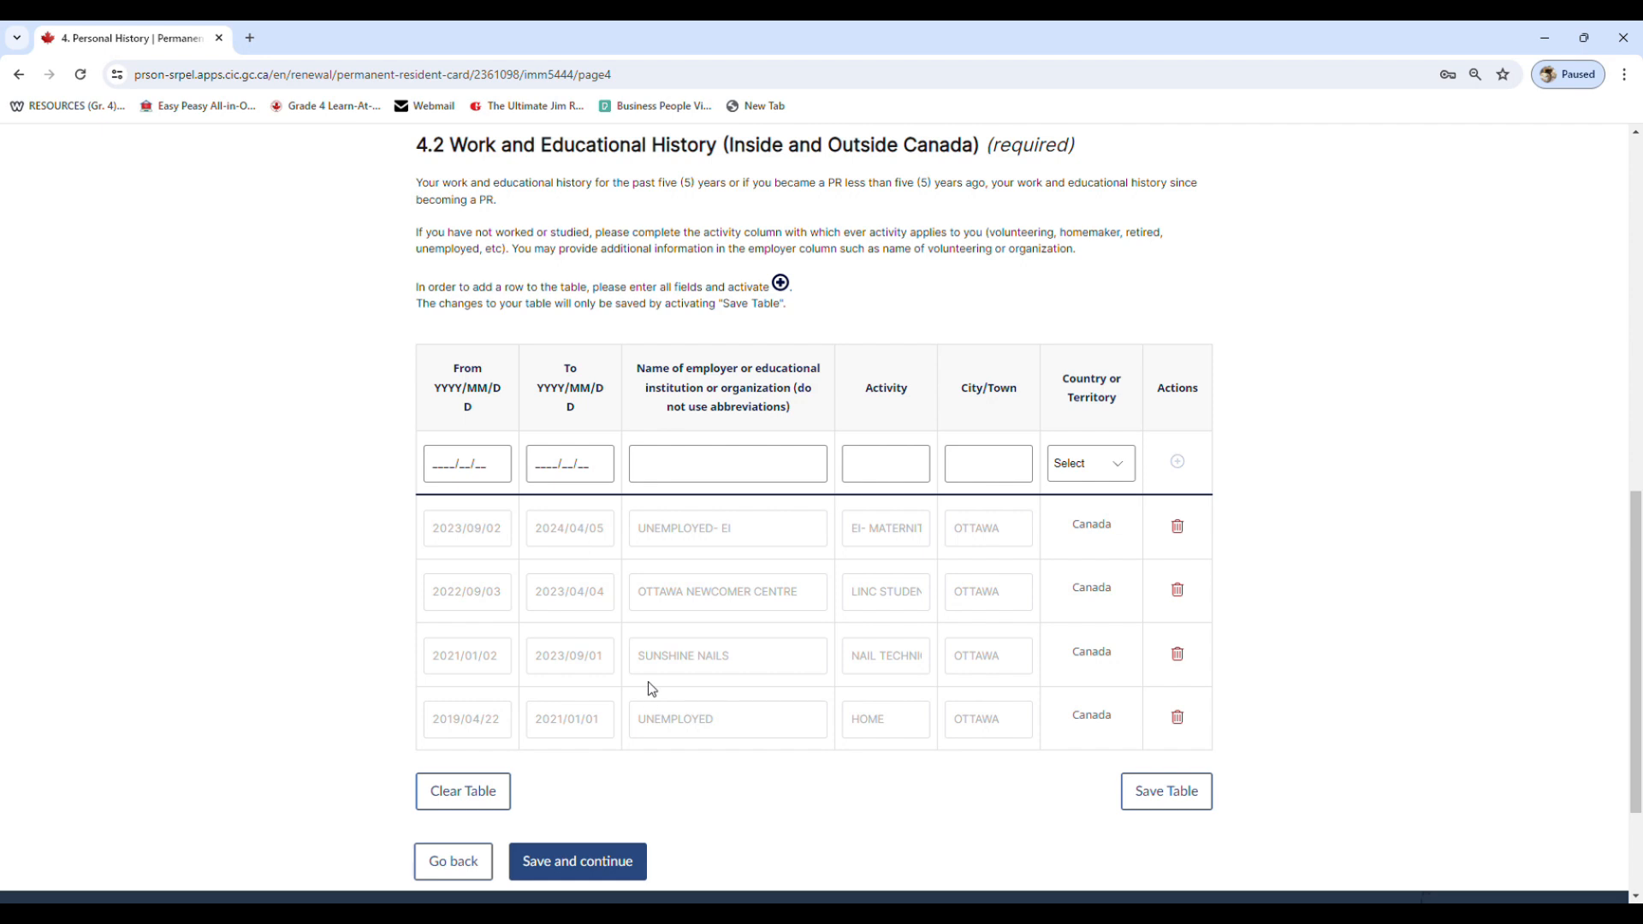
scroll(649, 685, down, 2)
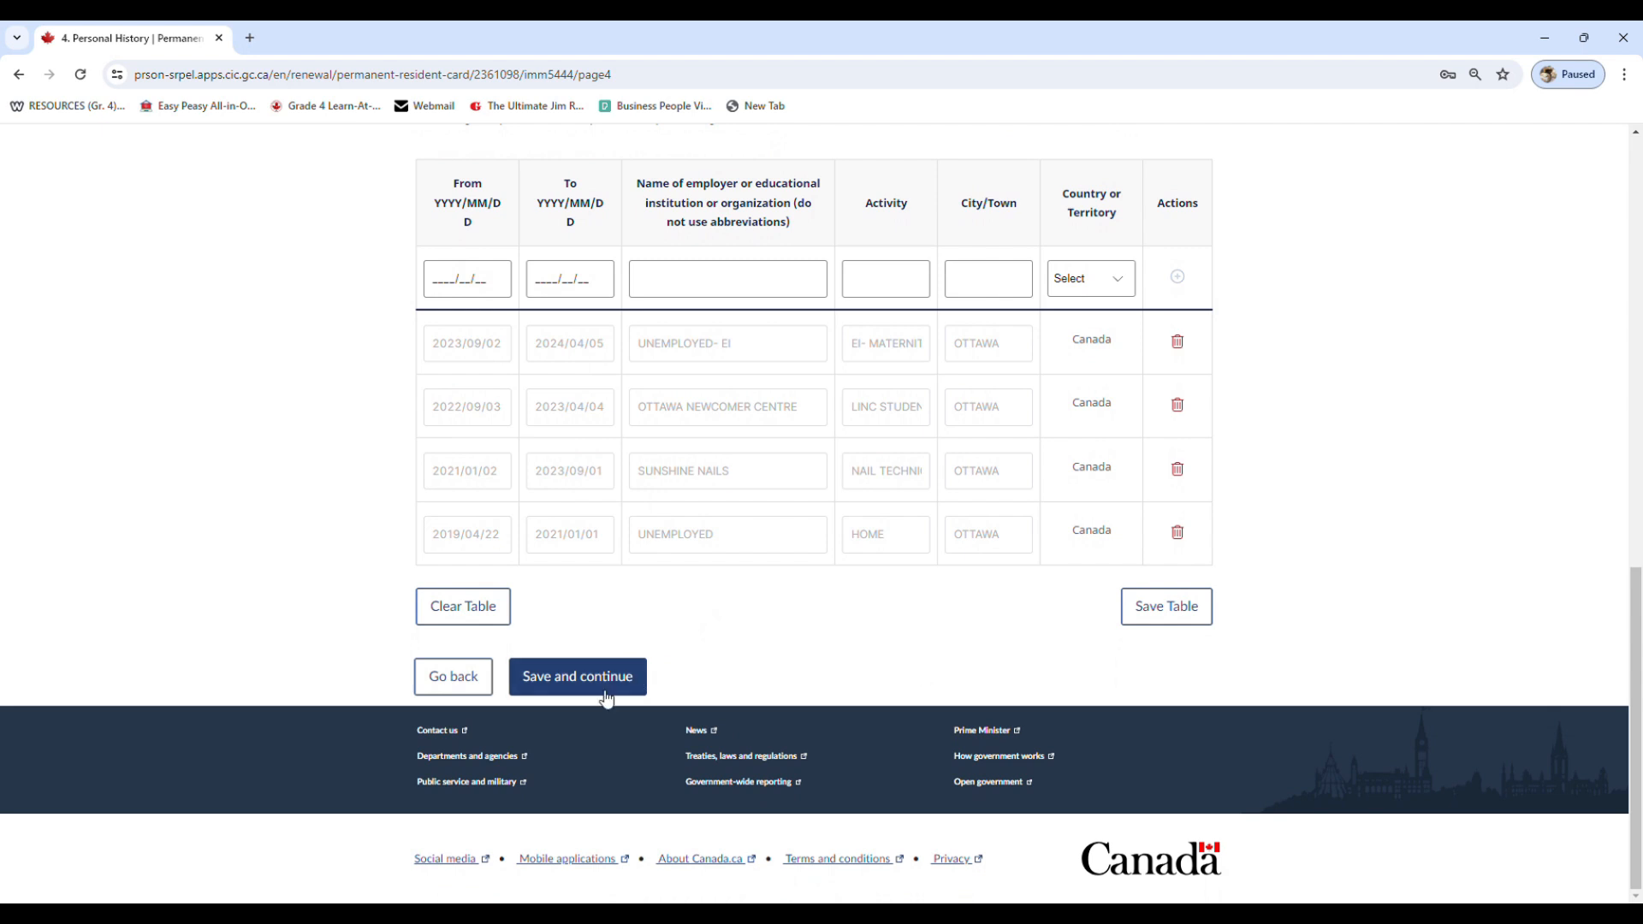
click(590, 685)
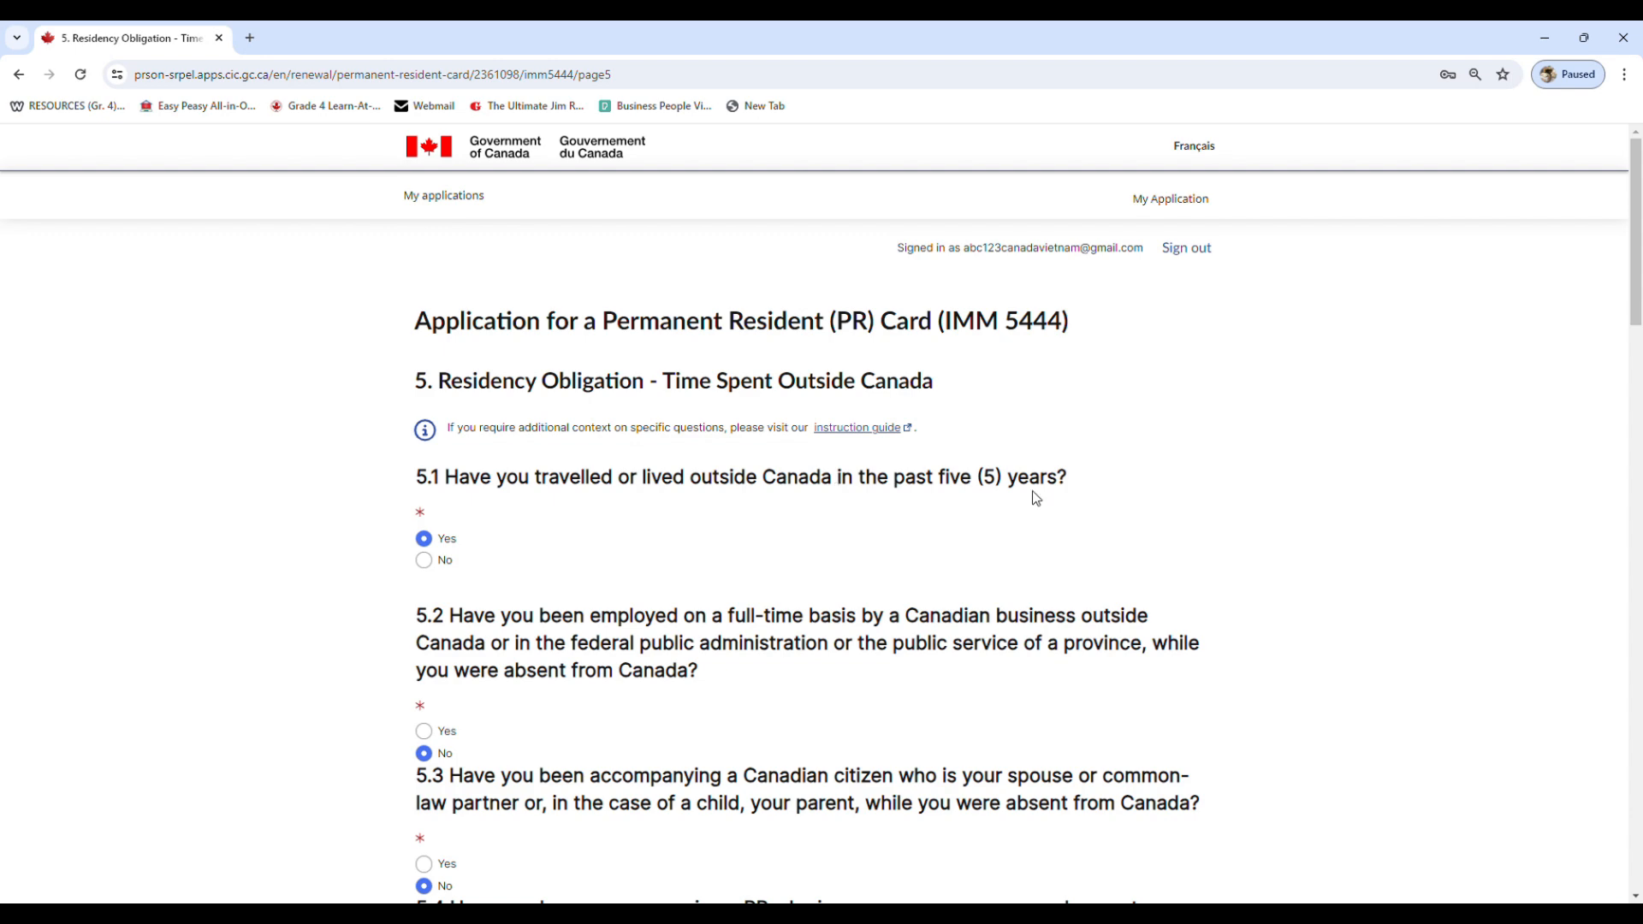
Review the Residency Obligation page's questions 5.1 to 5.4, the assessment period and the absences table
scroll(1056, 496, down, 1)
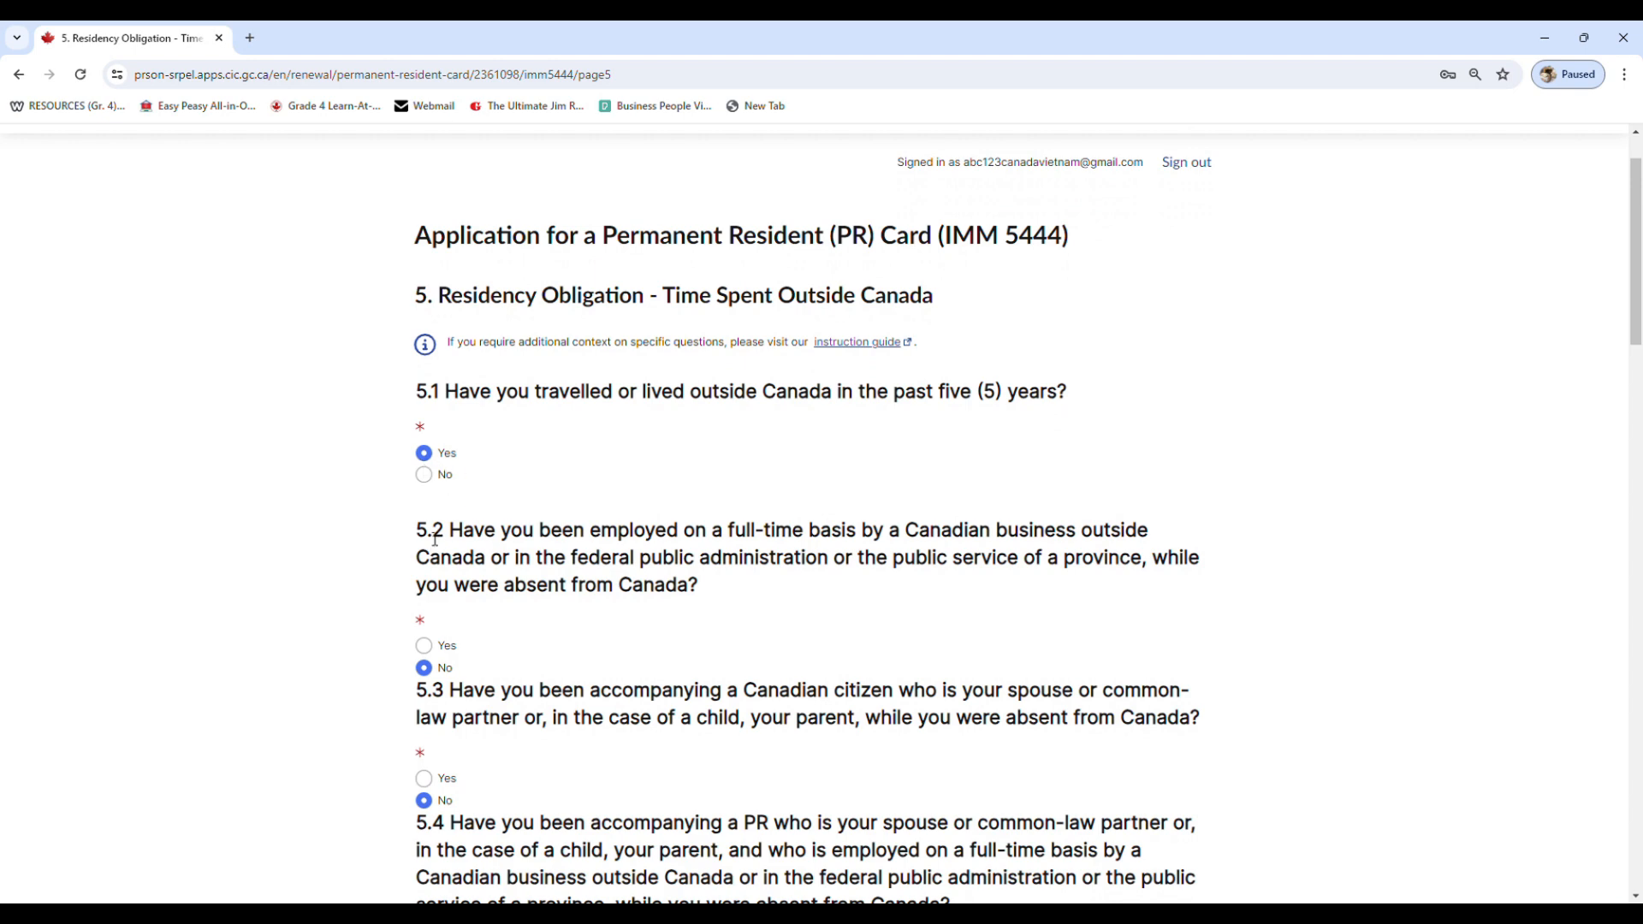
scroll(711, 550, down, 2)
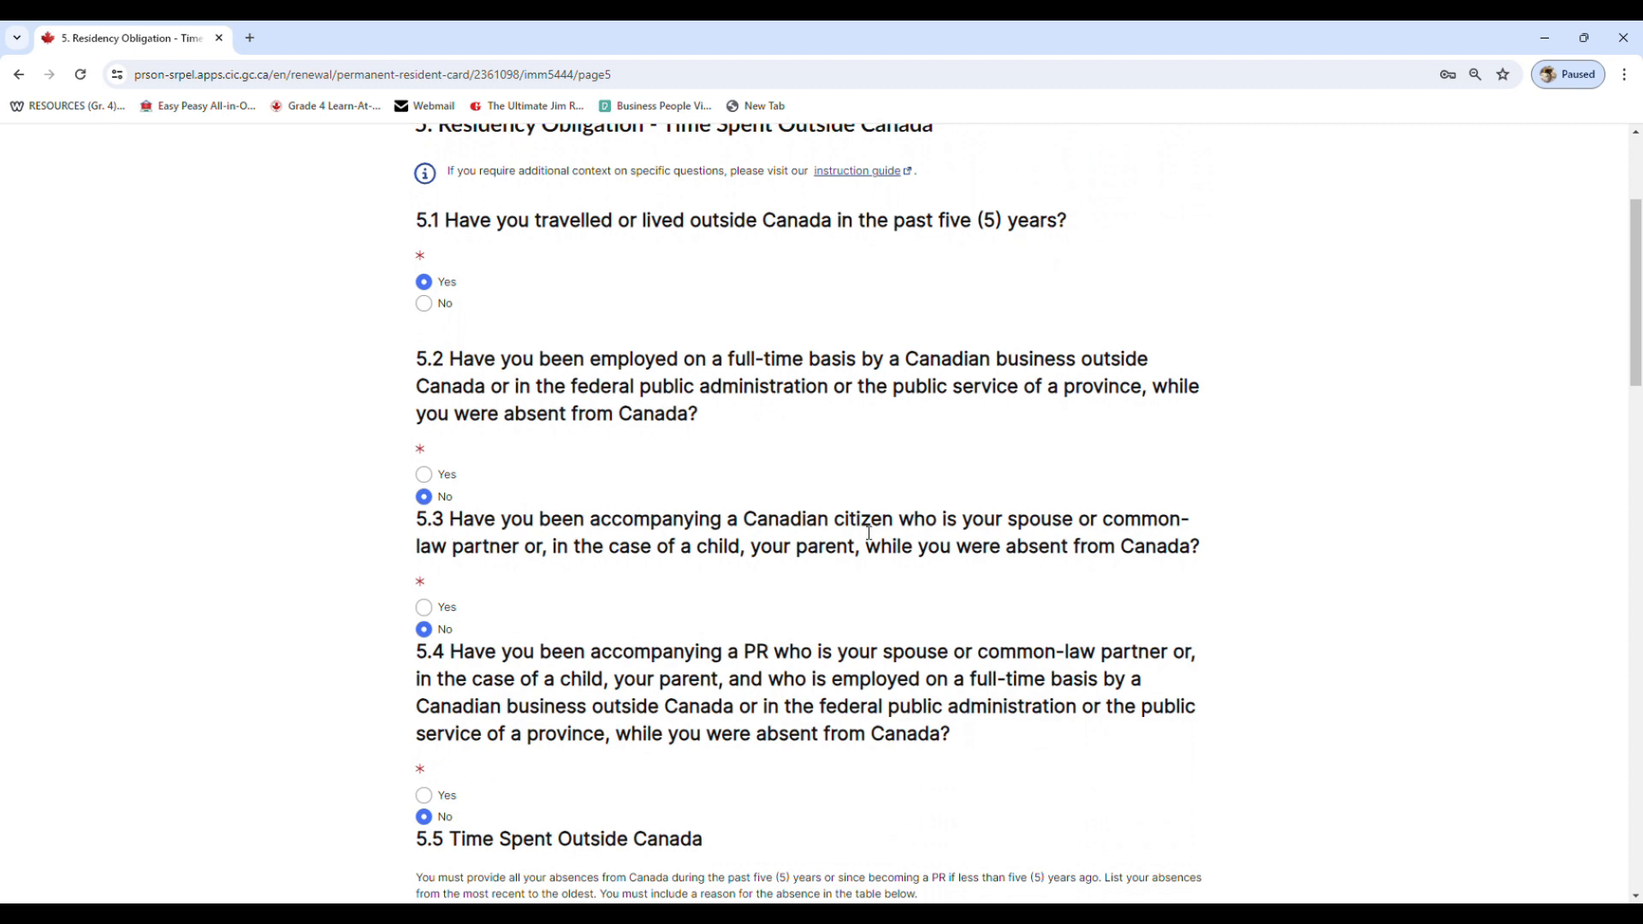
scroll(474, 627, down, 1)
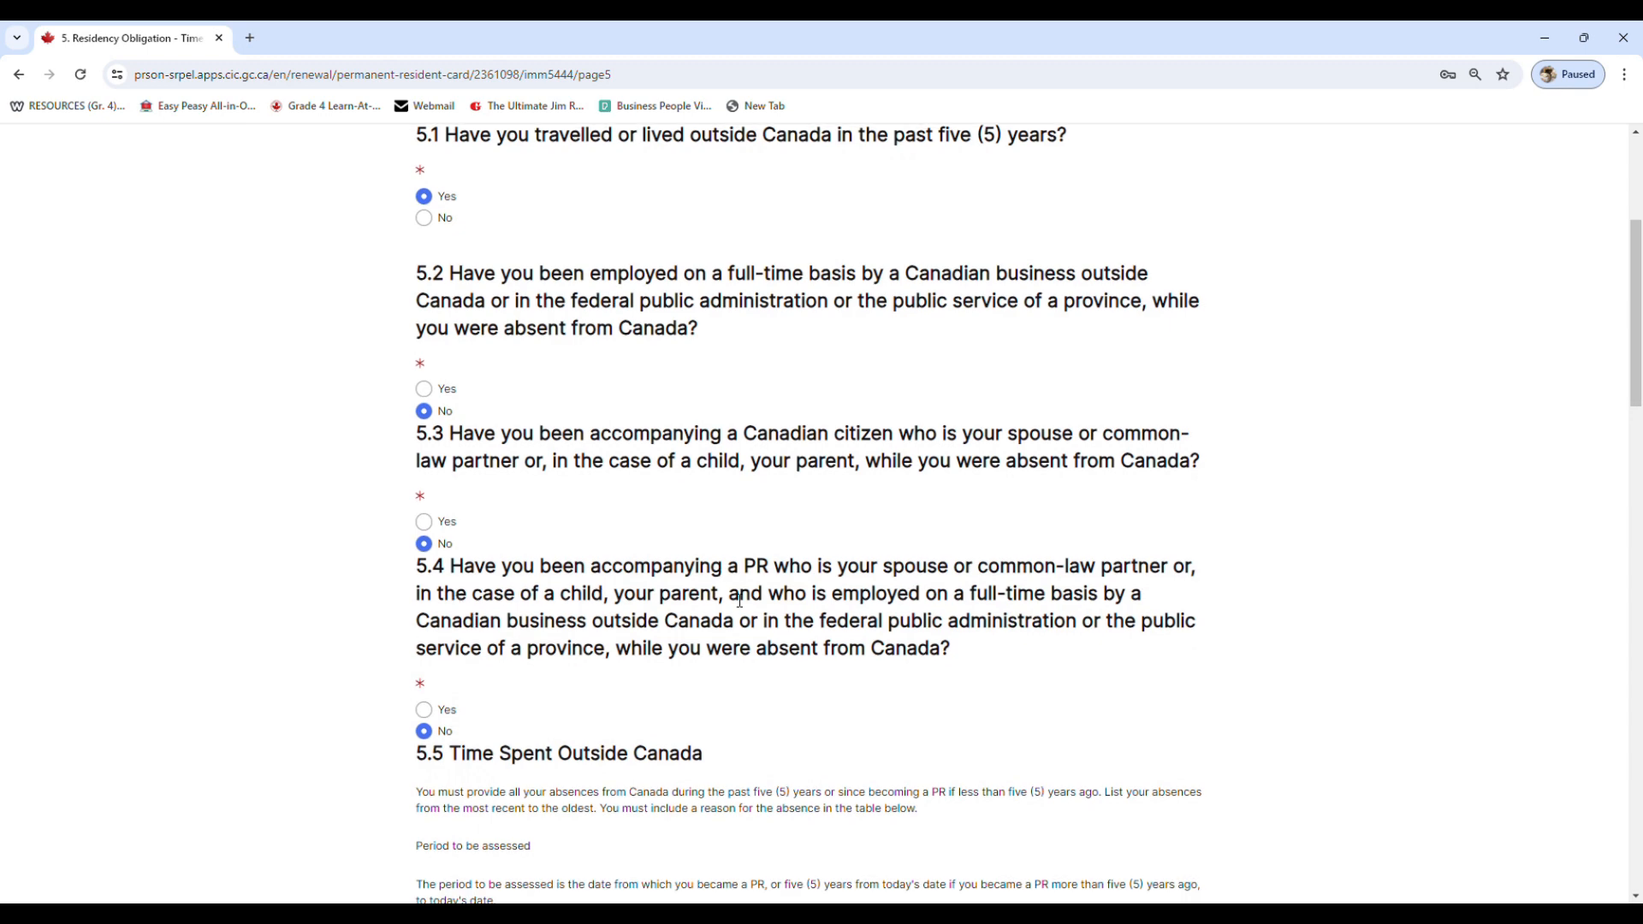
scroll(440, 693, down, 2)
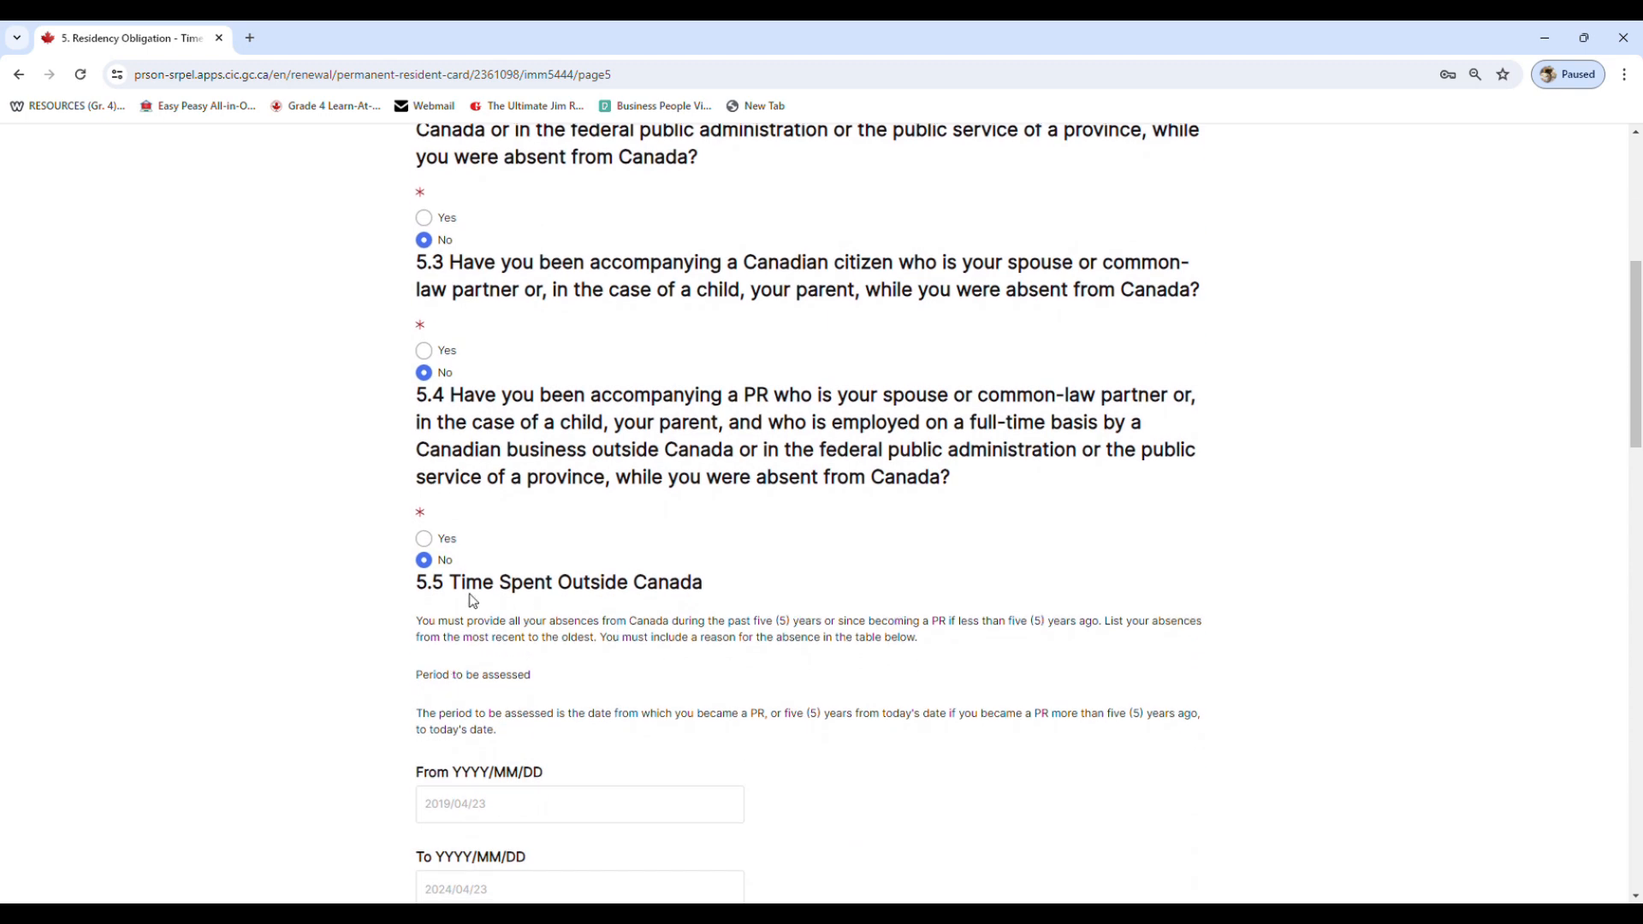
scroll(502, 589, down, 3)
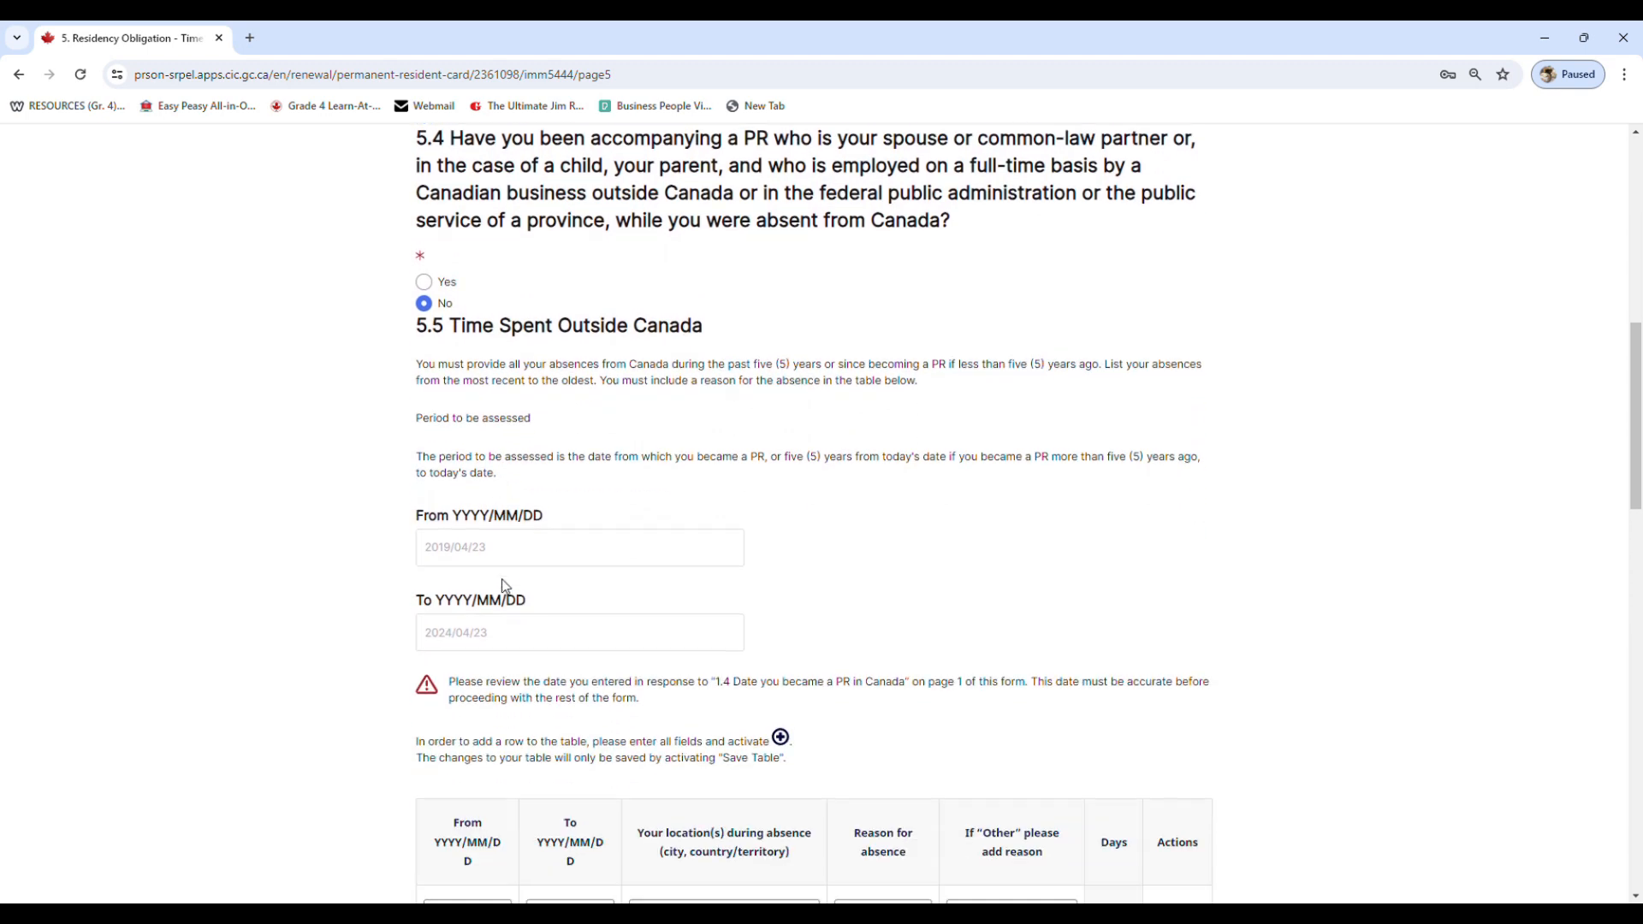
scroll(502, 588, down, 1)
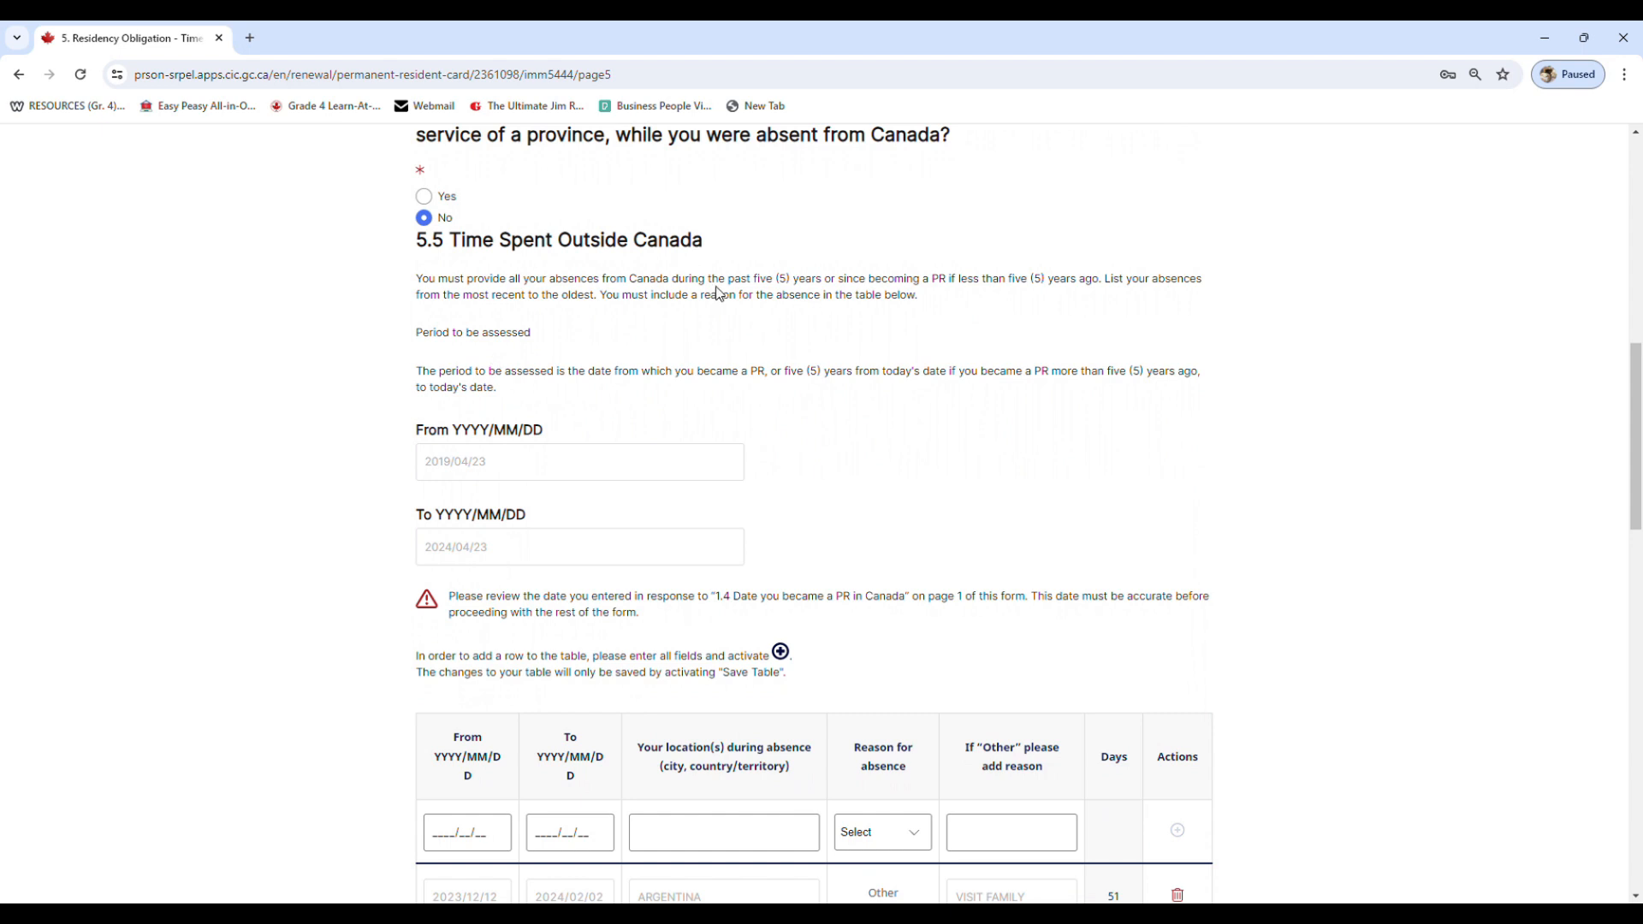
drag(719, 280, 816, 282)
click(816, 282)
scroll(733, 397, down, 1)
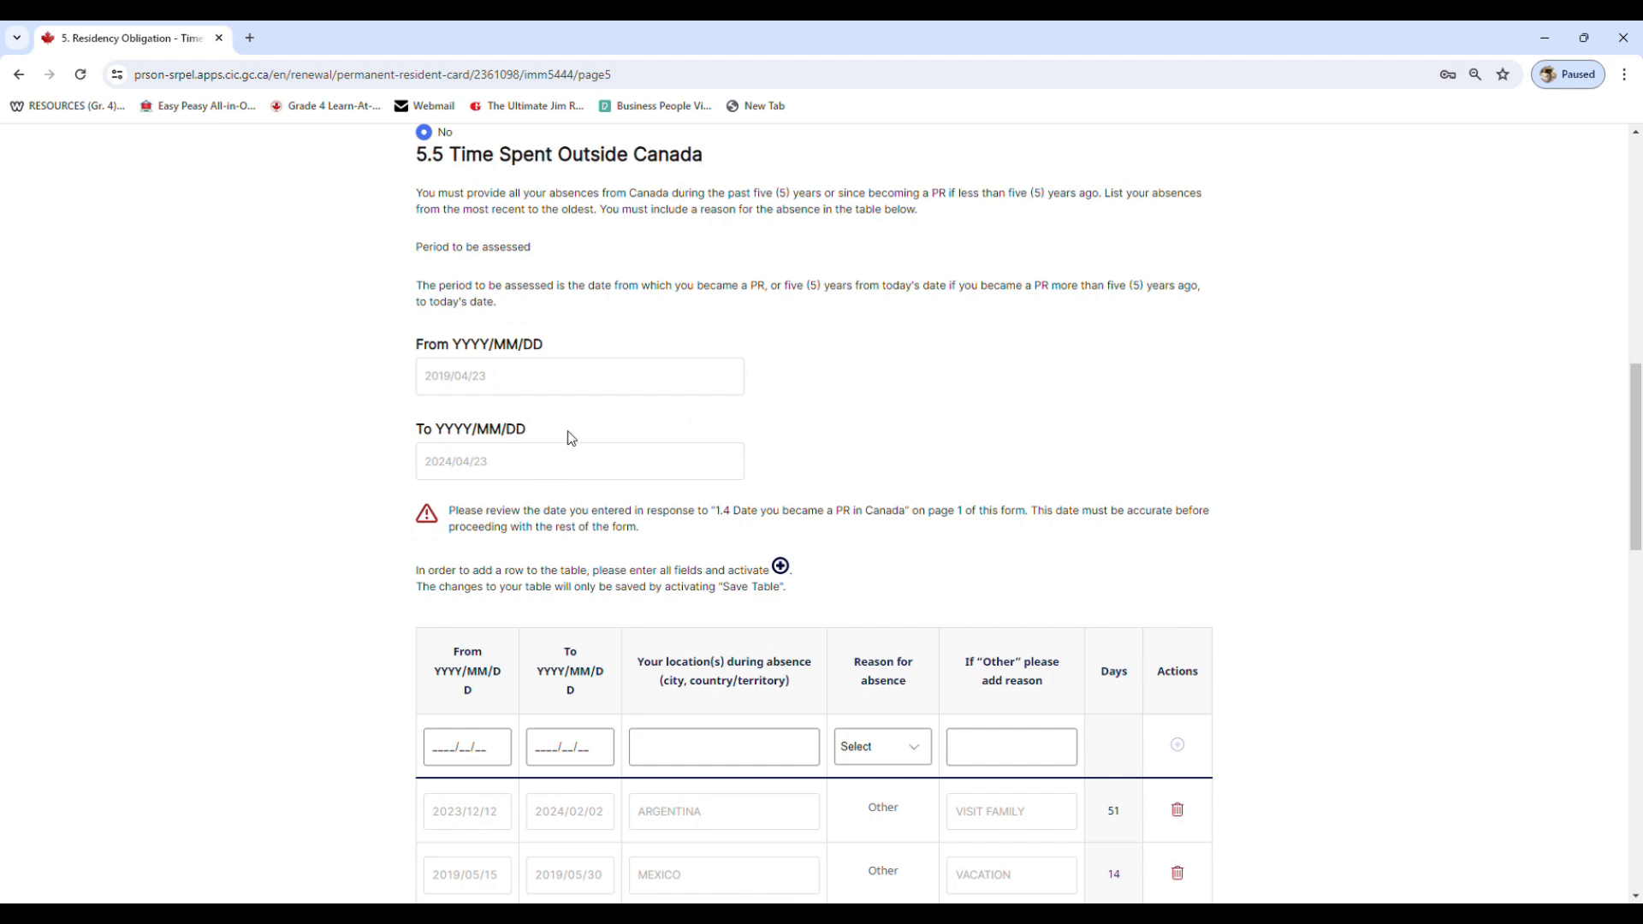
scroll(604, 439, down, 2)
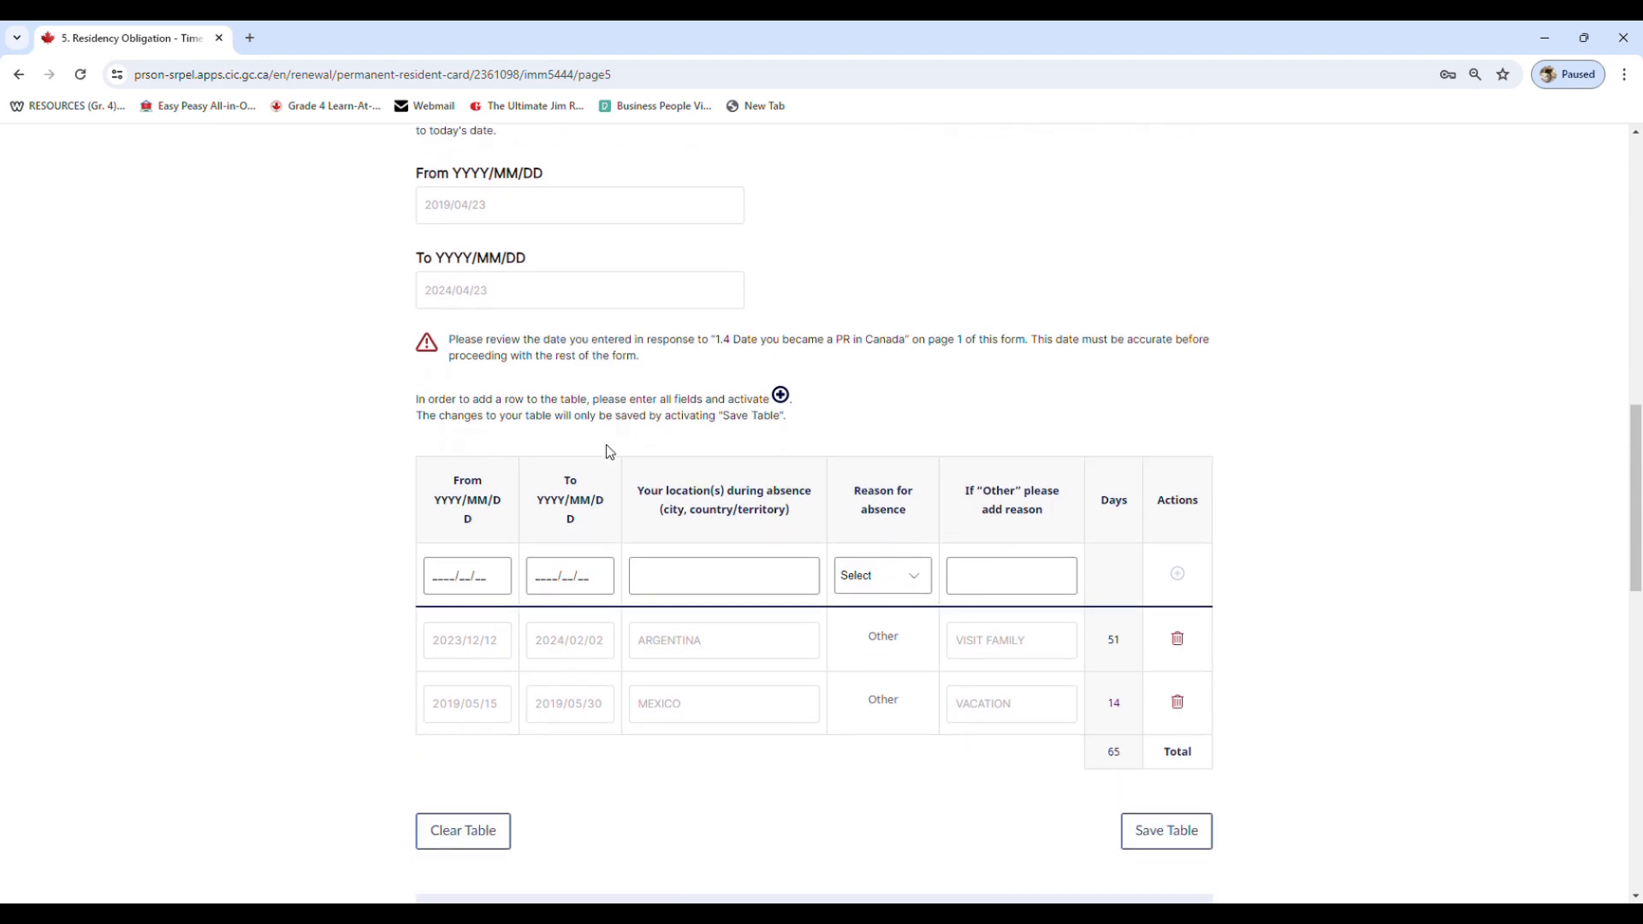
scroll(606, 444, down, 1)
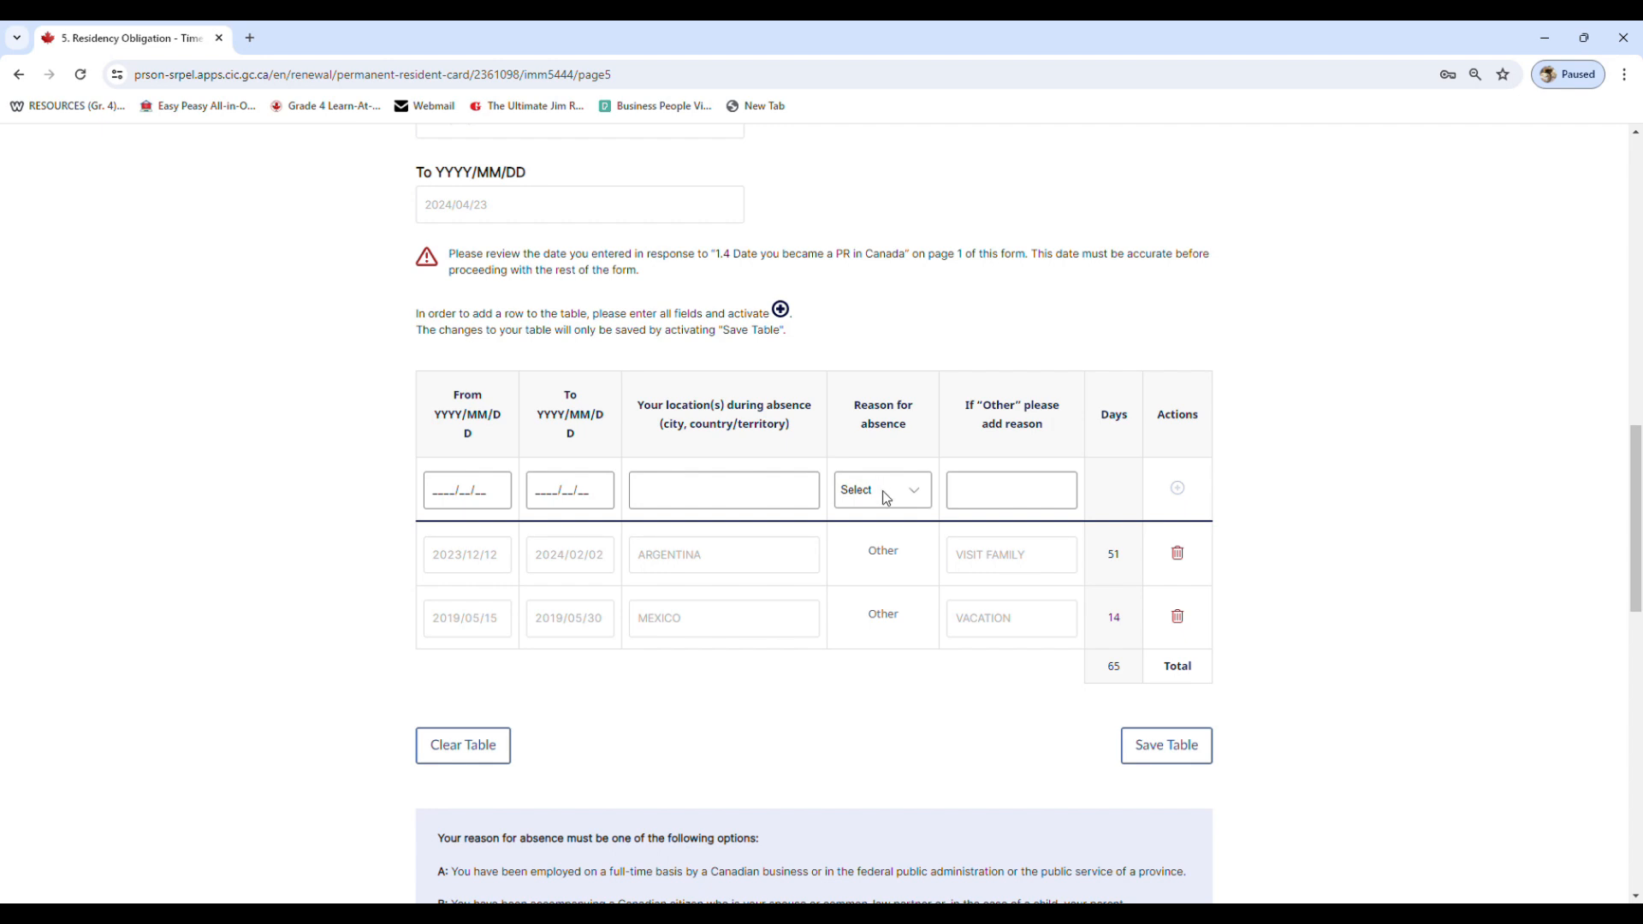
Review the absence totals and the humanitarian grounds field, then complete the form and return to the application
scroll(885, 497, down, 1)
scroll(887, 451, down, 9)
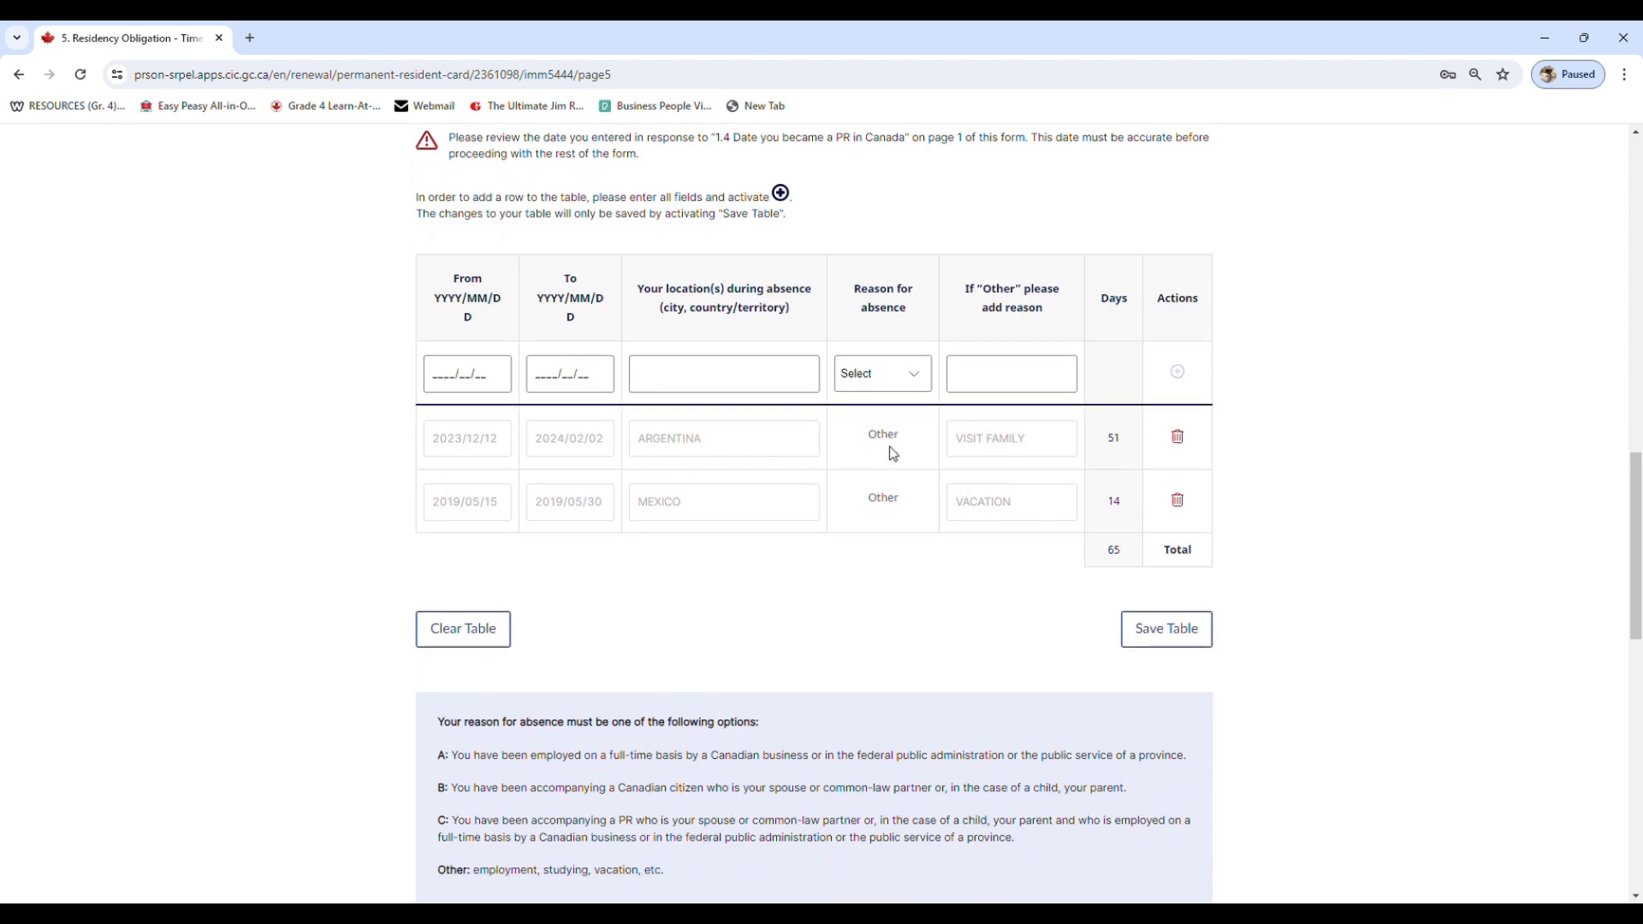
scroll(892, 456, down, 4)
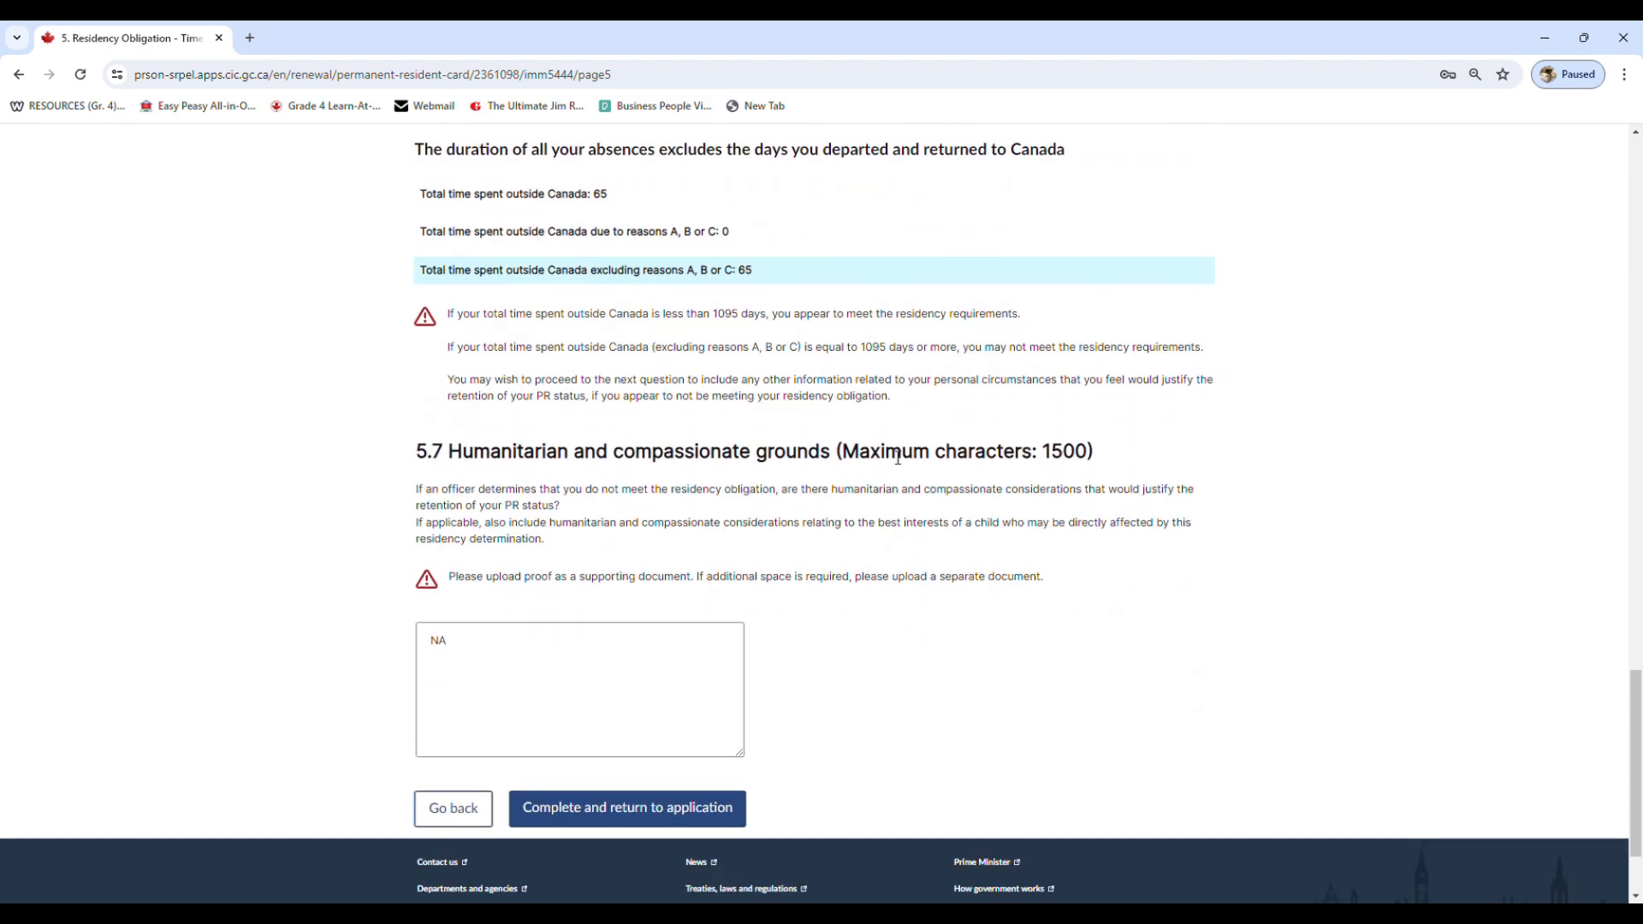
scroll(844, 452, up, 5)
scroll(696, 434, down, 3)
scroll(705, 445, down, 1)
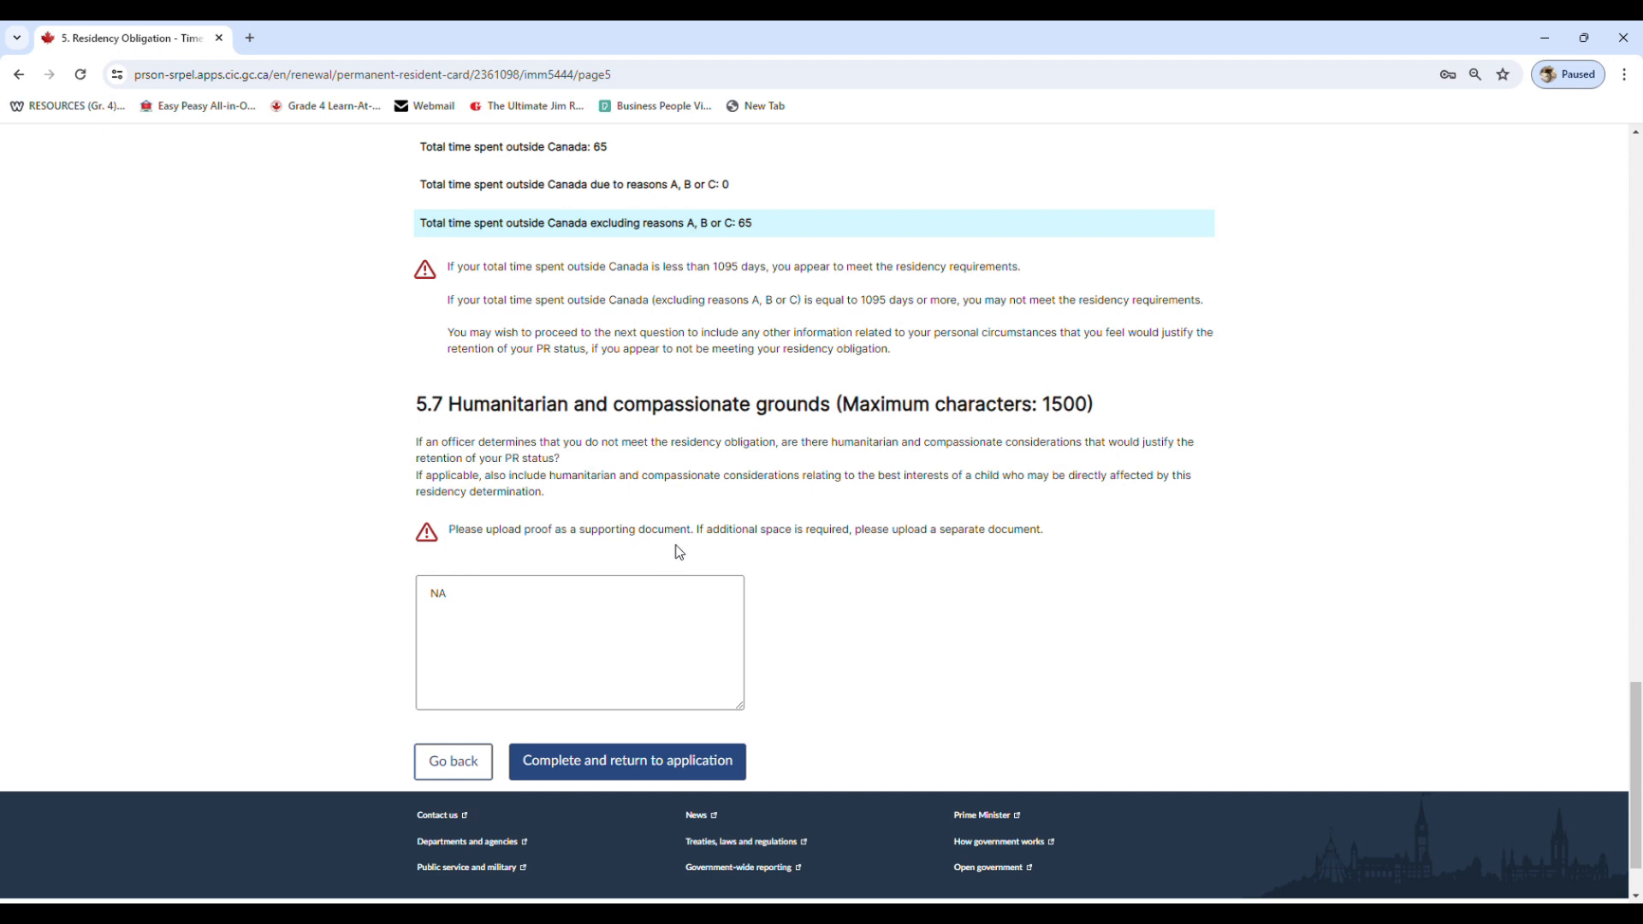
scroll(672, 561, down, 1)
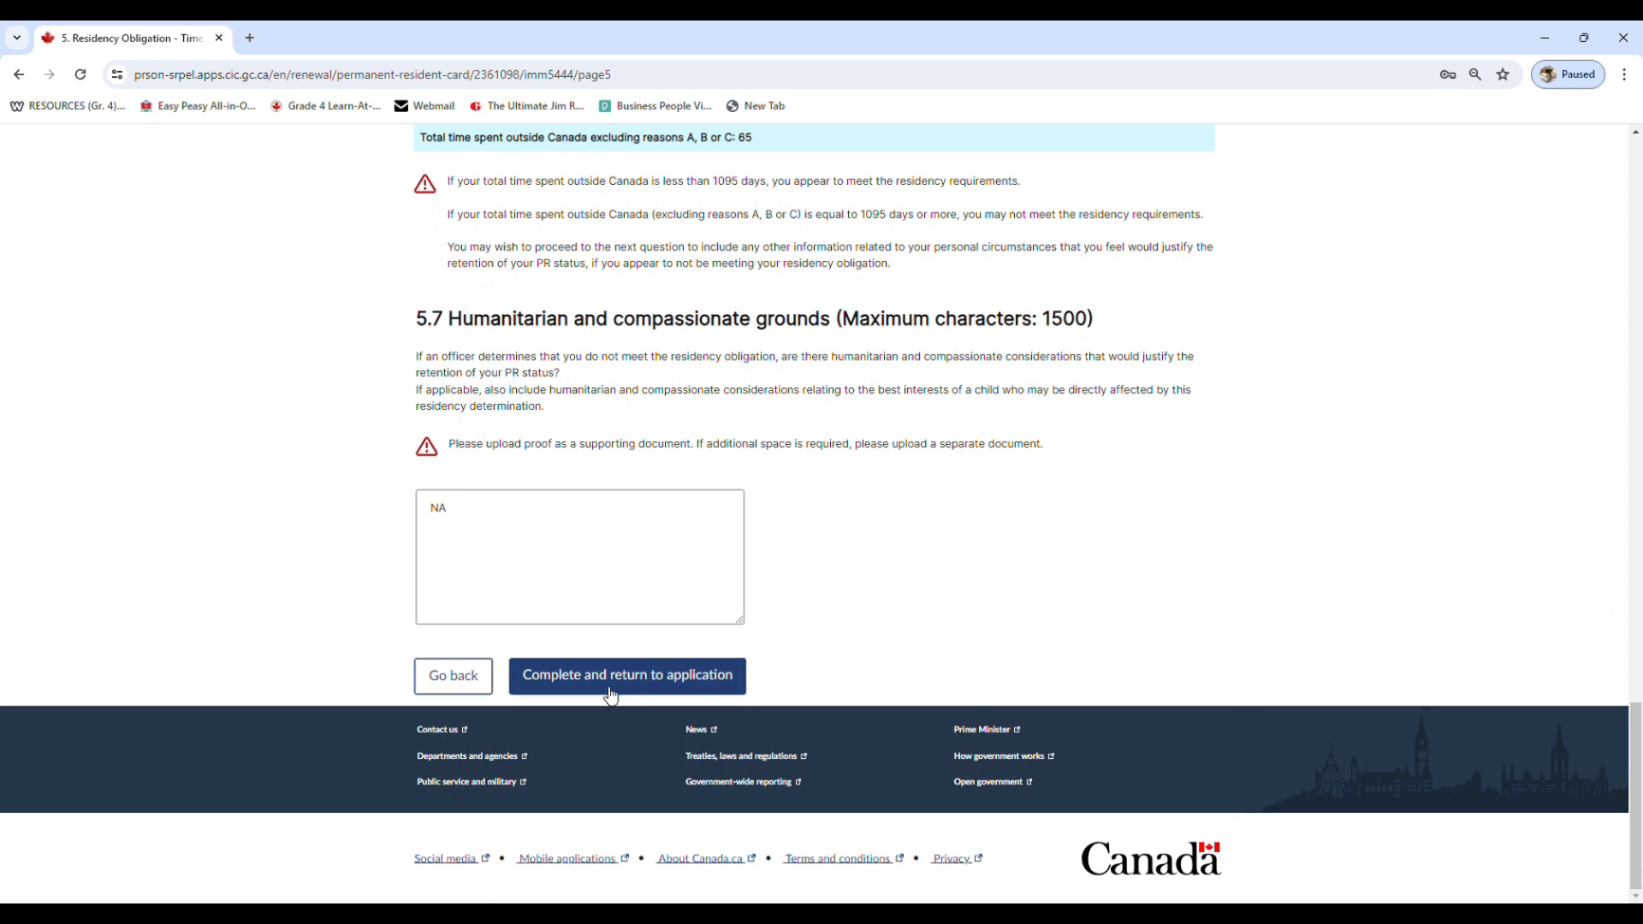
click(665, 687)
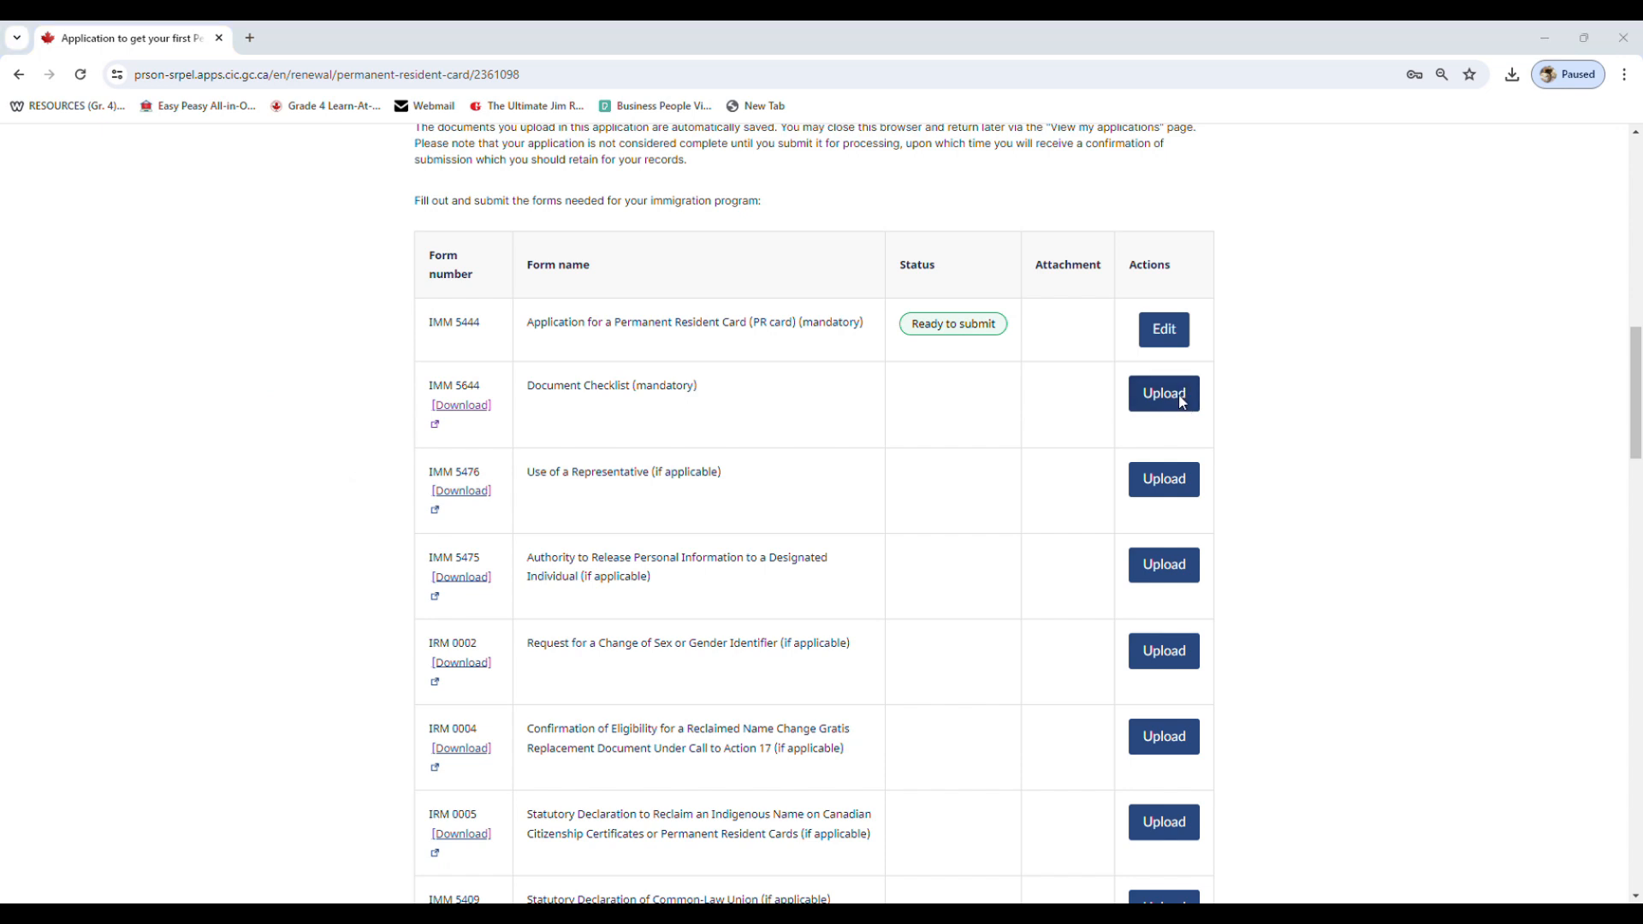
Upload the file imm5644e-document checklist.pdf for the mandatory Document Checklist
double_click(191, 202)
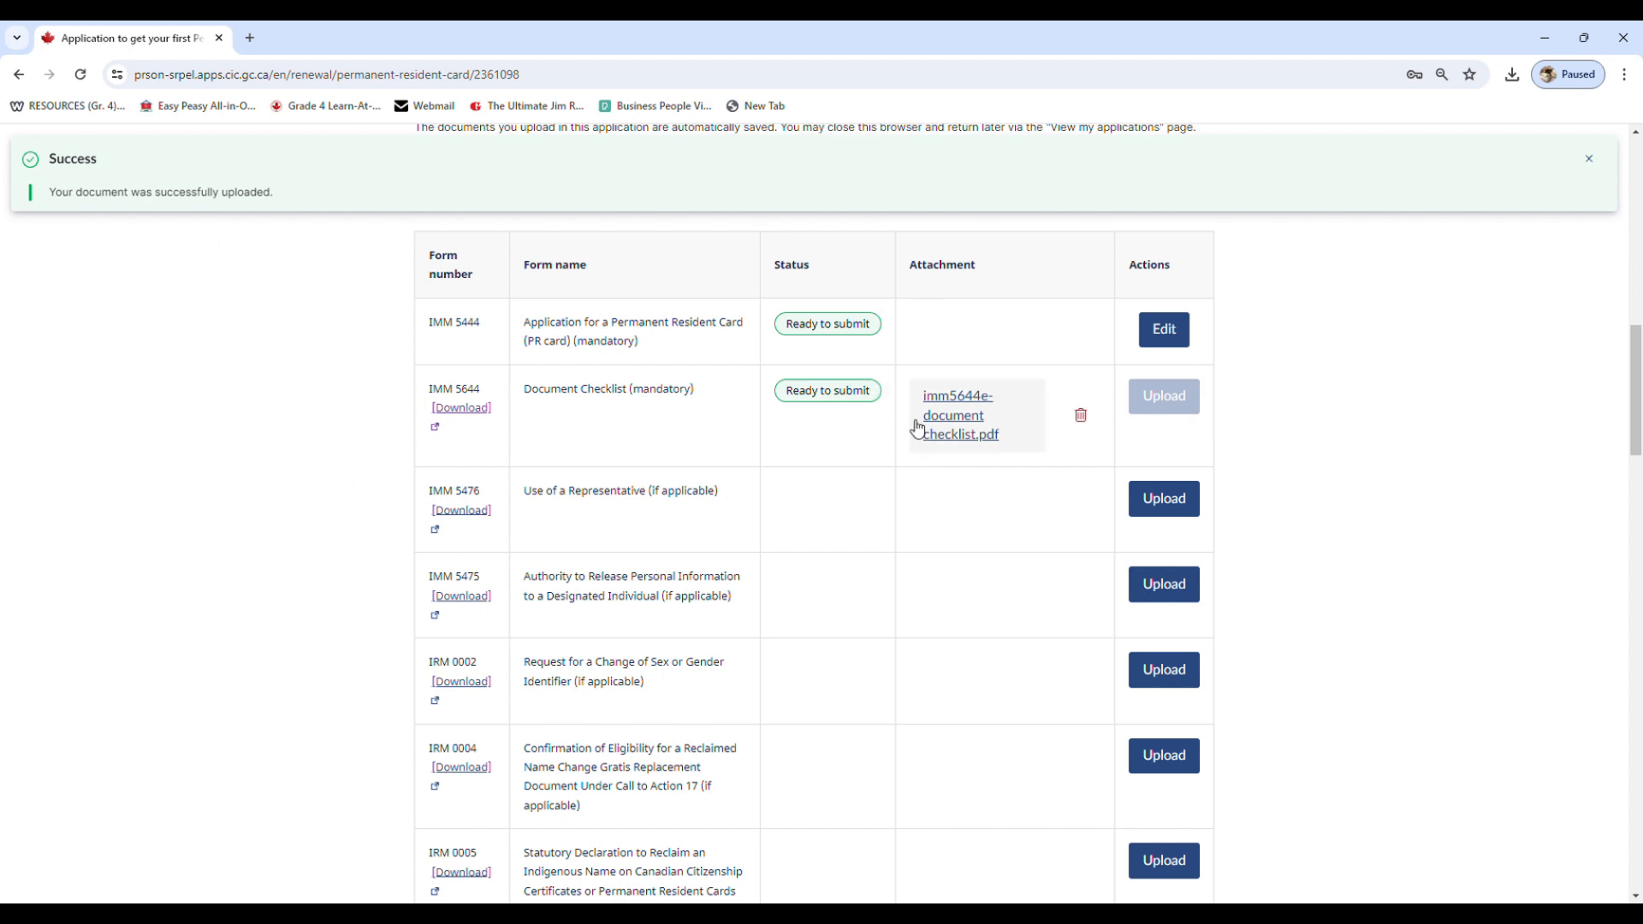
drag(784, 399, 860, 403)
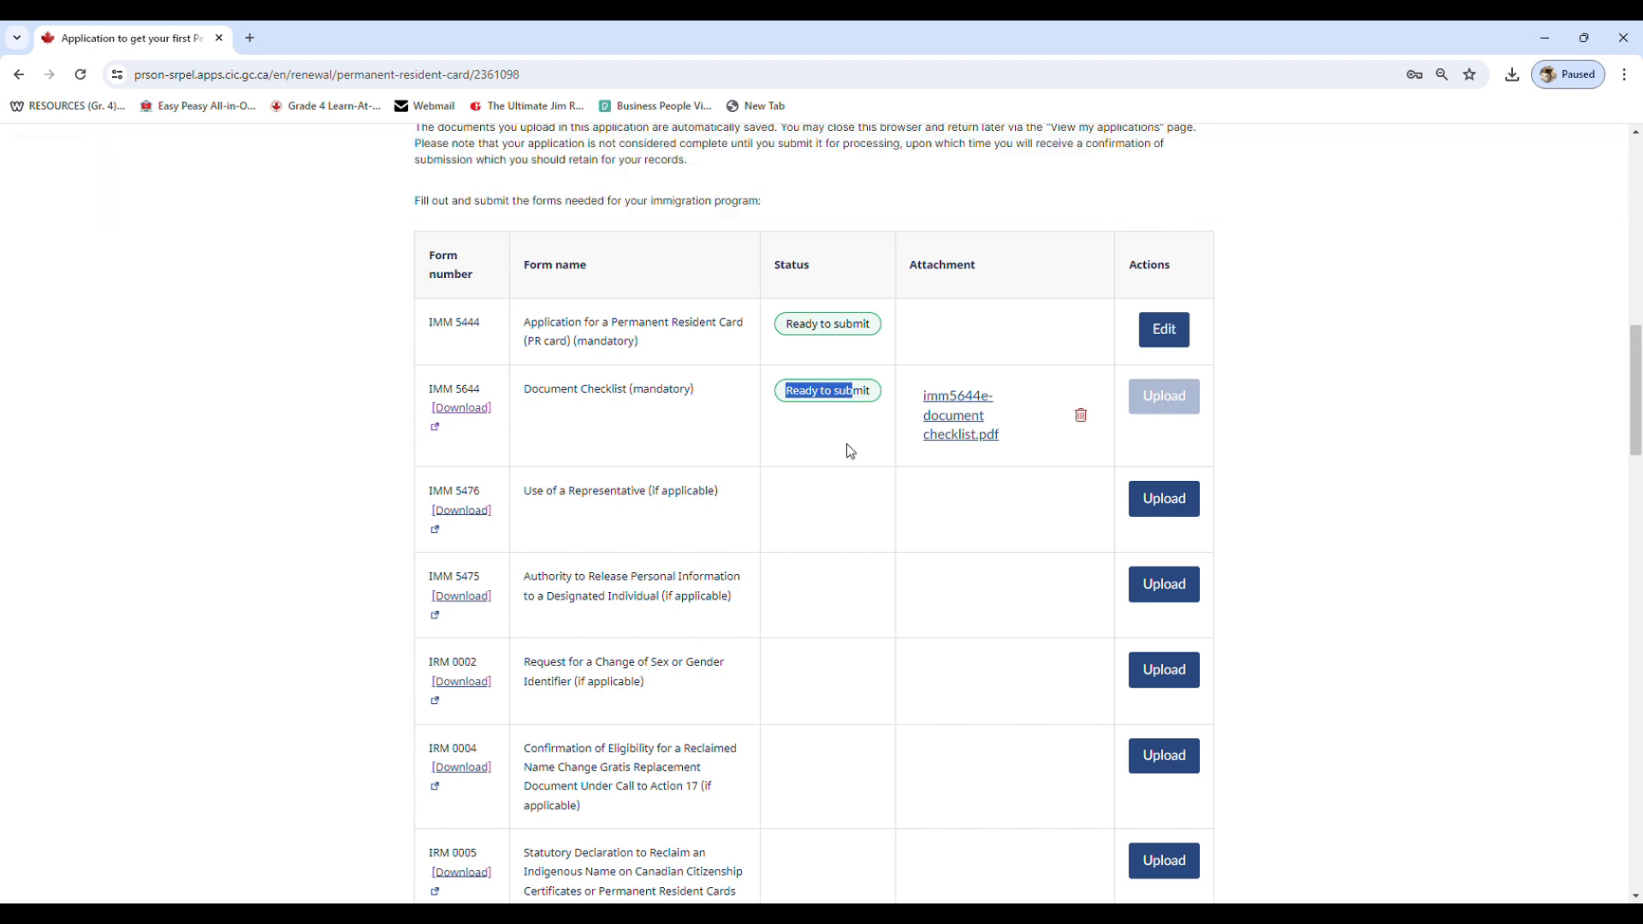
scroll(850, 451, down, 1)
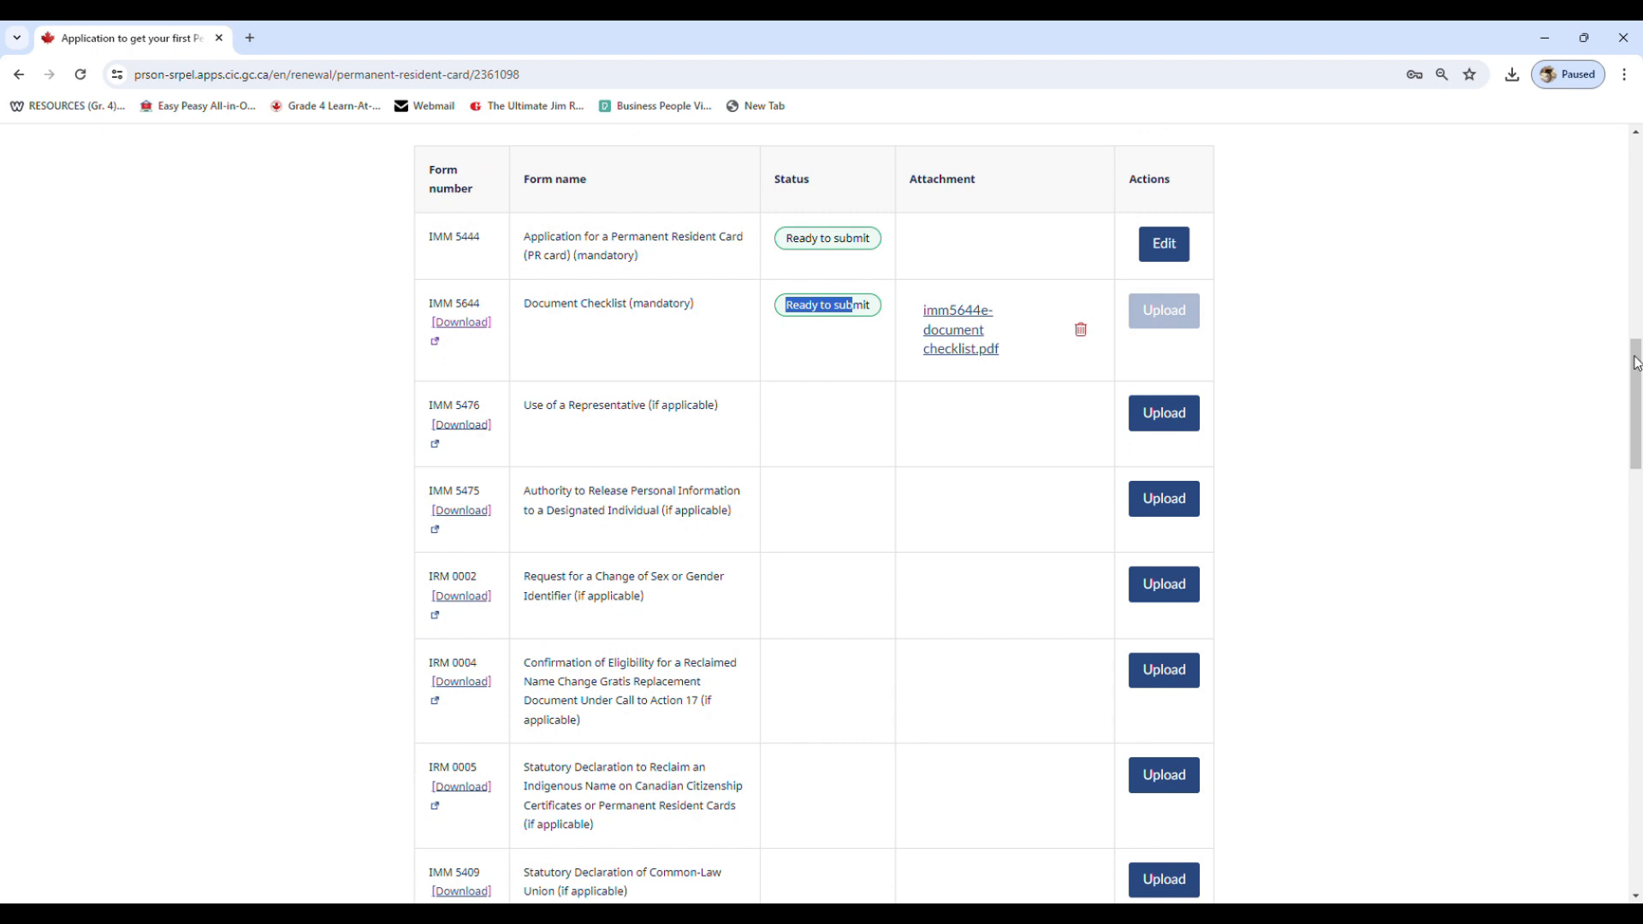
Examine the application forms table's statuses and attachments and the Photos section
drag(1636, 364, 1638, 403)
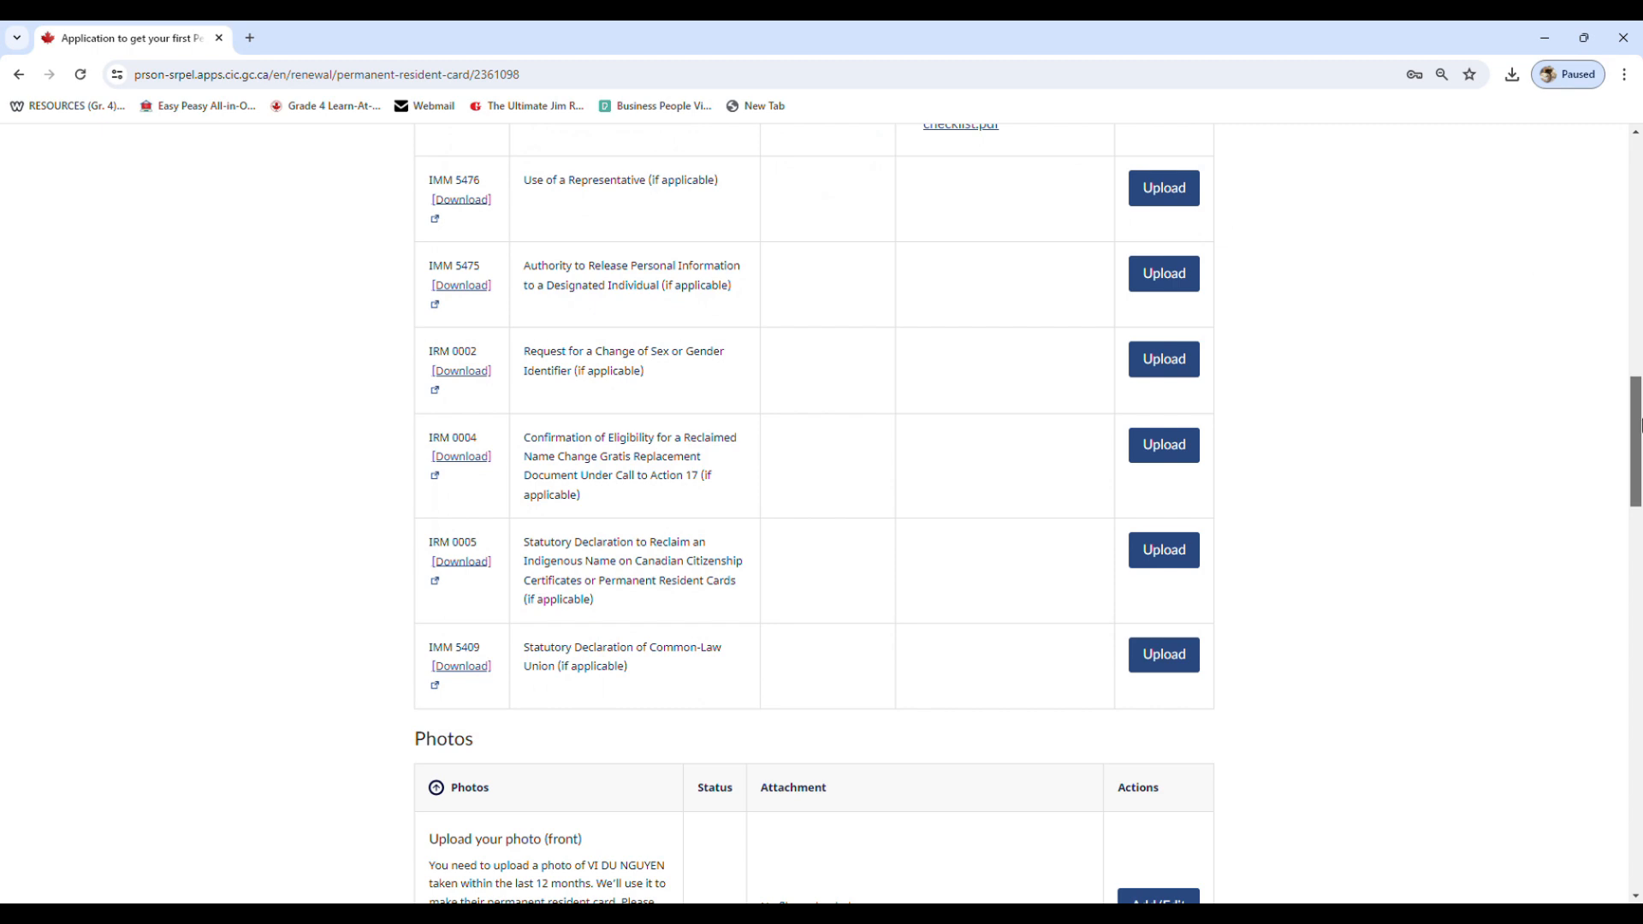
drag(1637, 423, 1637, 396)
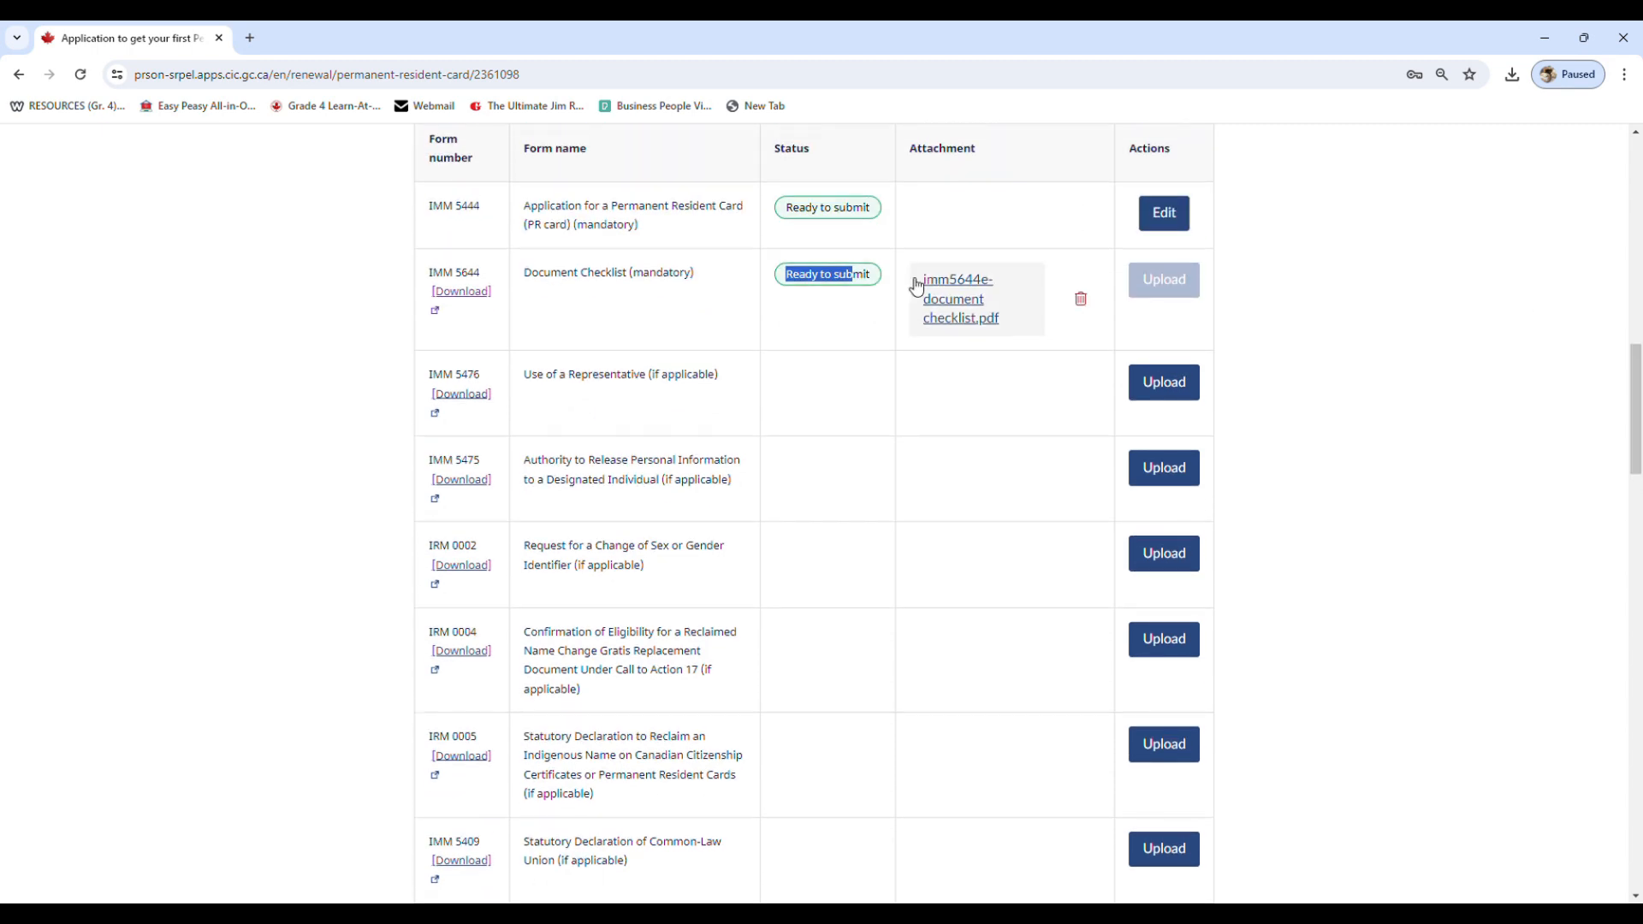
double_click(690, 273)
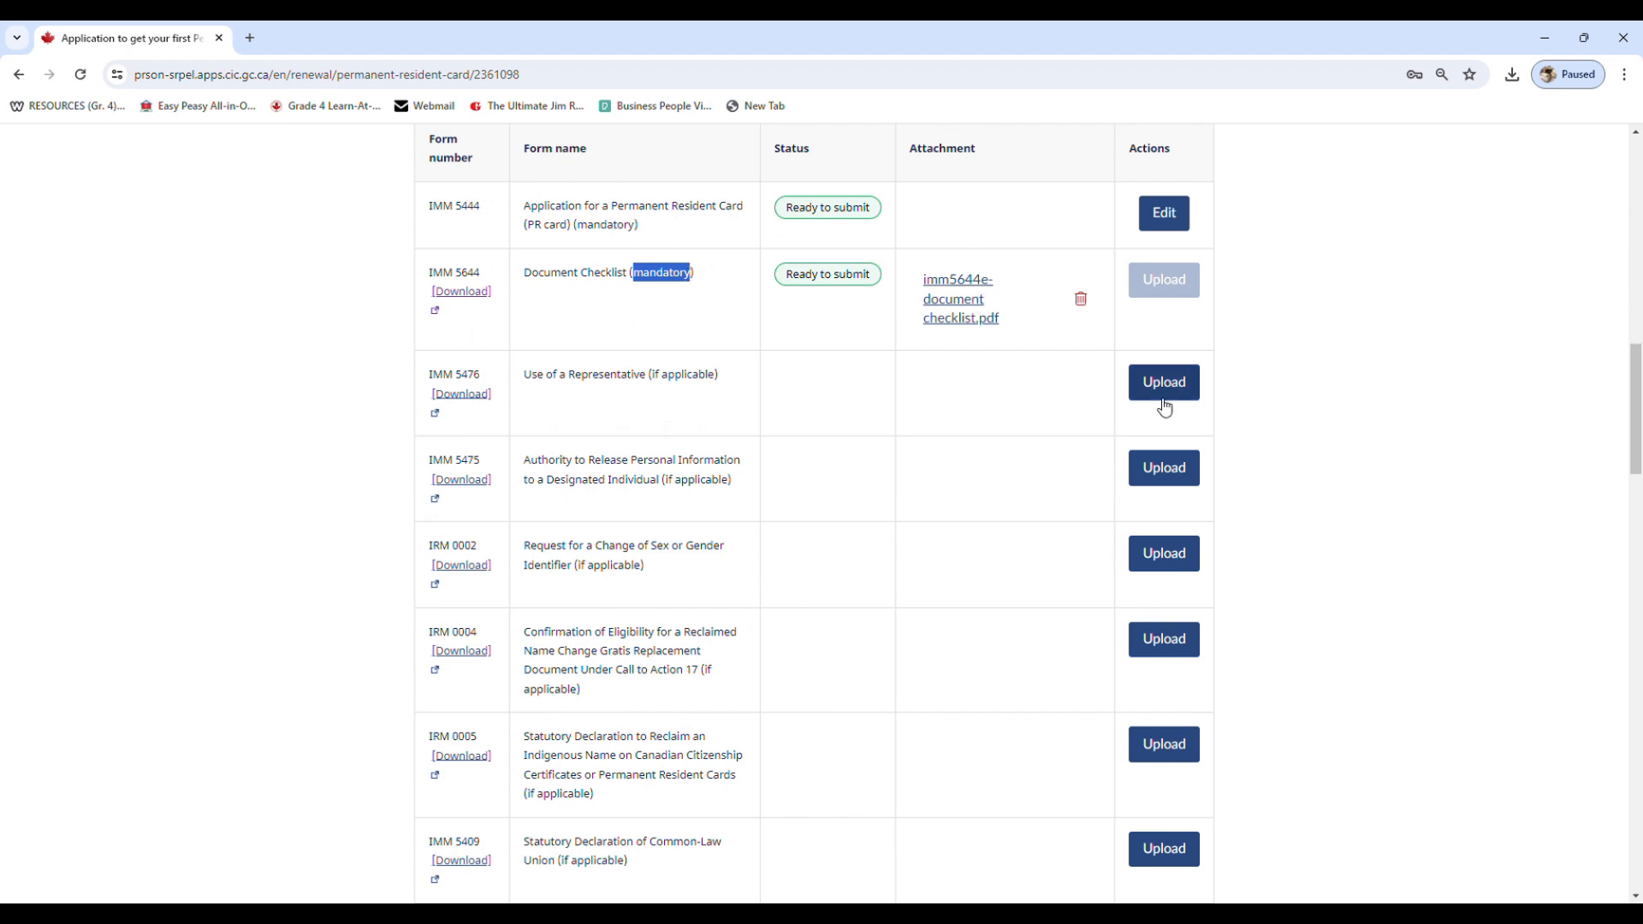
click(997, 417)
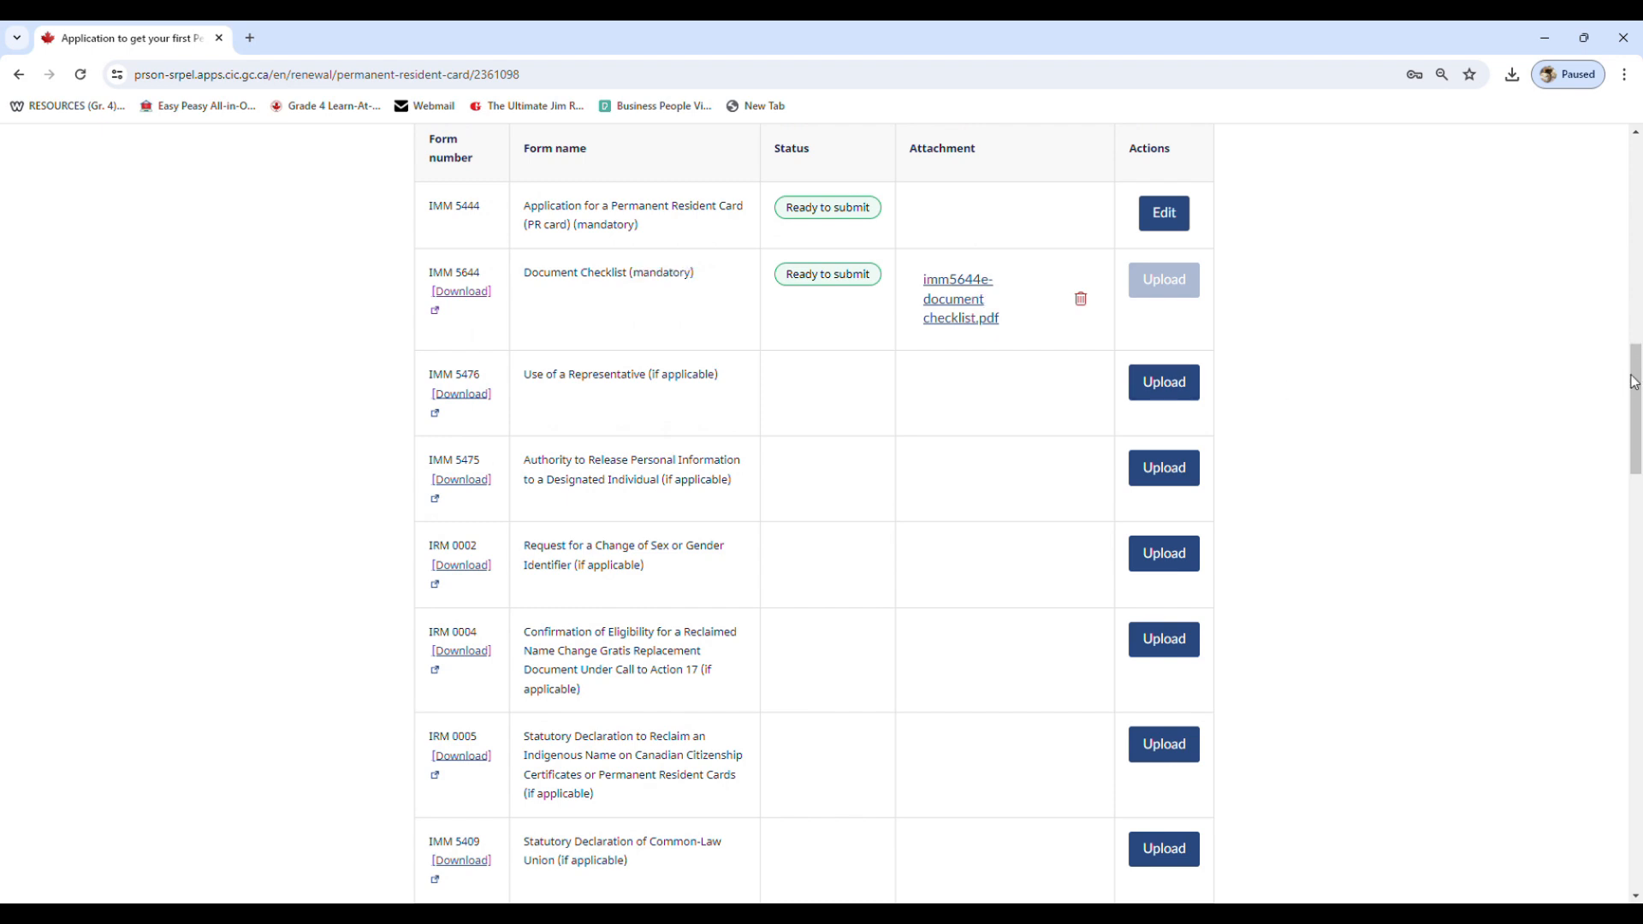
drag(1635, 382, 1634, 507)
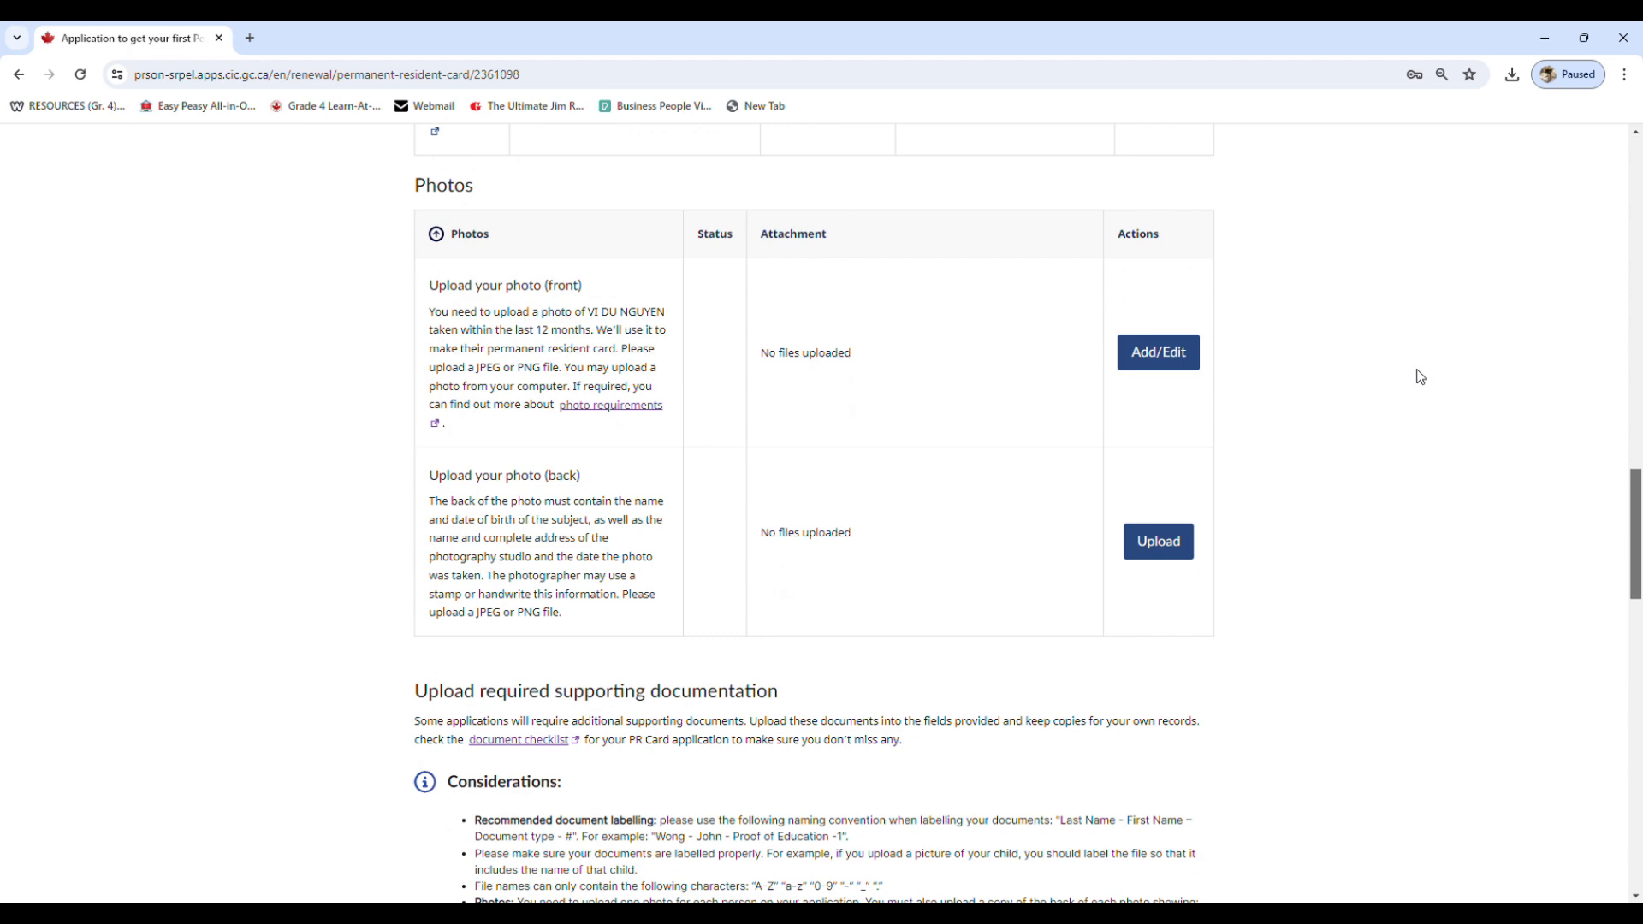
drag(1634, 479, 1634, 305)
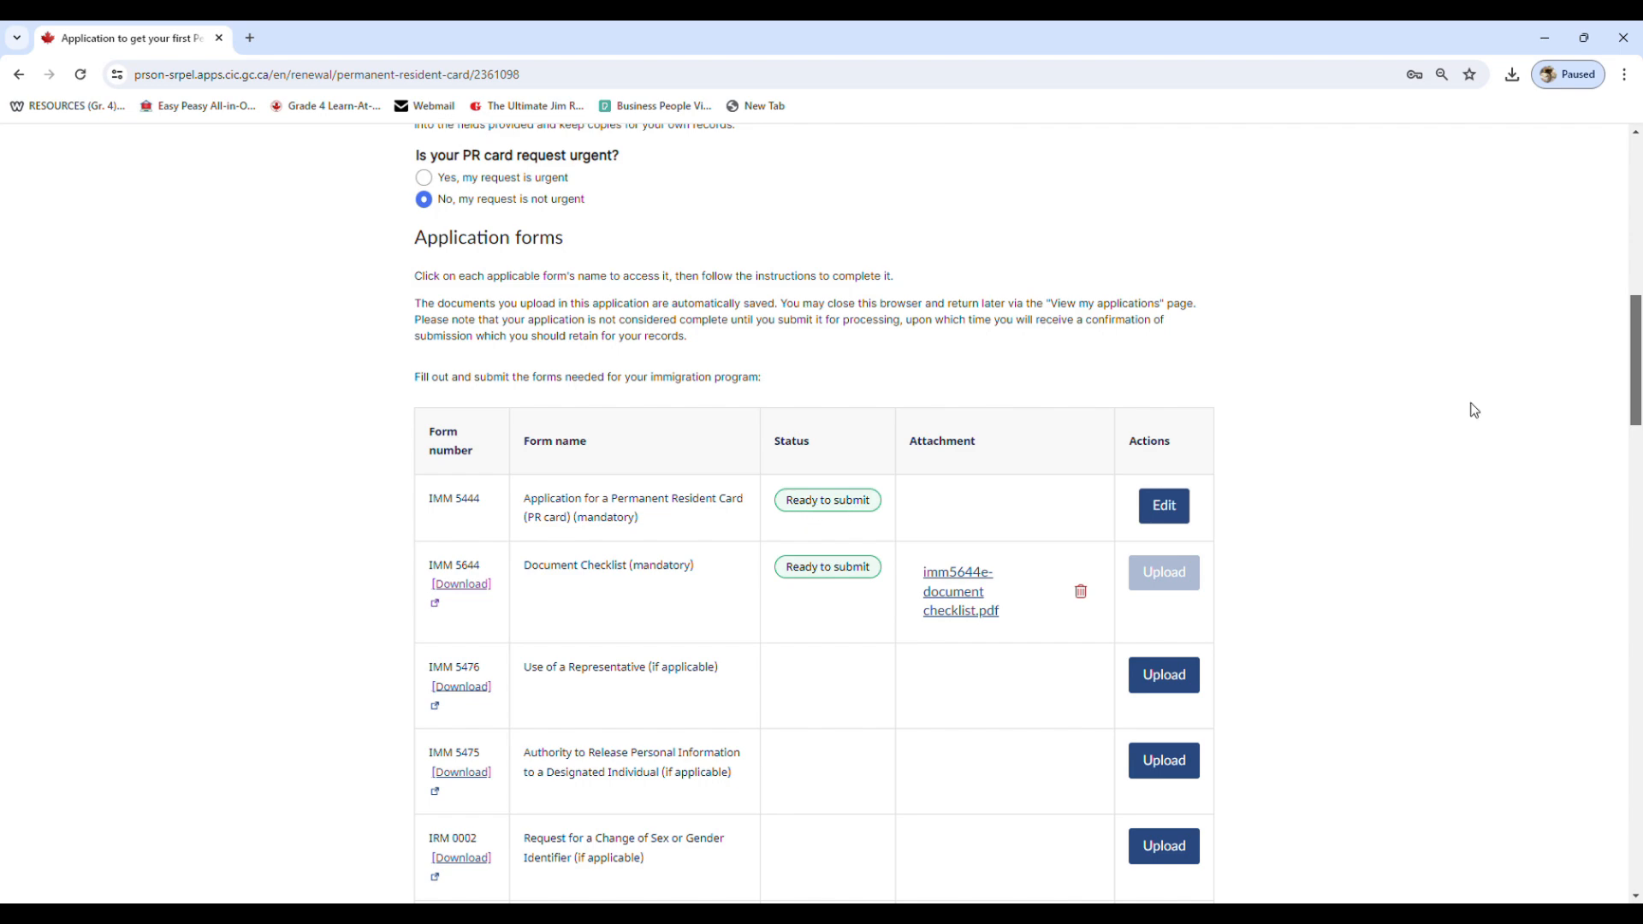
drag(1628, 360, 1630, 481)
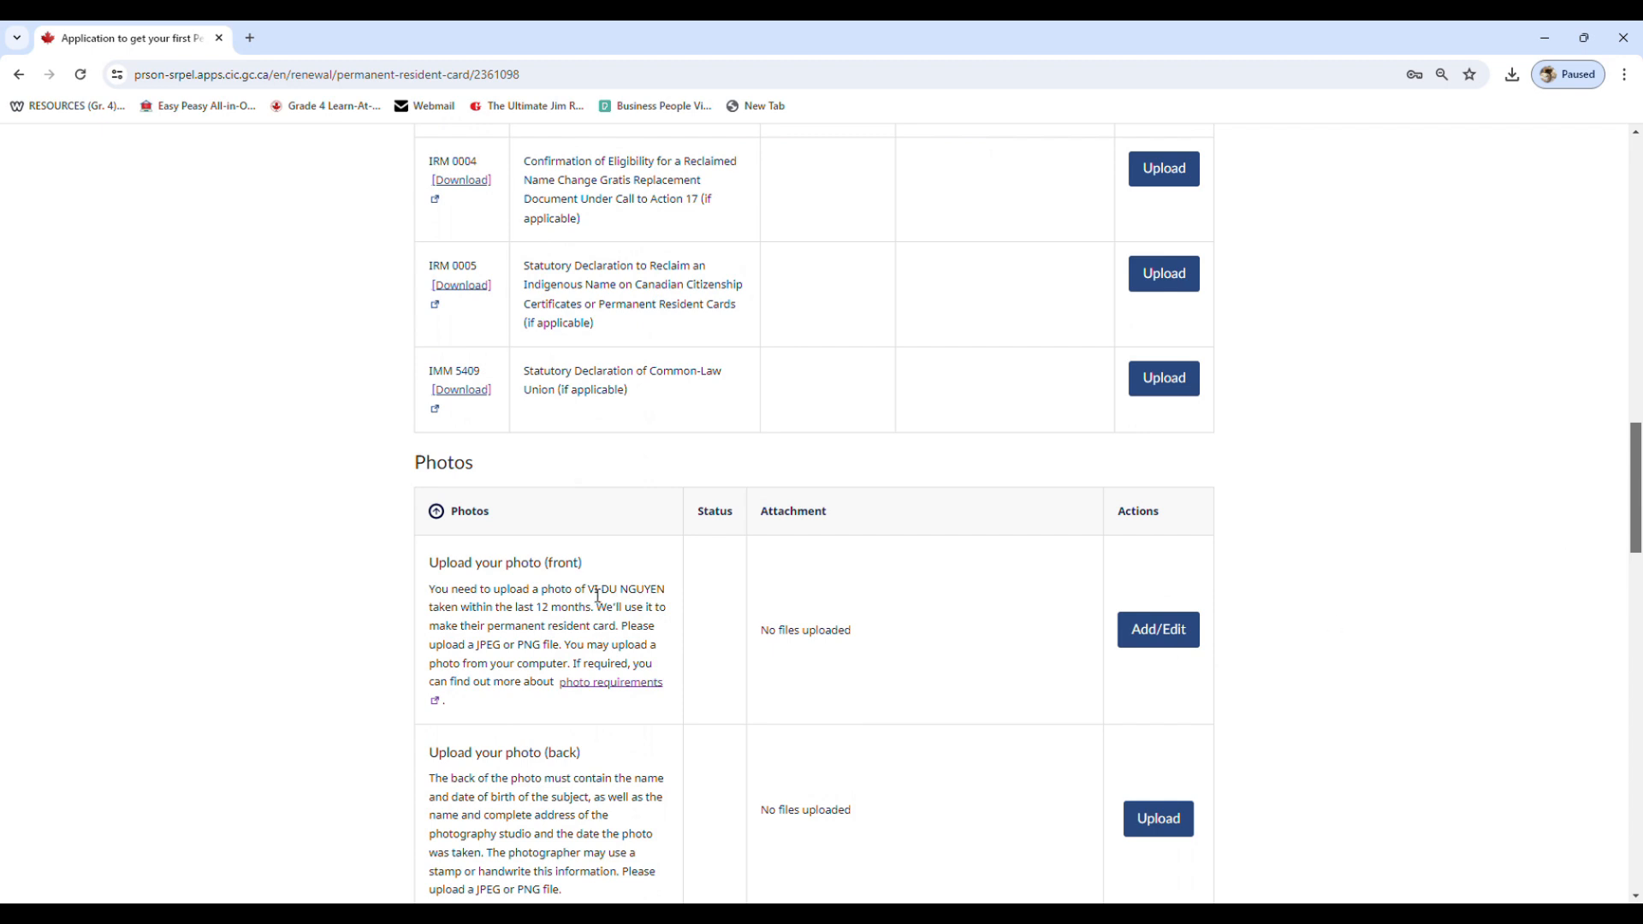
Open the front photo upload page and review the photo requirements
drag(588, 593, 670, 593)
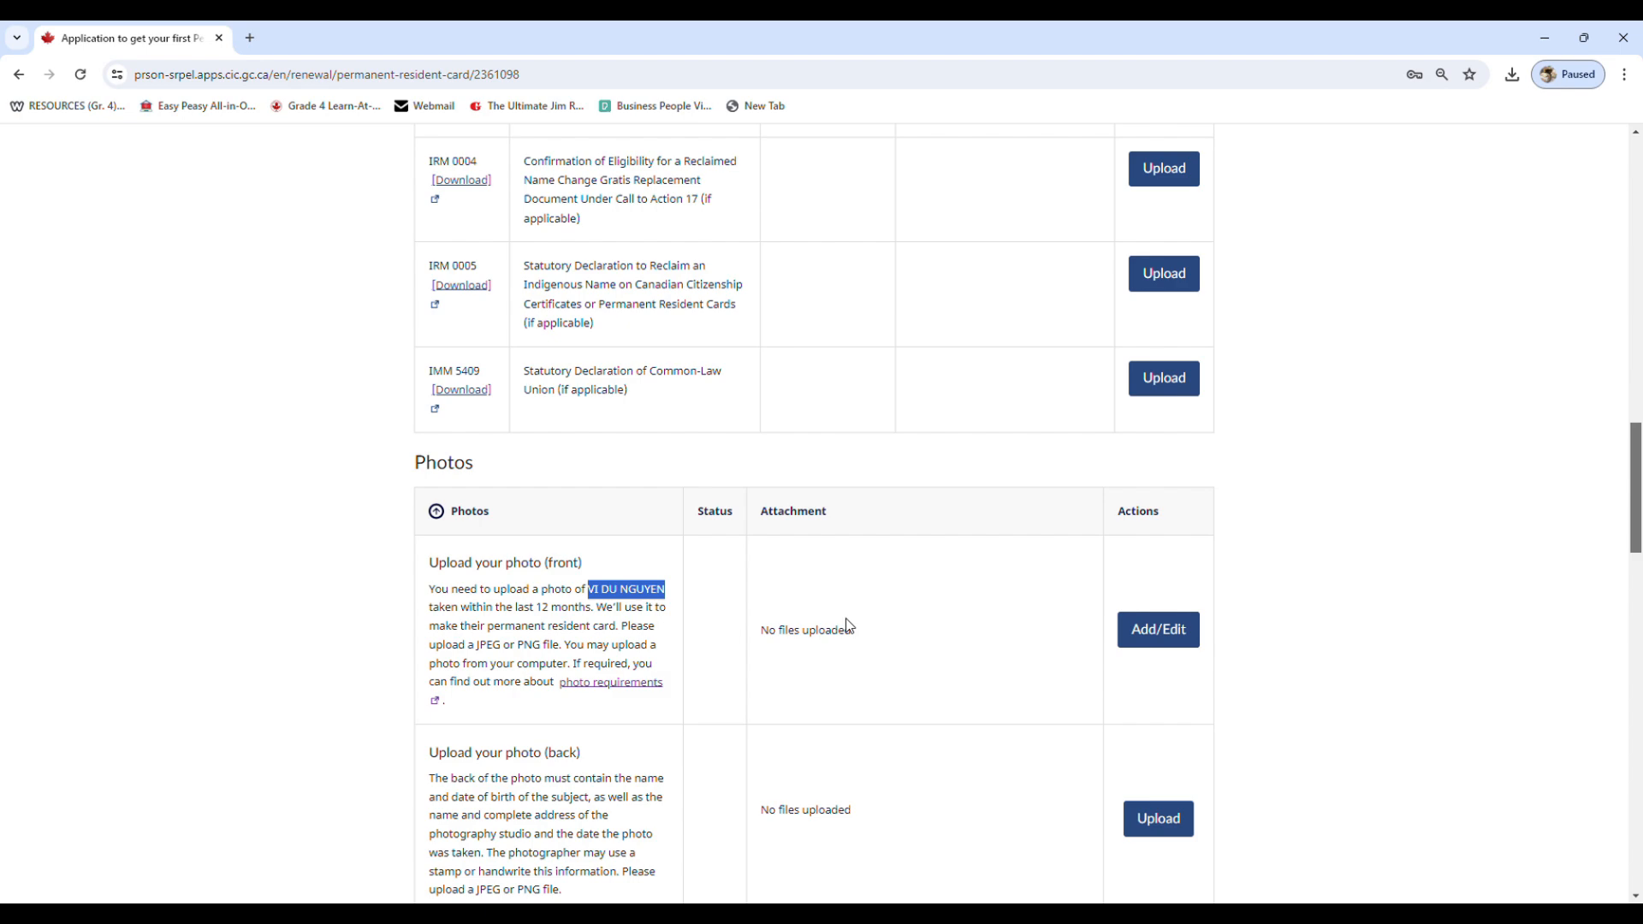
scroll(1132, 622, down, 3)
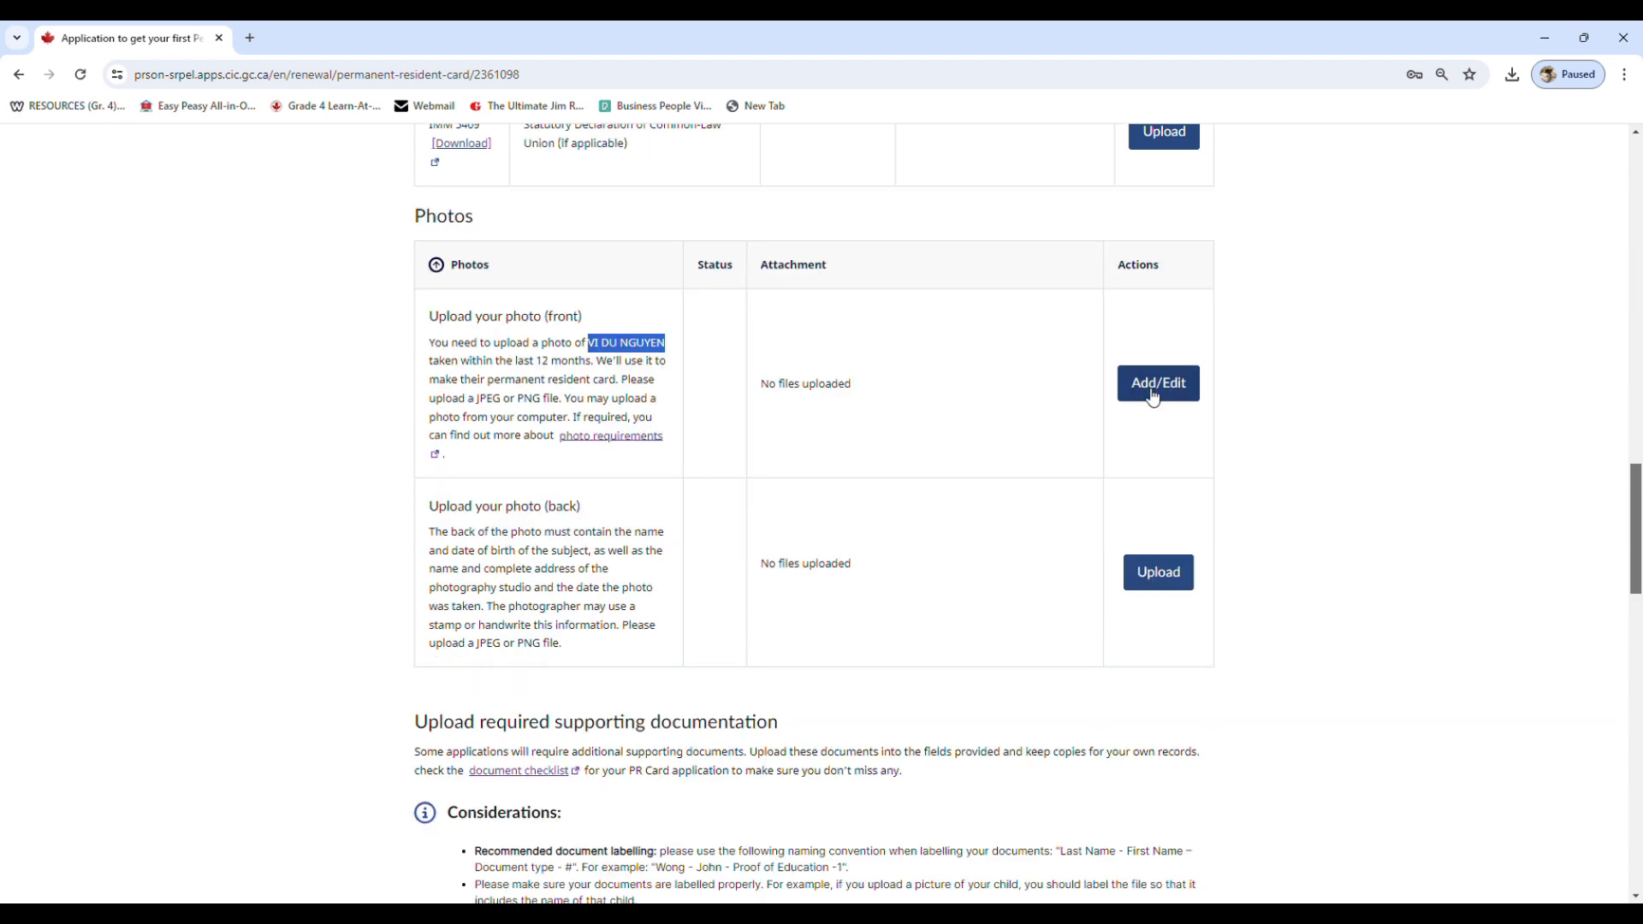
click(1144, 389)
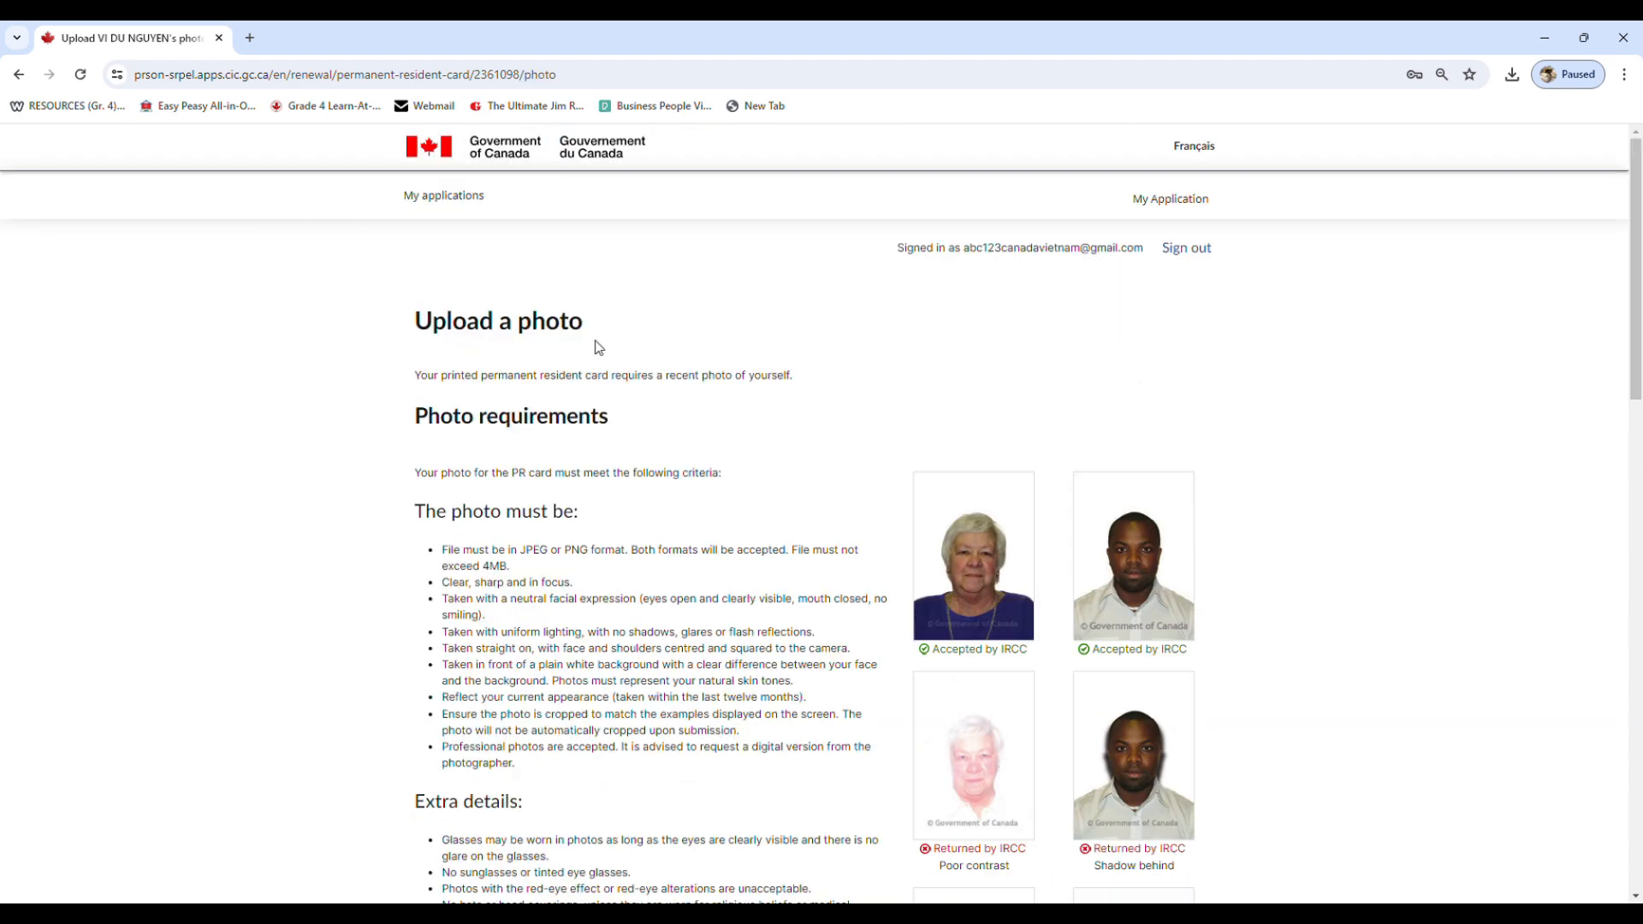
scroll(605, 469, down, 8)
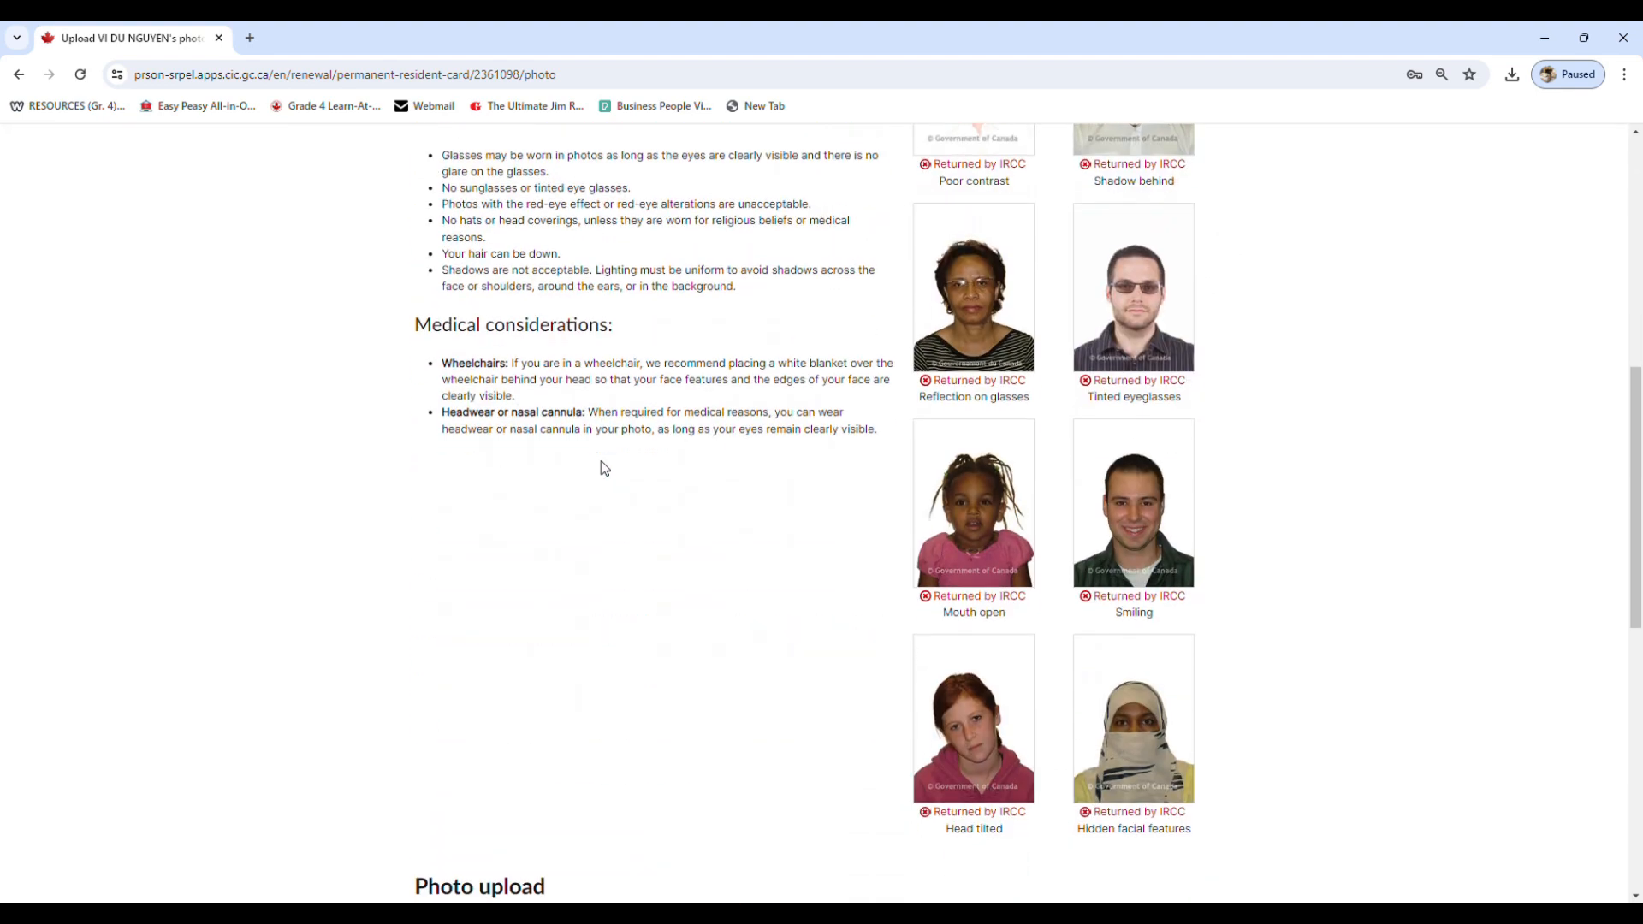
scroll(603, 468, up, 7)
scroll(333, 275, up, 1)
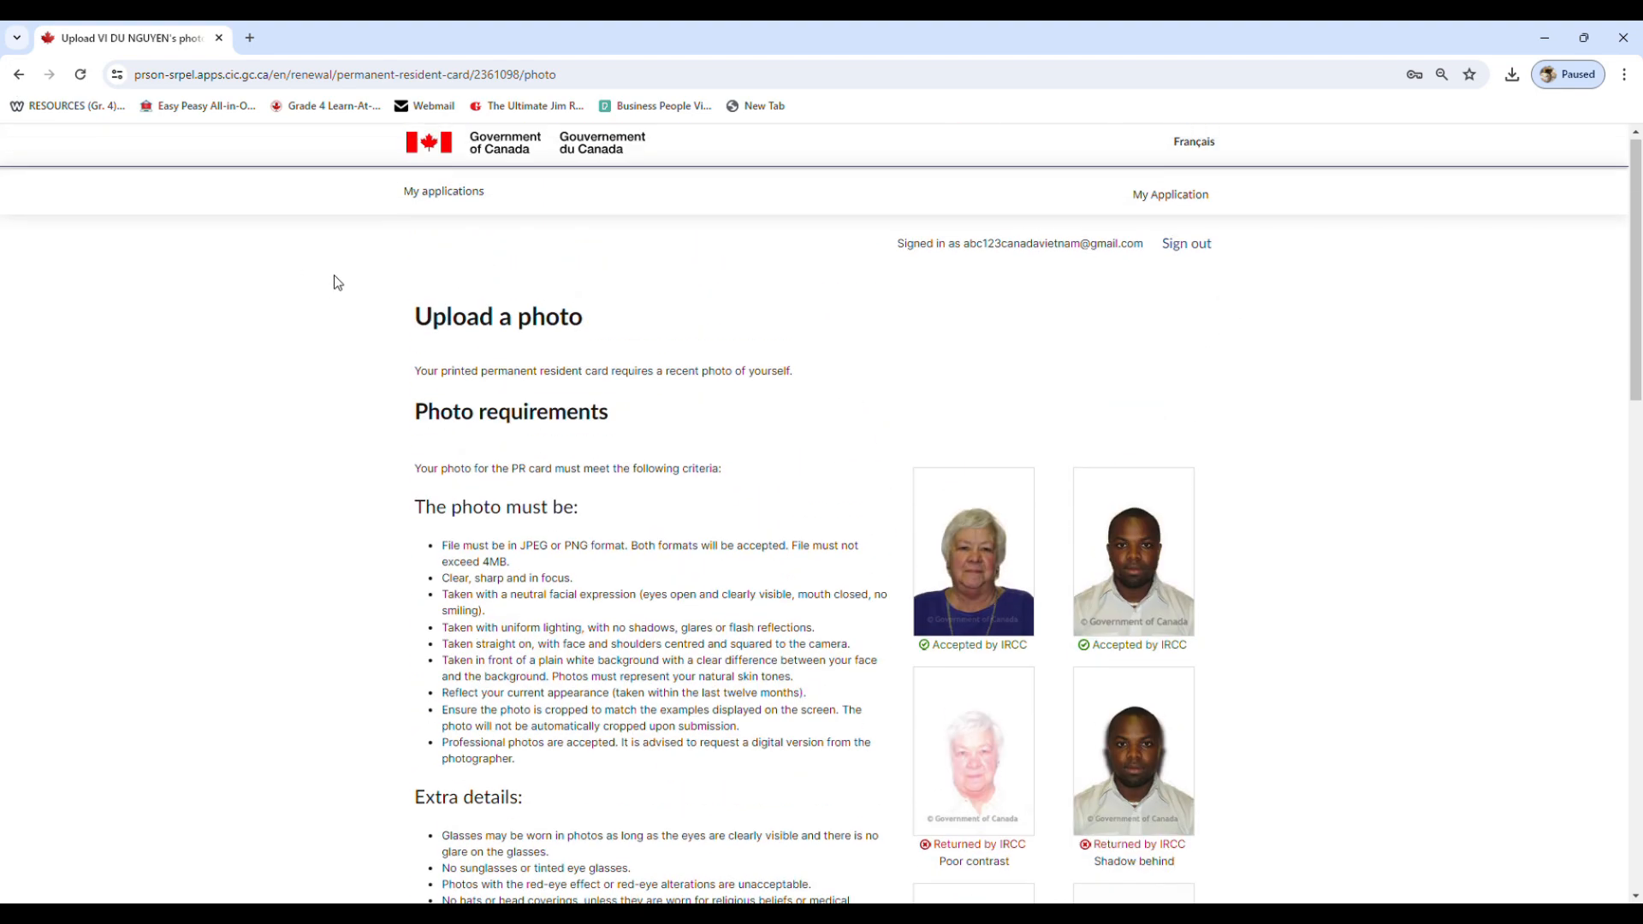
scroll(333, 275, down, 12)
scroll(568, 351, down, 3)
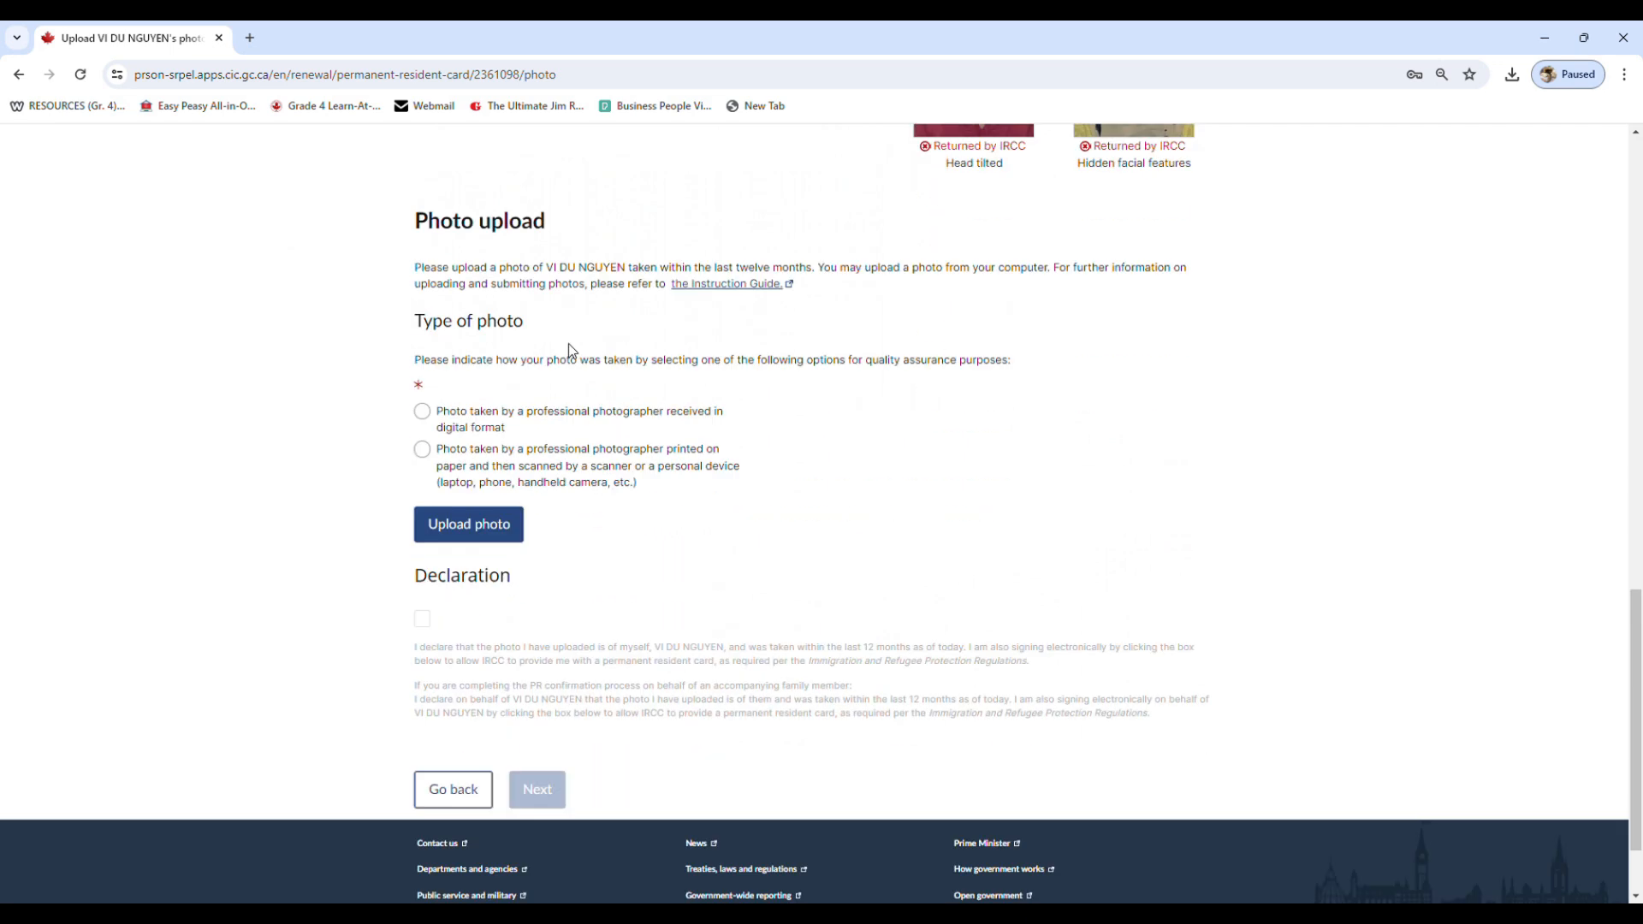
Select the professional digital photo type, then upload the front photo and apply it in the photo editor
click(424, 393)
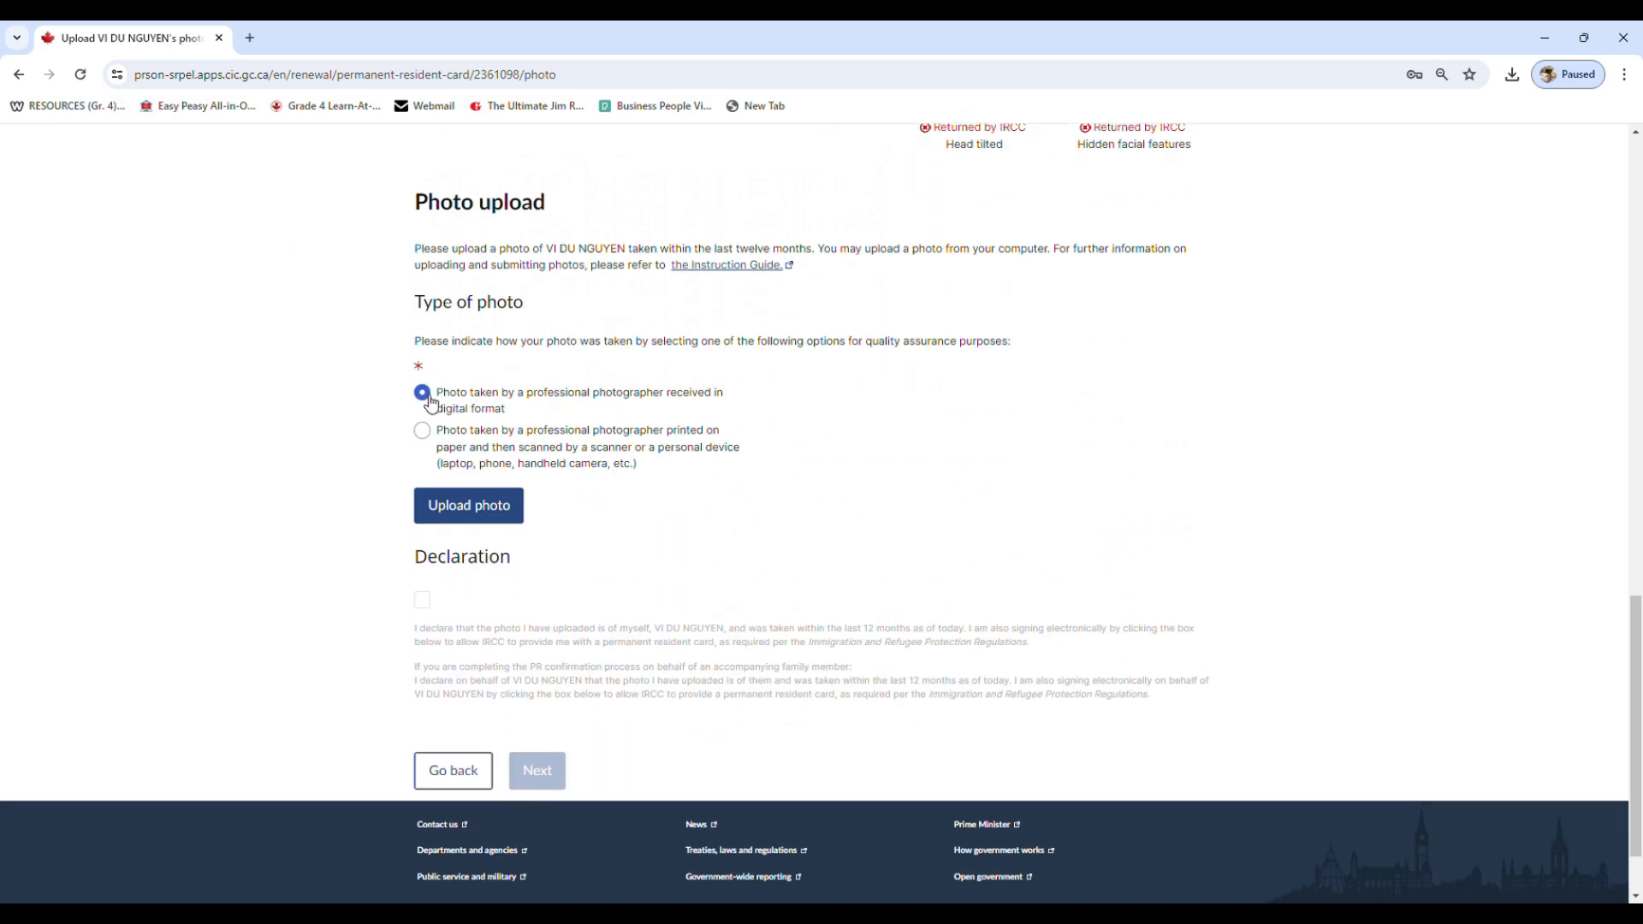
click(482, 509)
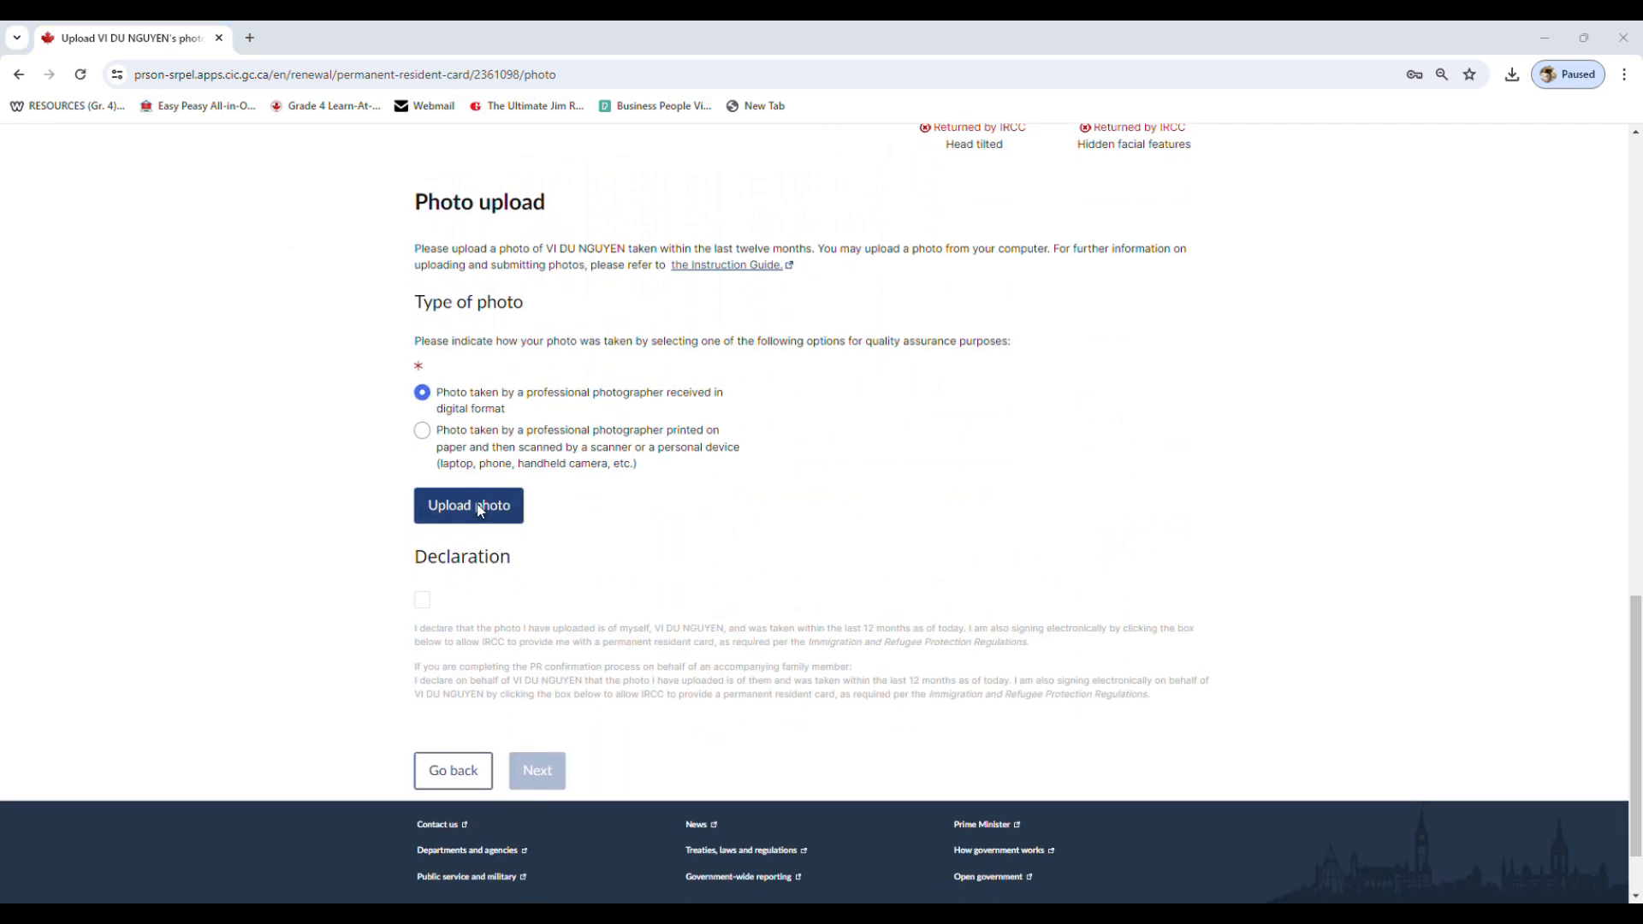
double_click(482, 196)
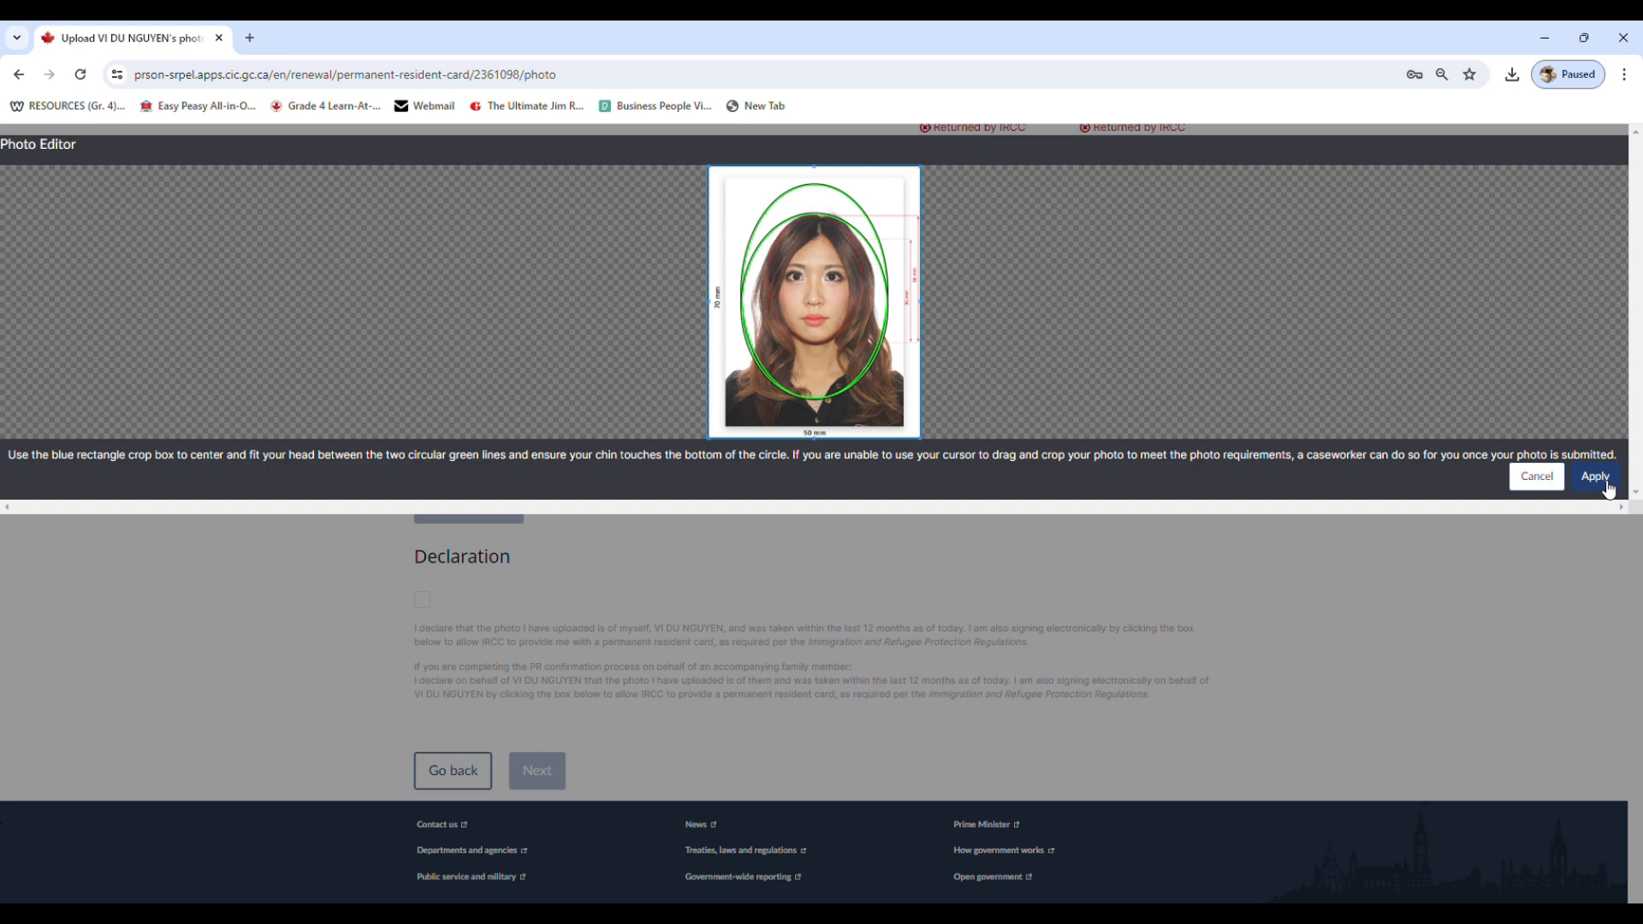
click(1597, 478)
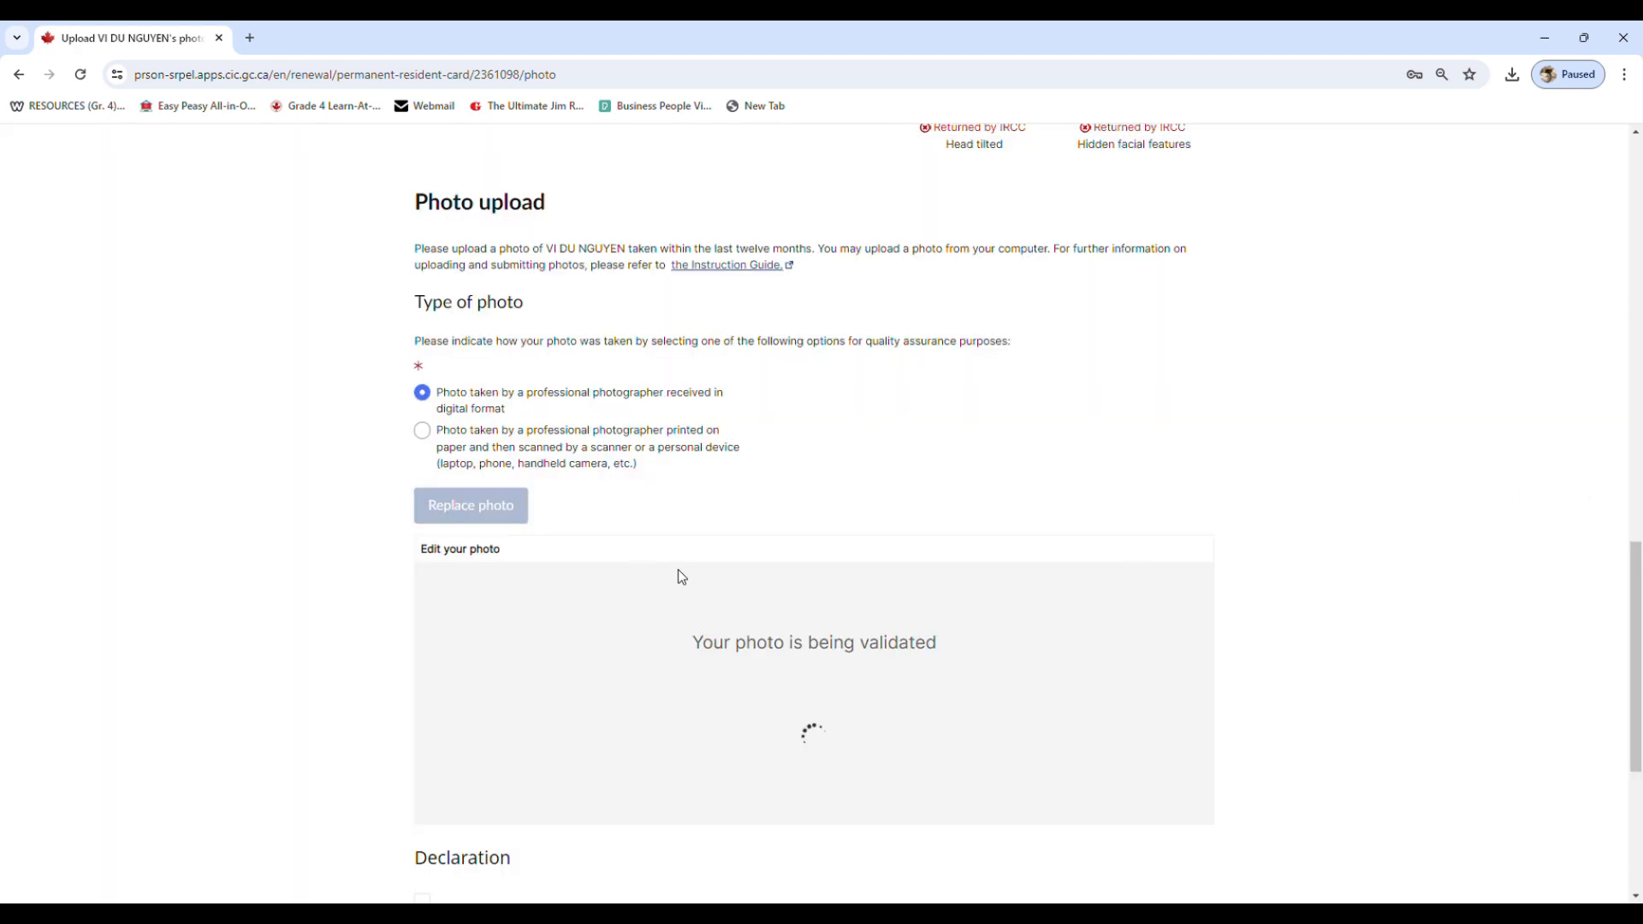
scroll(696, 572, down, 2)
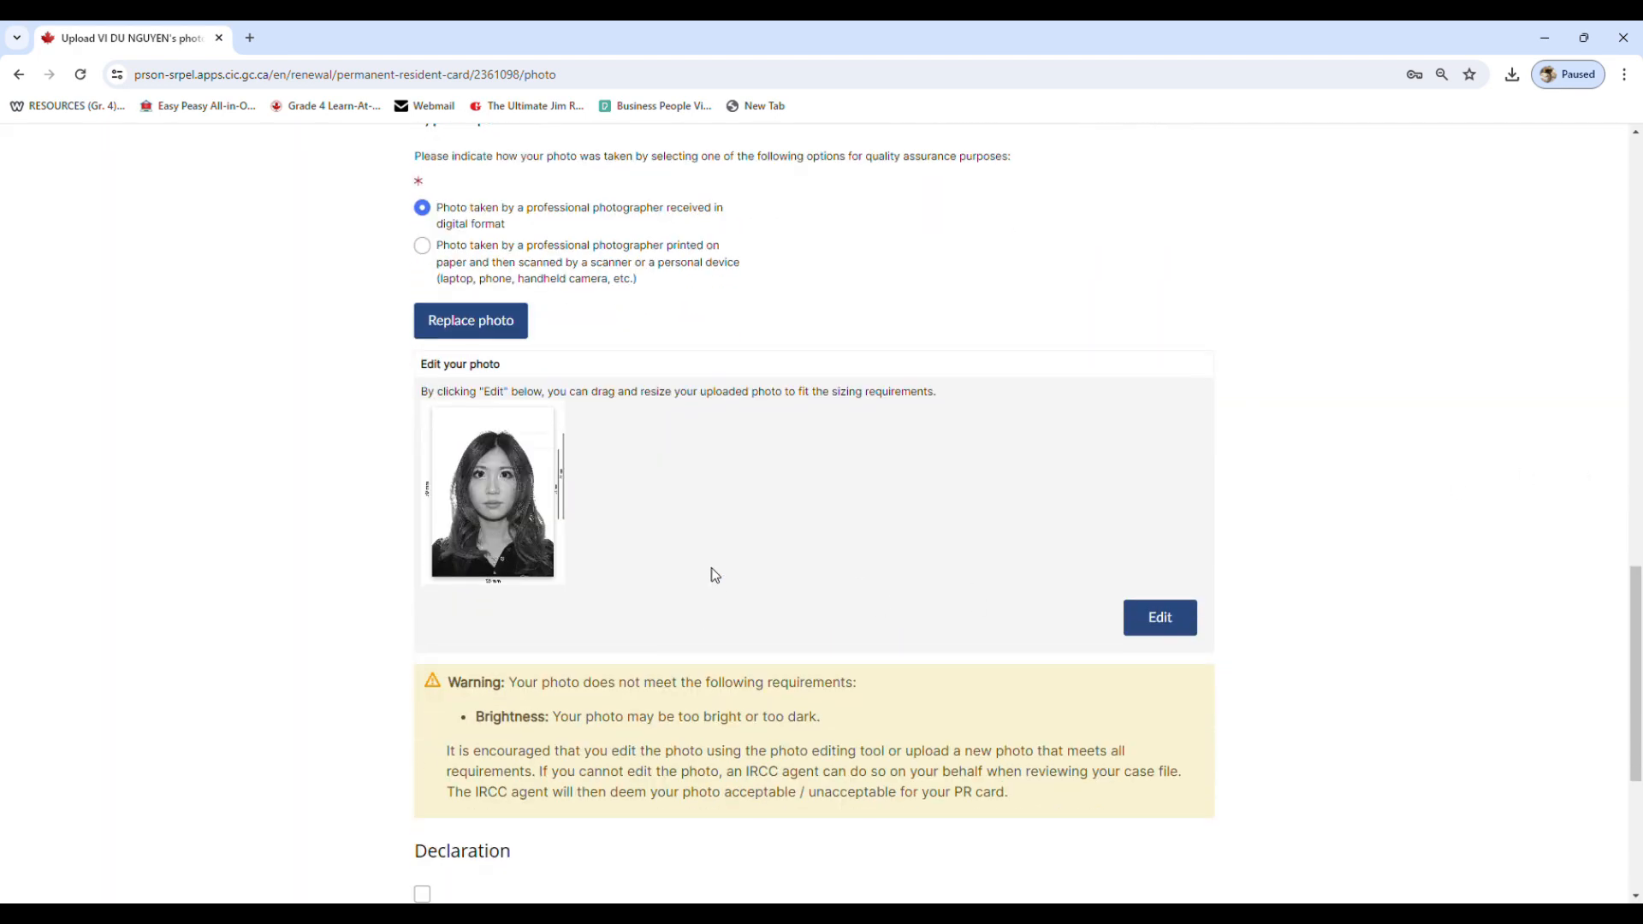
scroll(715, 574, down, 2)
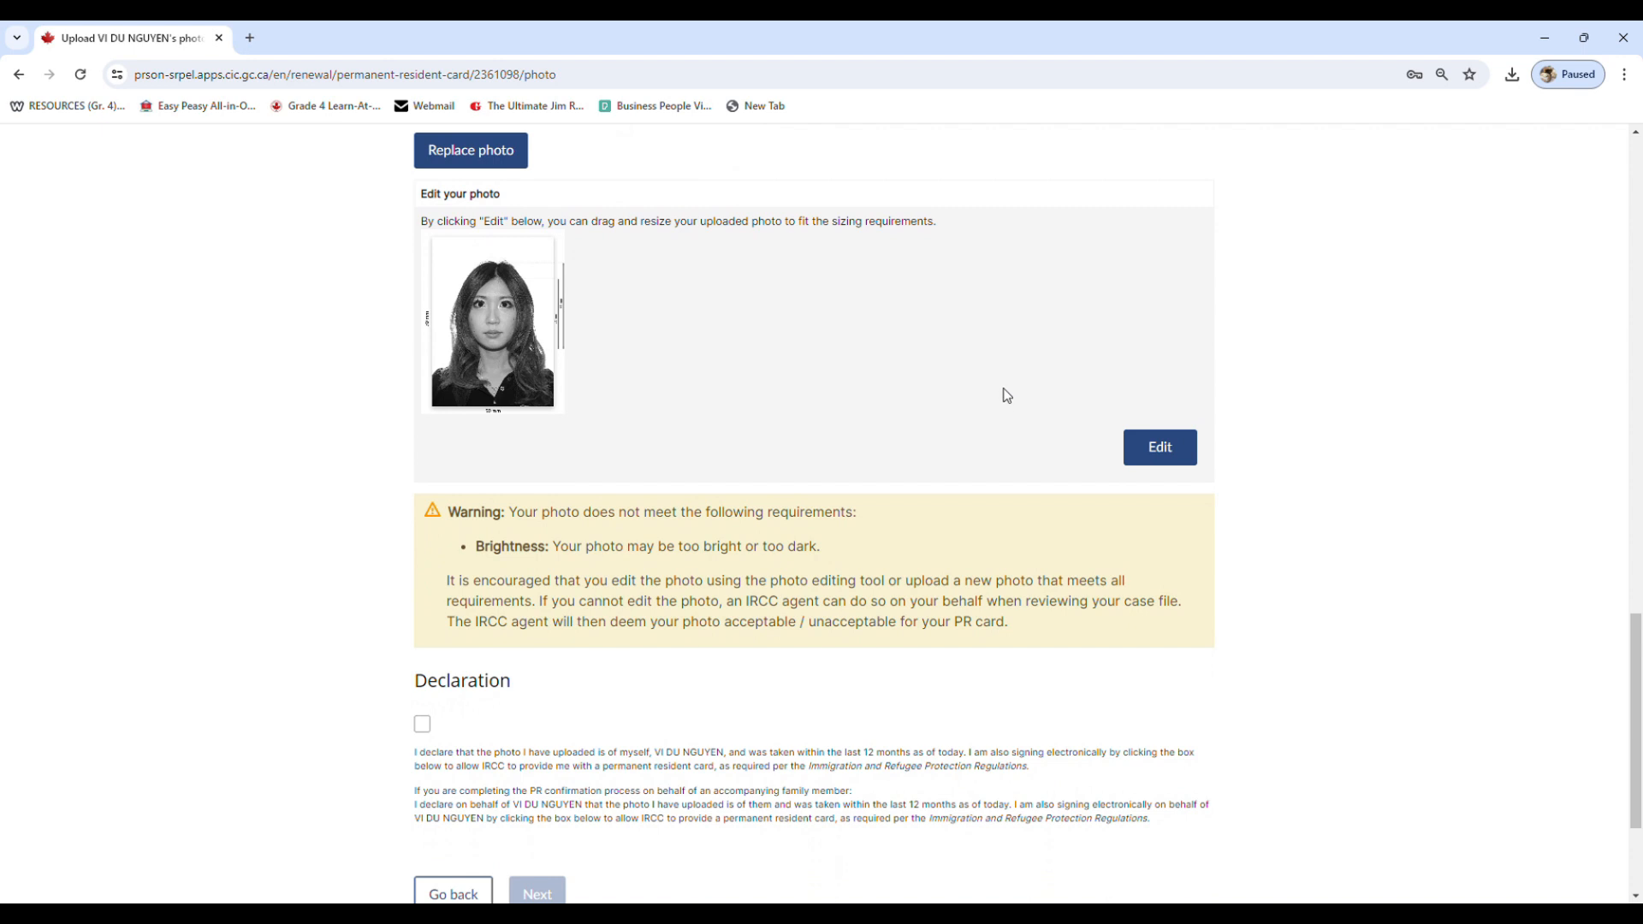
Accept the photo declaration and the acknowledgment about photo requirements, then save the photo page
click(1638, 652)
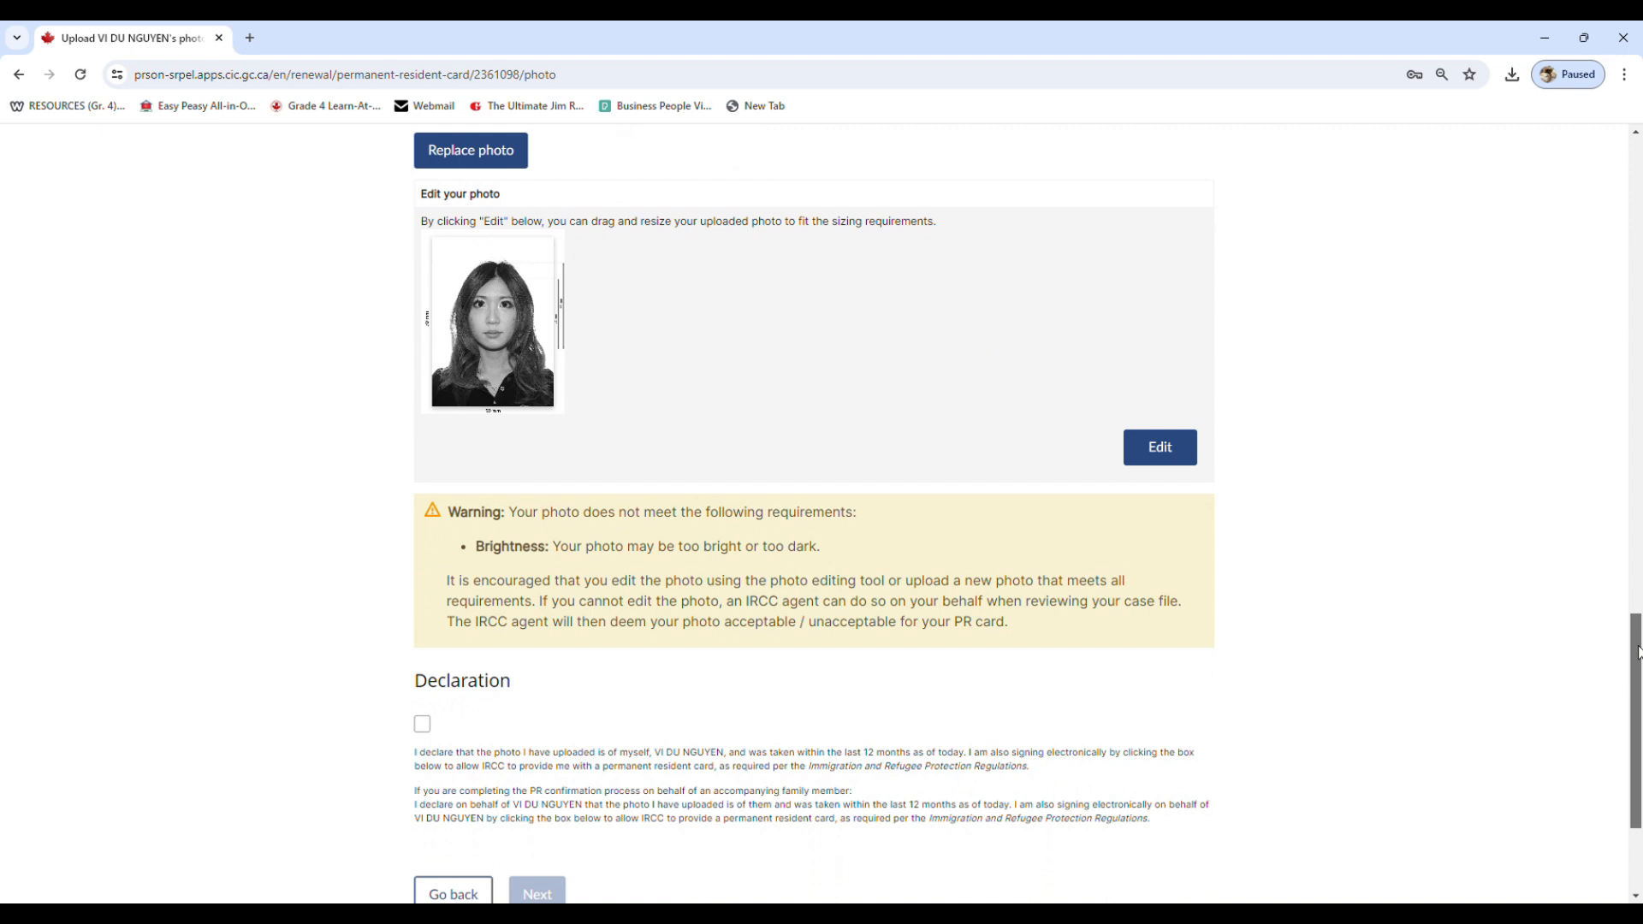
drag(1637, 652, 1638, 680)
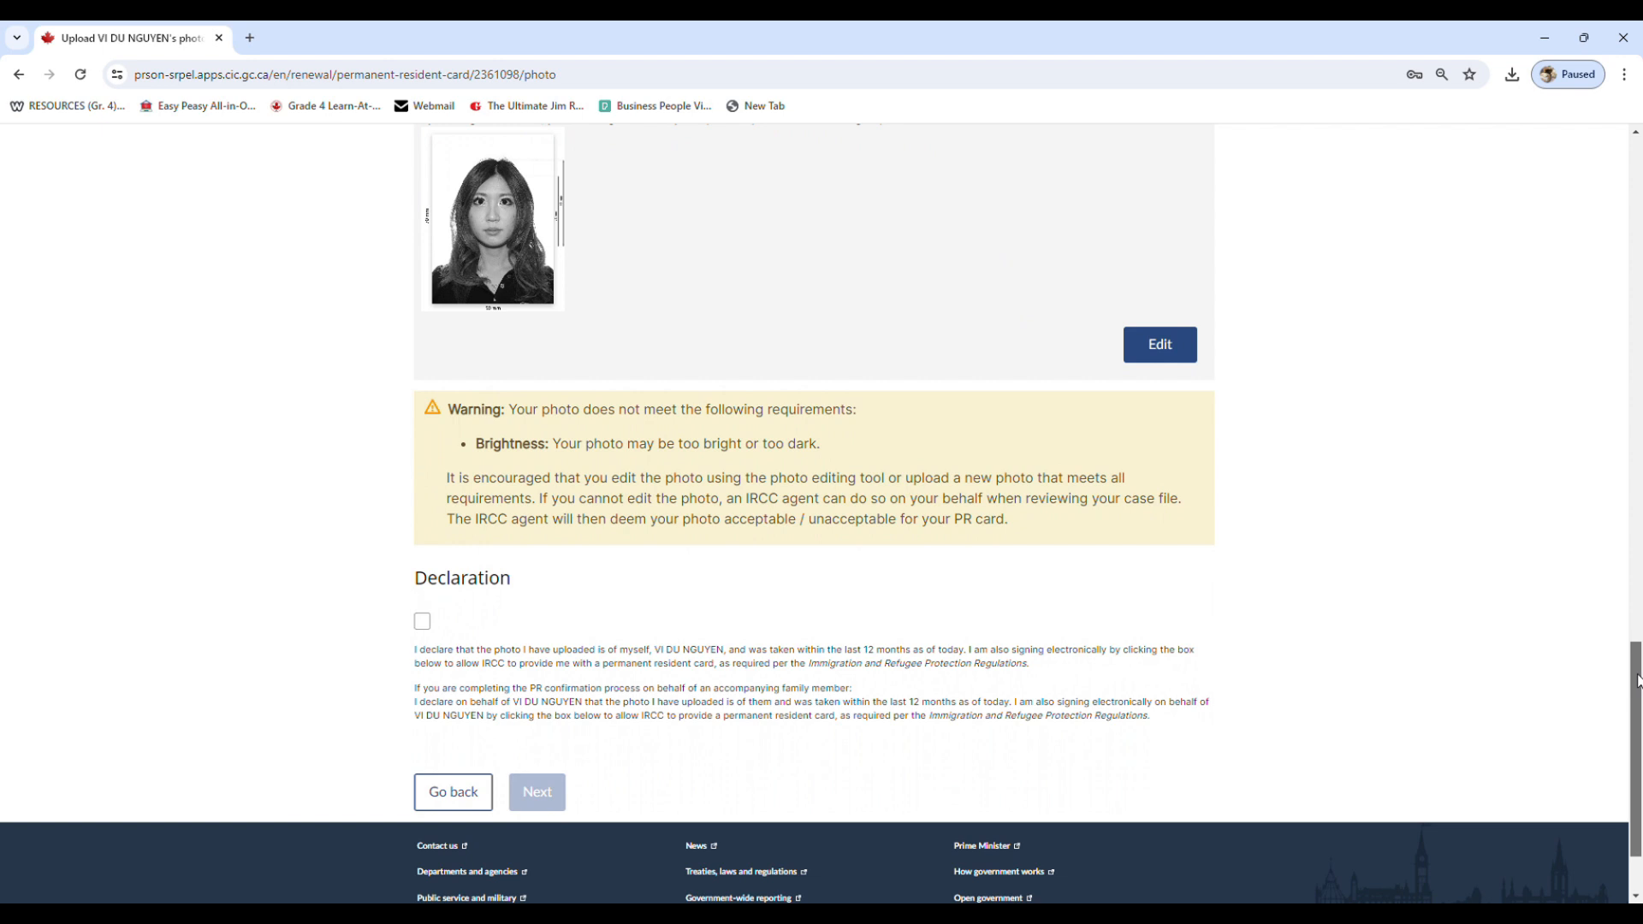
scroll(1638, 680, down, 1)
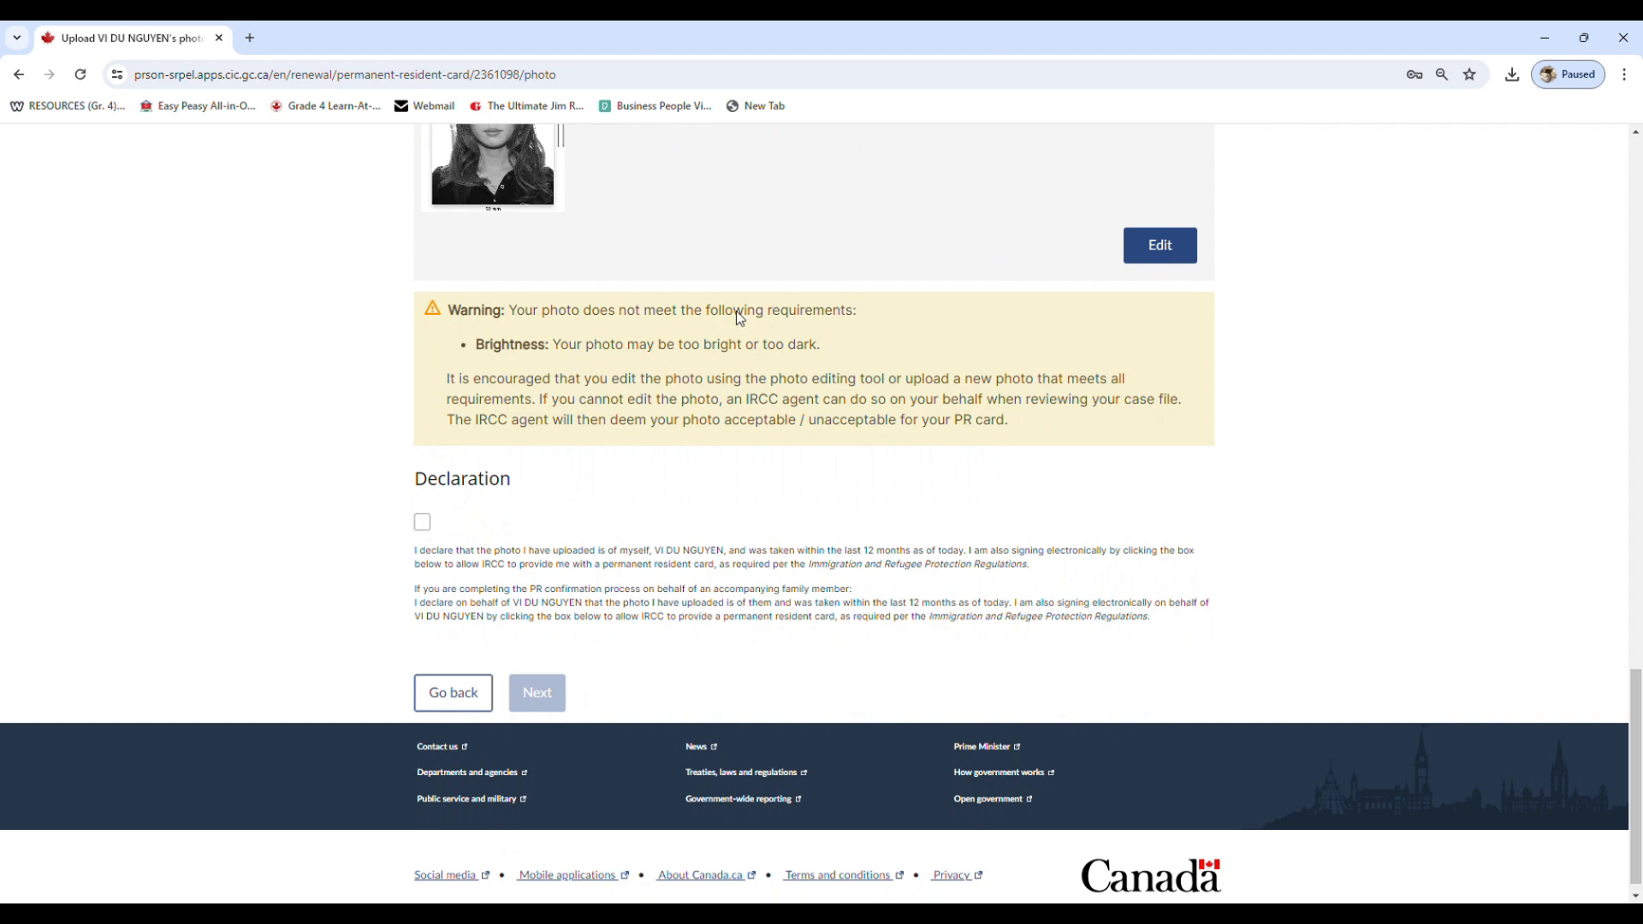
click(436, 528)
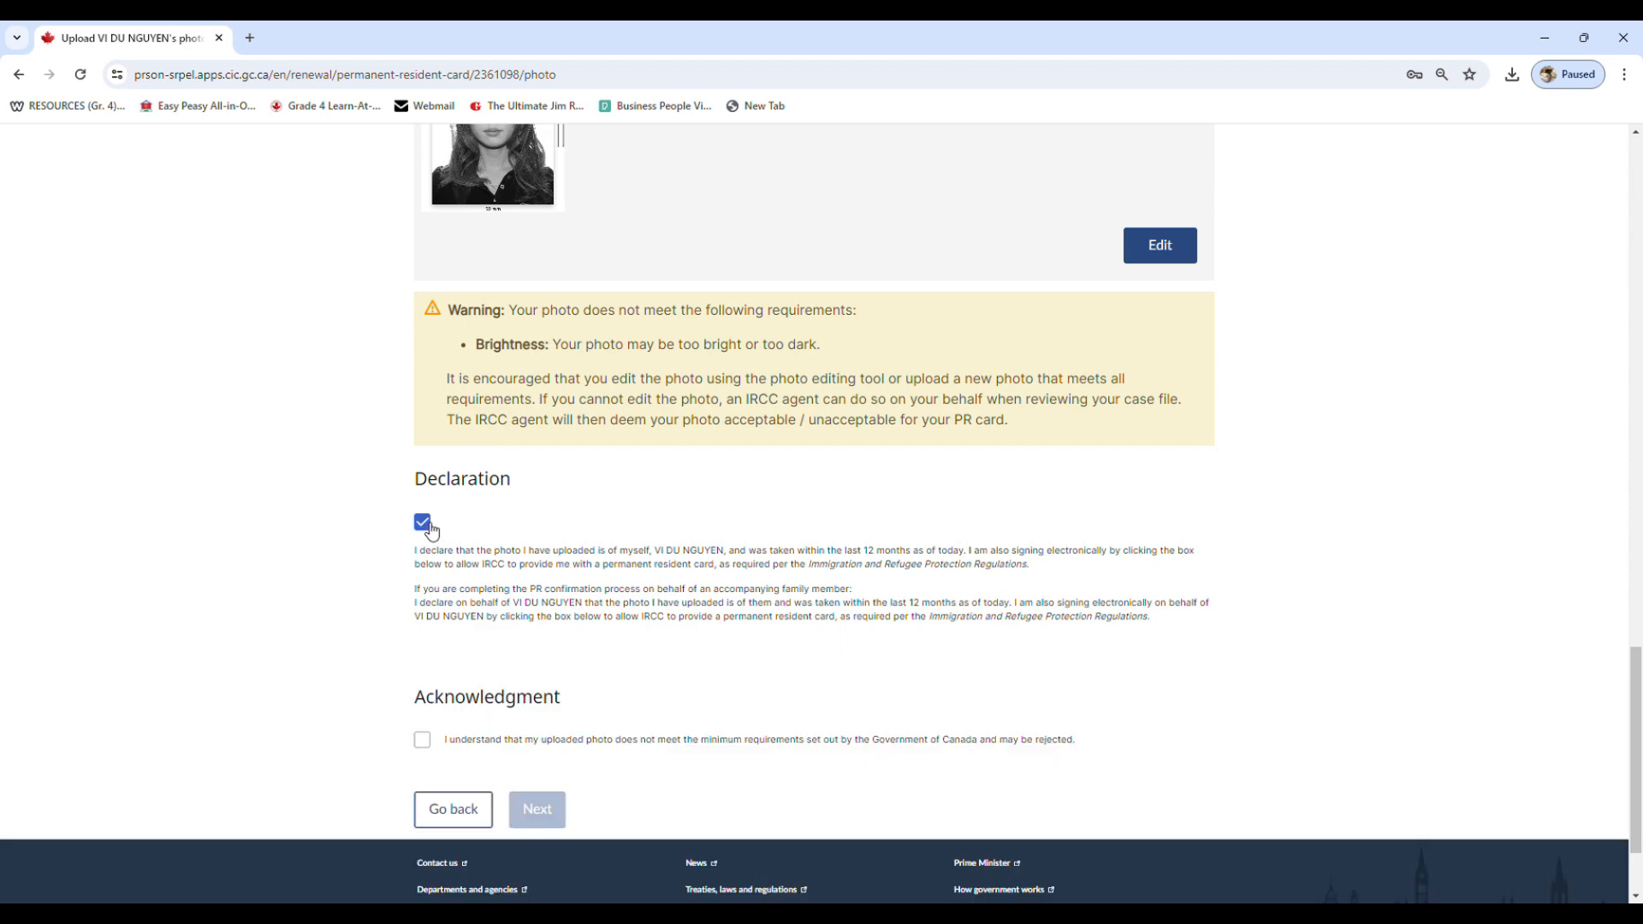
scroll(434, 613, down, 1)
click(423, 606)
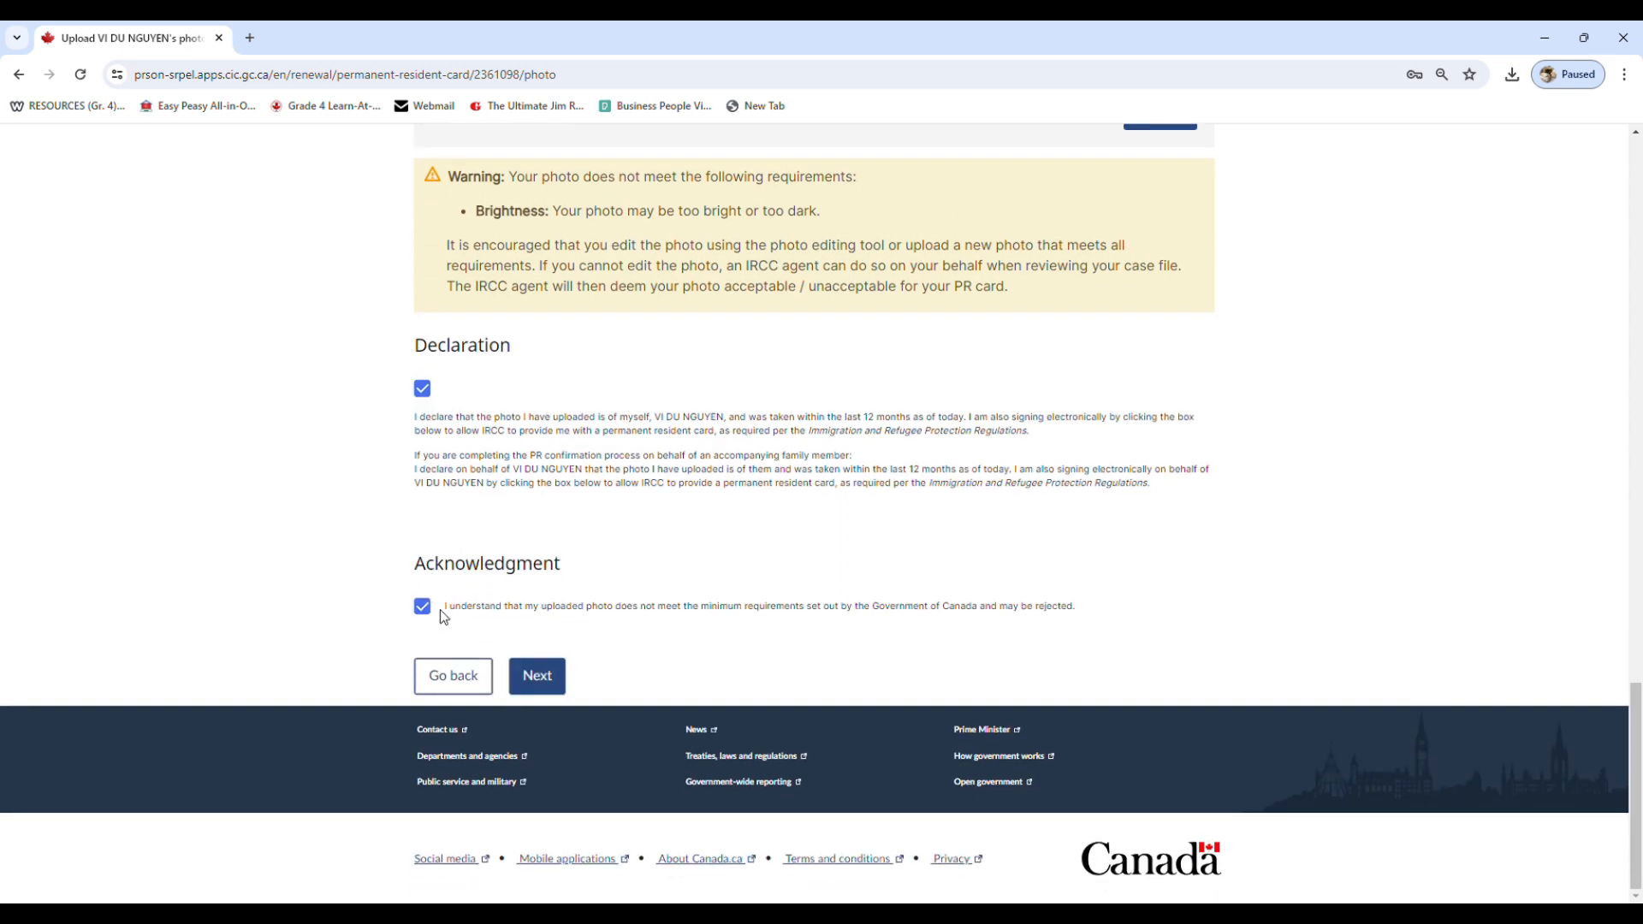
click(539, 675)
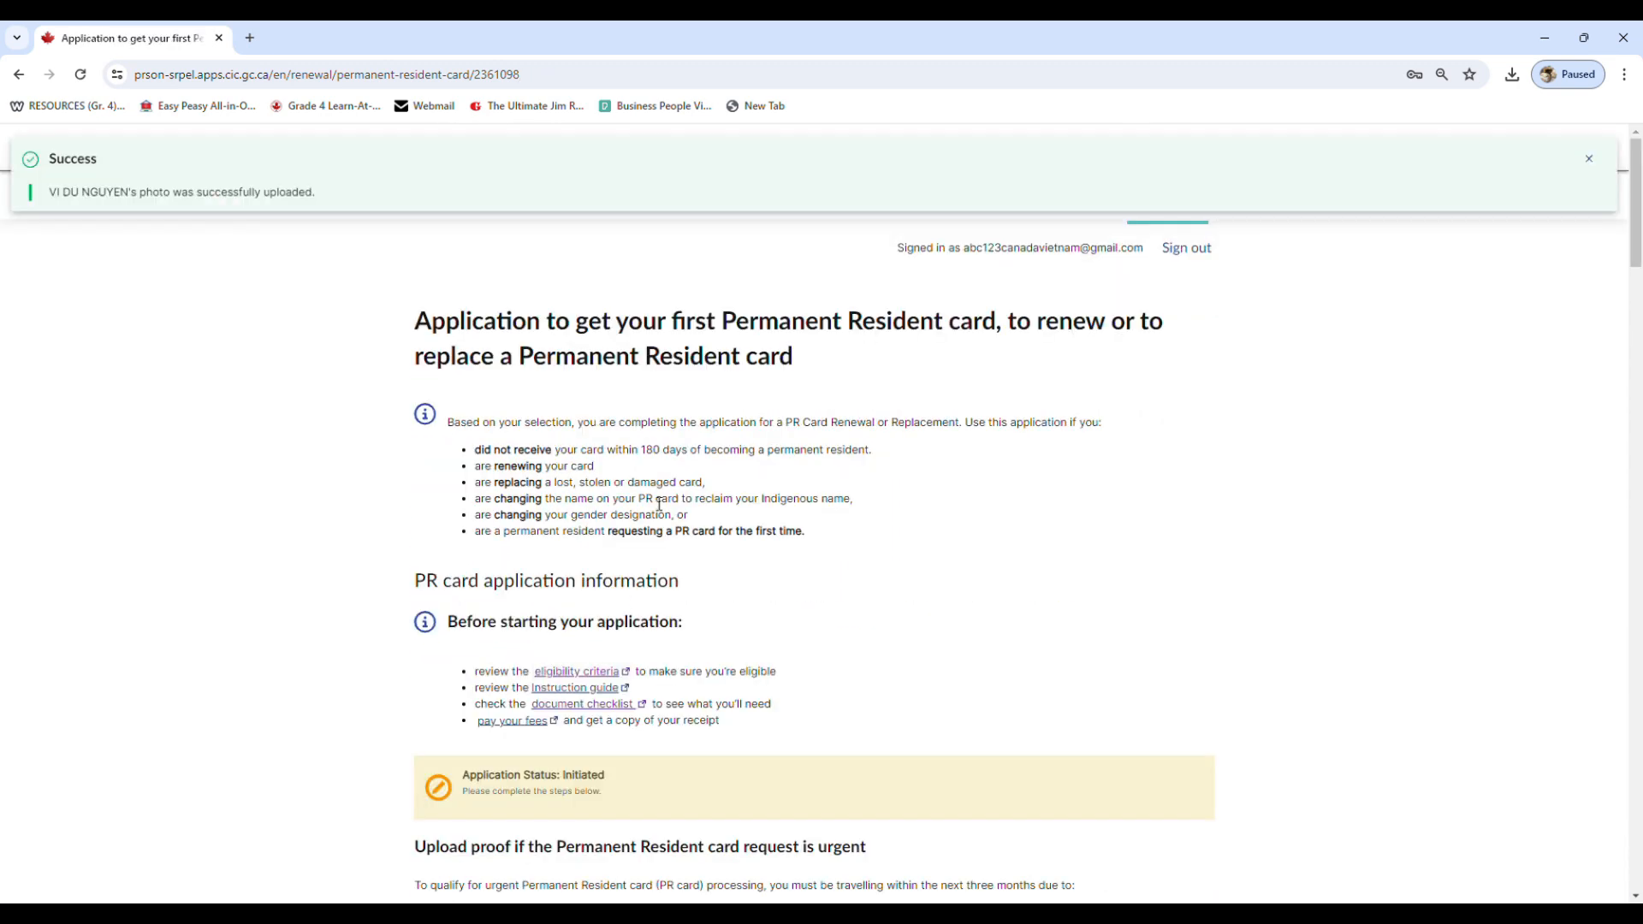
Upload back-photo.jpeg as the back of the photo
scroll(659, 505, down, 15)
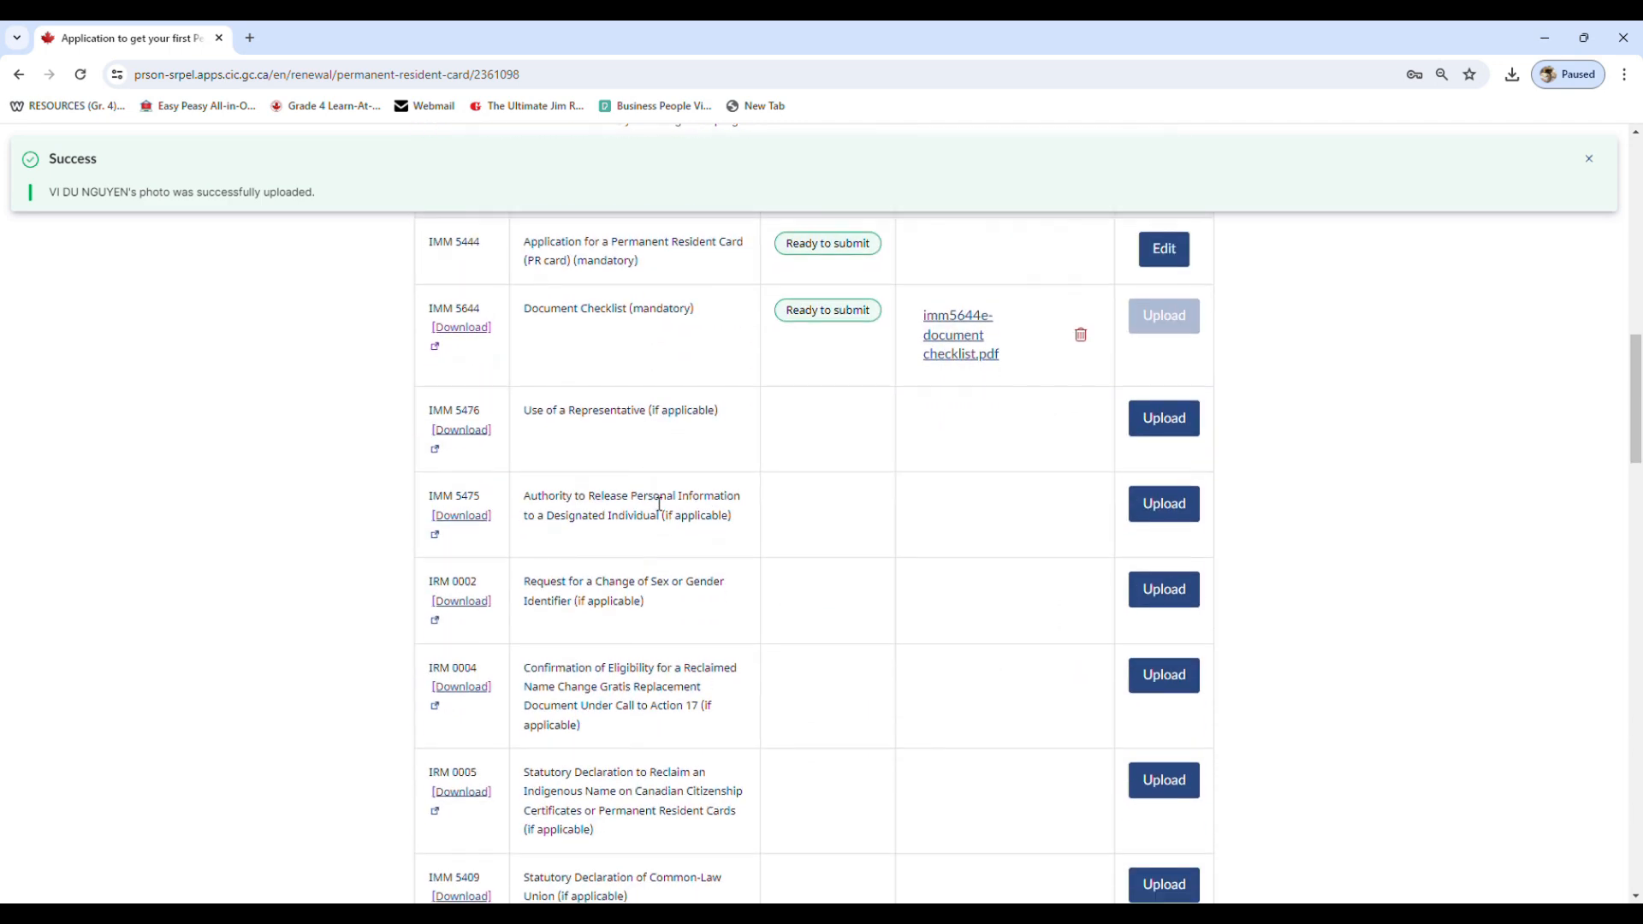
scroll(899, 479, down, 12)
scroll(902, 476, up, 4)
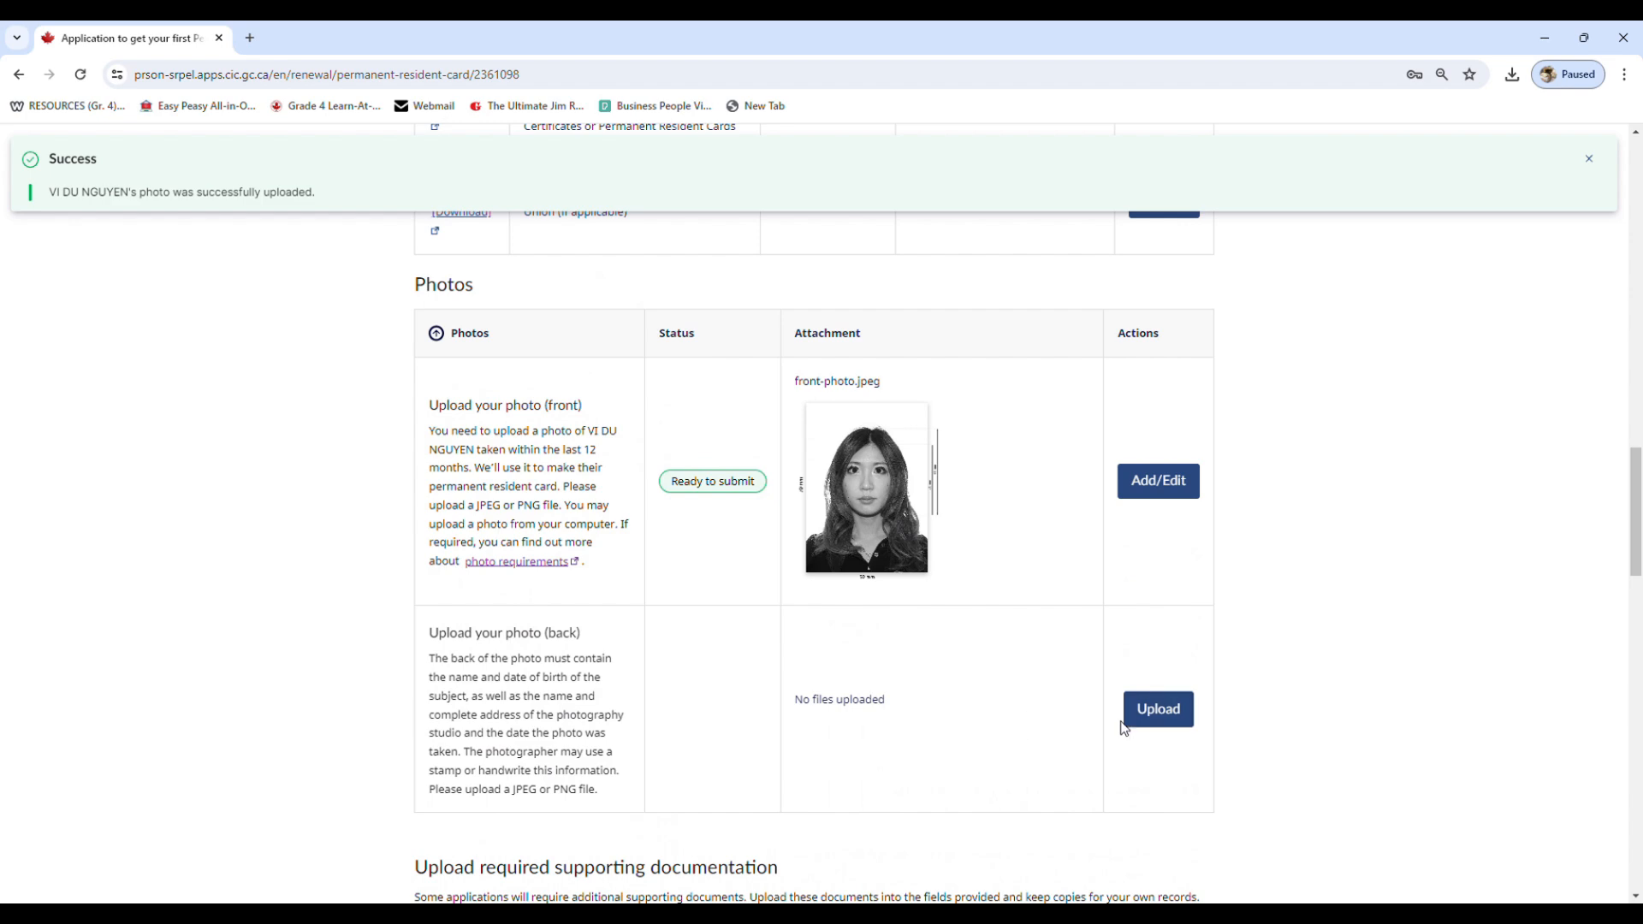
click(1158, 723)
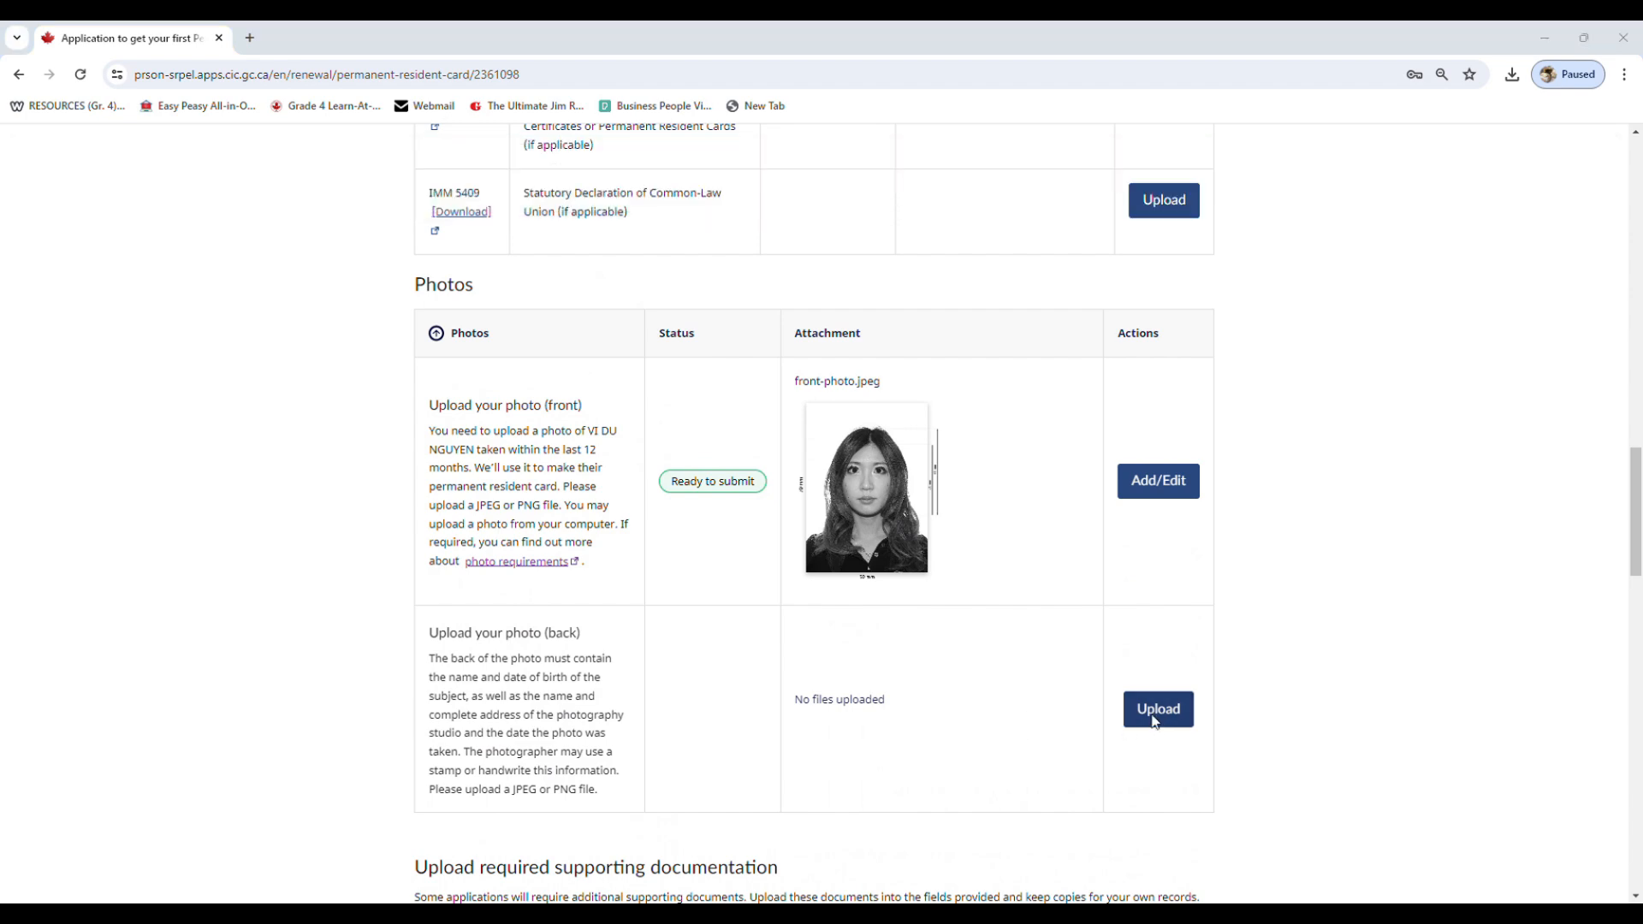
scroll(1122, 588, down, 3)
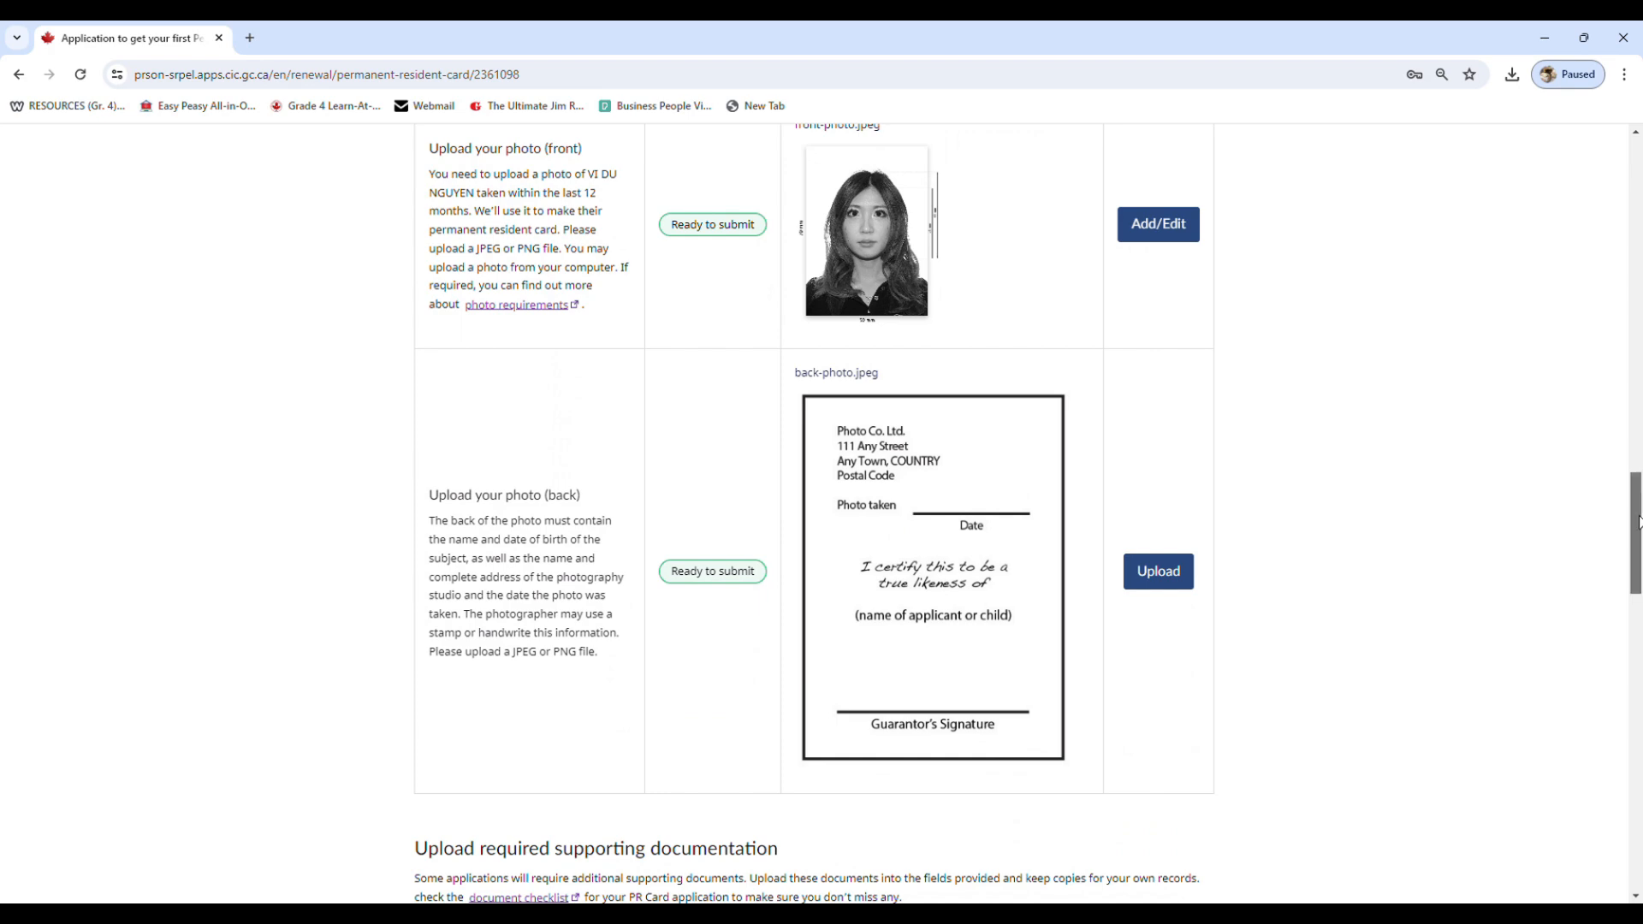
Choose Passport or Other Primary ID Document as the document type and upload passport.jpeg
drag(1639, 522, 1607, 686)
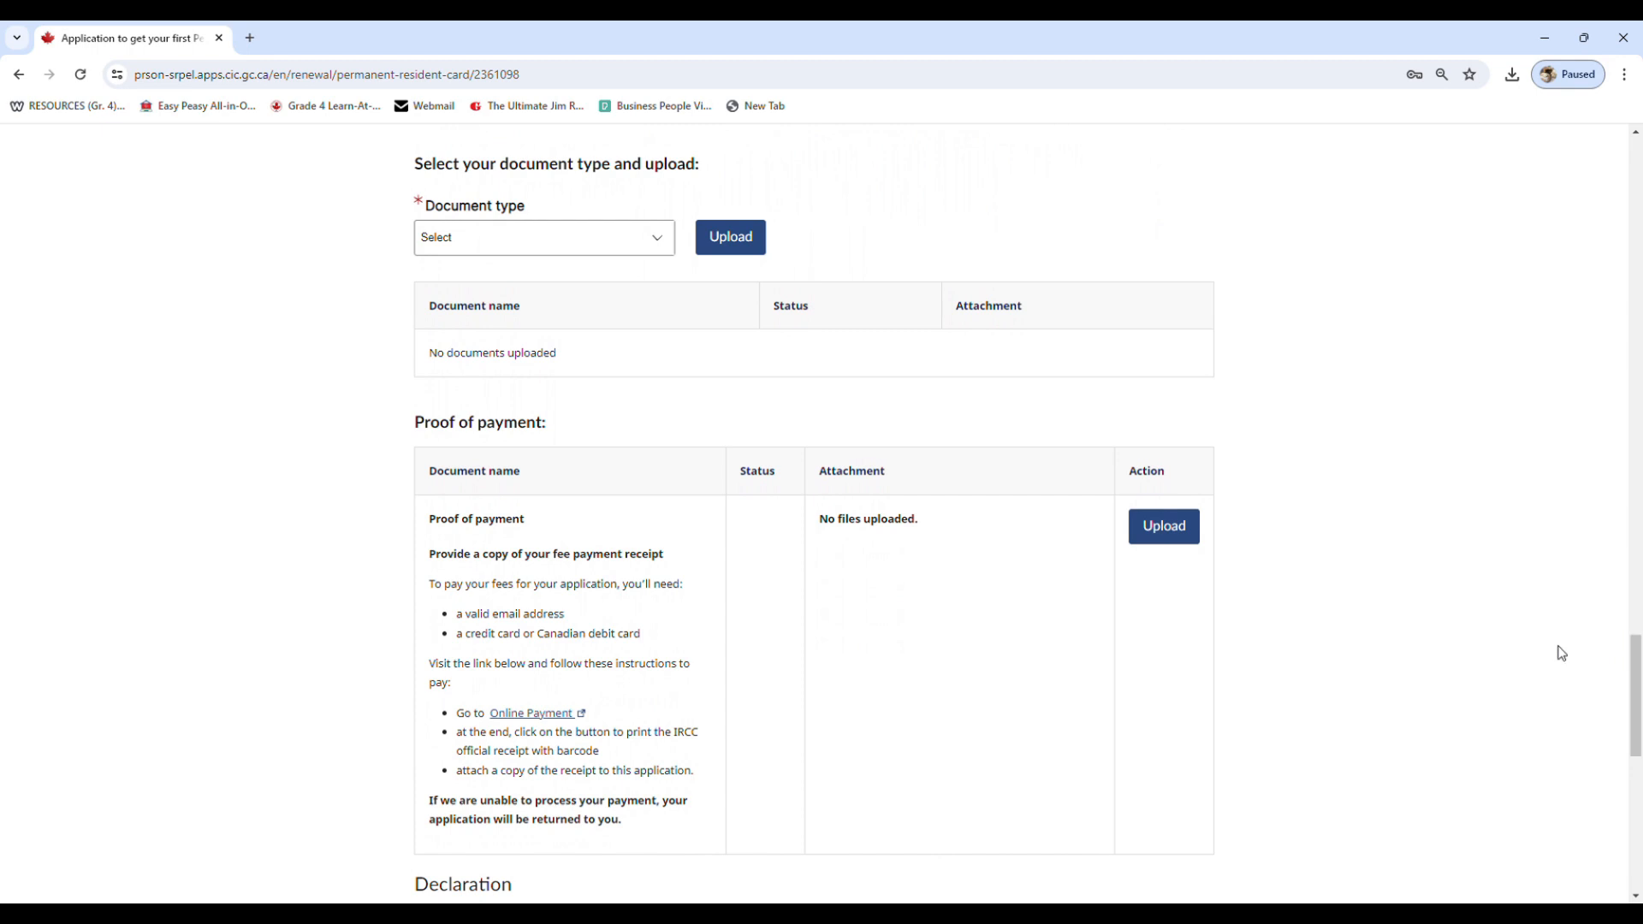
click(640, 252)
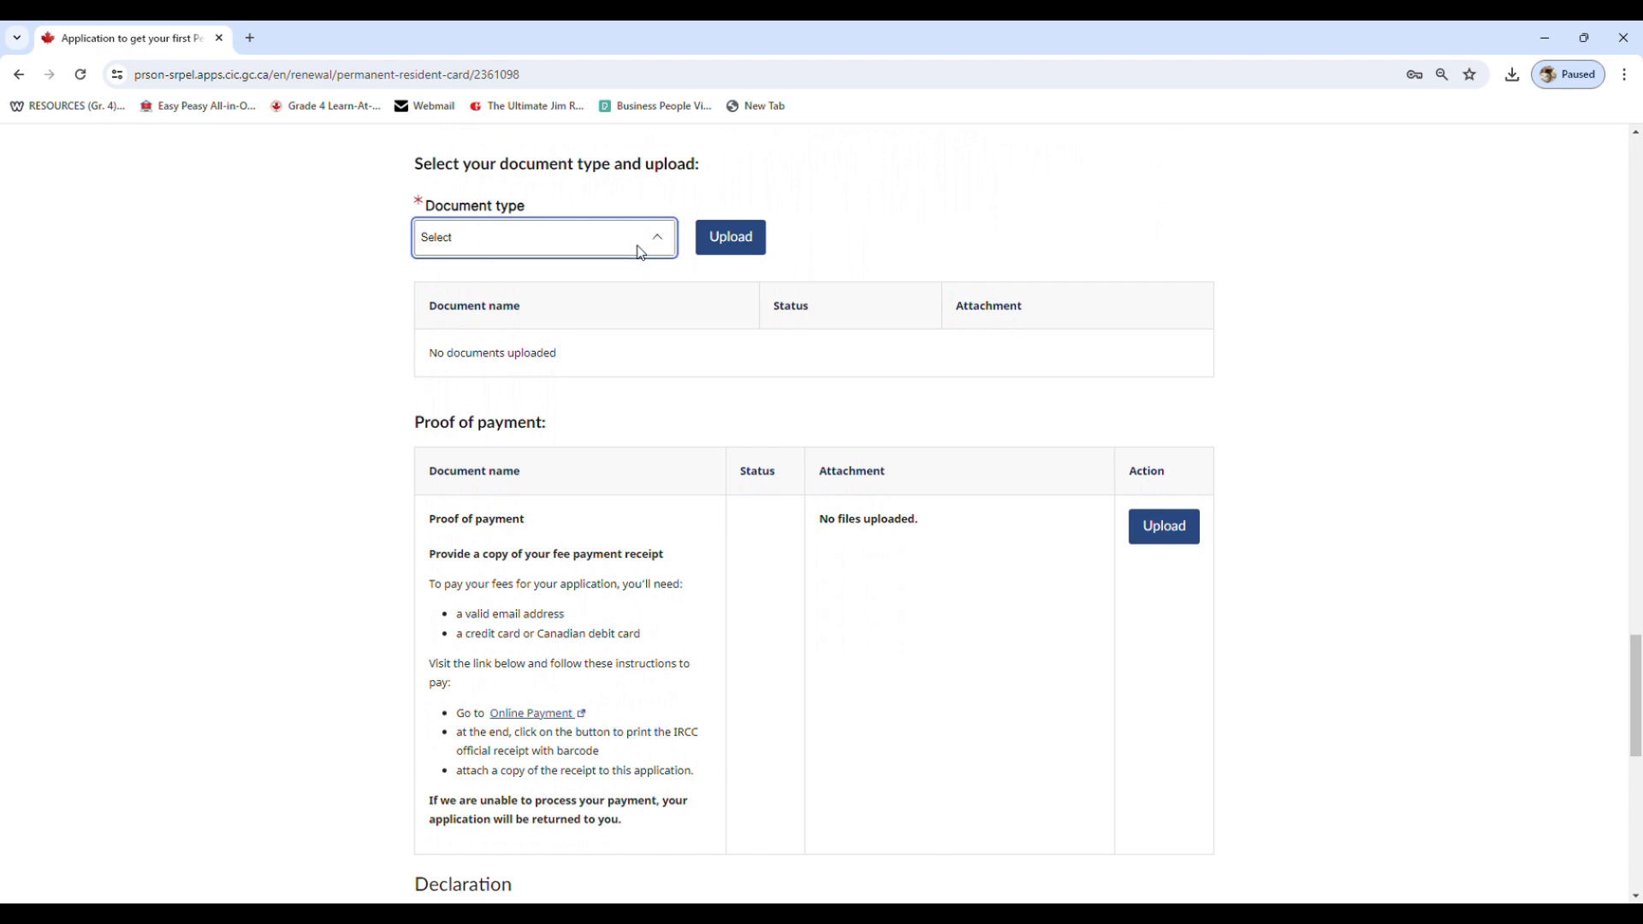
click(569, 304)
click(736, 242)
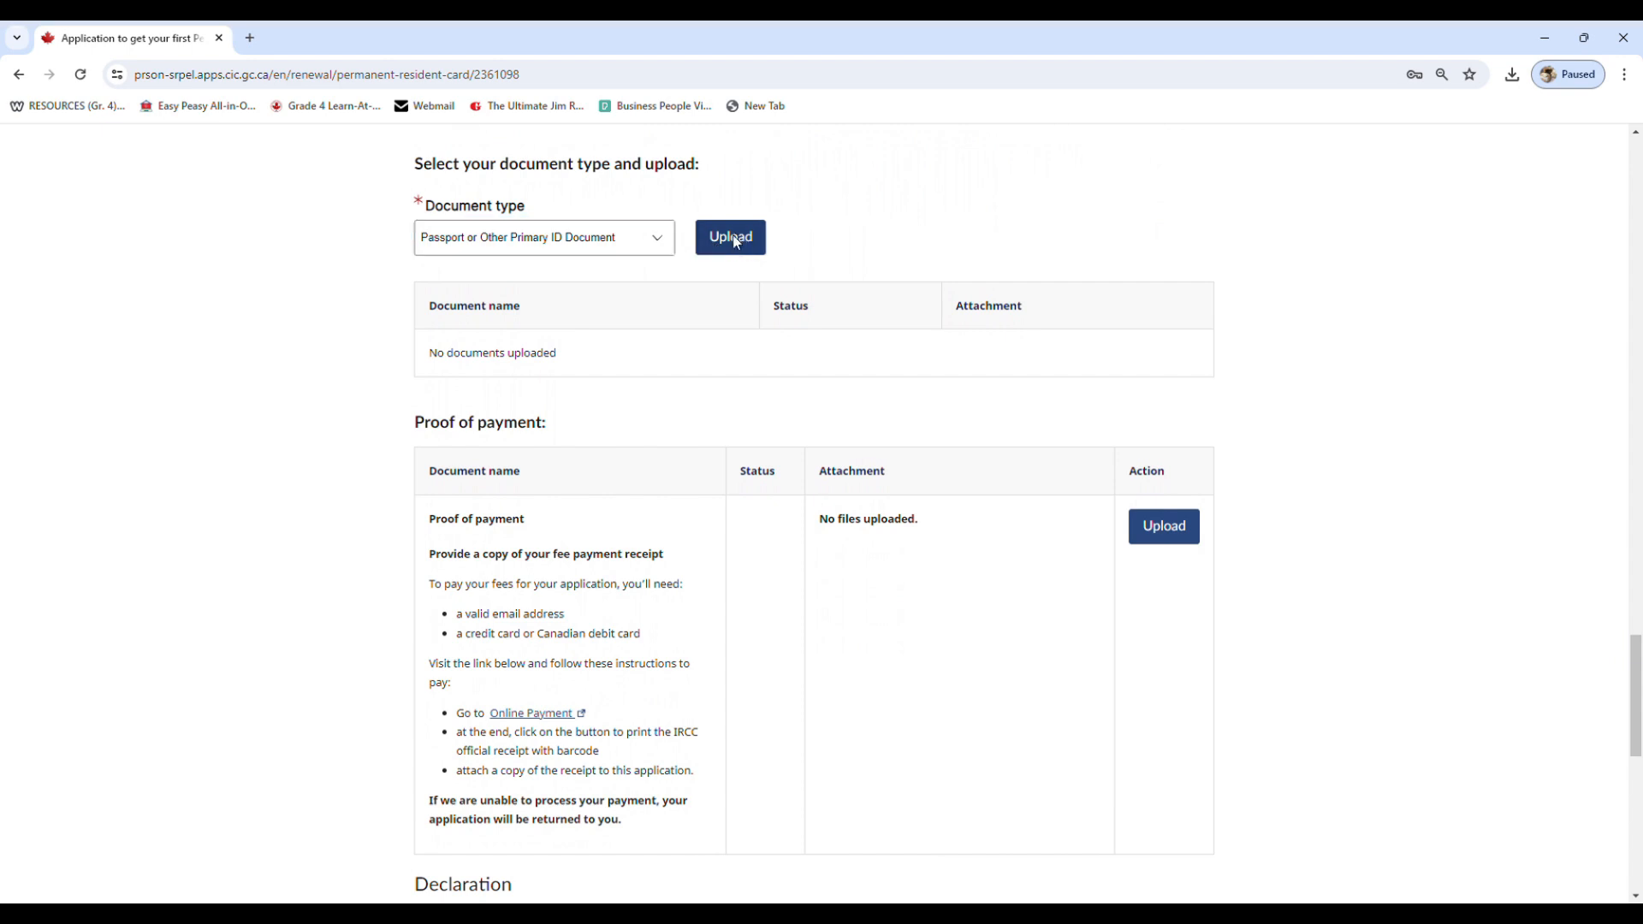
click(1173, 209)
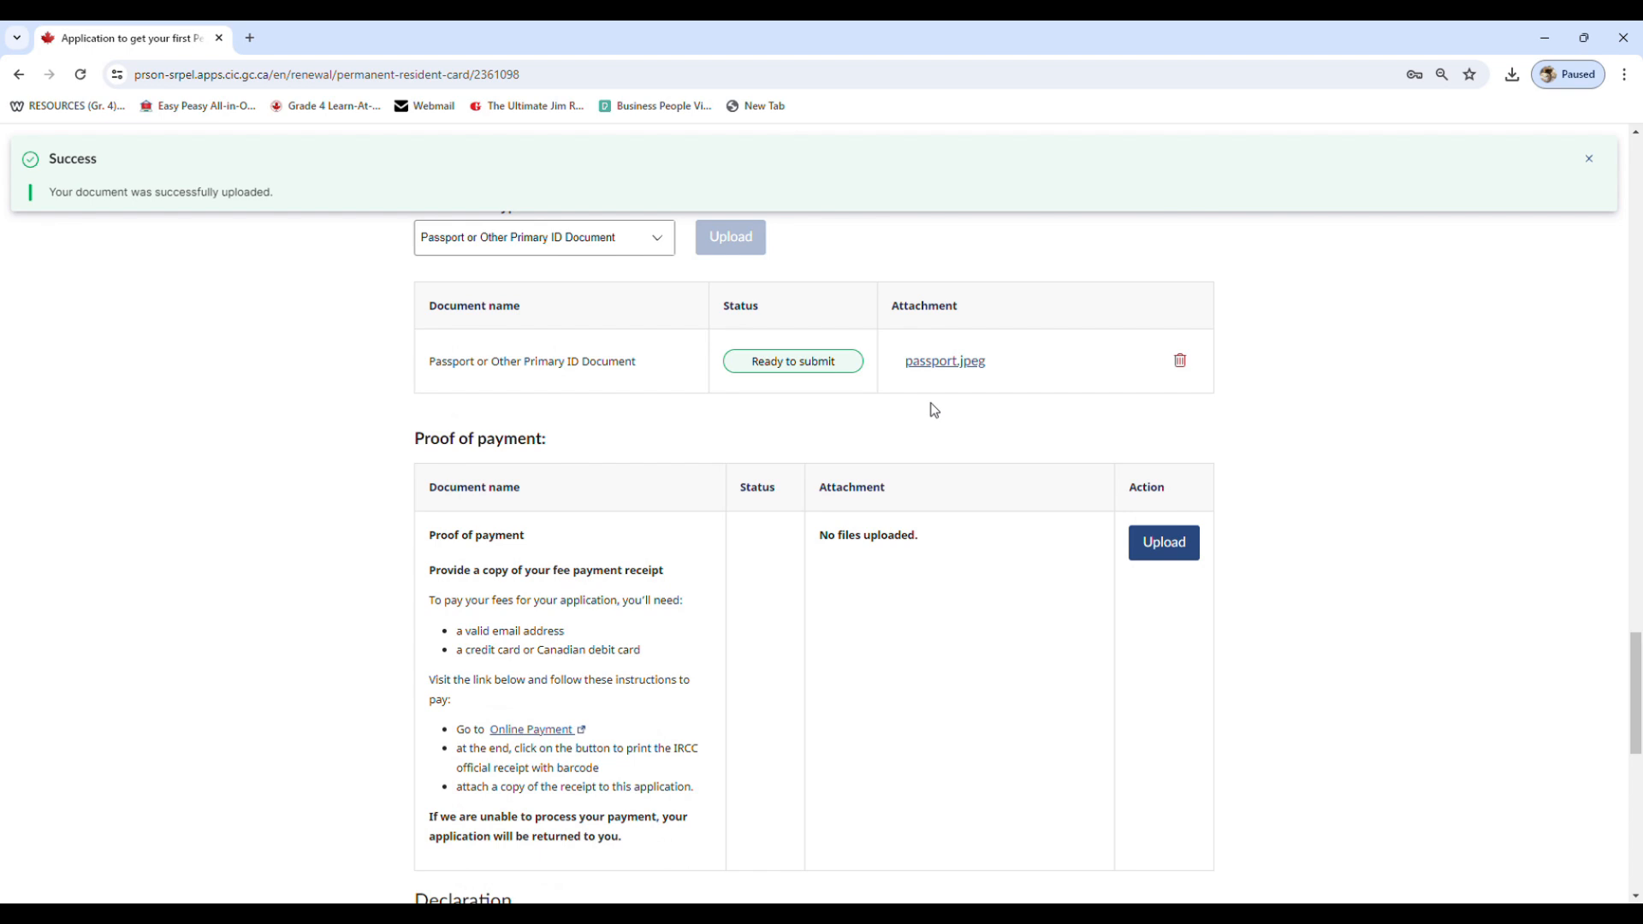
Choose PR Card (front and back) as the document type and upload PR card- front and back.png
scroll(660, 402, up, 1)
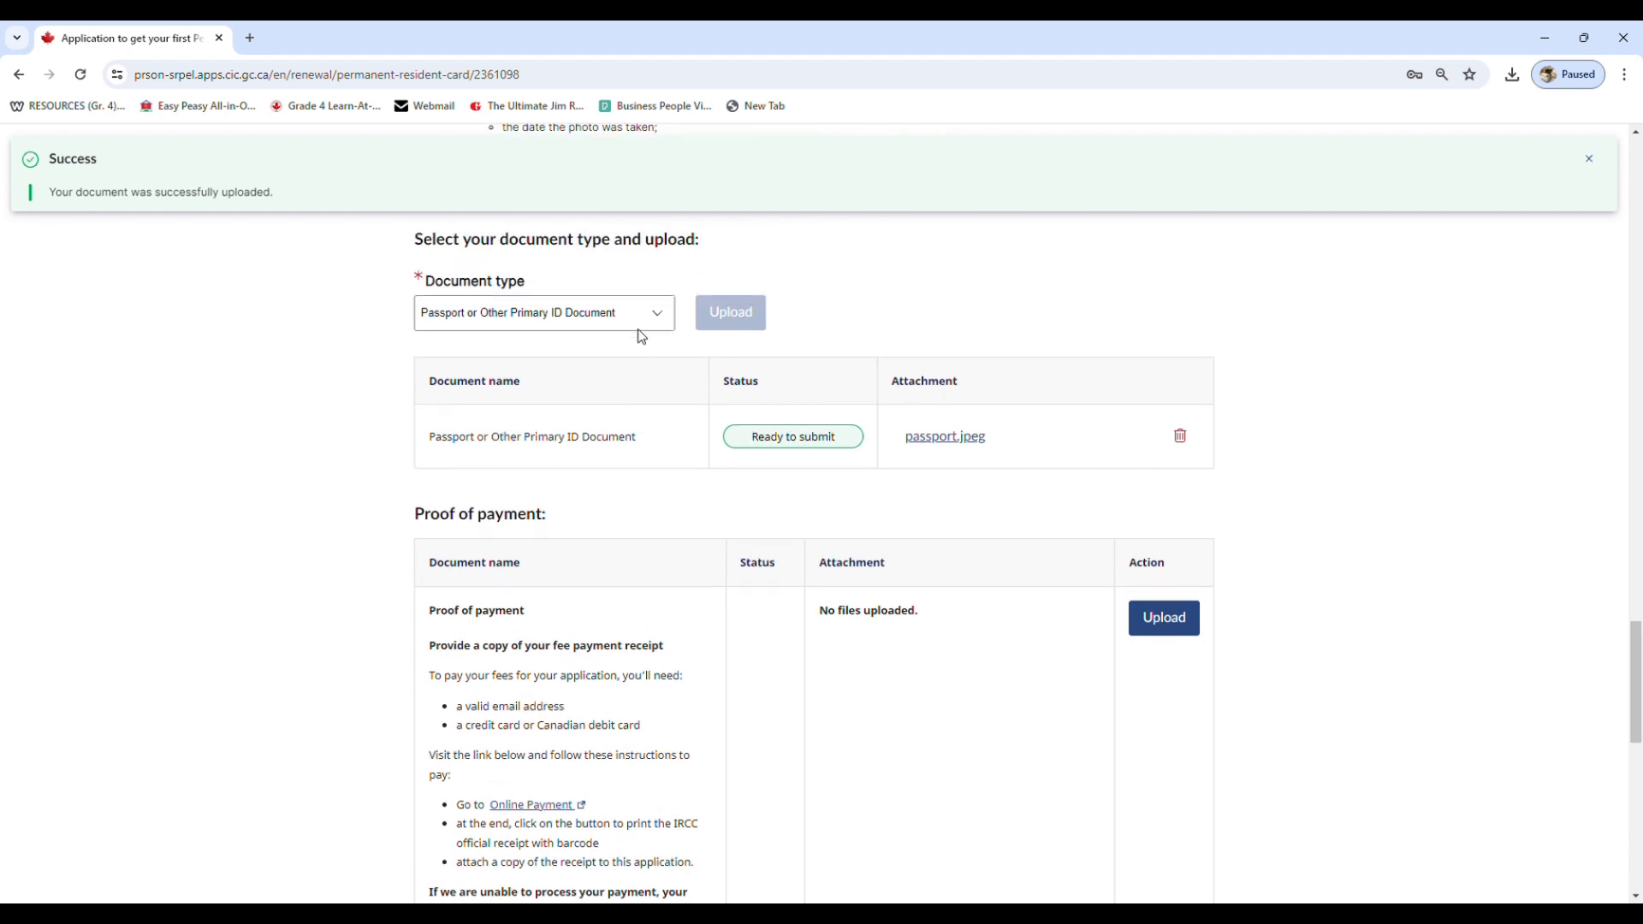
click(572, 404)
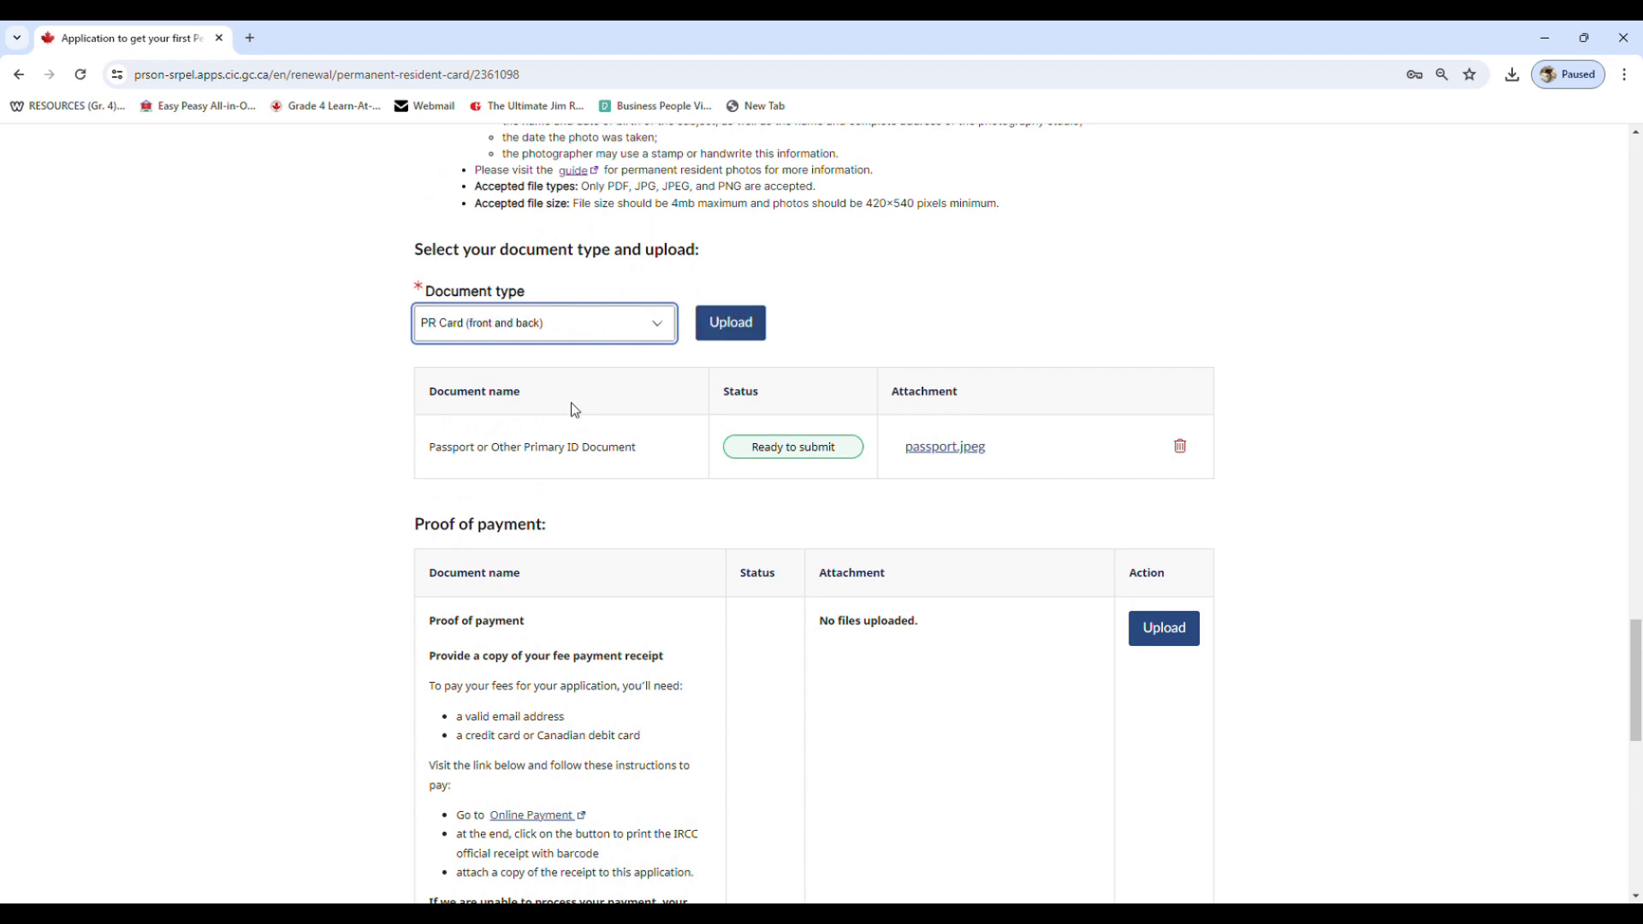
click(728, 332)
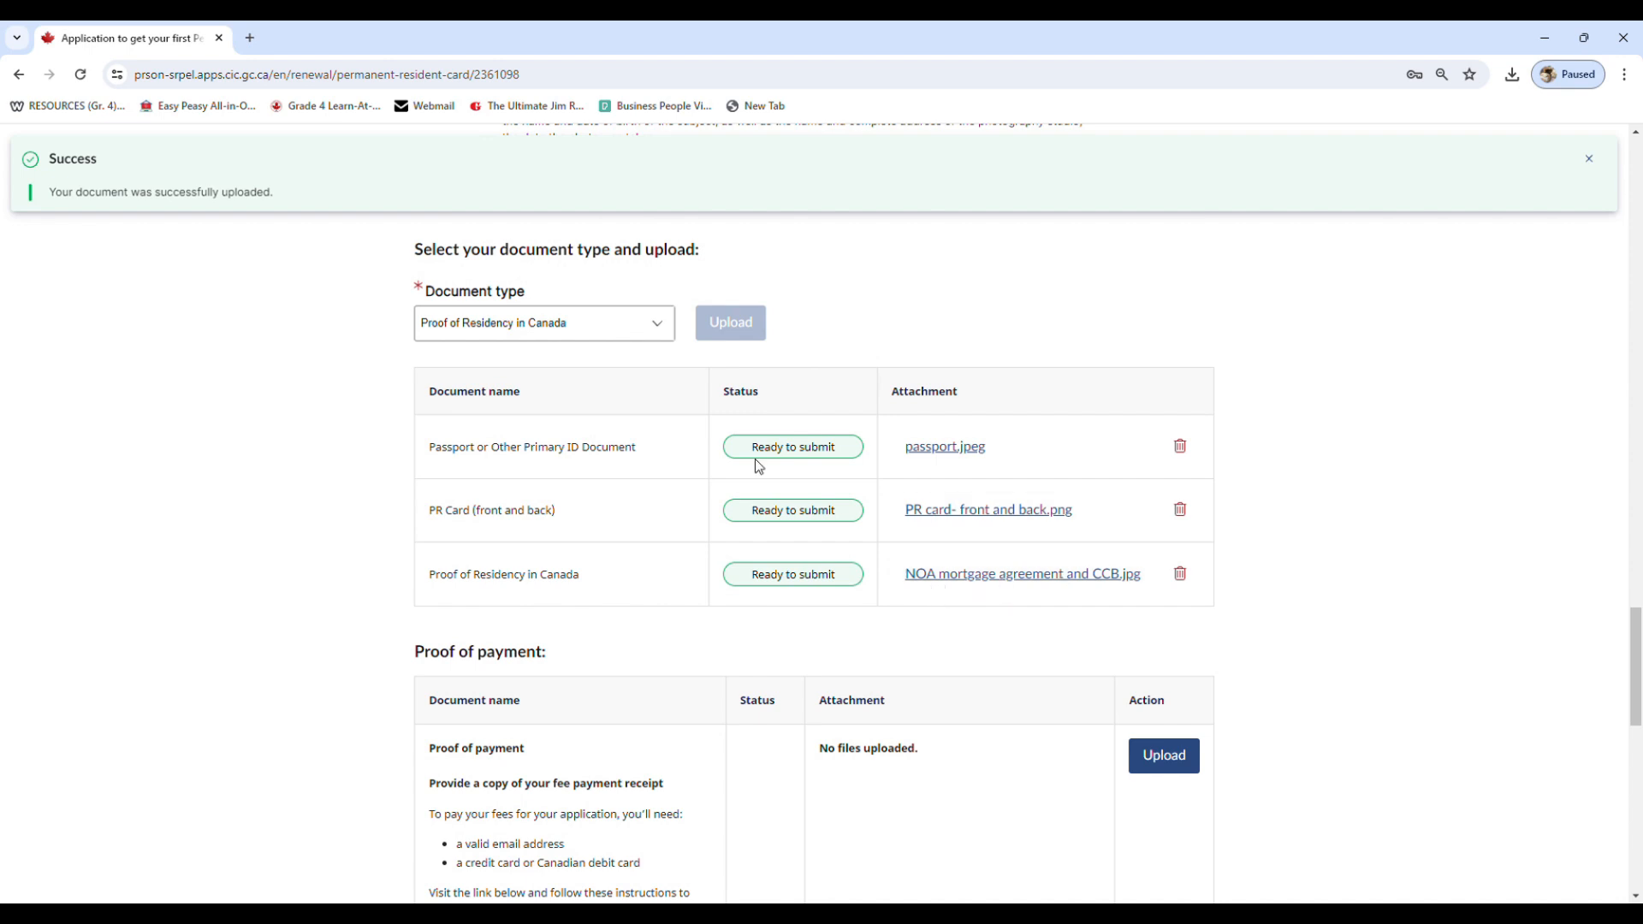
Choose Other as the document type and upload driver licence.png and OHIP.jpg
click(669, 339)
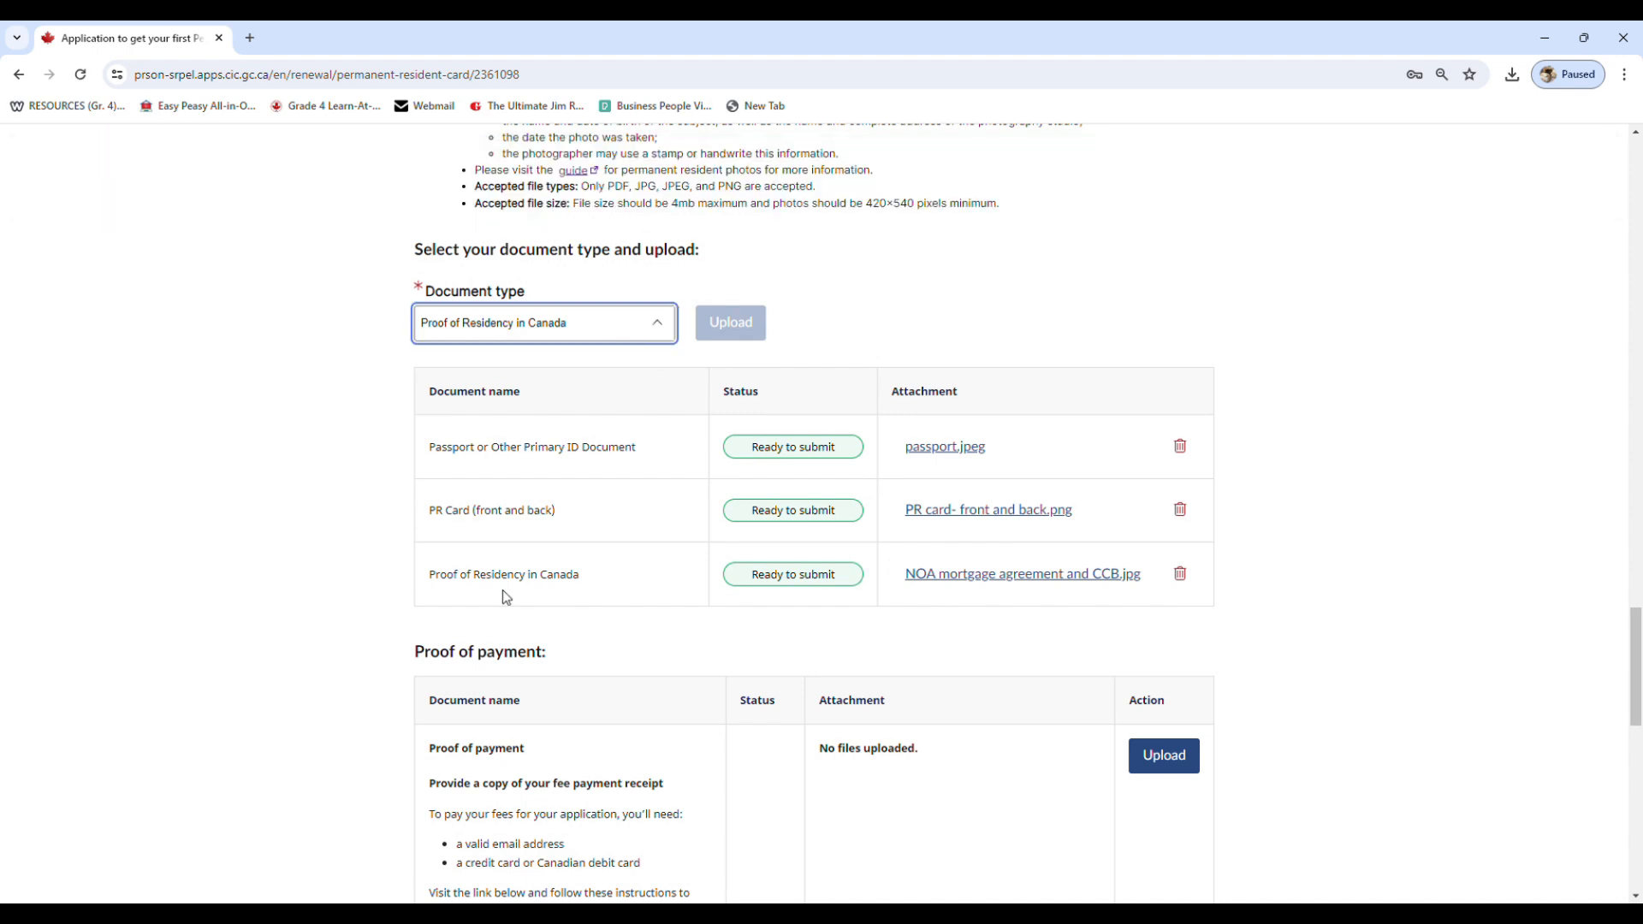
click(502, 589)
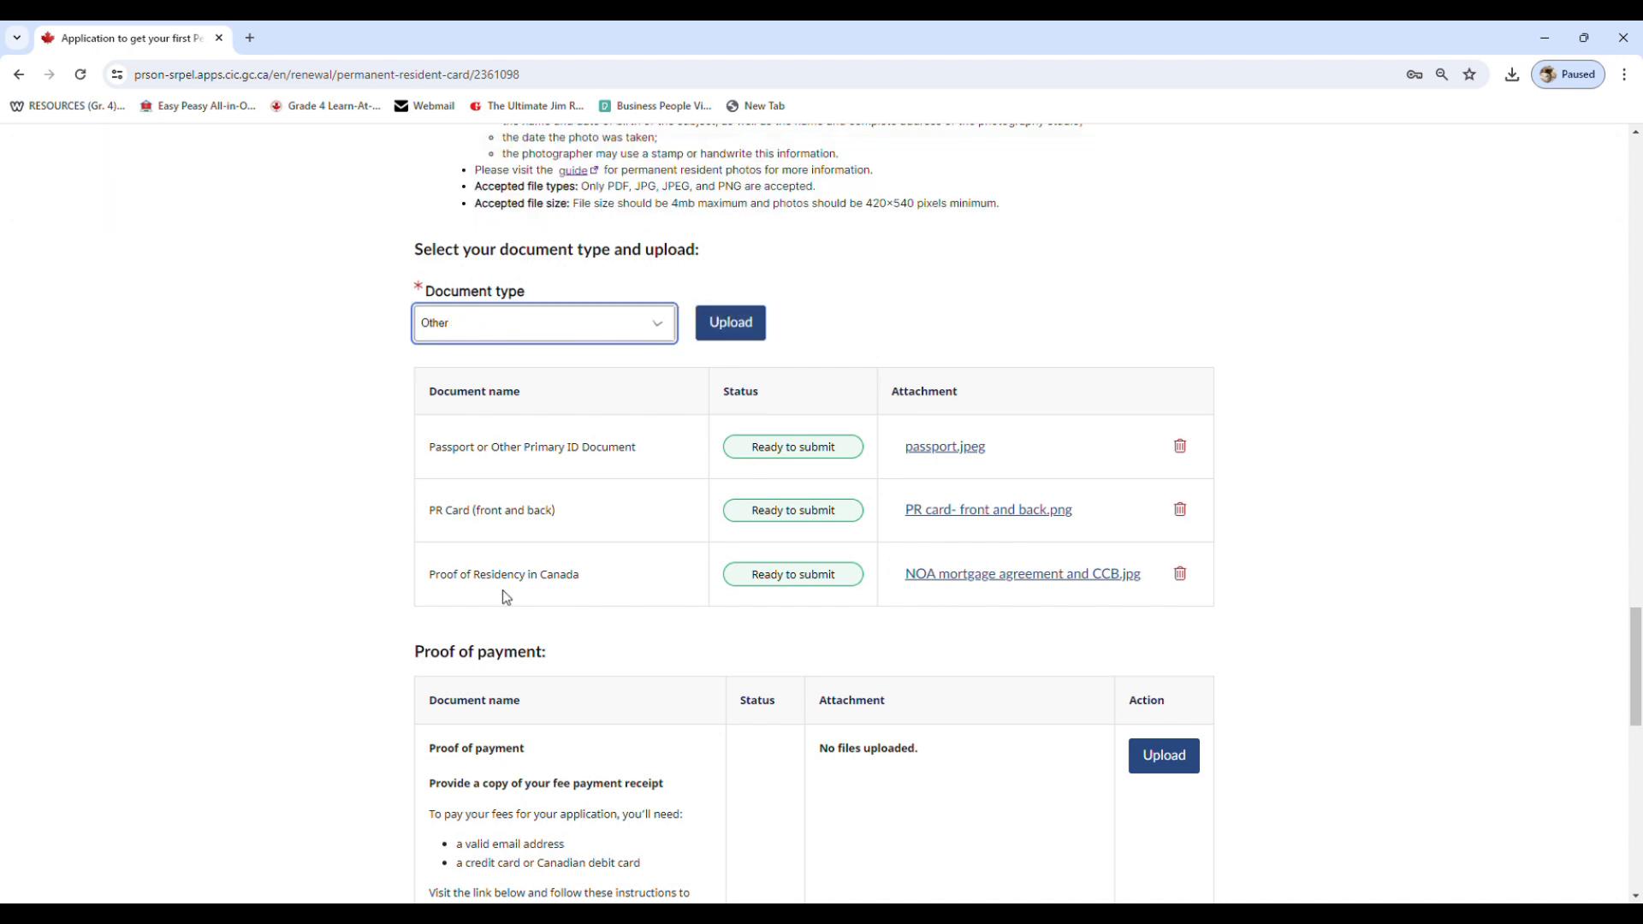
click(725, 332)
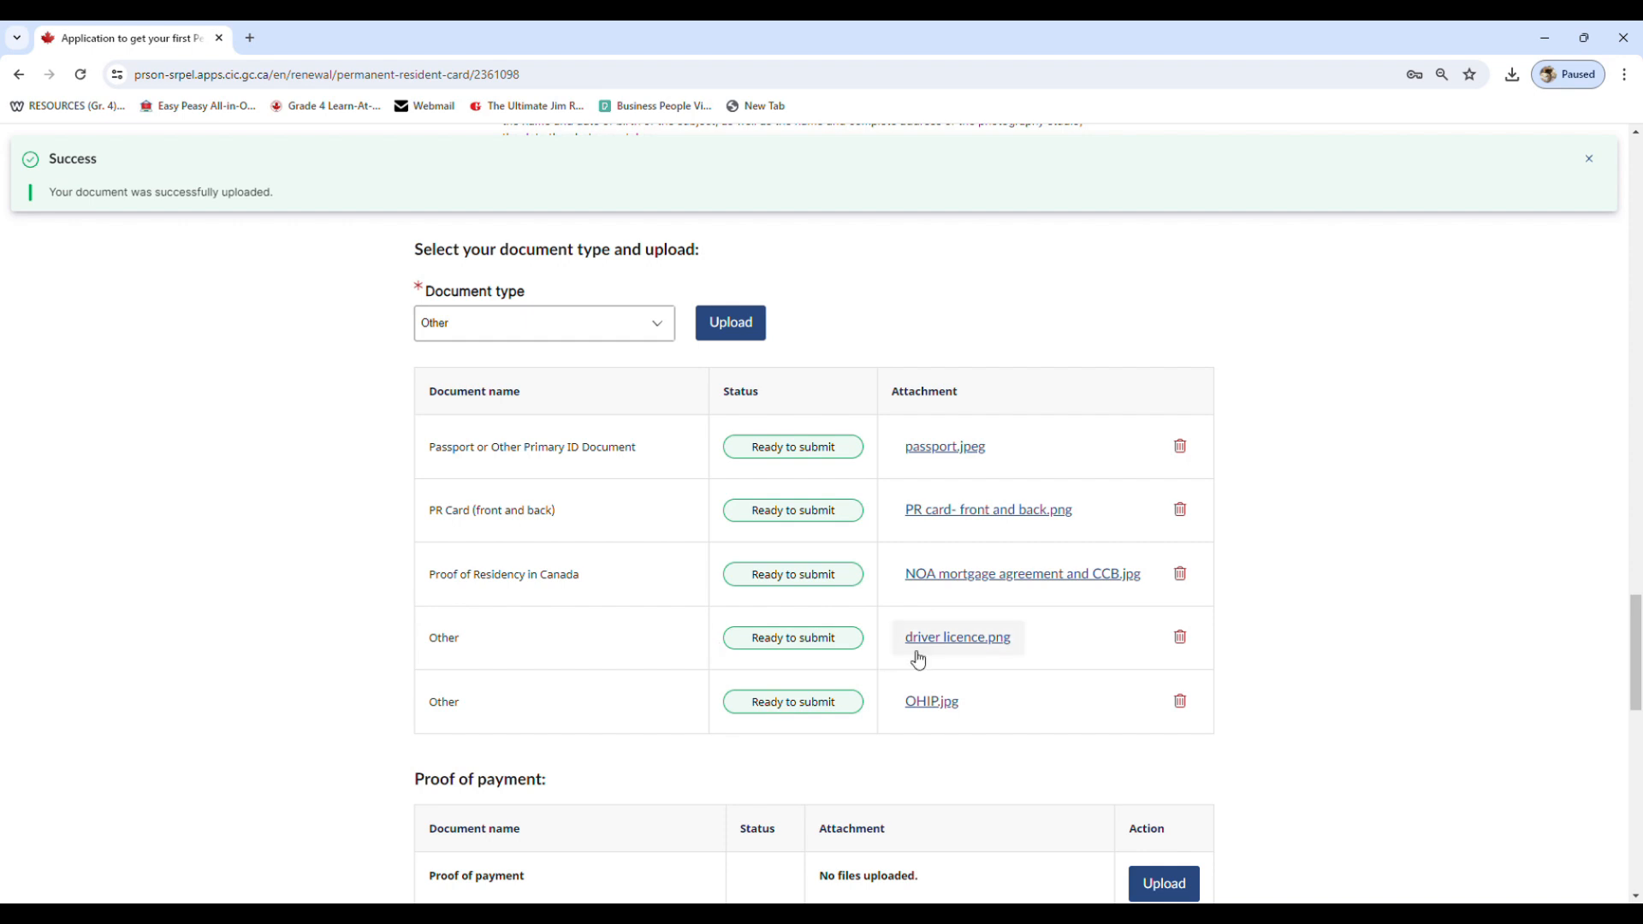
Upload Receipt.docx as the proof of payment
scroll(973, 715, down, 3)
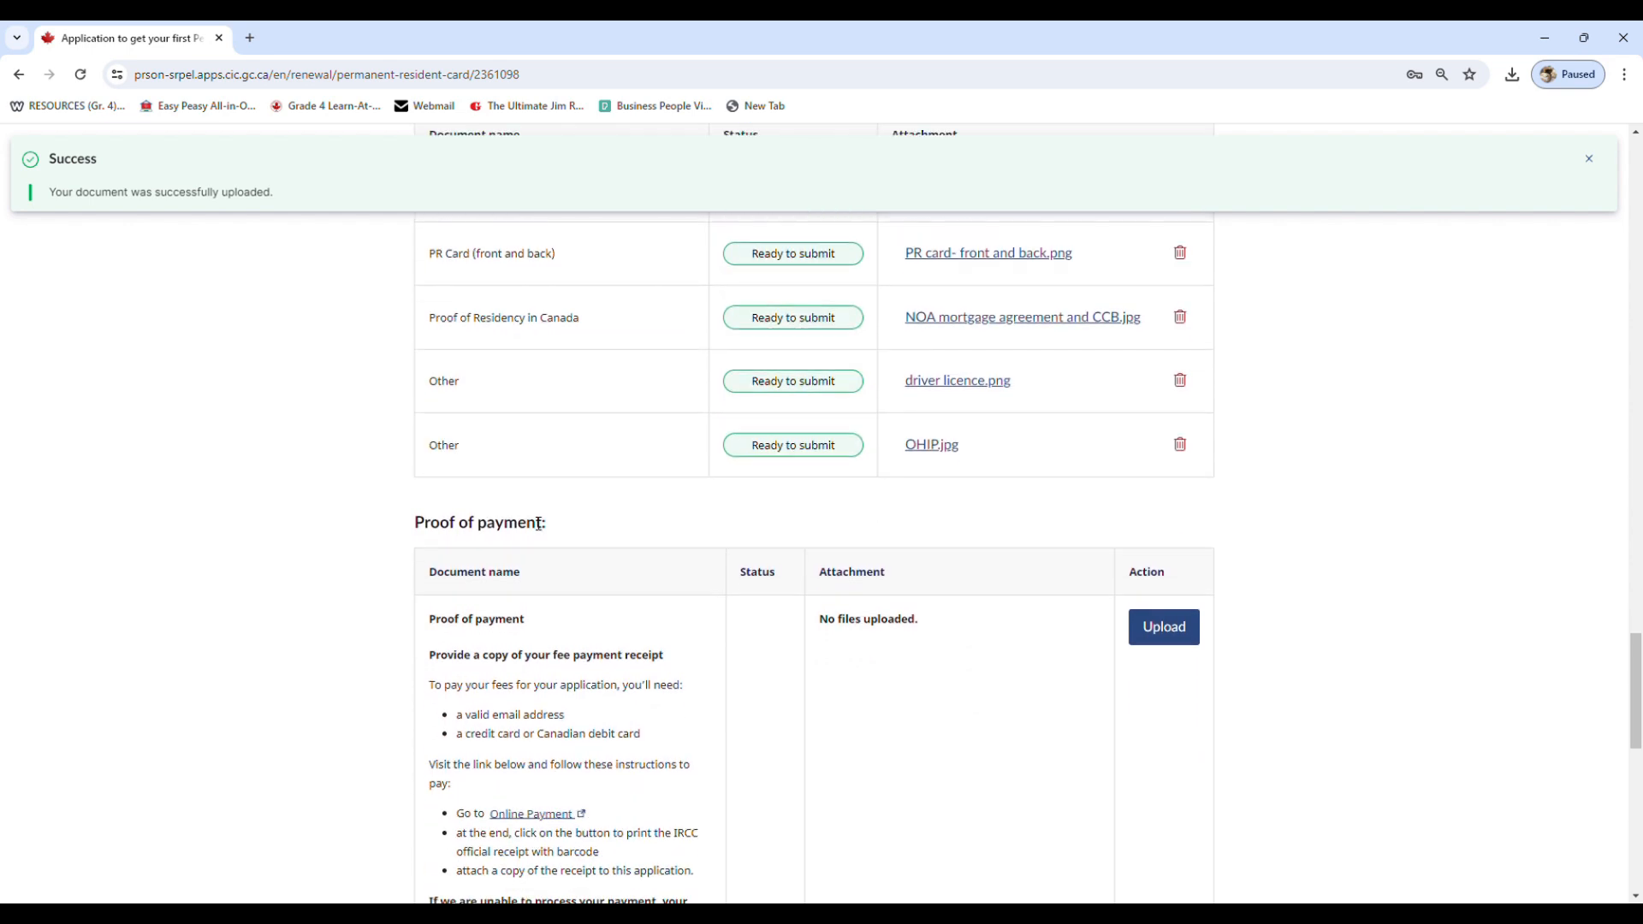
scroll(433, 543, down, 1)
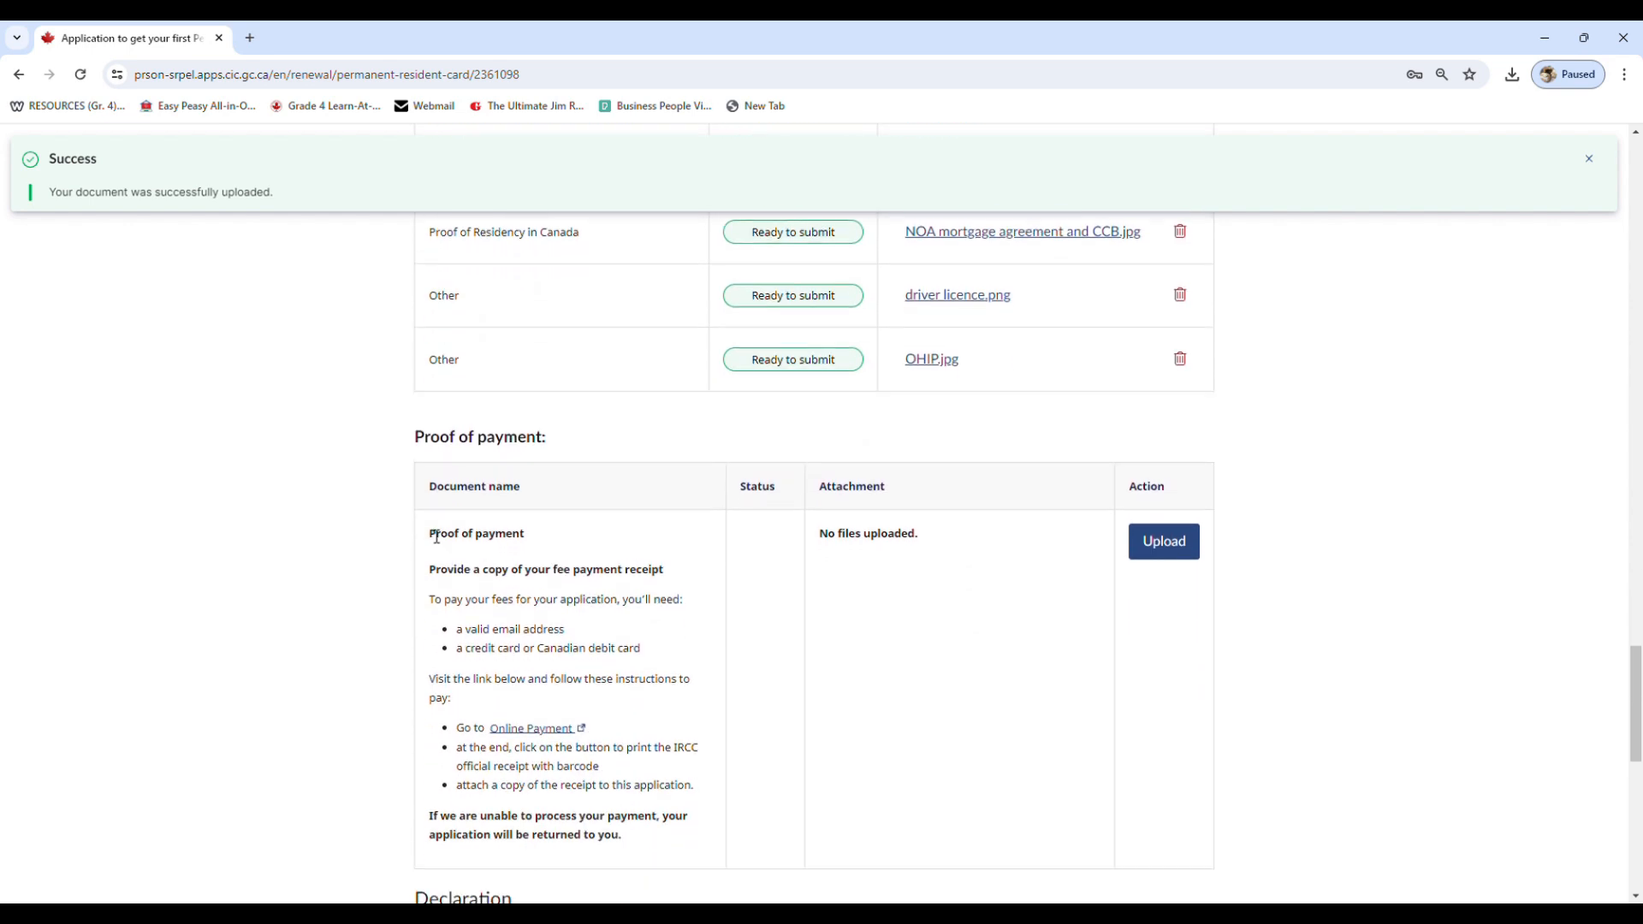
click(1157, 550)
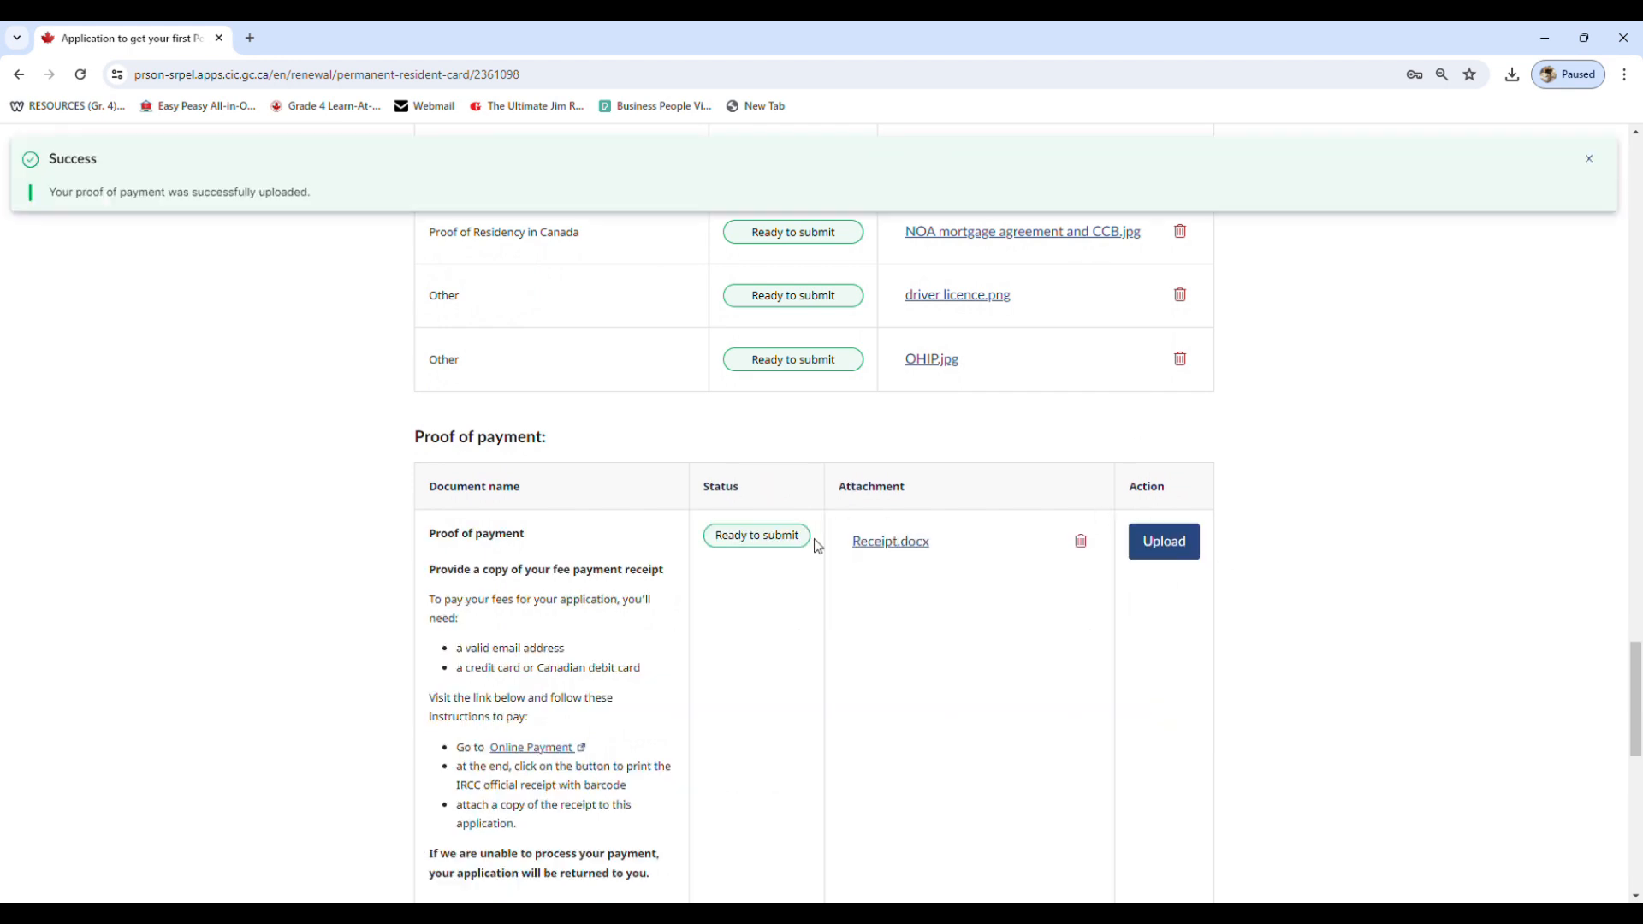
Review the proof of payment status, the Declaration section and the requirements for submitting the application
drag(809, 535, 717, 550)
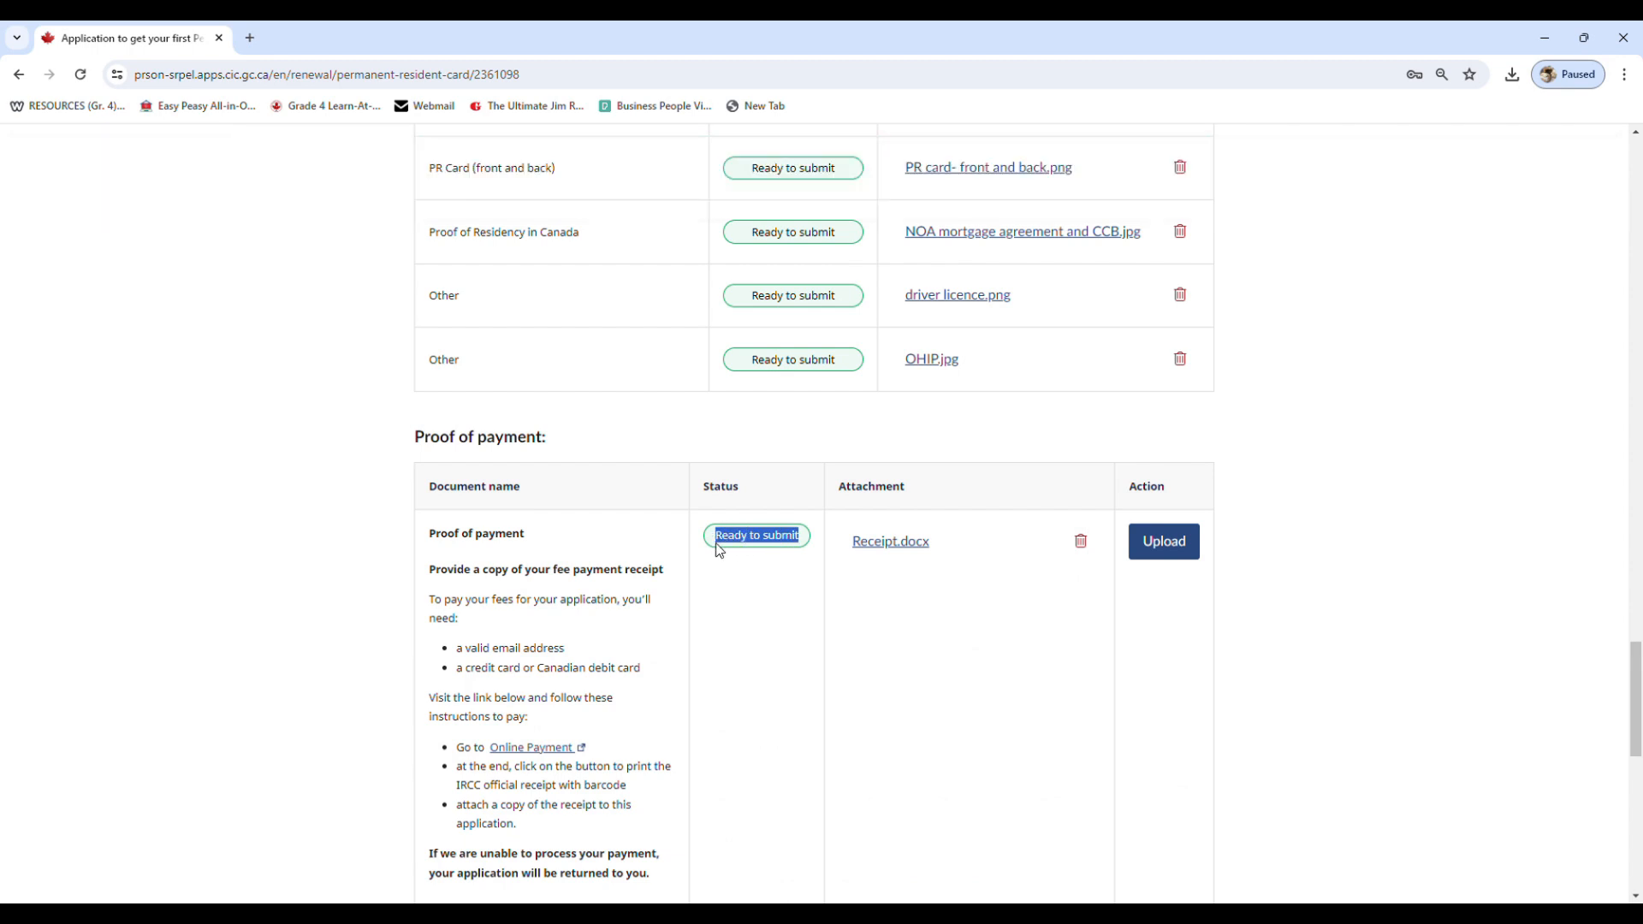
click(717, 549)
scroll(718, 550, down, 4)
scroll(719, 550, down, 2)
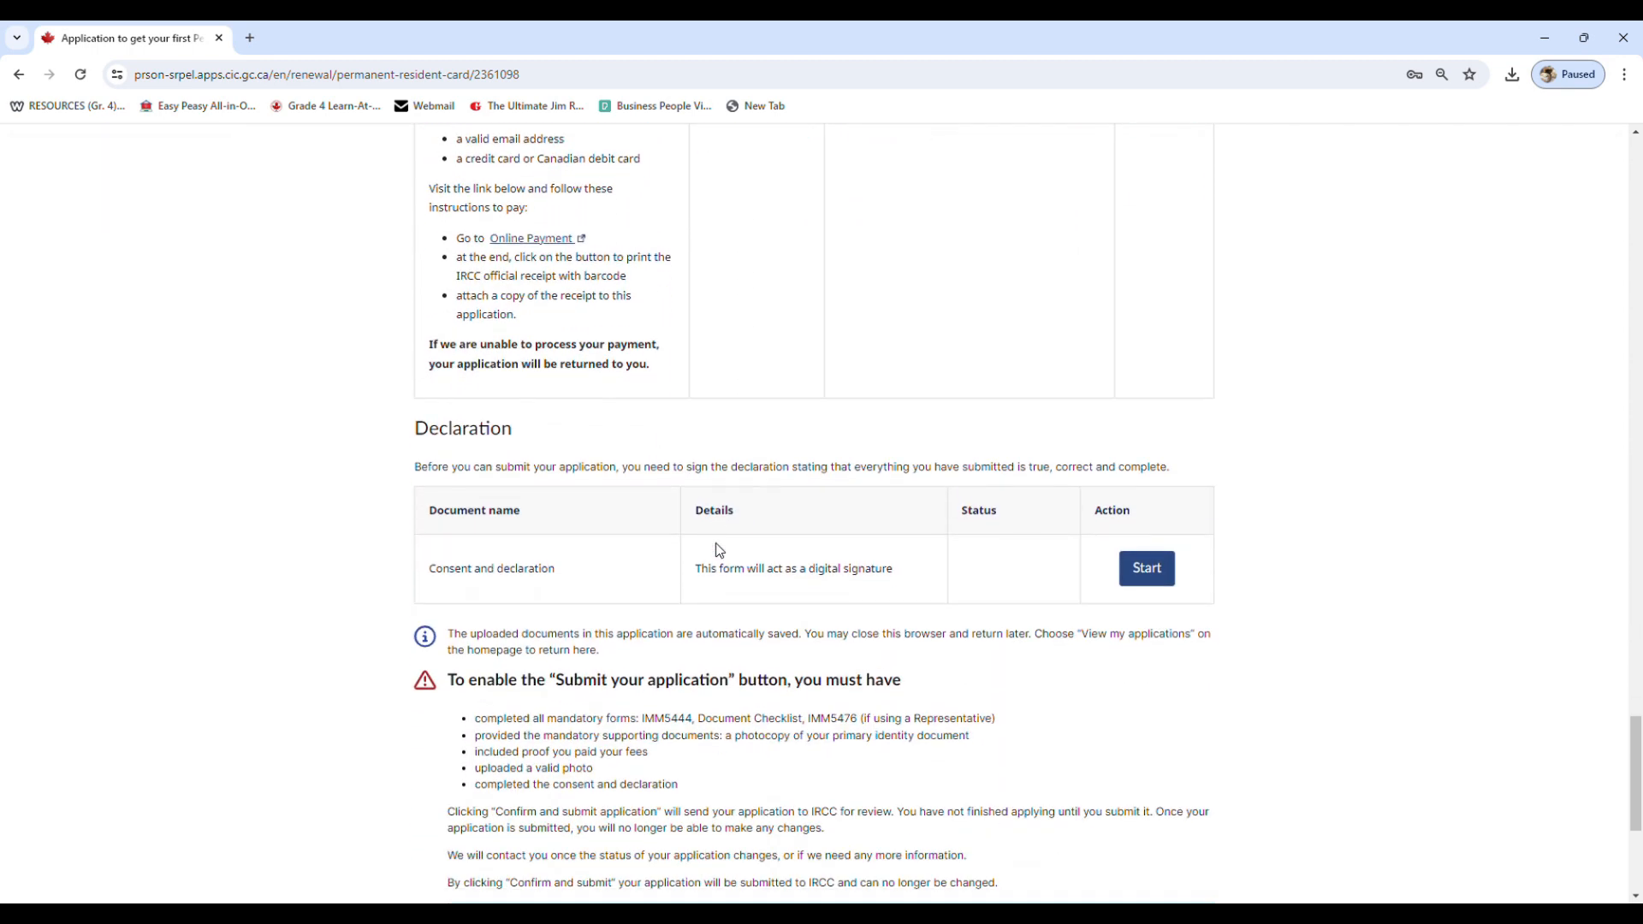
double_click(446, 438)
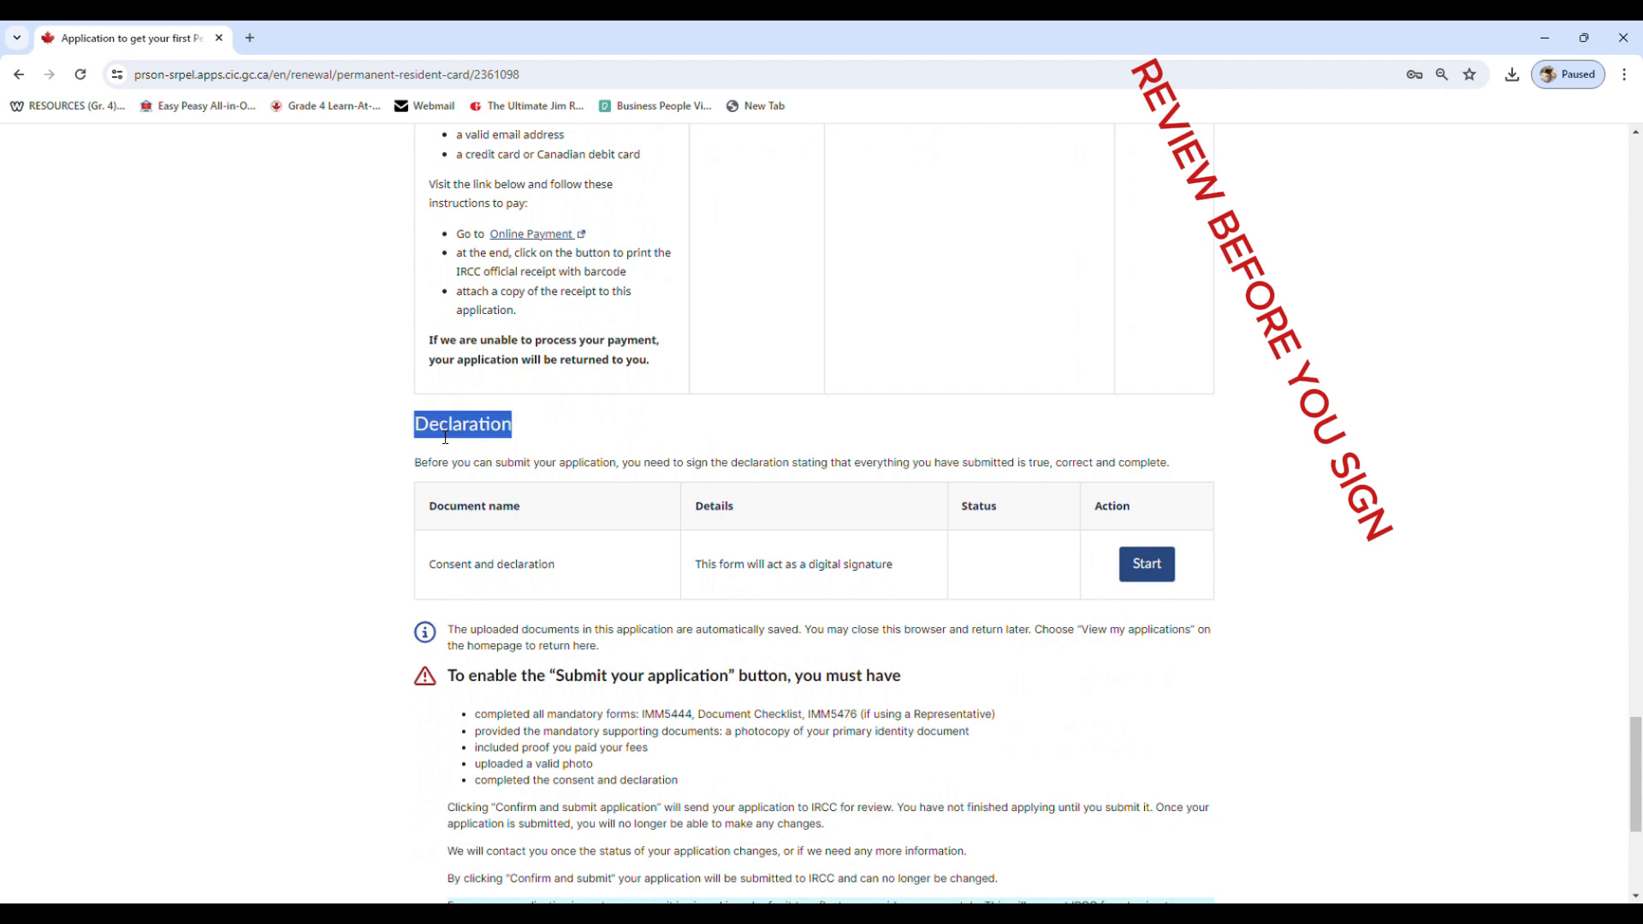
double_click(473, 566)
click(473, 567)
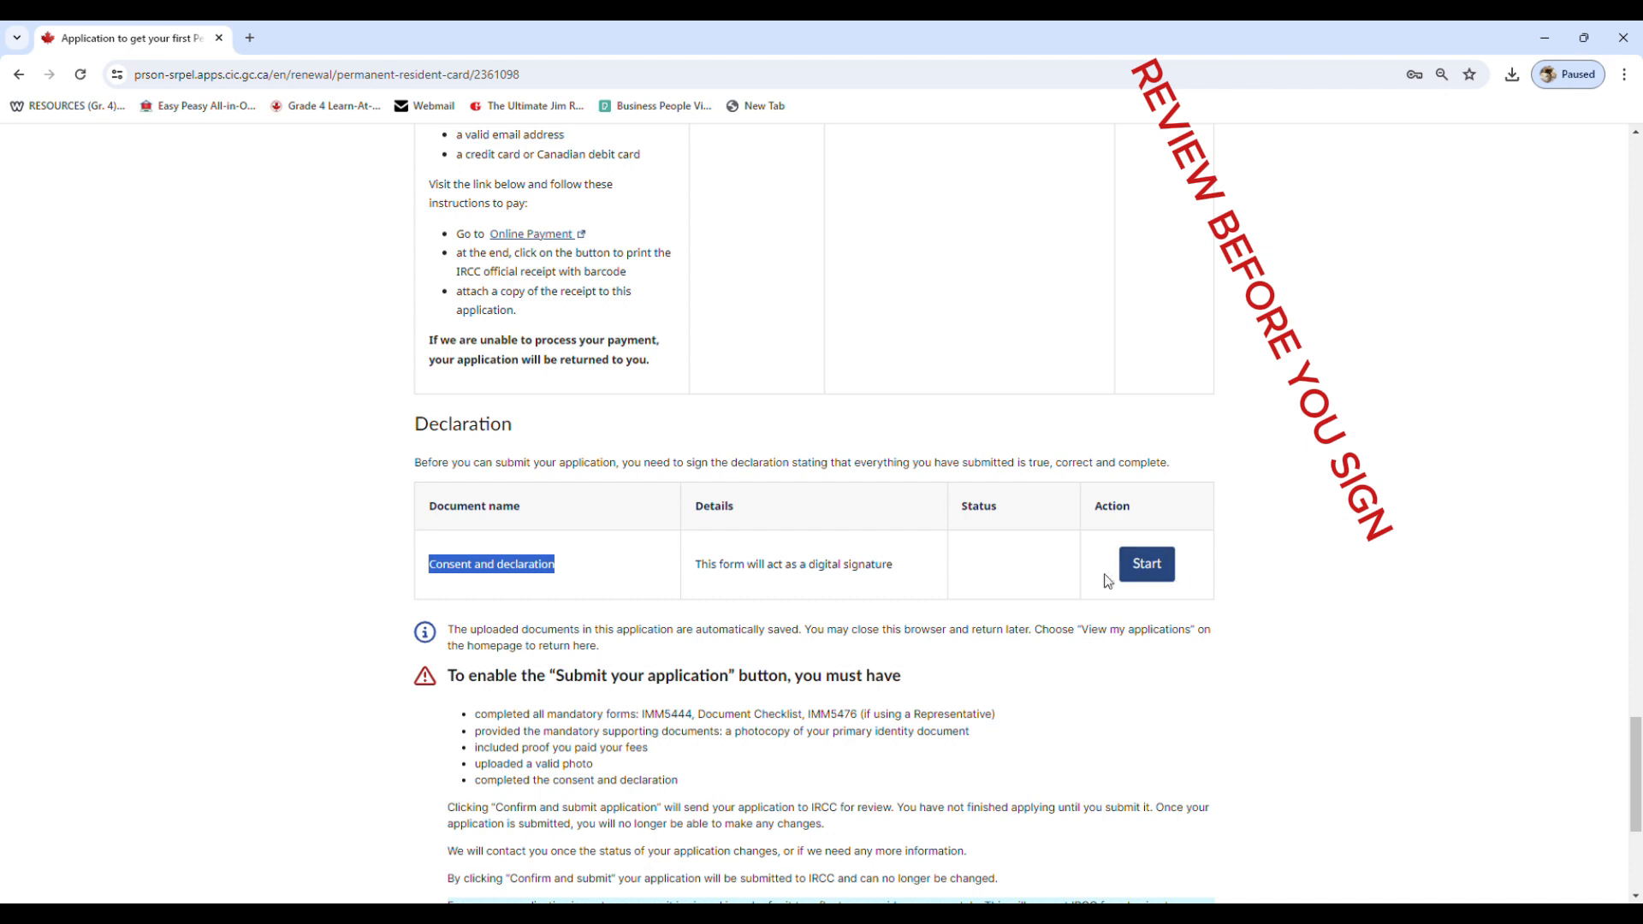
click(858, 524)
drag(1633, 734, 1634, 773)
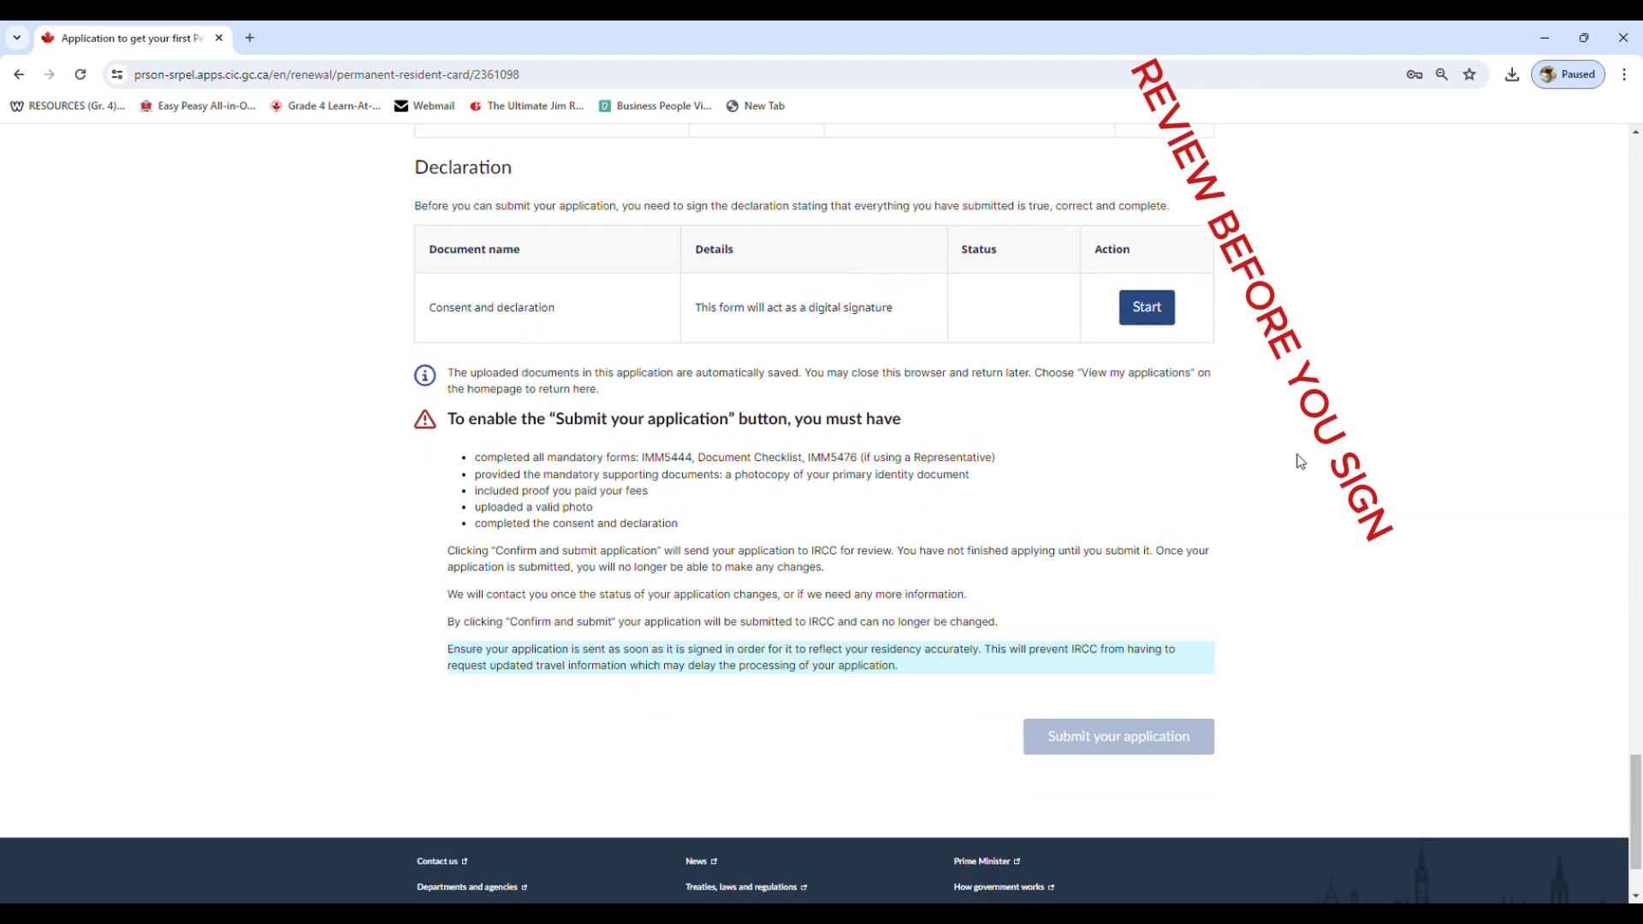
Open the Consent and declaration form and check every statement except the one about a child under 14
click(1147, 308)
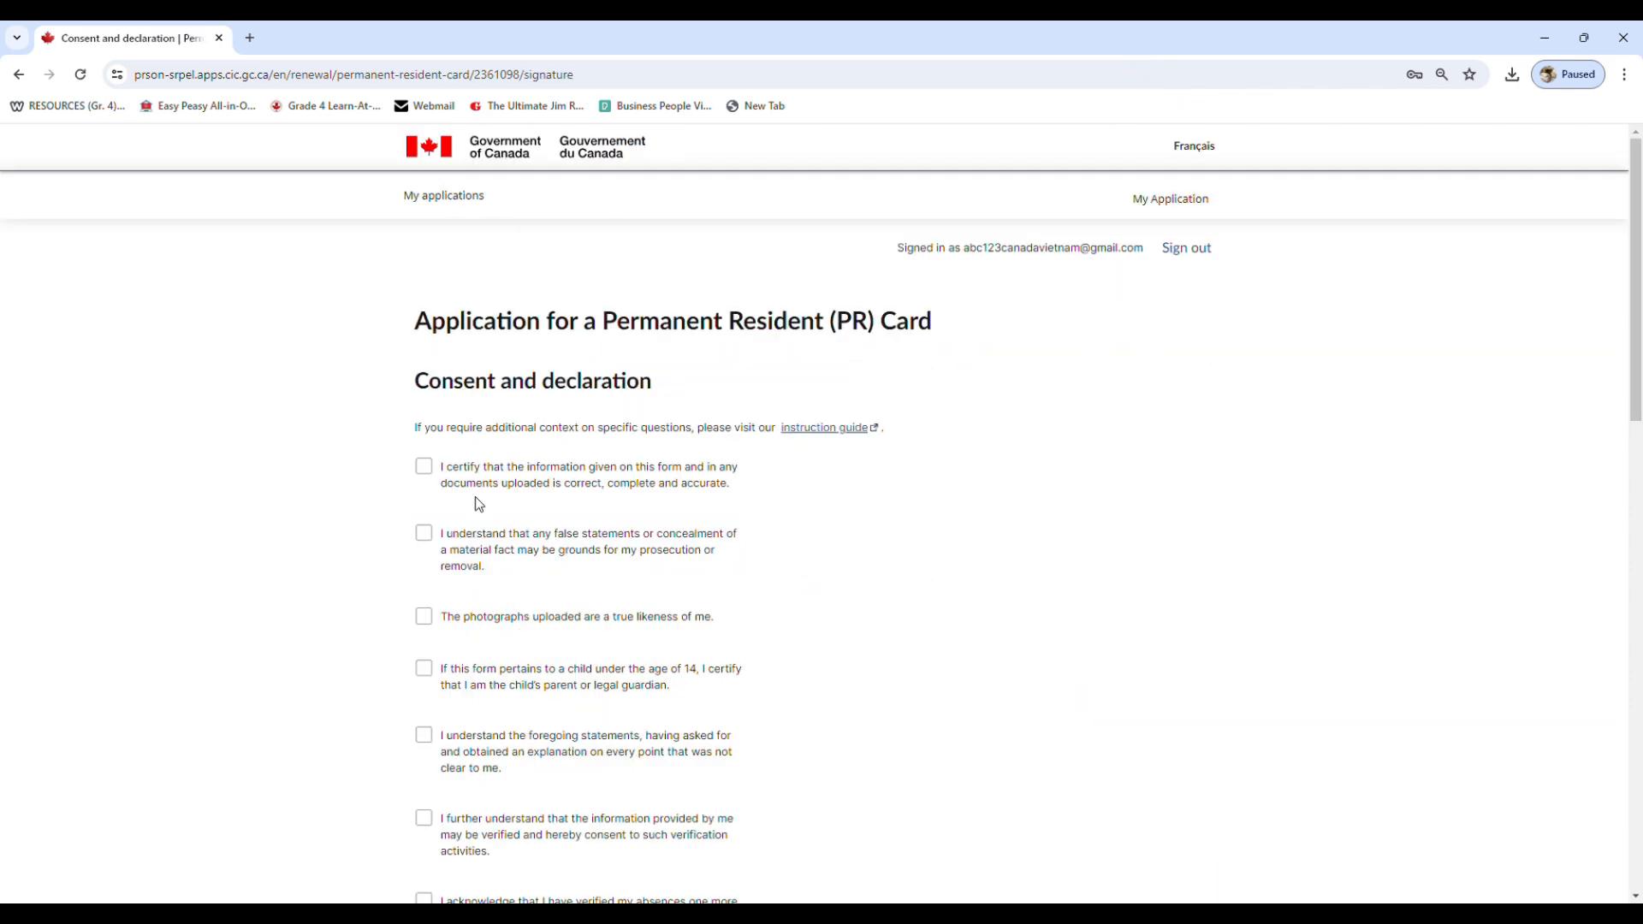
scroll(475, 496, down, 2)
click(428, 297)
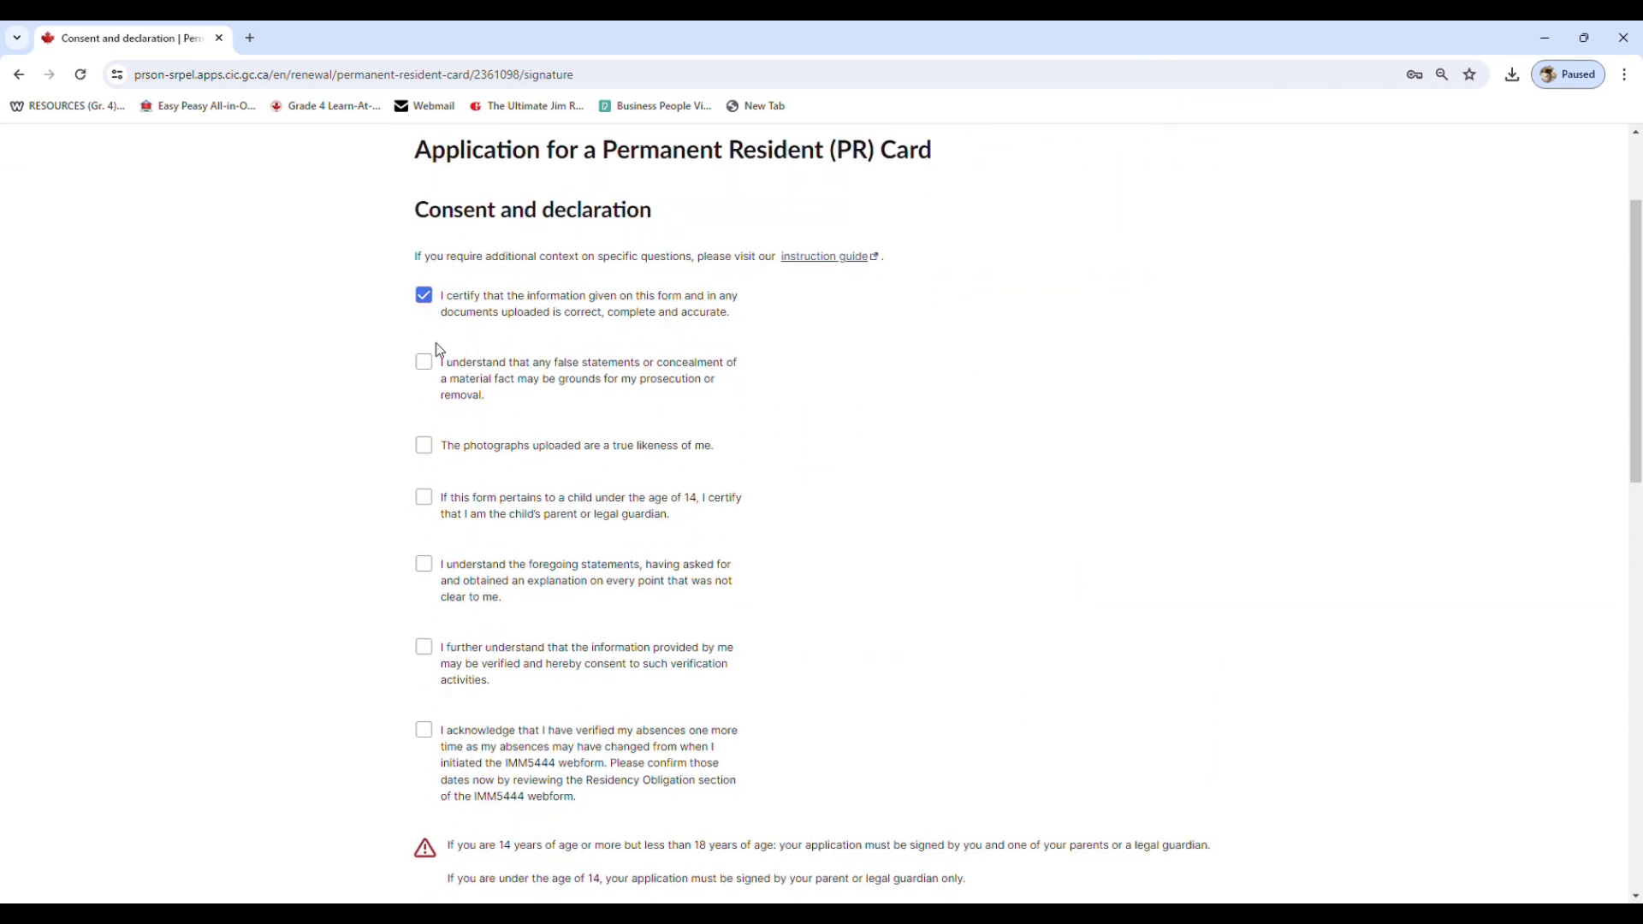
click(425, 362)
click(432, 450)
click(428, 567)
click(426, 648)
click(431, 741)
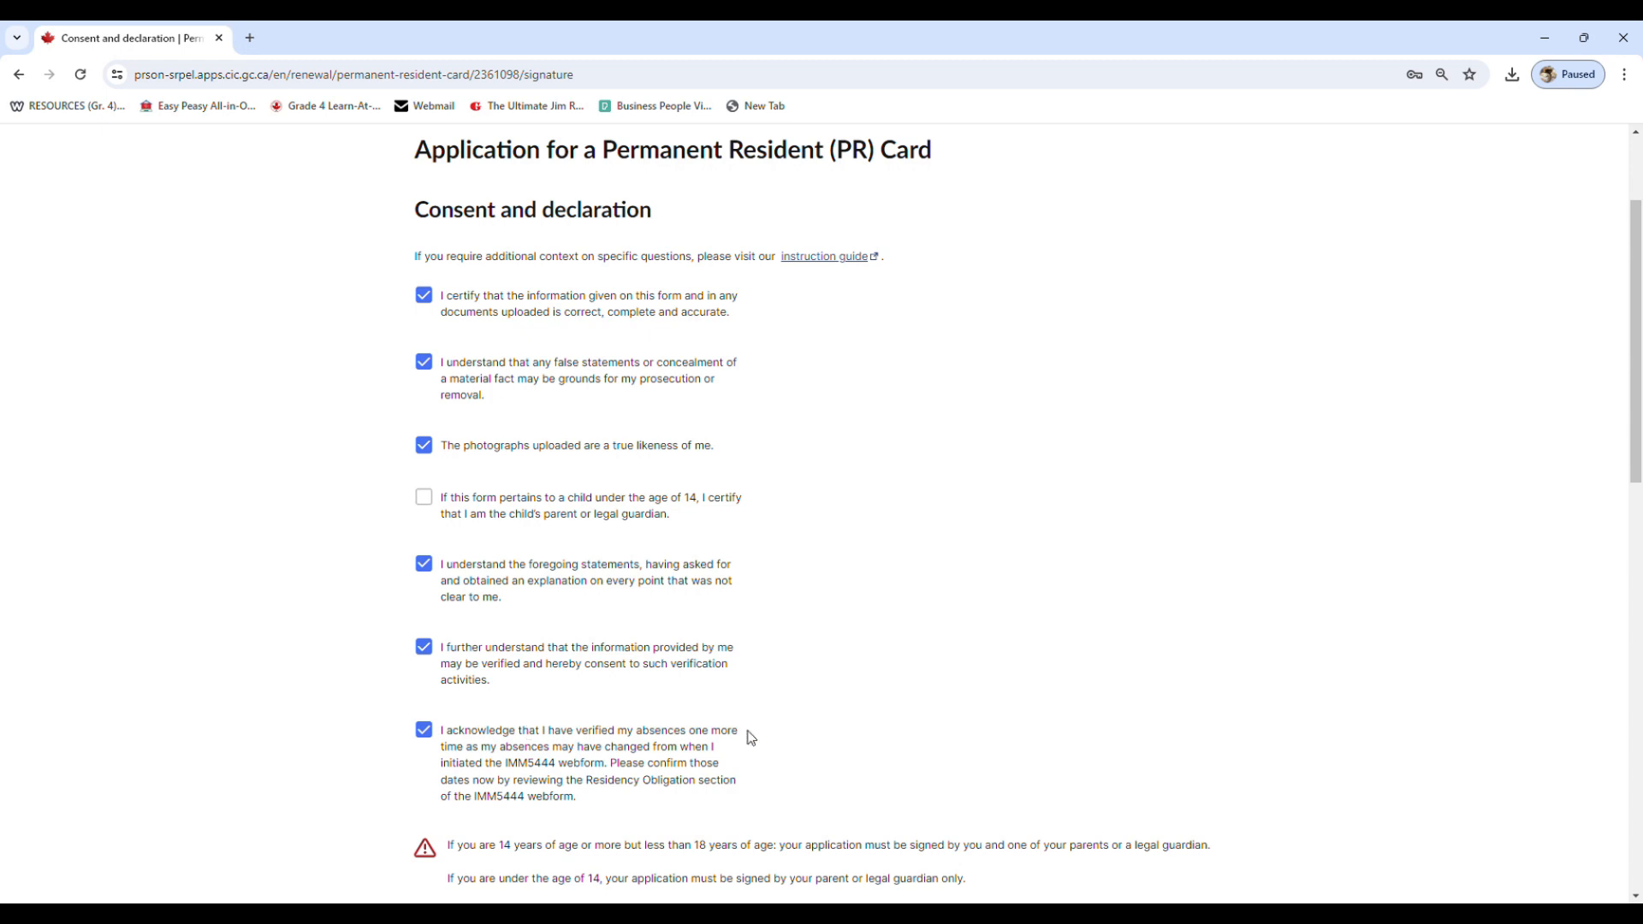
Paste the applicant's full name into the Signature of Applicant field
scroll(749, 734, down, 2)
scroll(749, 729, down, 2)
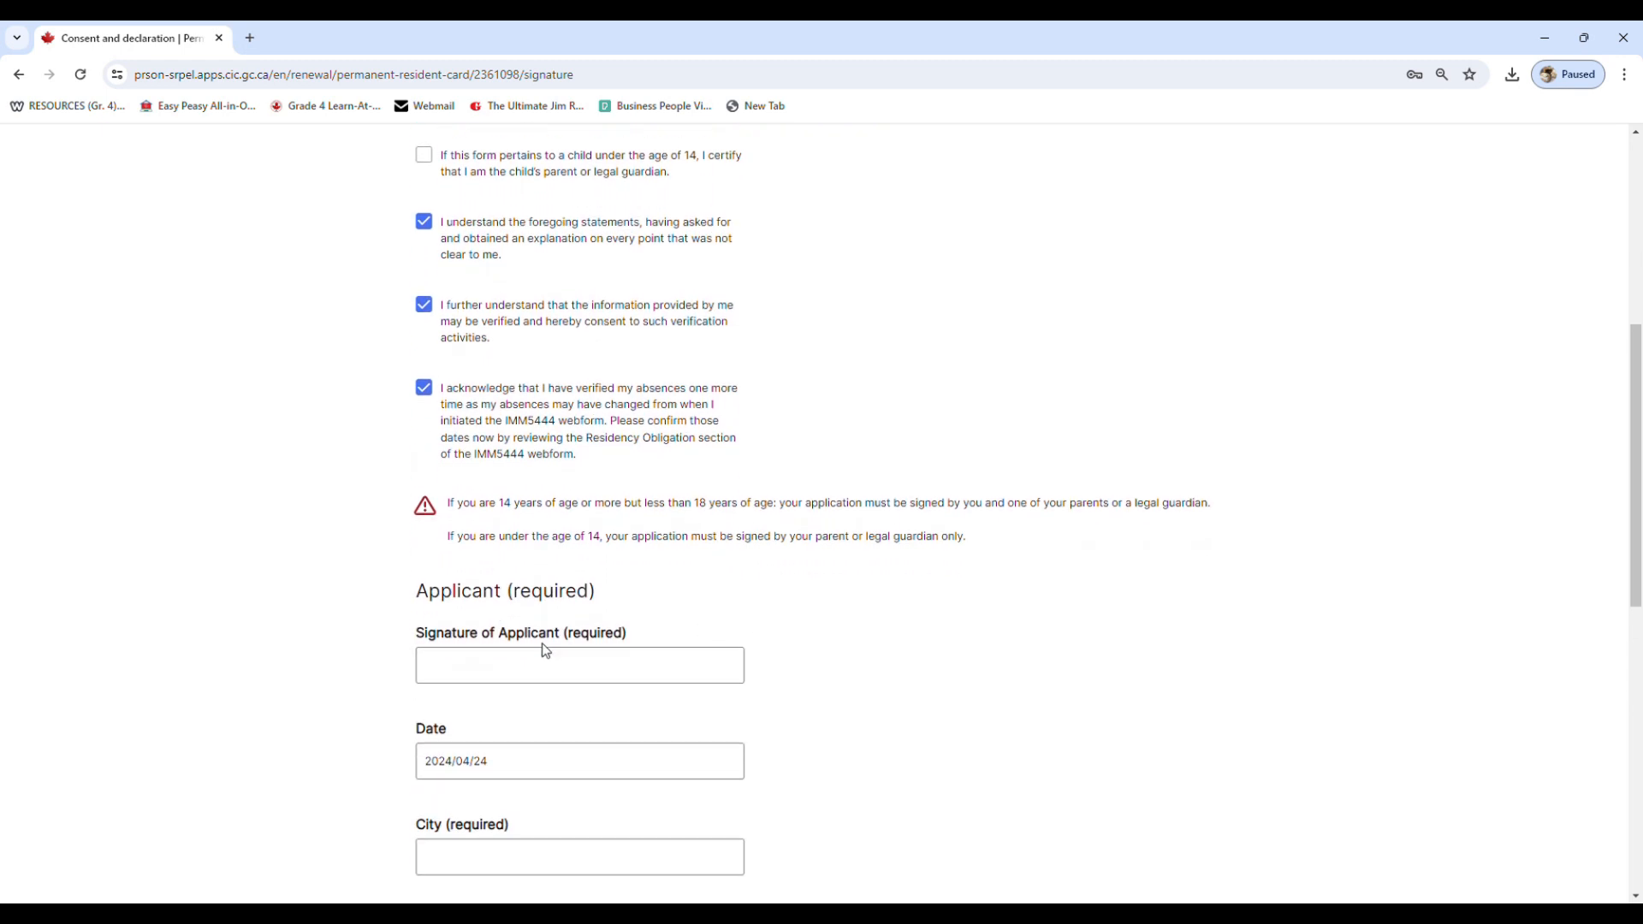
scroll(542, 664, down, 1)
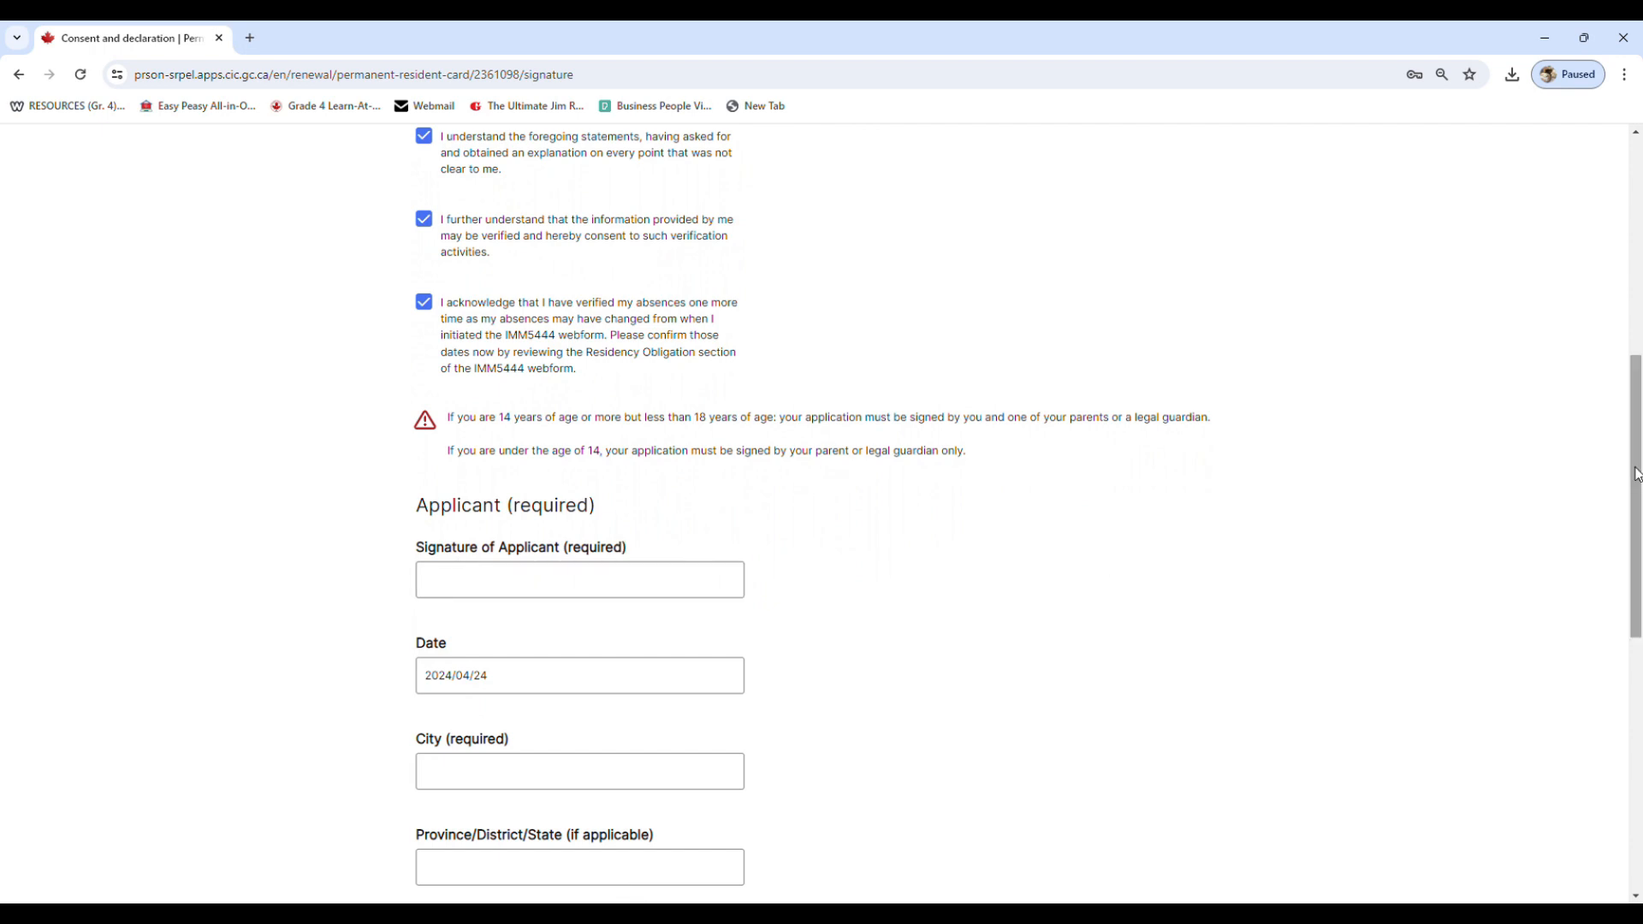
mouse_move(1632, 474)
mouse_down()
mouse_move(1626, 655)
mouse_move(1617, 563)
mouse_up()
click(645, 329)
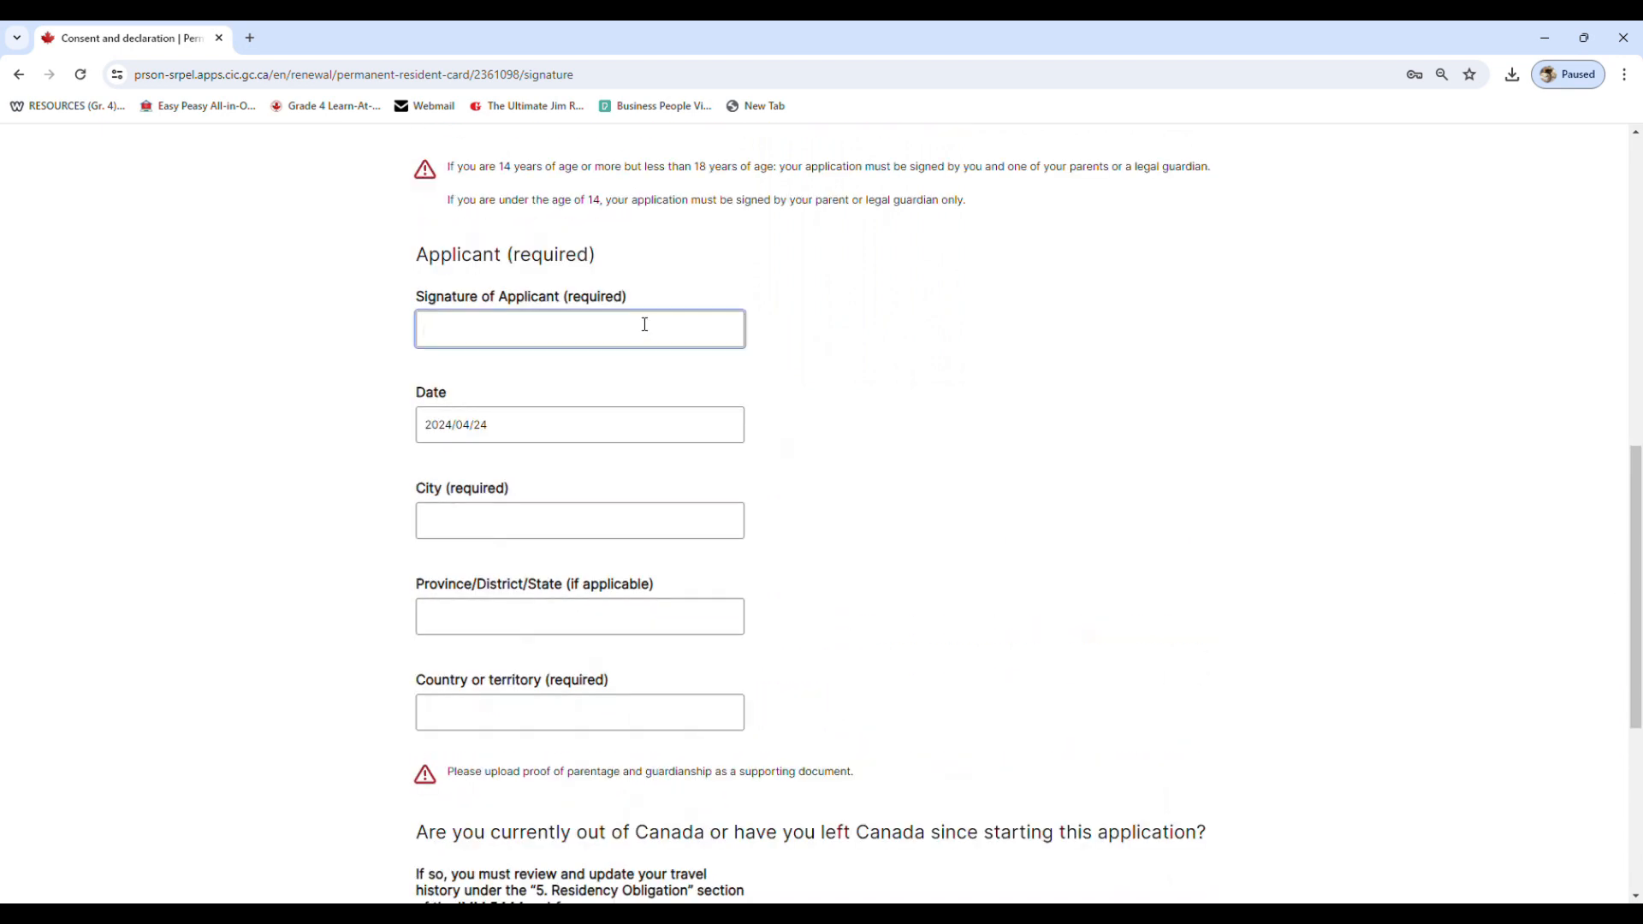
click(575, 438)
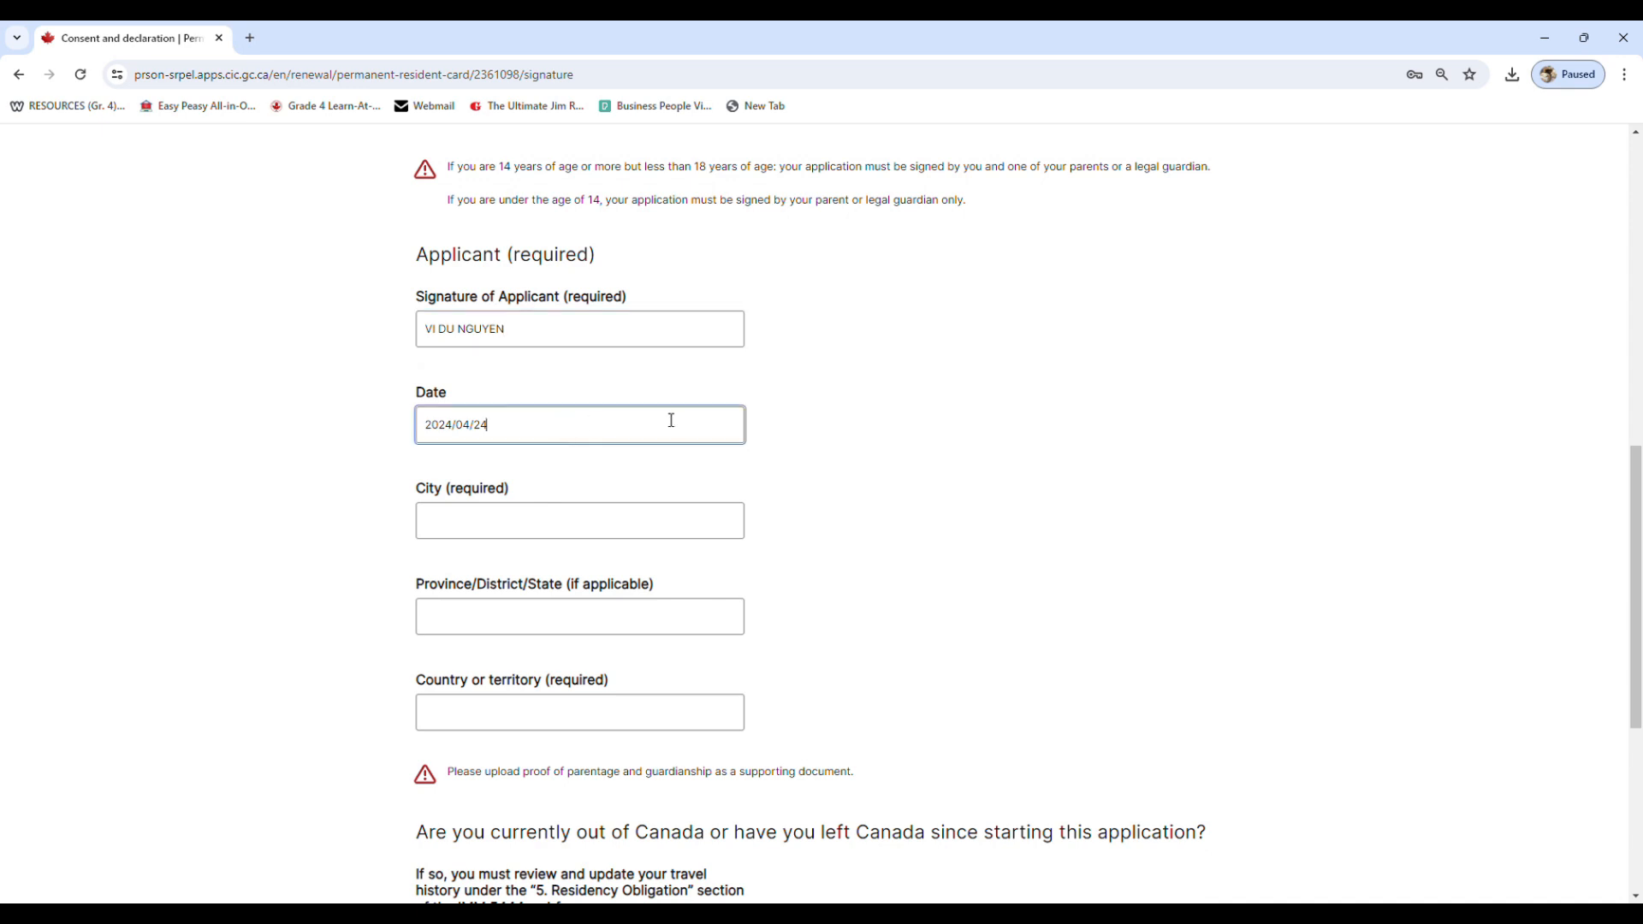
Fill in the signing location with OTTAWA as the city, ON as the province and Canada as the country
click(563, 529)
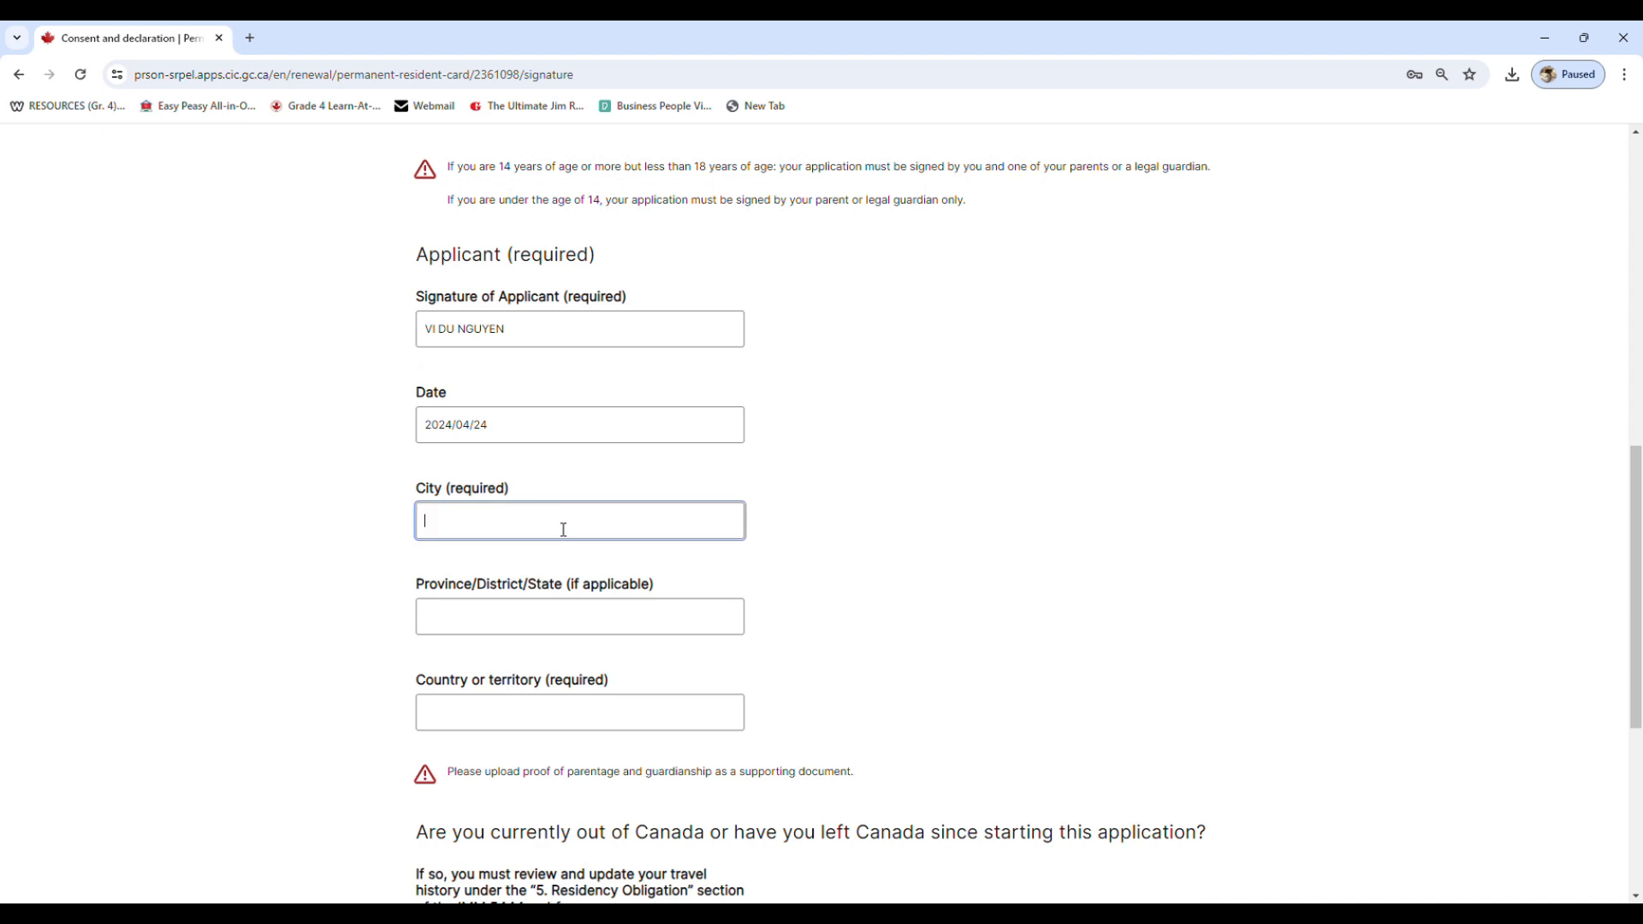
text(OTTAWA)
click(580, 624)
text(ON)
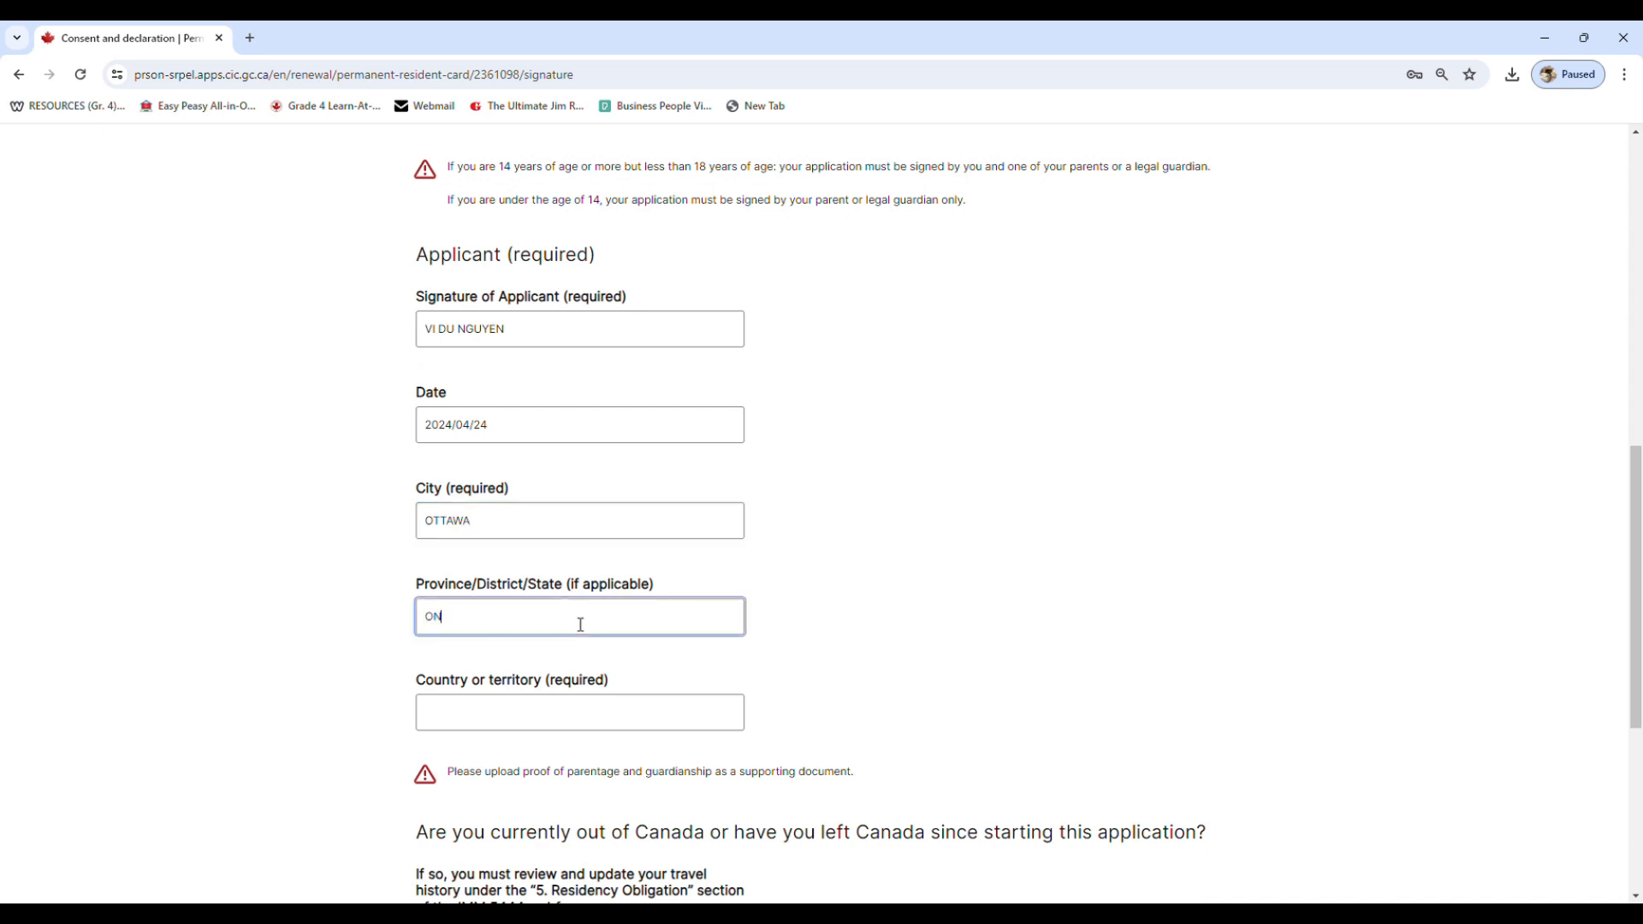
click(619, 732)
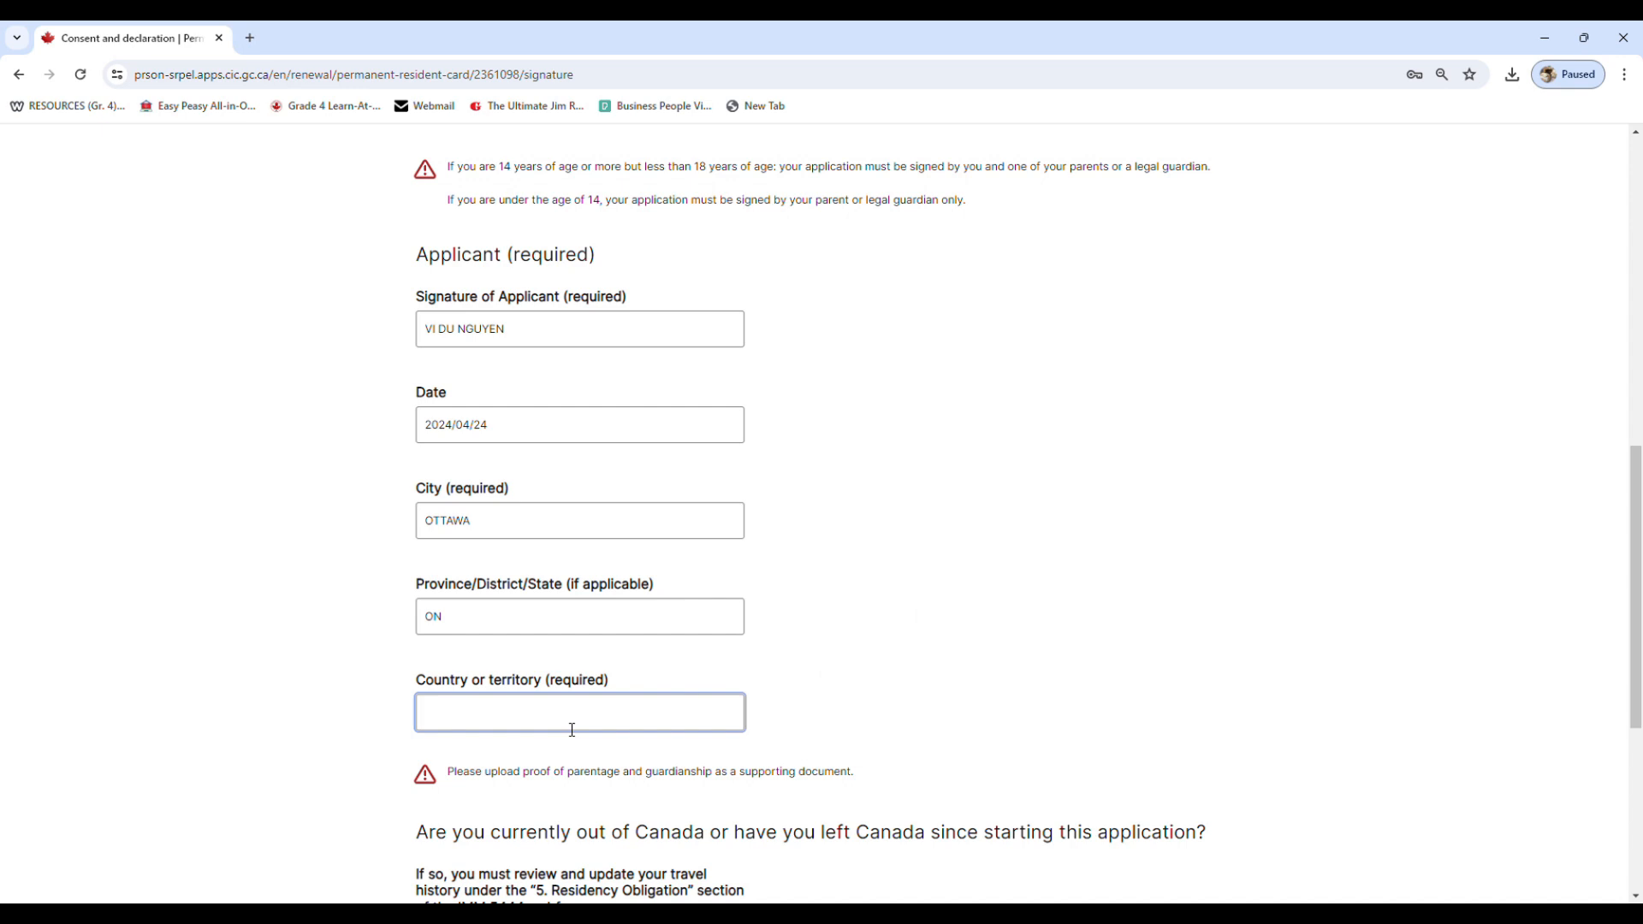
text(C)
click(609, 742)
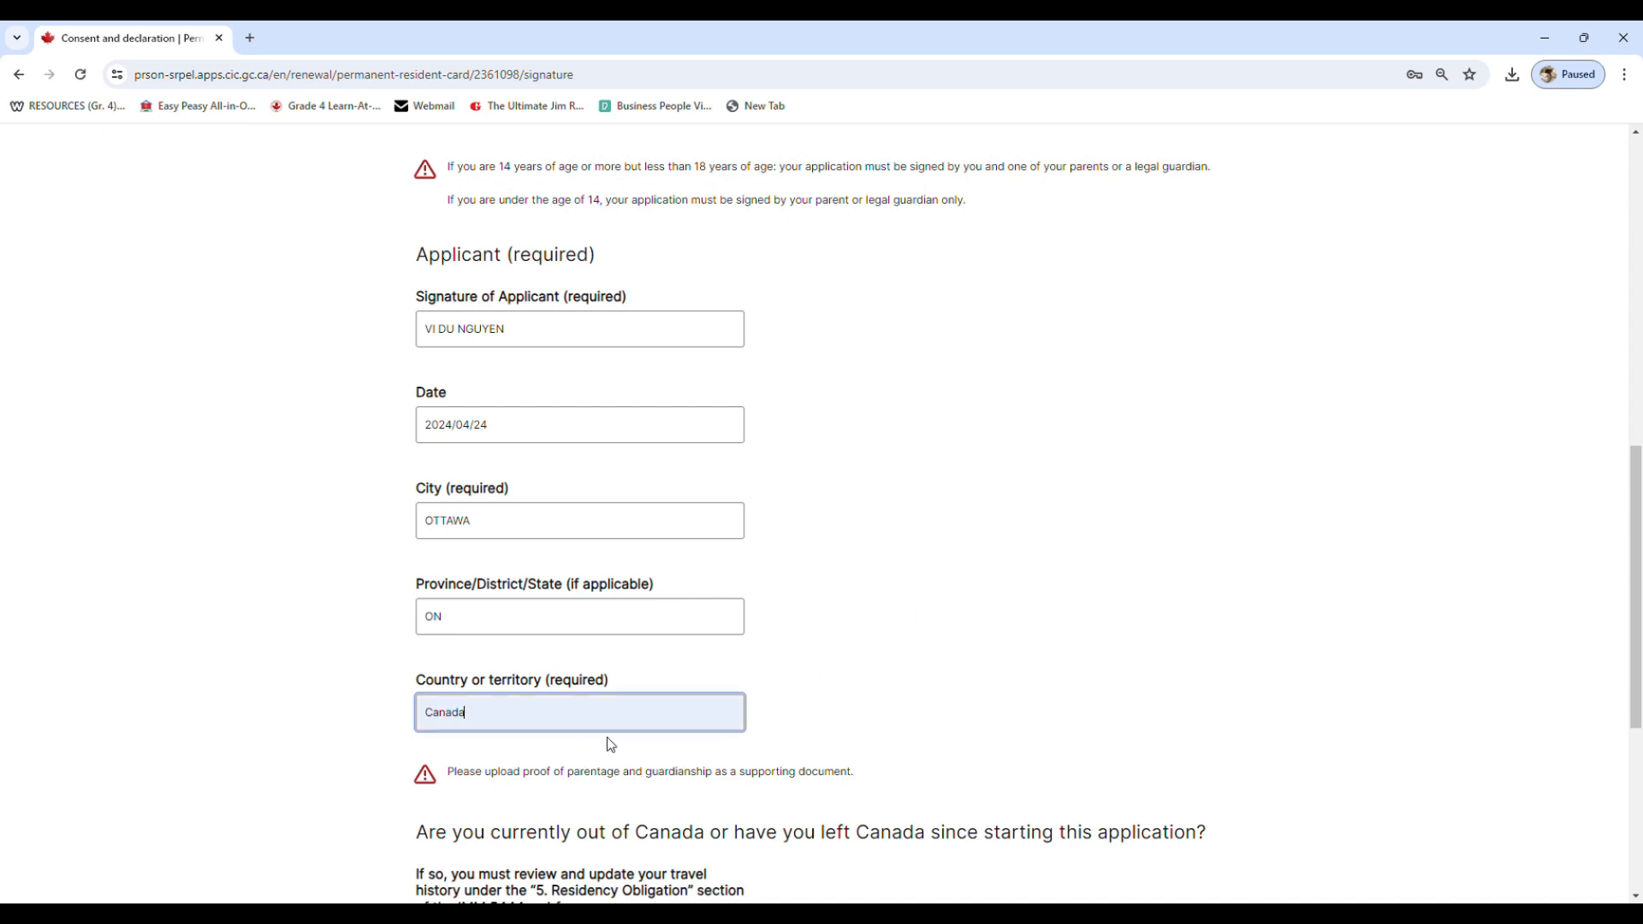
click(888, 665)
scroll(888, 664, down, 1)
scroll(888, 664, up, 1)
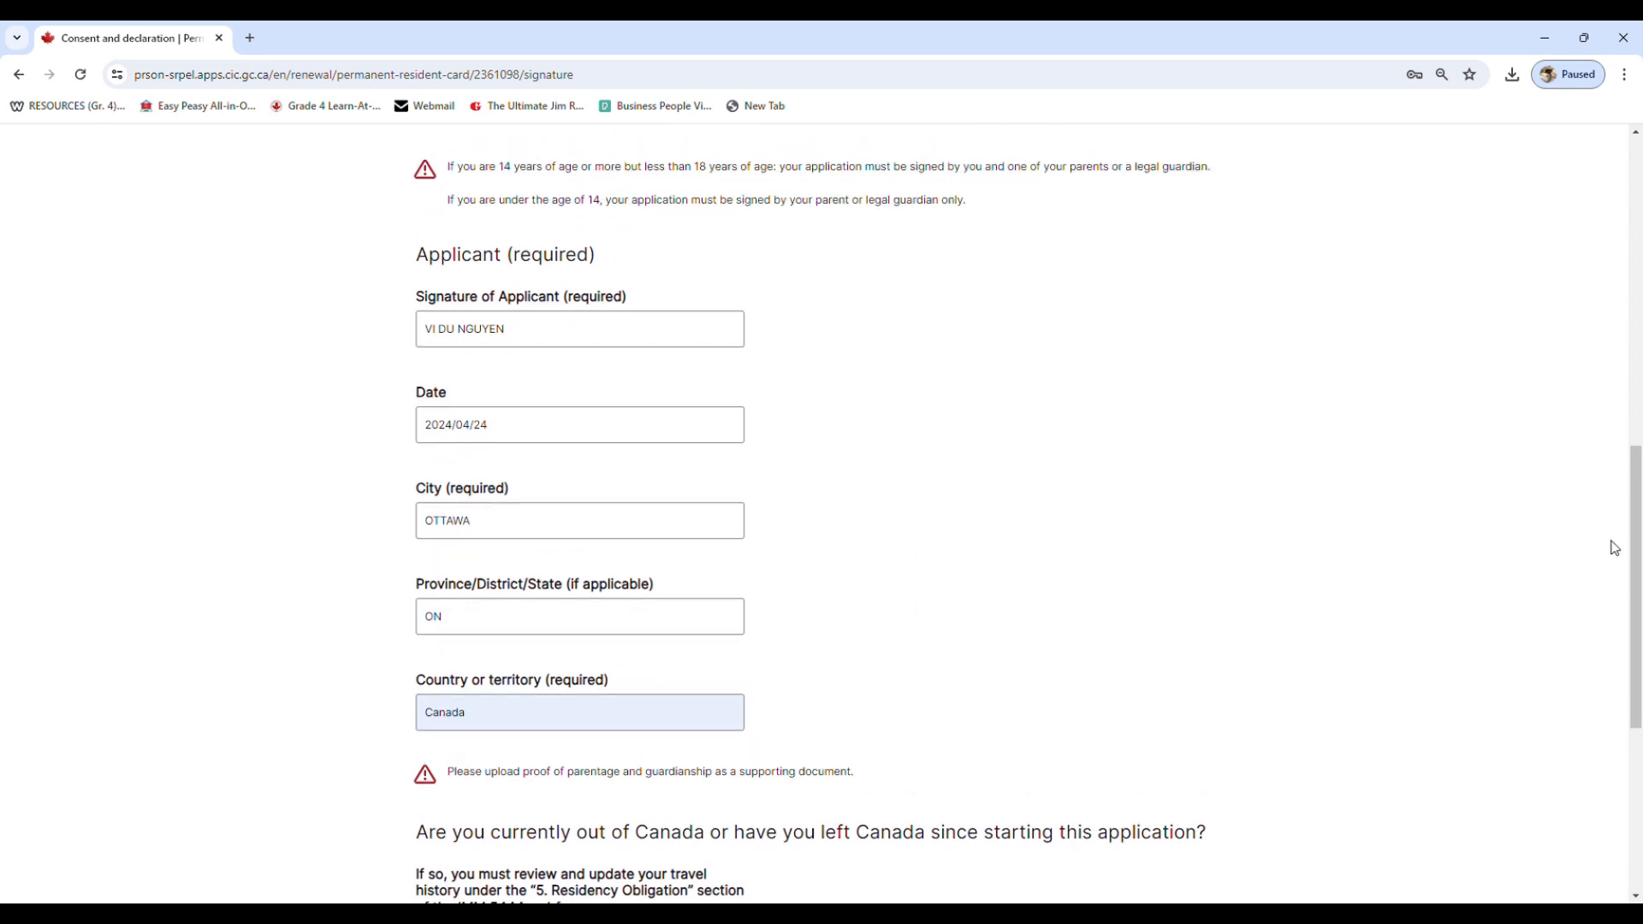
Answer No to having left Canada since starting the application, then complete the form and return to the application
drag(1636, 527, 1616, 690)
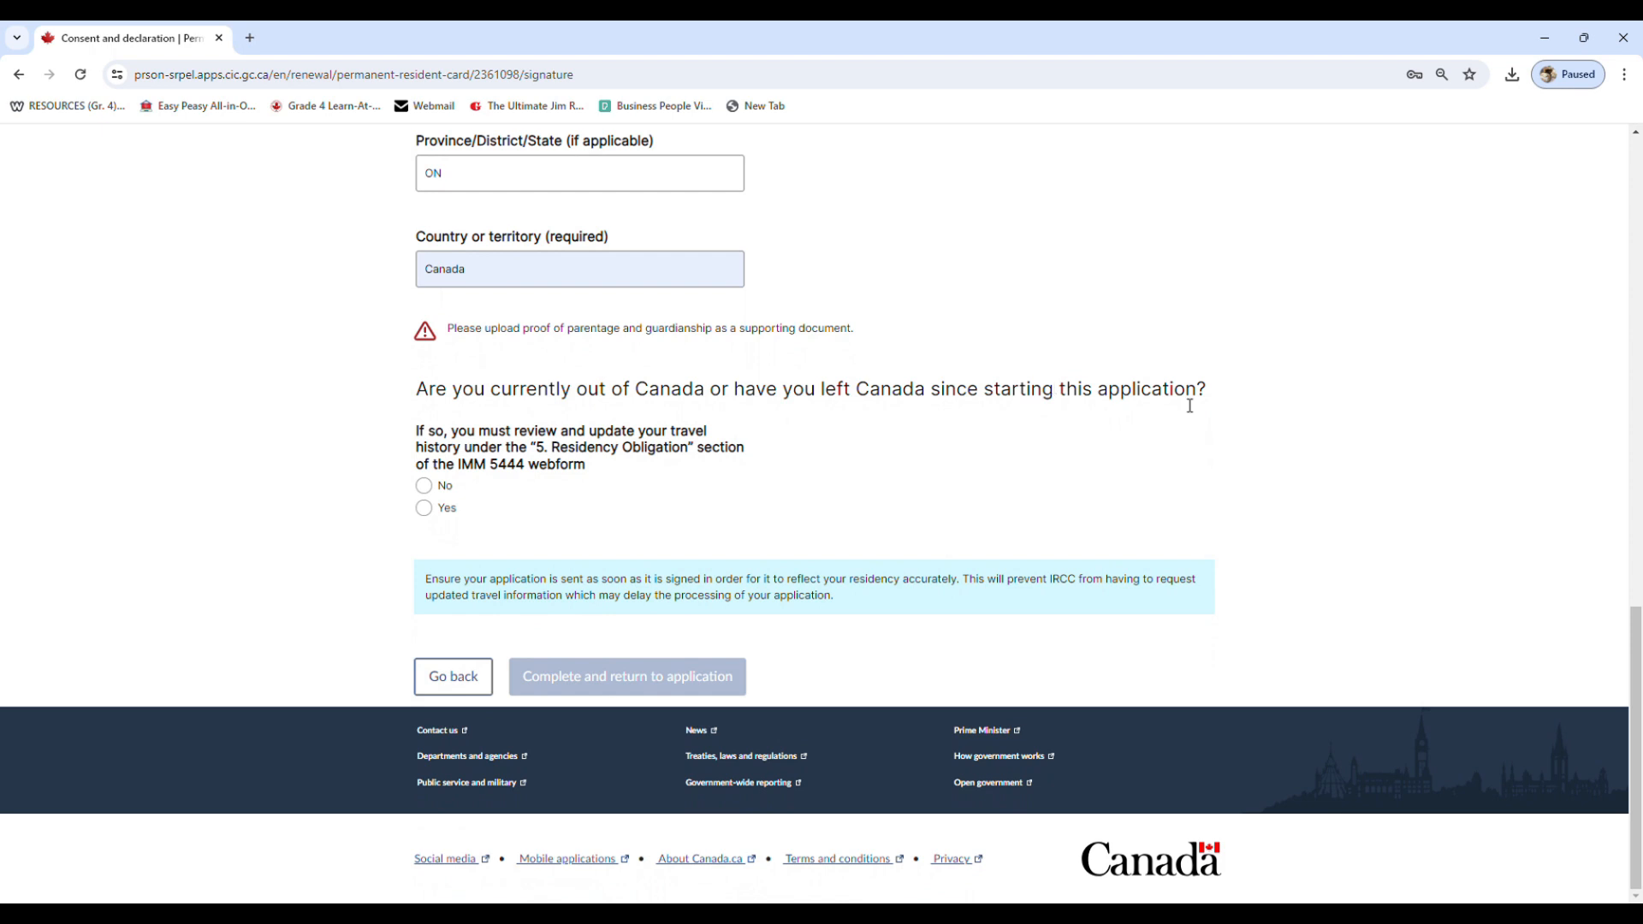
click(426, 488)
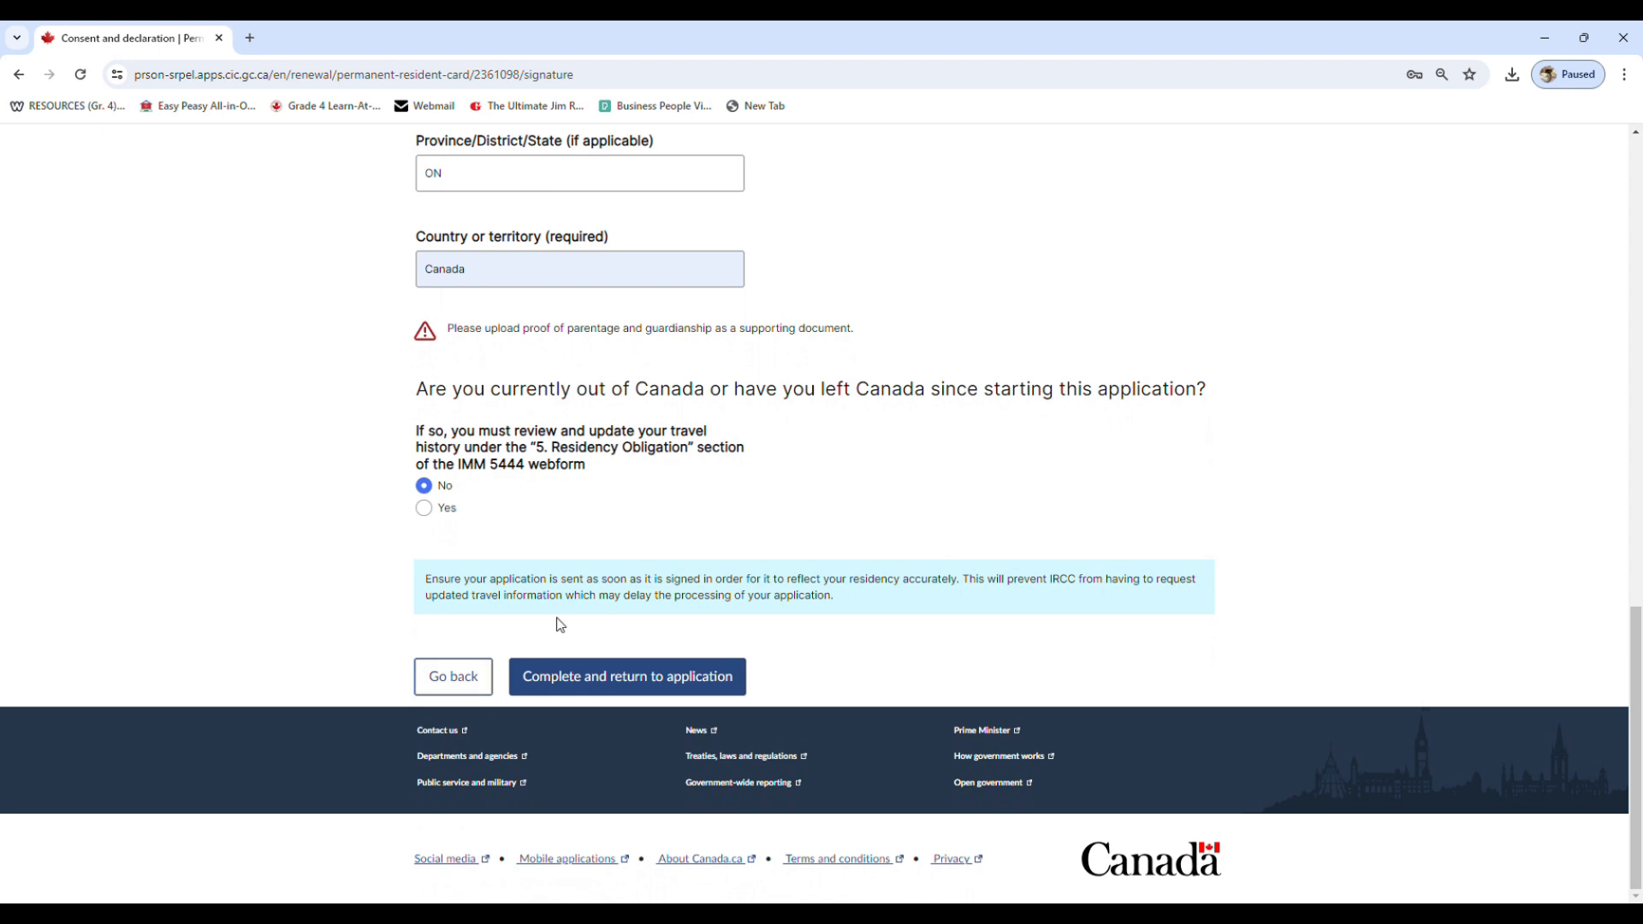
click(581, 684)
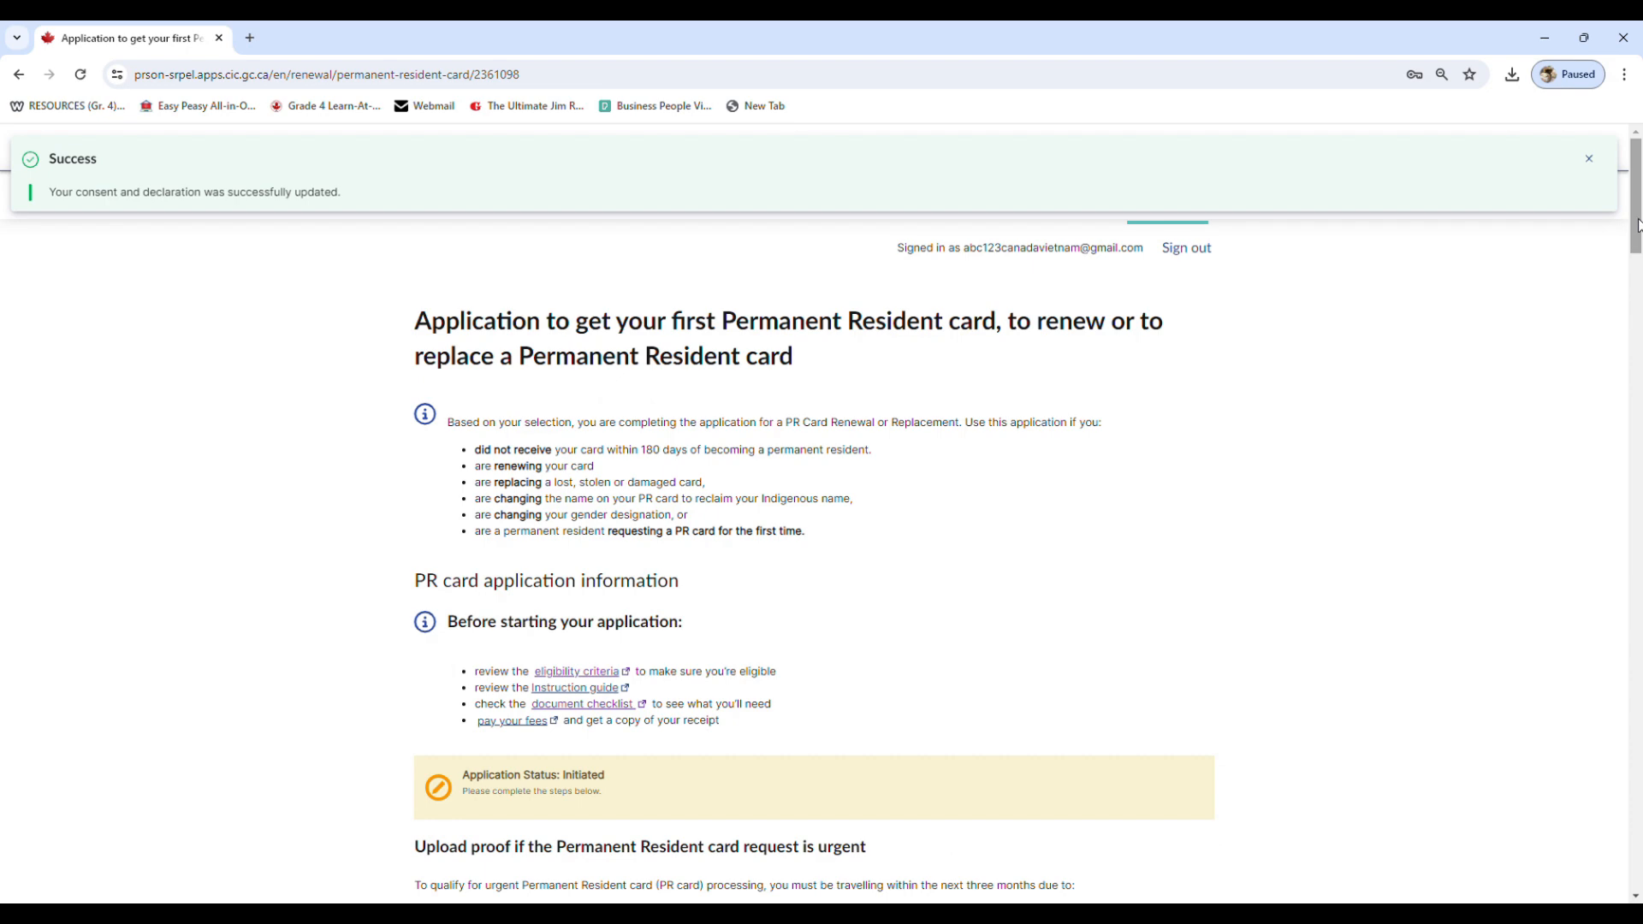
Review the Declaration status and the requirements for submitting the application
drag(1637, 225, 1544, 828)
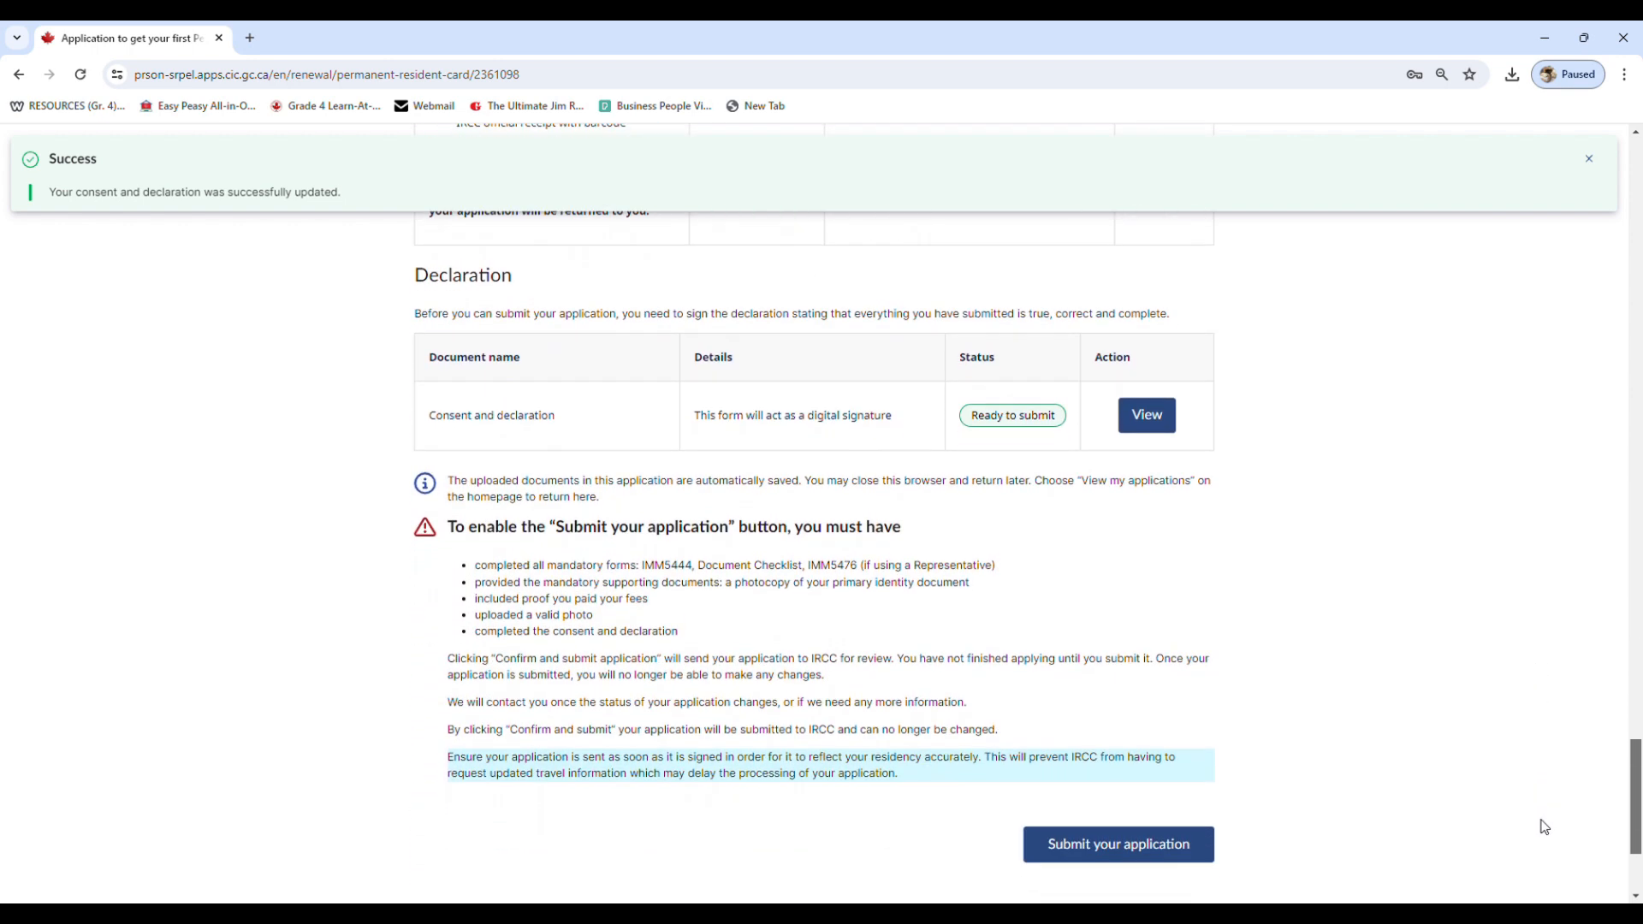
scroll(1544, 827, down, 1)
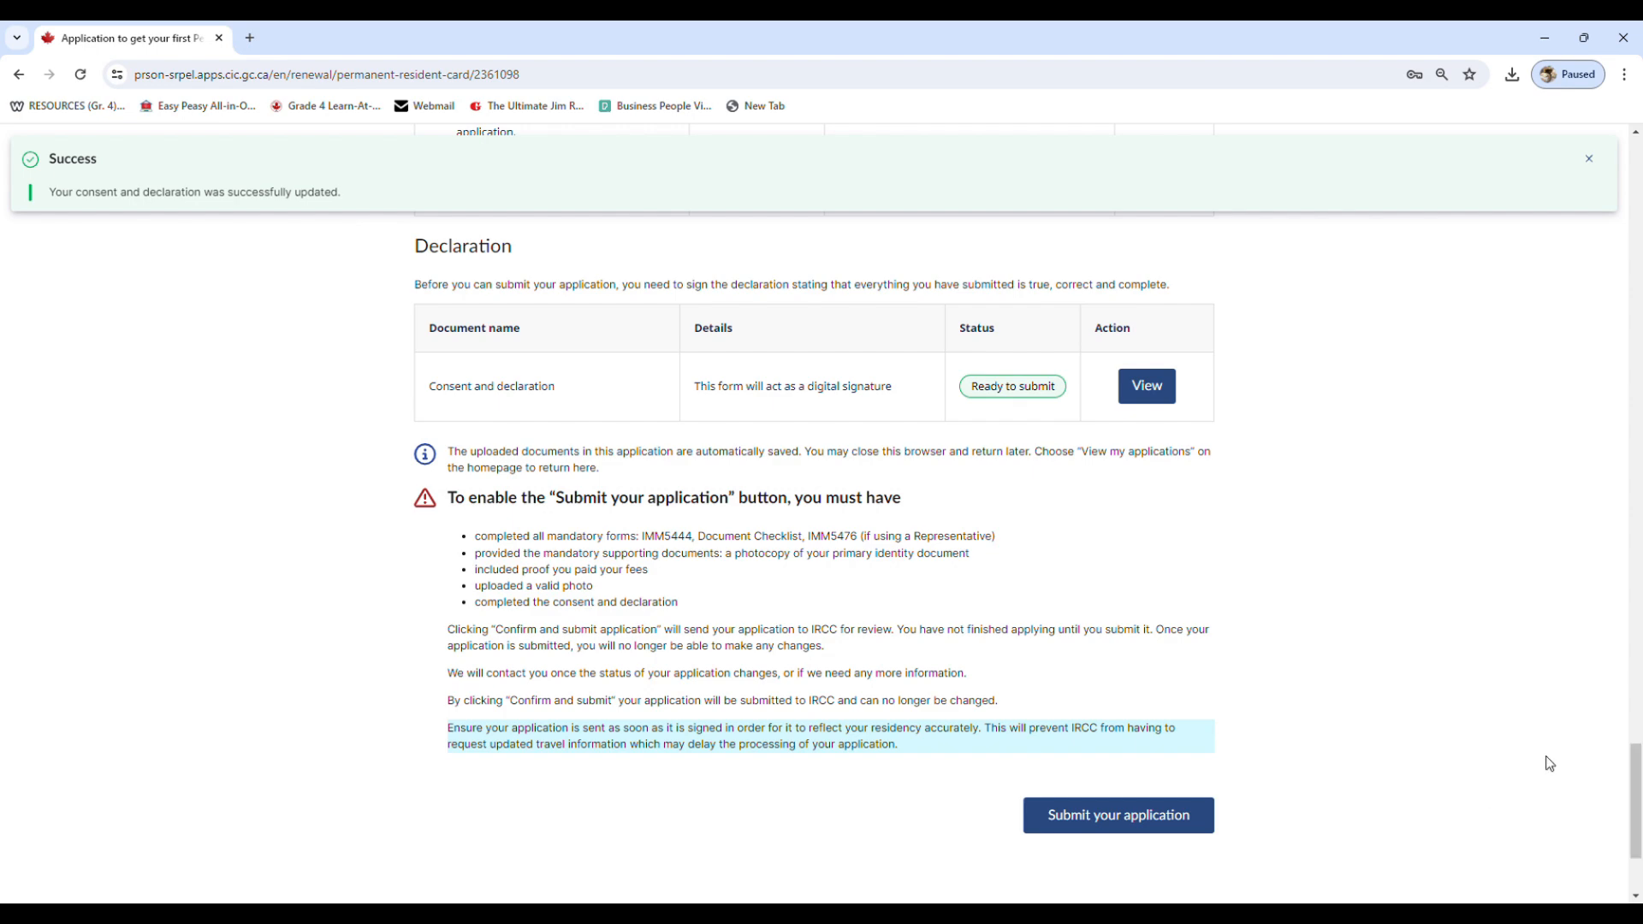
scroll(1634, 759, up, 7)
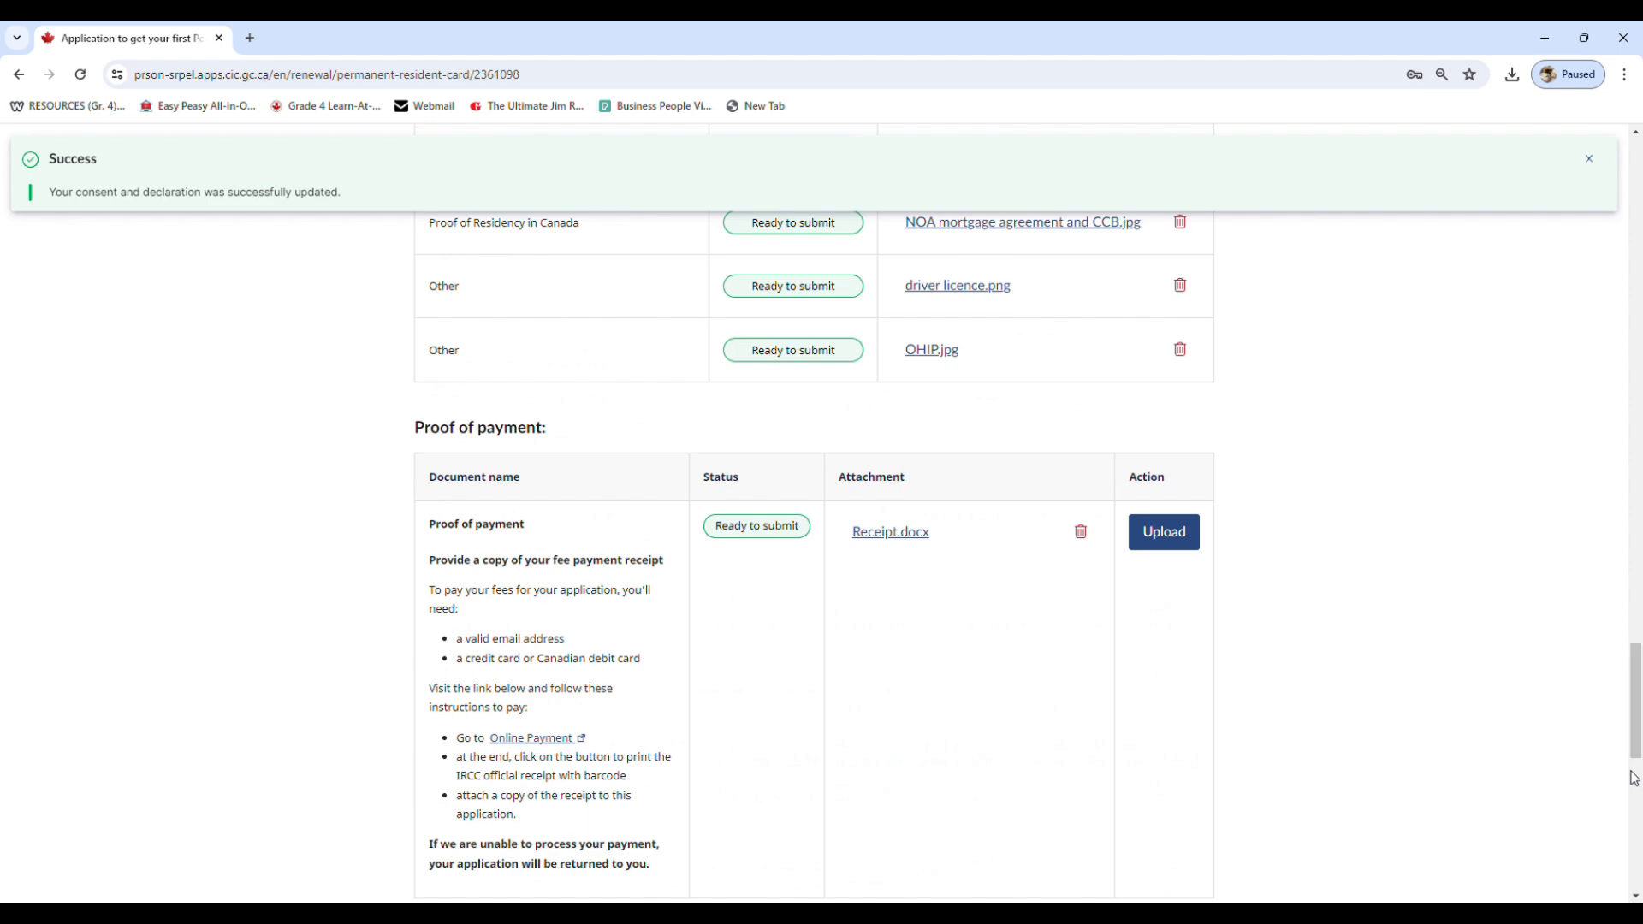
drag(1634, 759, 1630, 899)
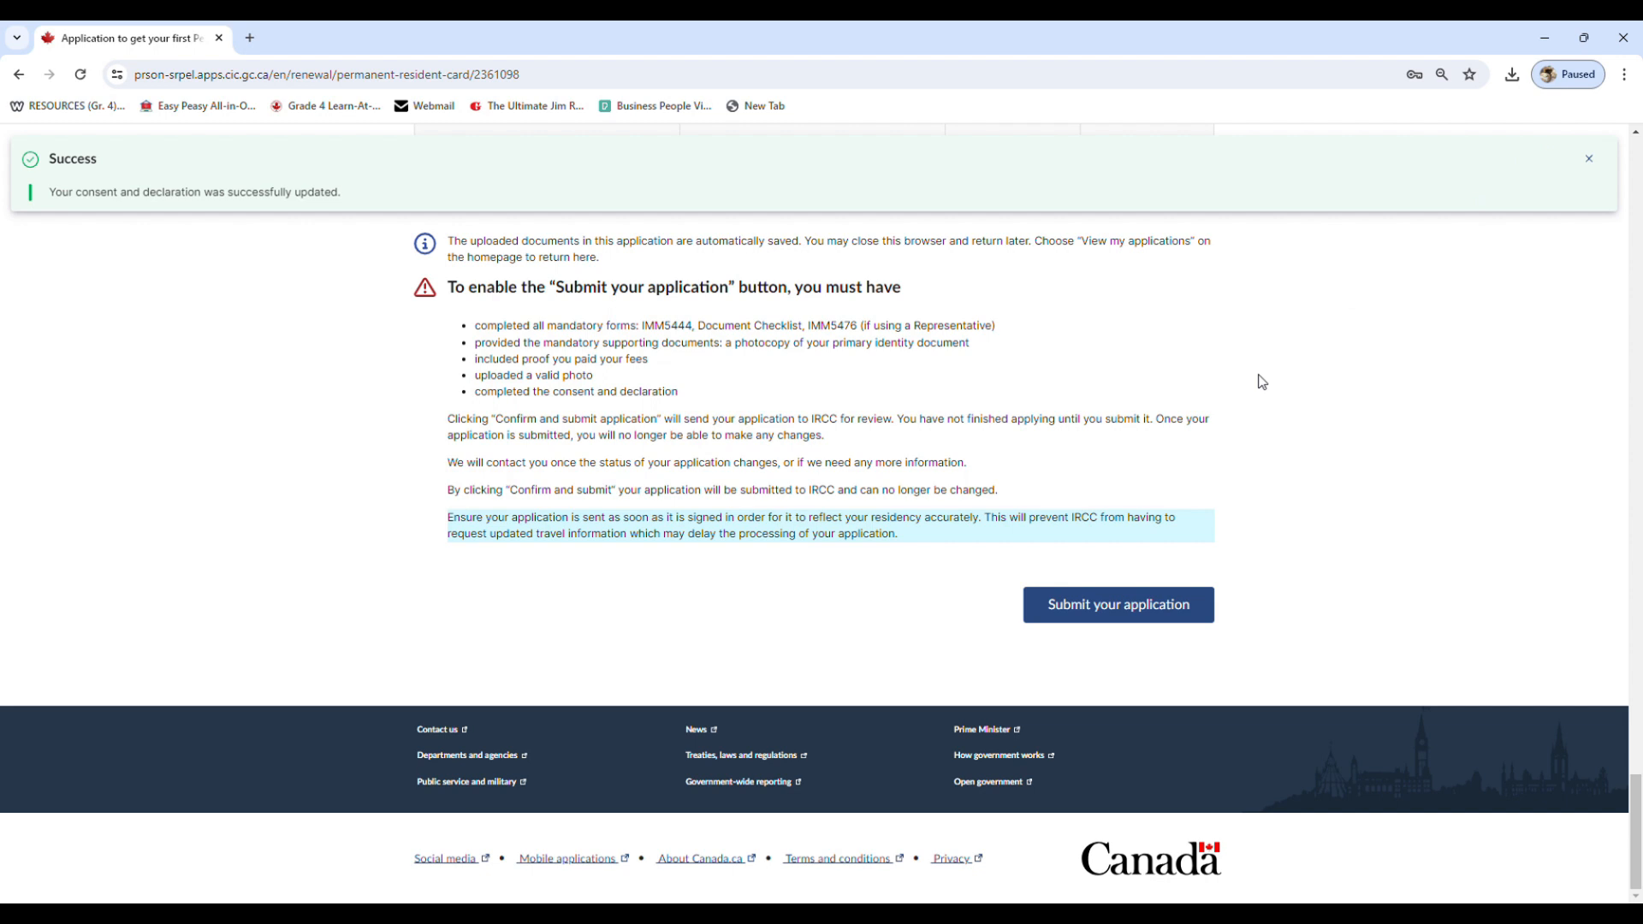
scroll(1261, 382, up, 1)
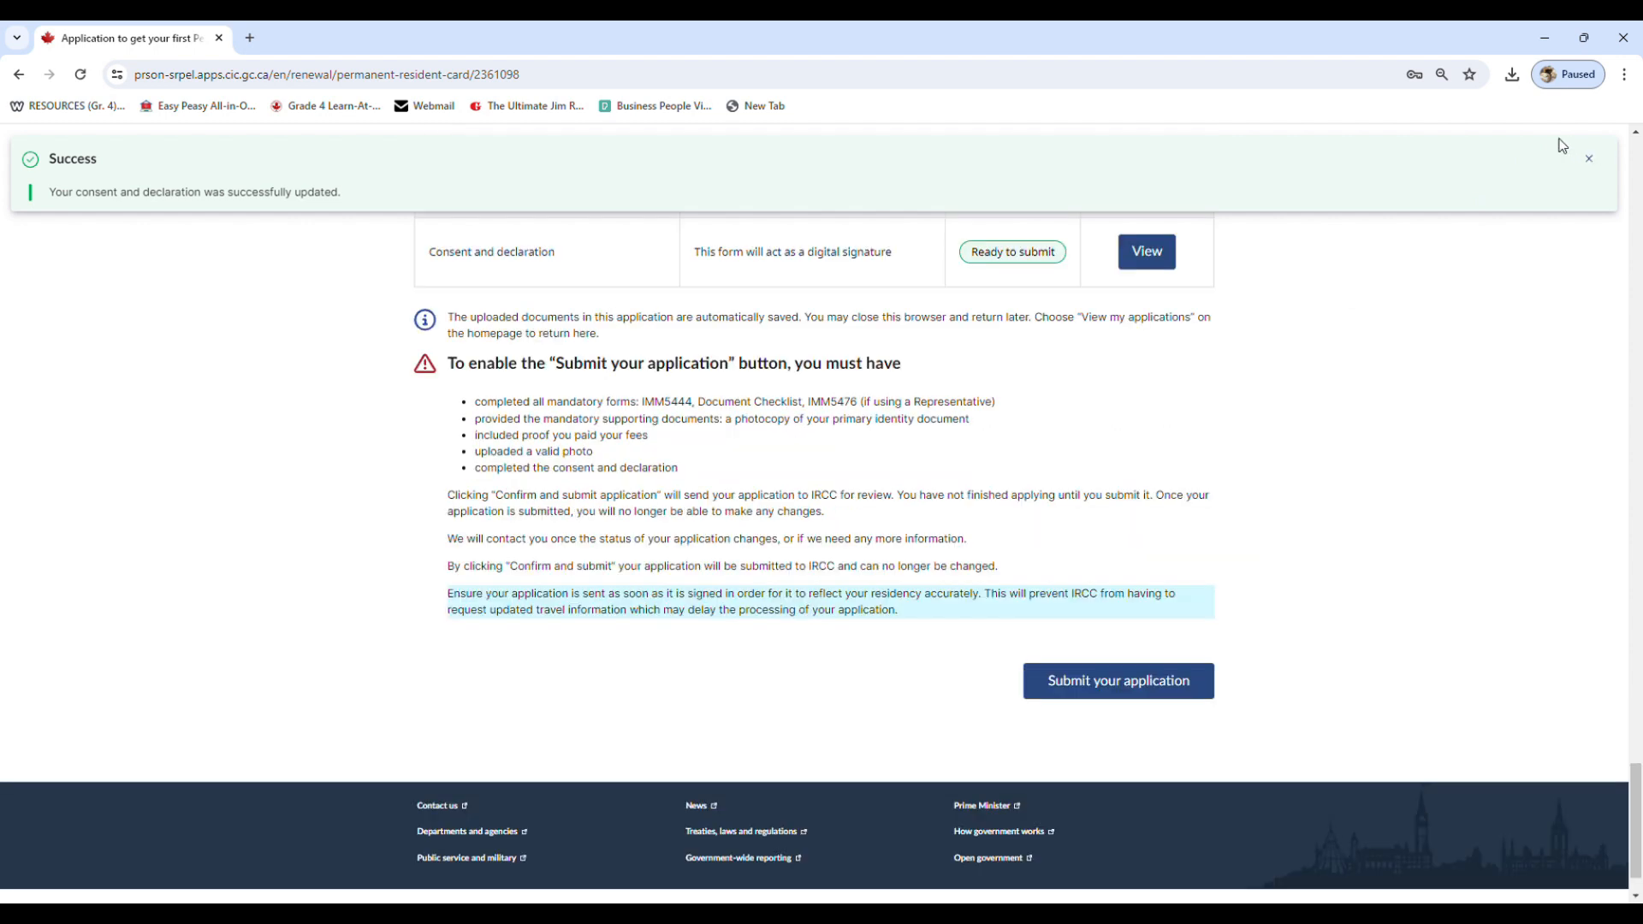